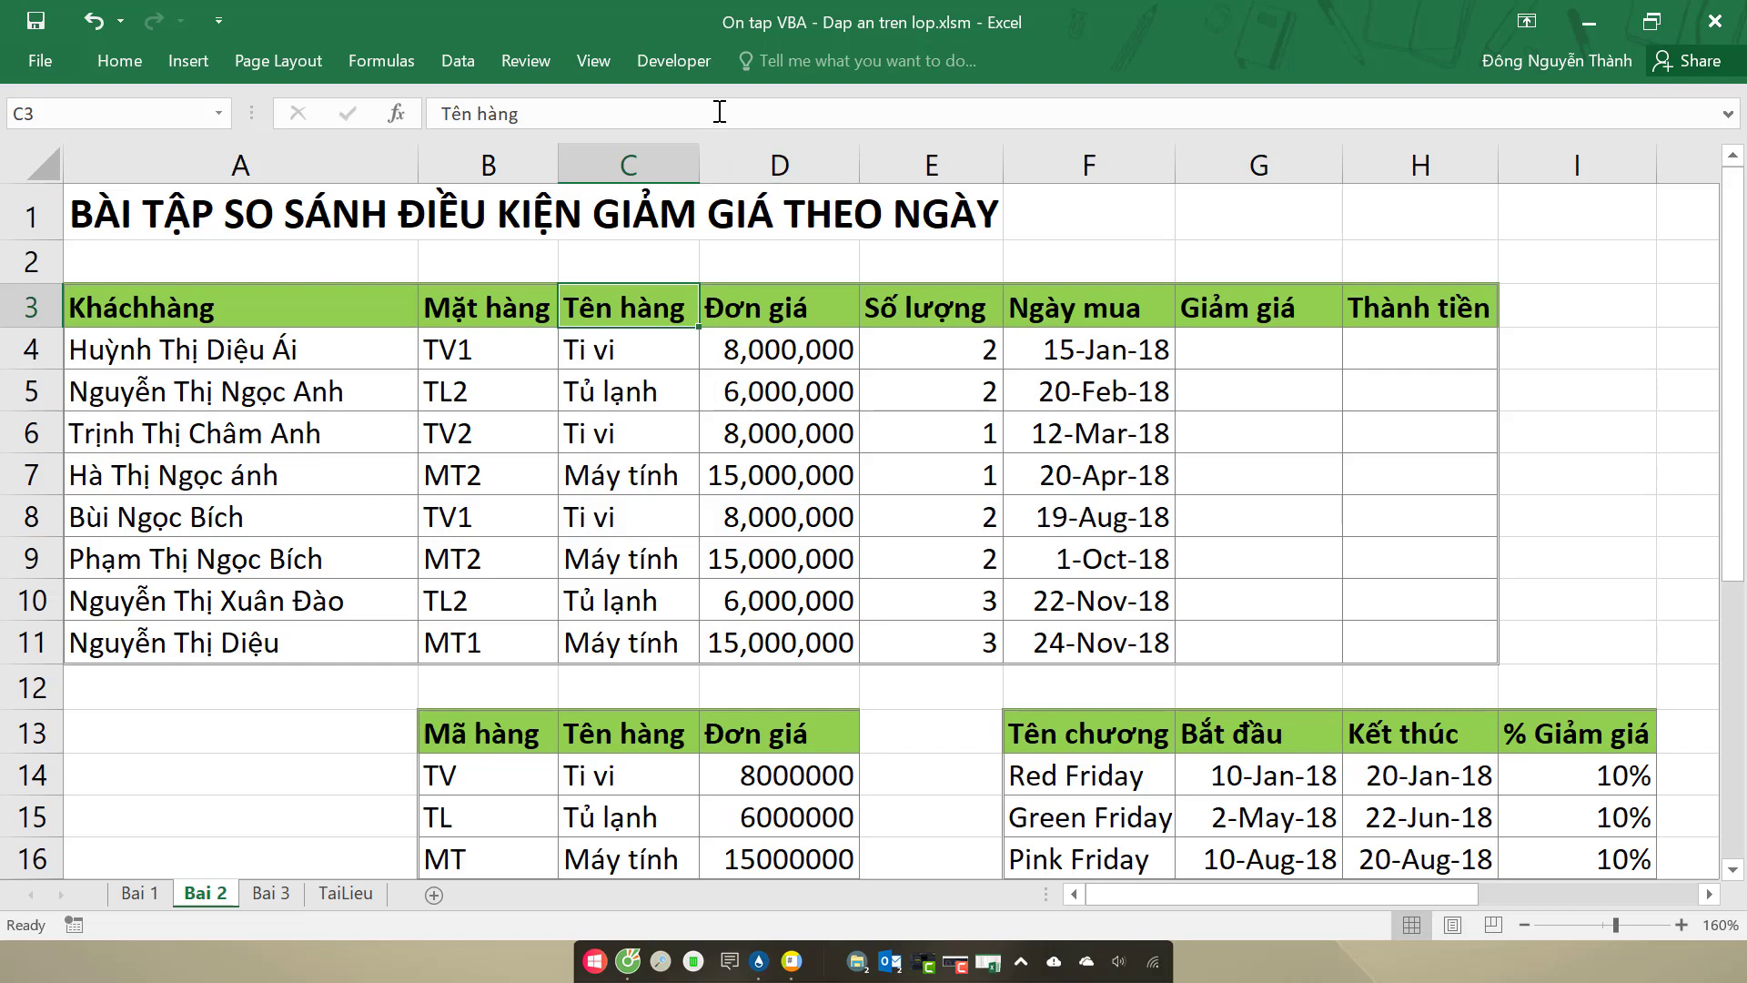
Step: Open the Visual Basic editor from the Developer tab to show the GiamGia2 function in Module2
left_click(673, 60)
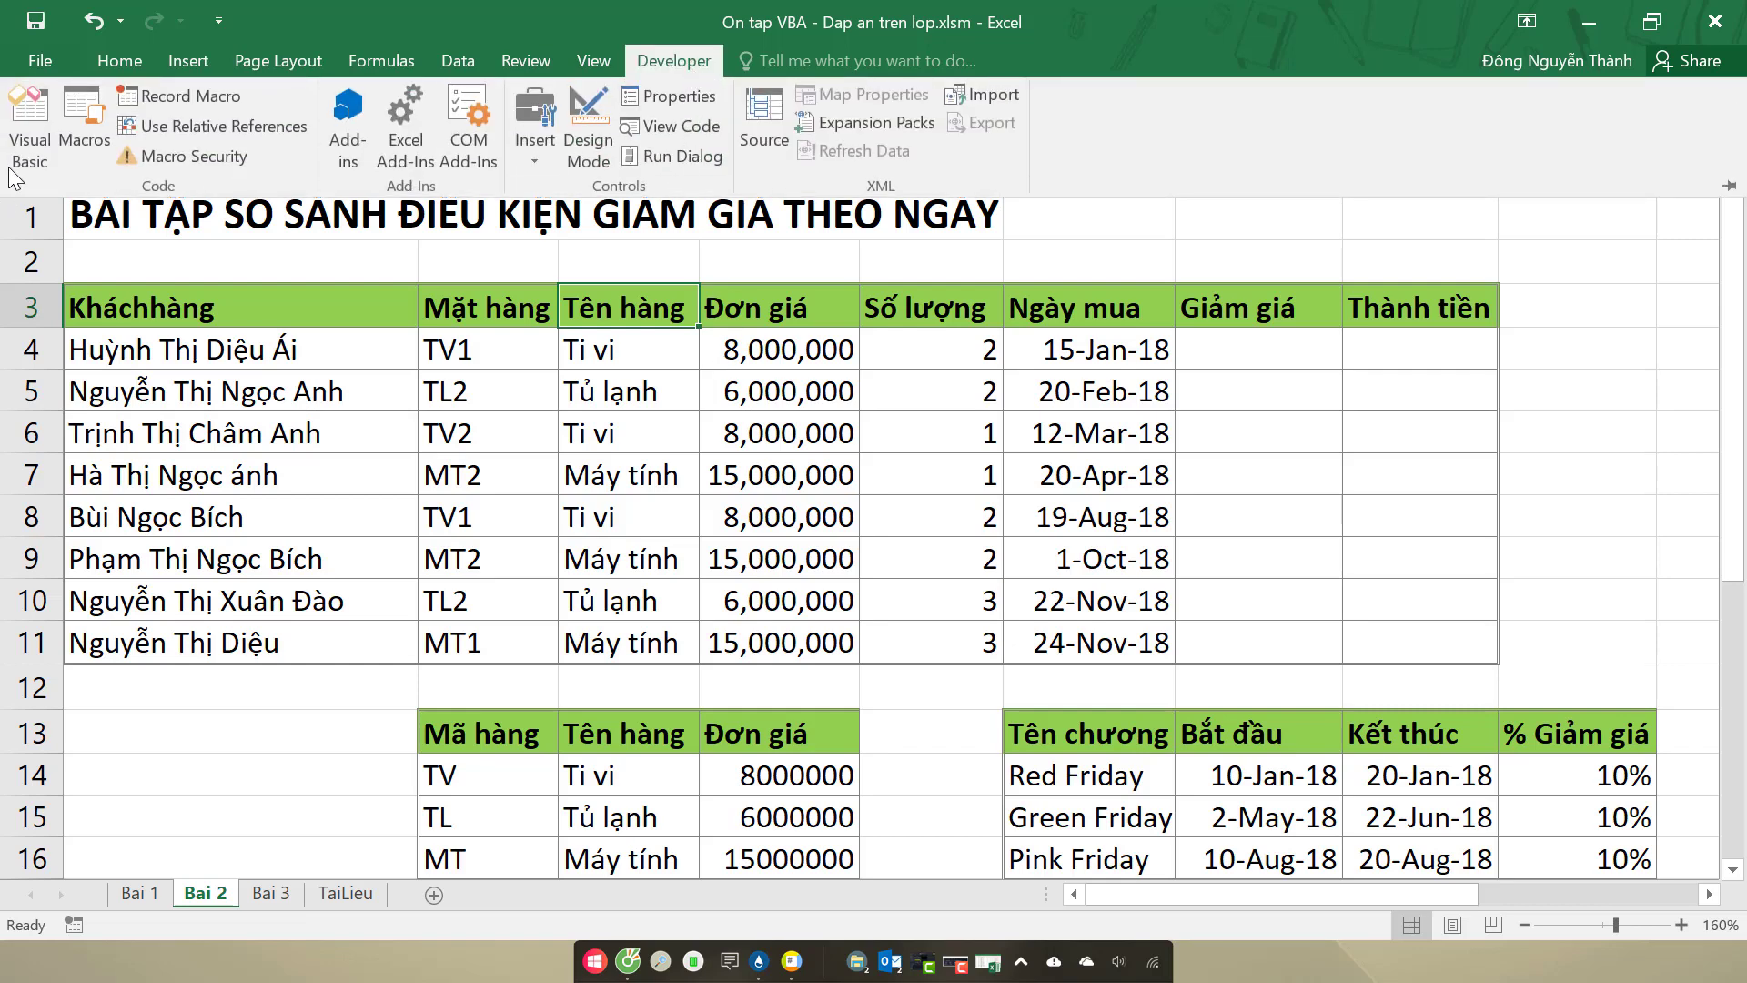
left_click(27, 137)
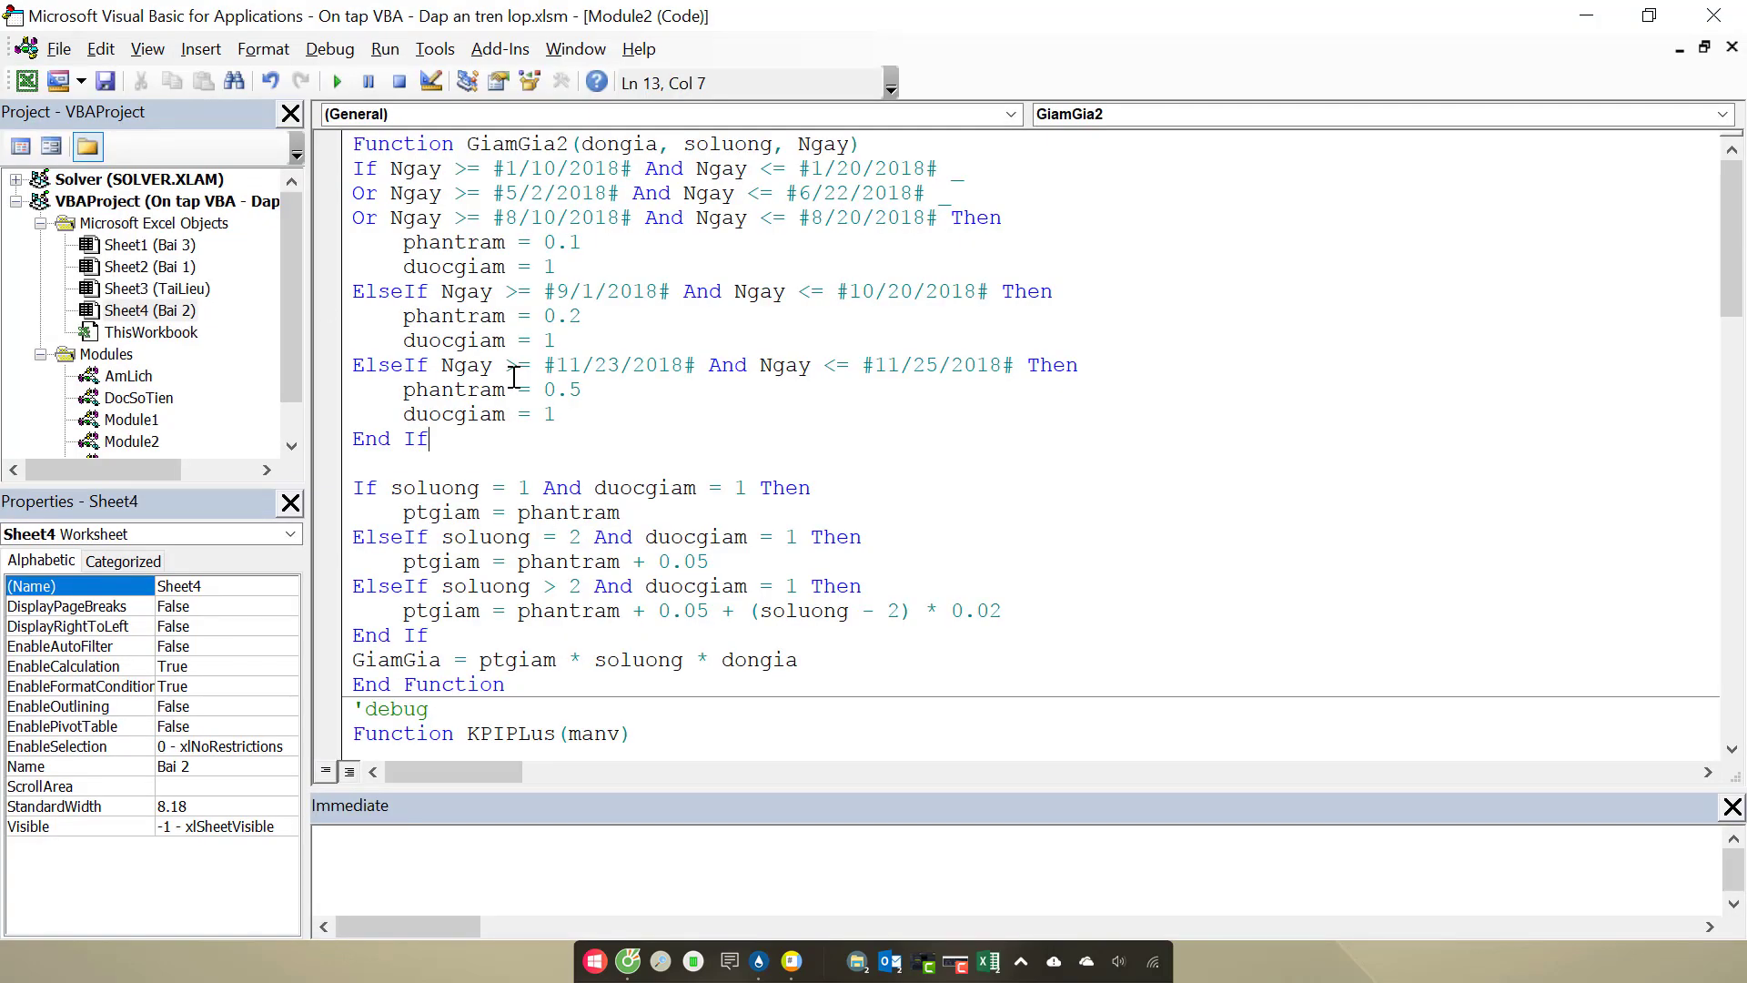
Step: Insert a new module containing an empty Function GiamGia(Ngay) with its End Function
left_click(200, 50)
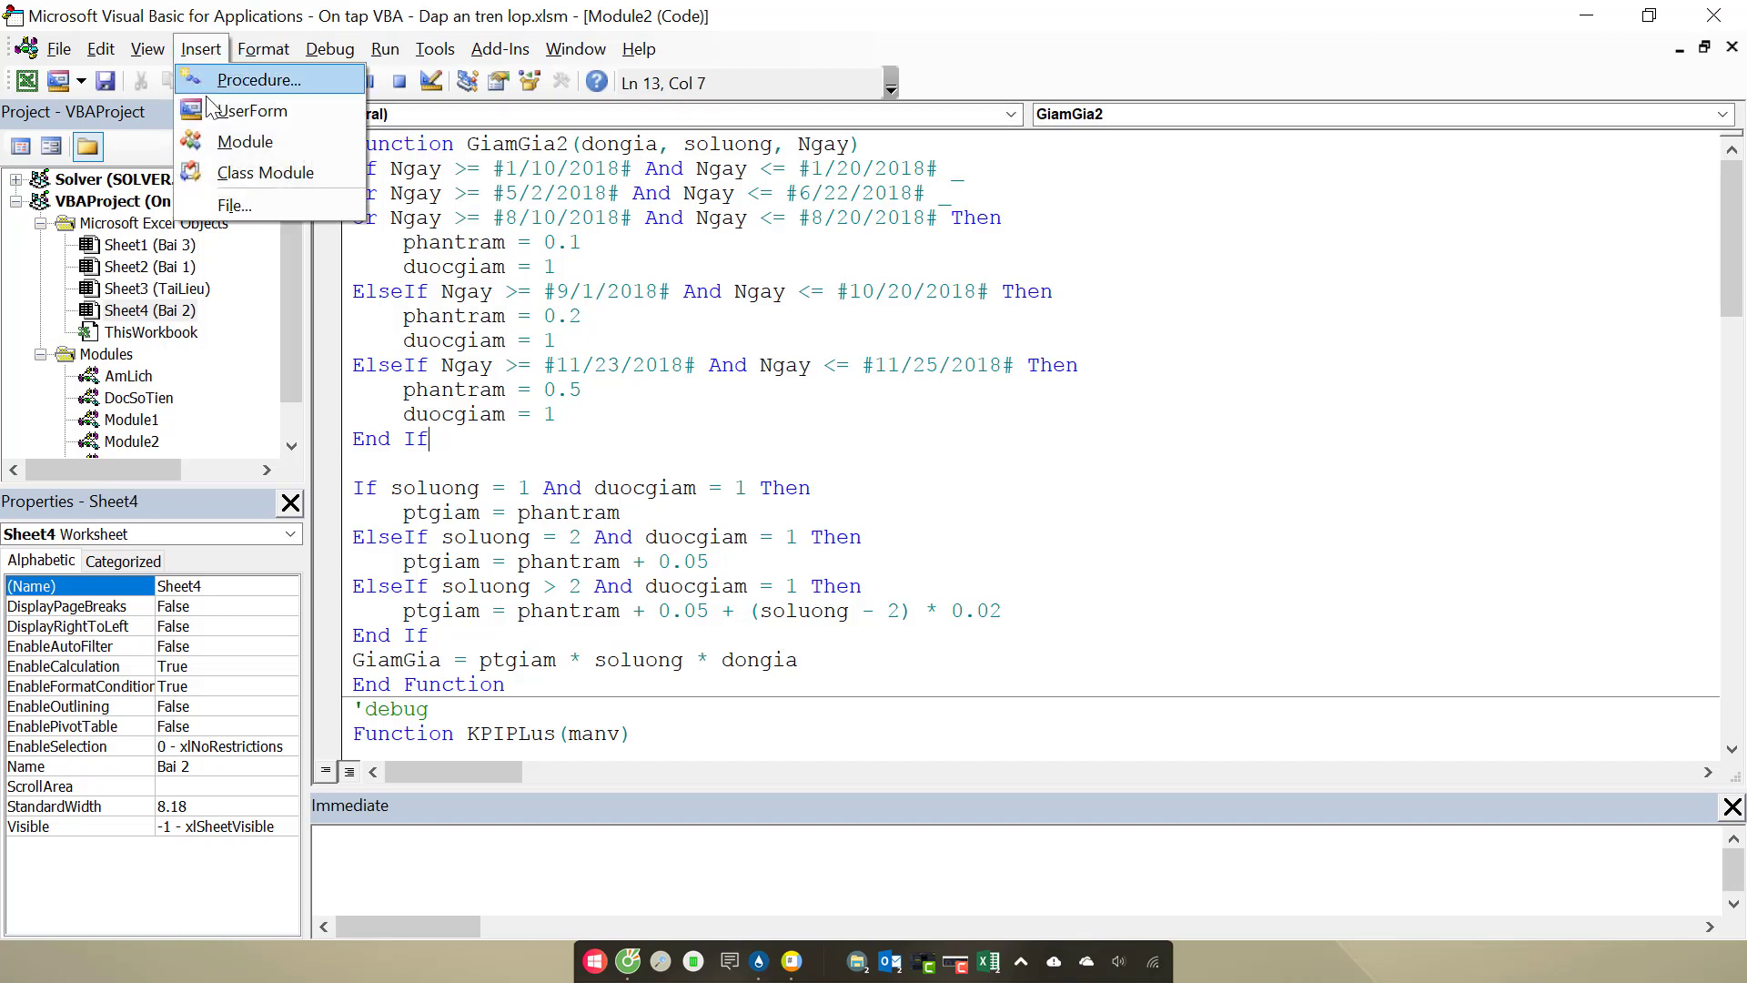
left_click(219, 143)
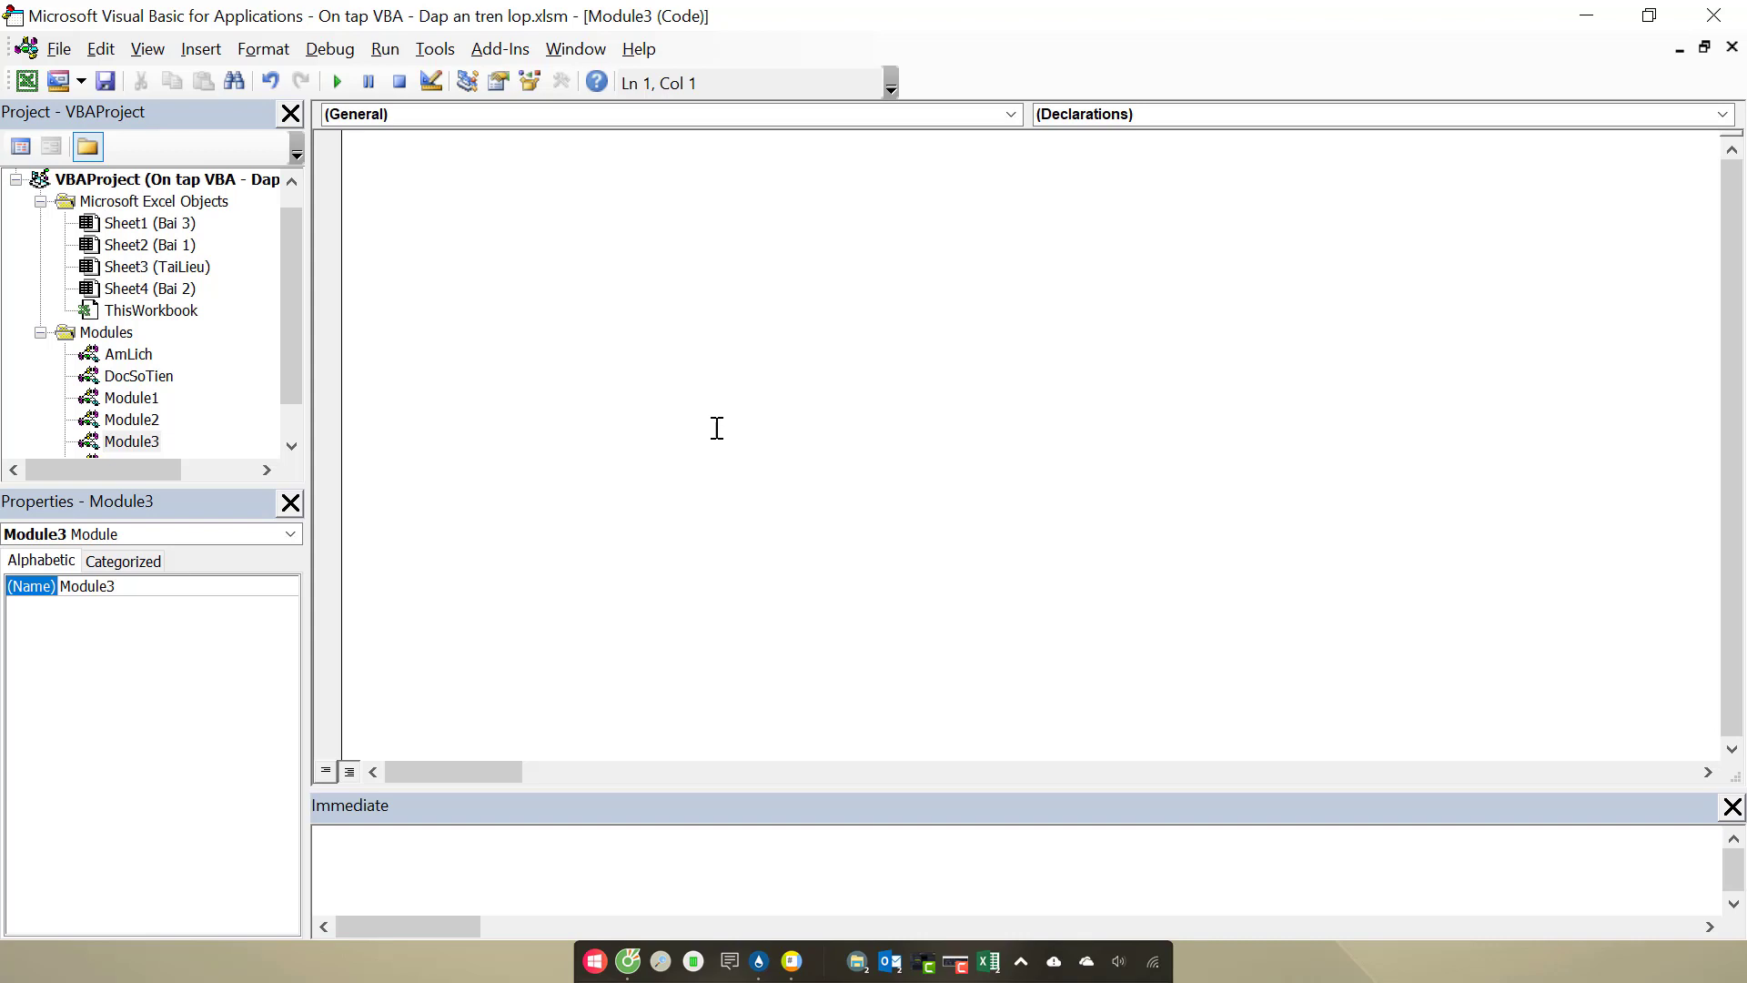
type("functi")
key("BackSpace")
key("BackSpace")
key("BackSpace")
key("BackSpace")
key("BackSpace")
type("Function")
type(" GiamGia(")
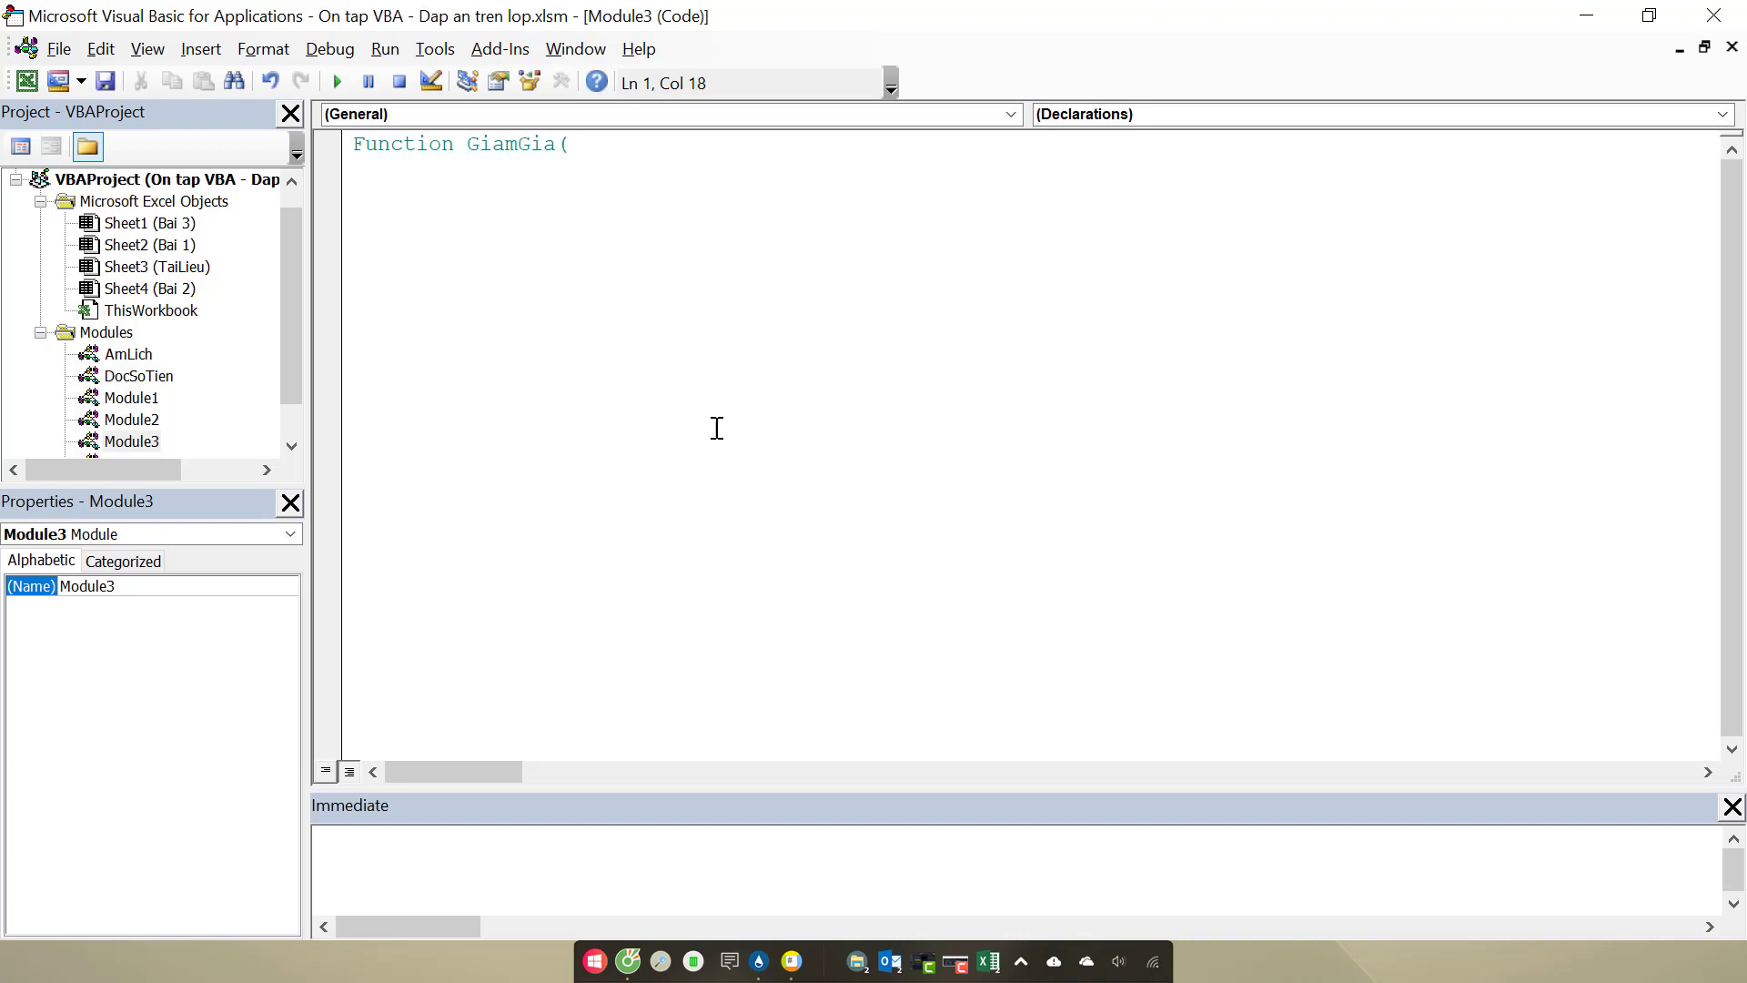
type("Ngay")
key("Return")
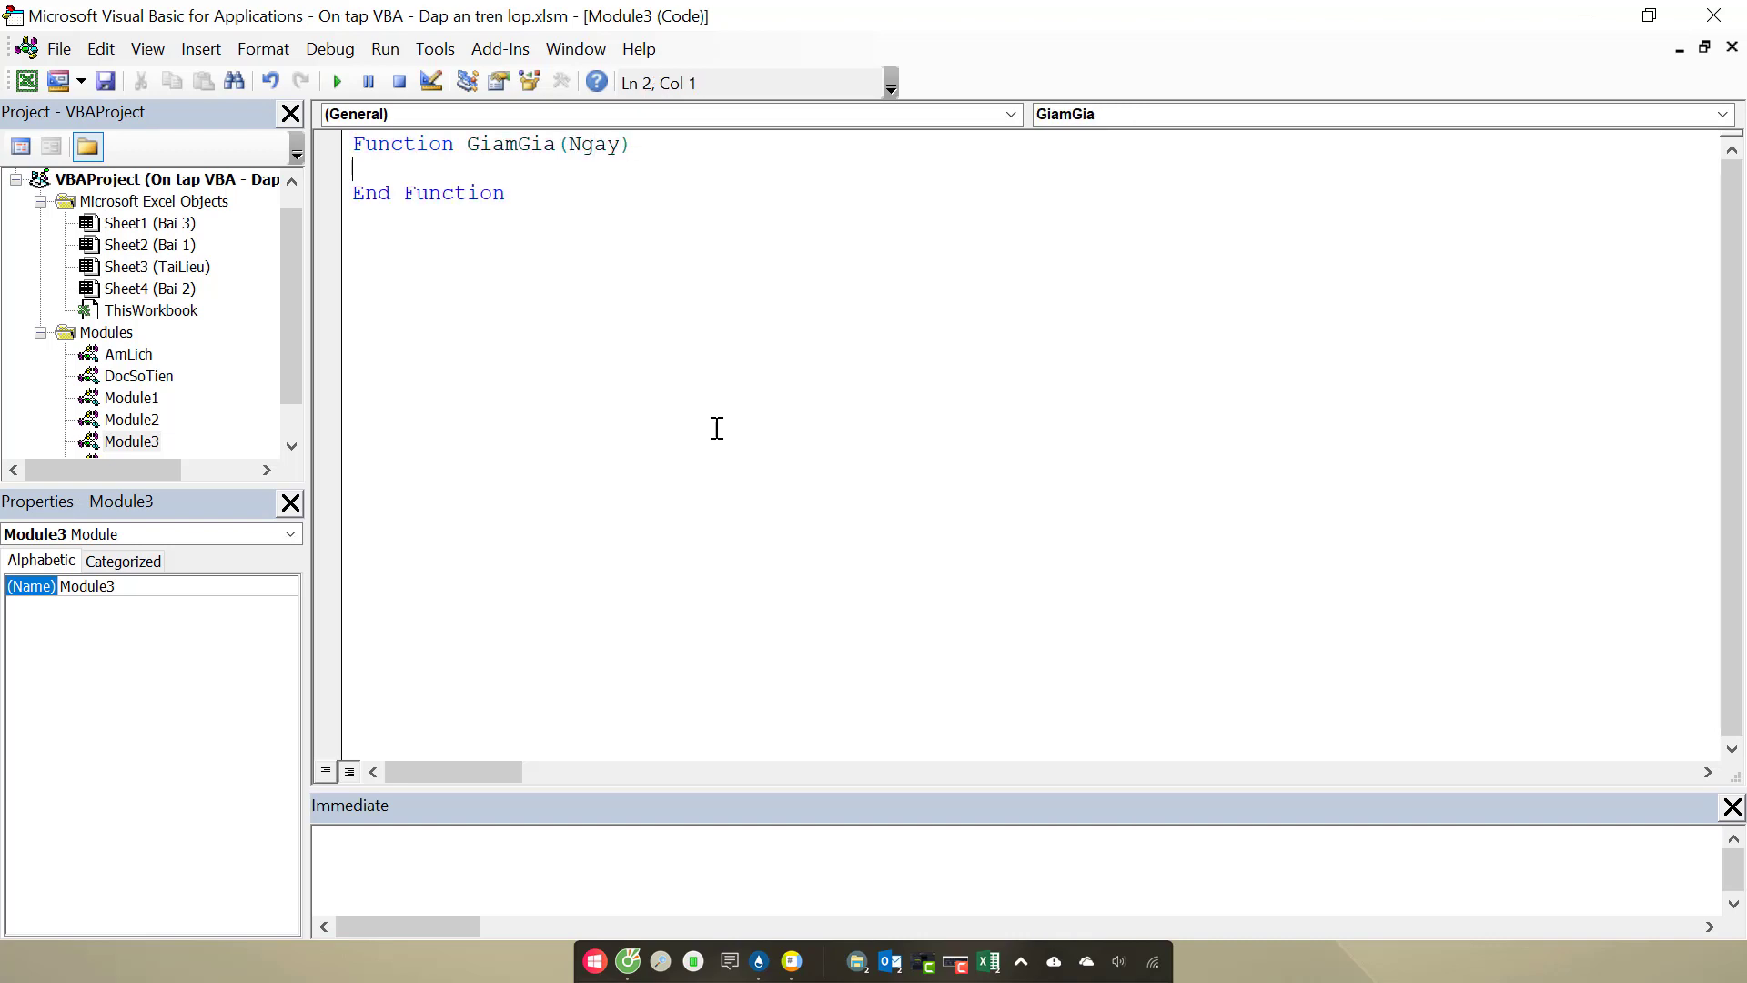
Step: Copy the promotion dates table F14:I18 from Excel and return to the code editor
key("alt+F11")
scroll(1114, 641, "down", 1)
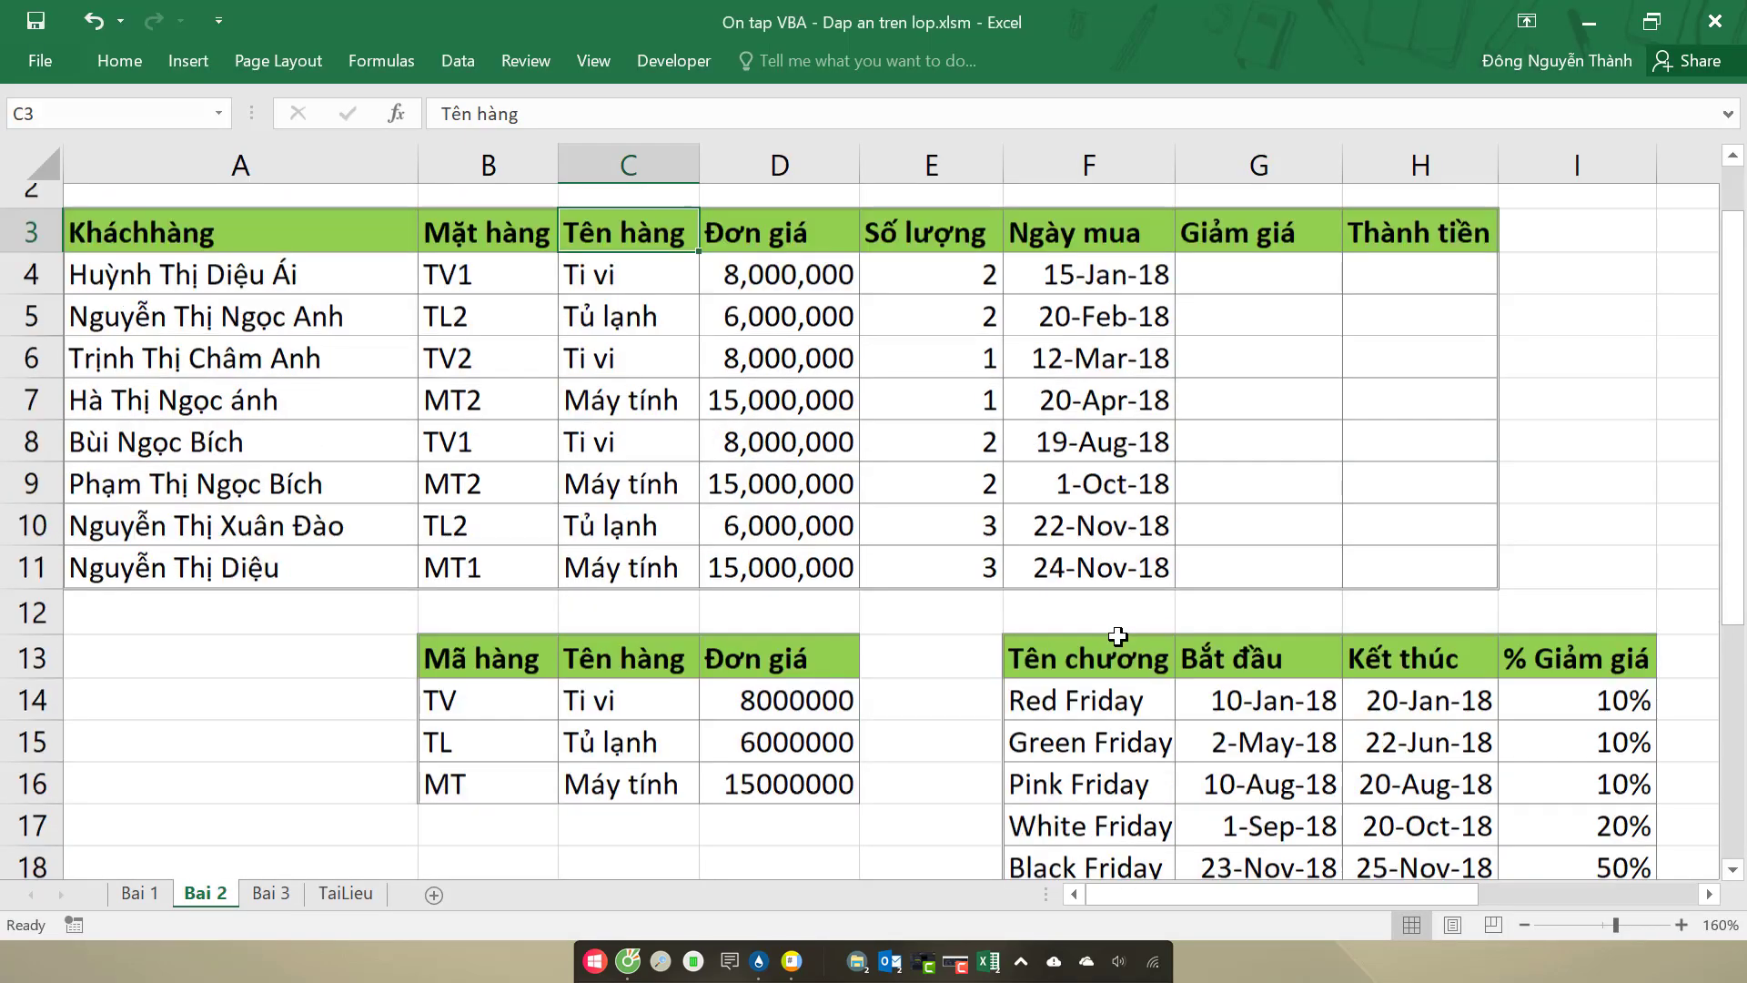
scroll(1117, 636, "down", 1)
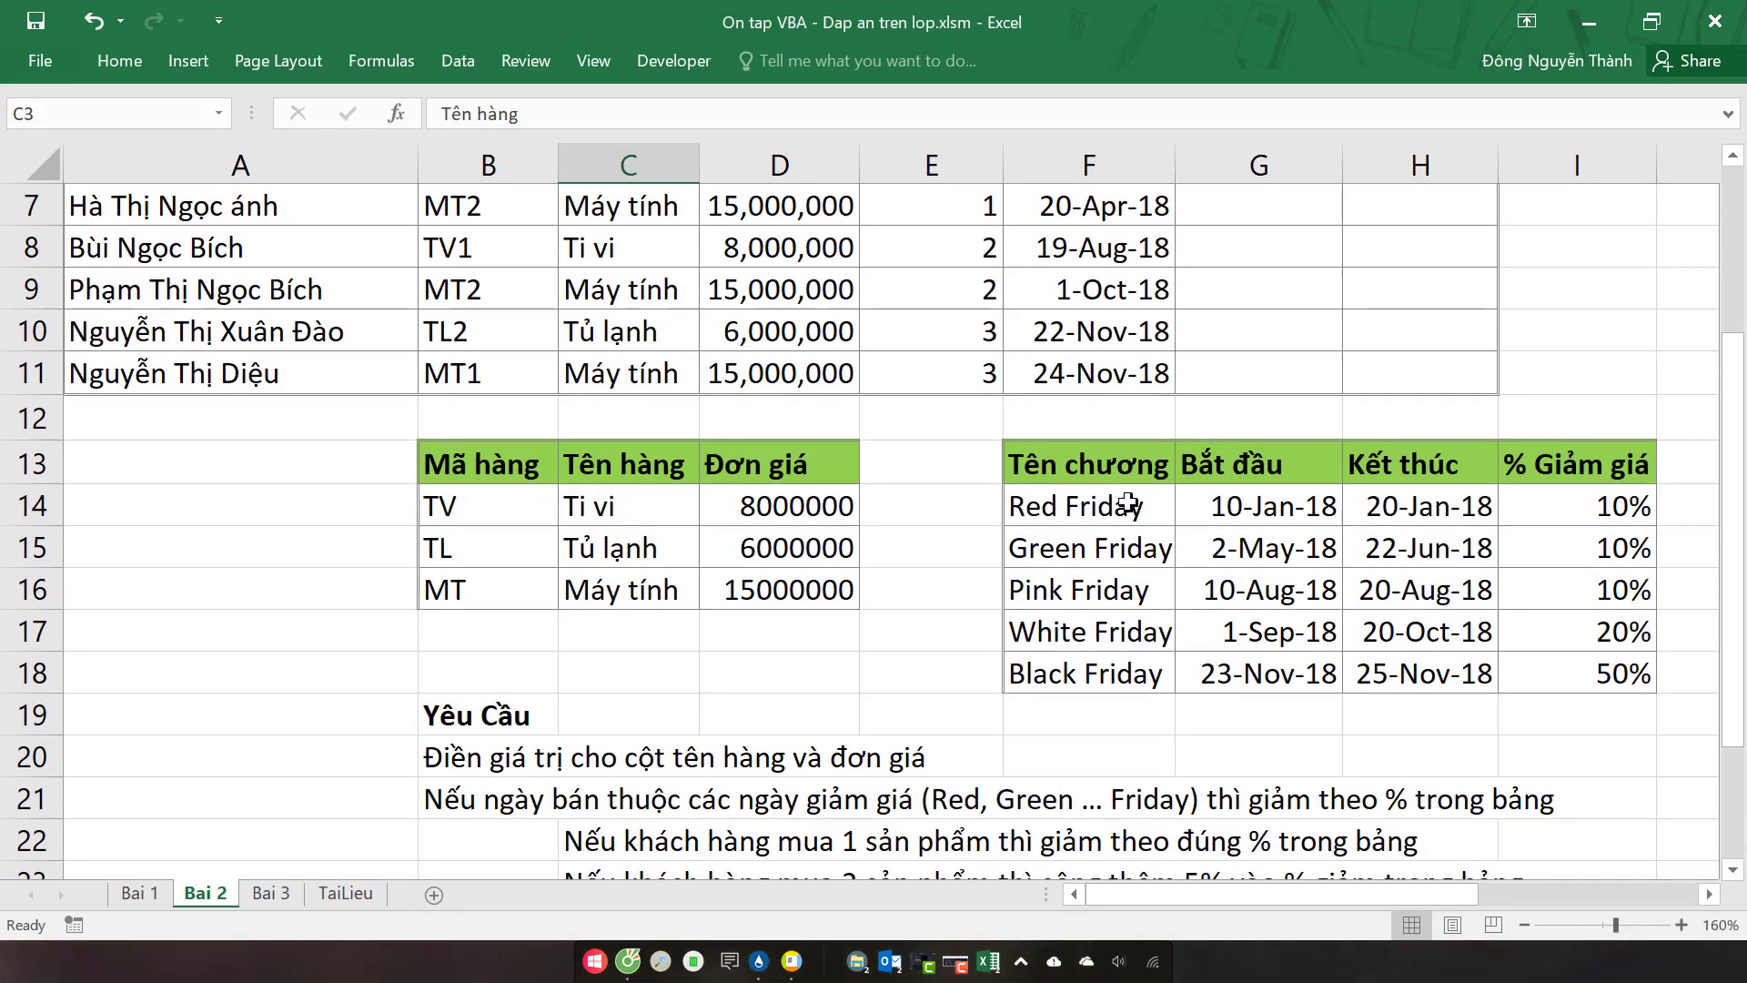
left_click_drag(1111, 525, 1650, 683)
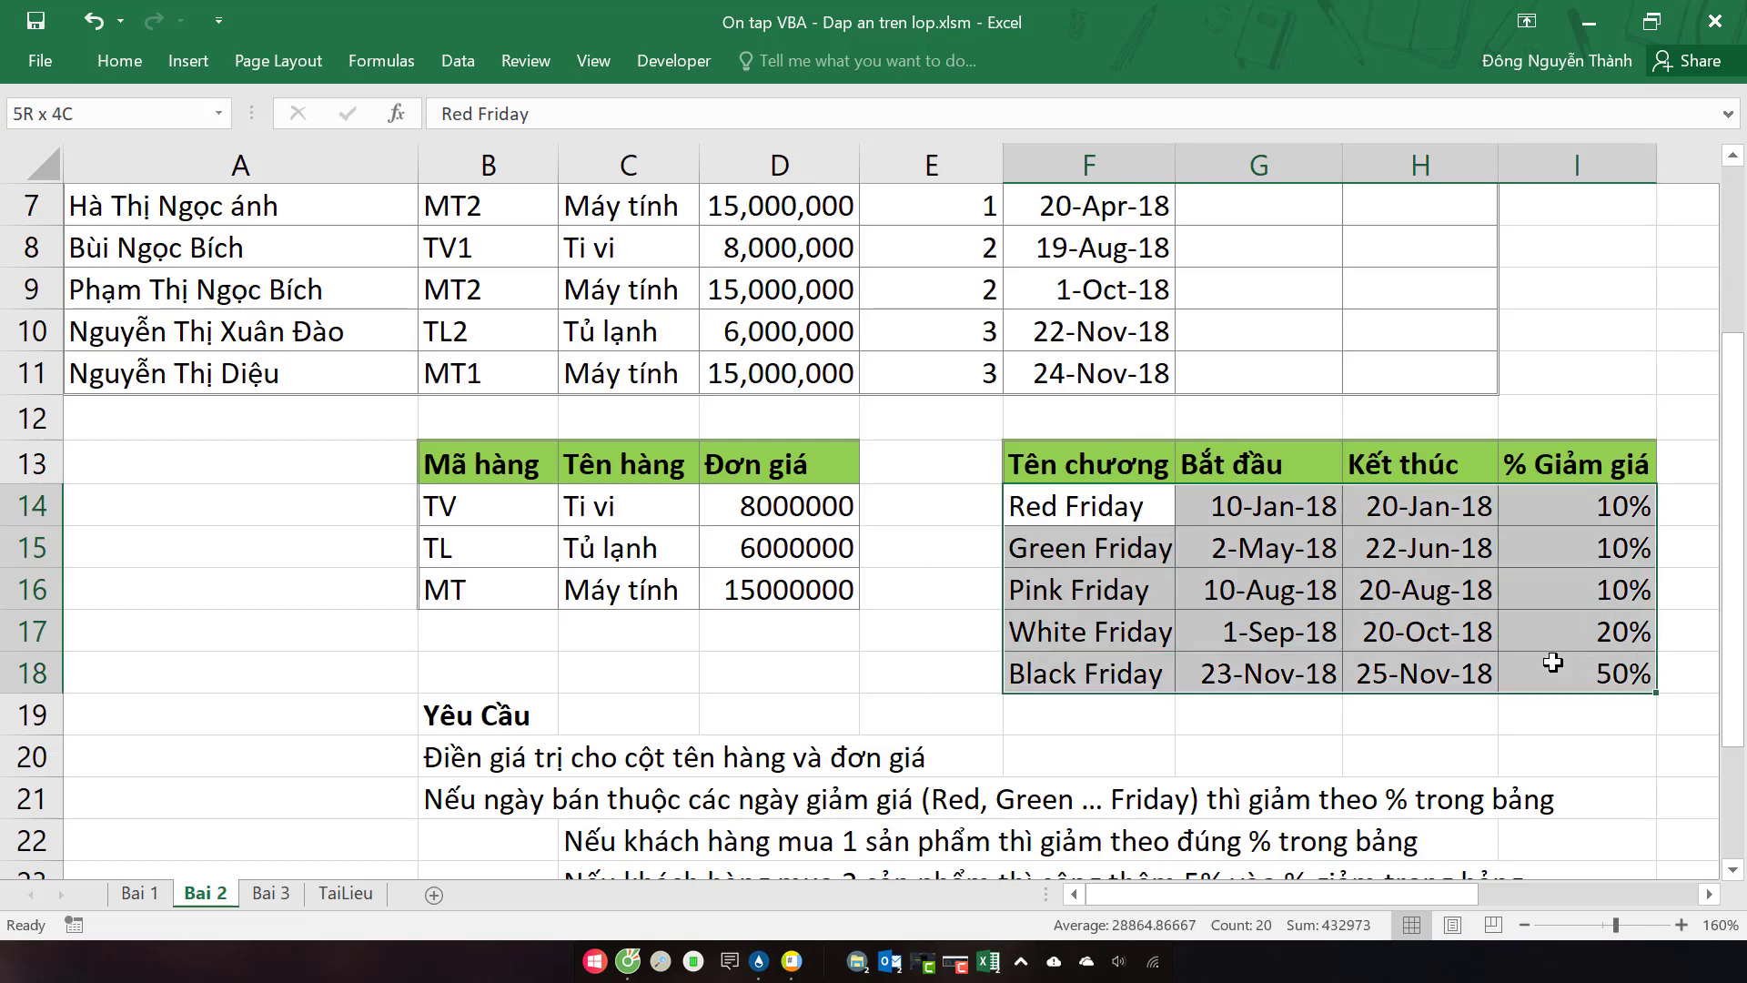
key("ctrl+c")
key("alt+F11")
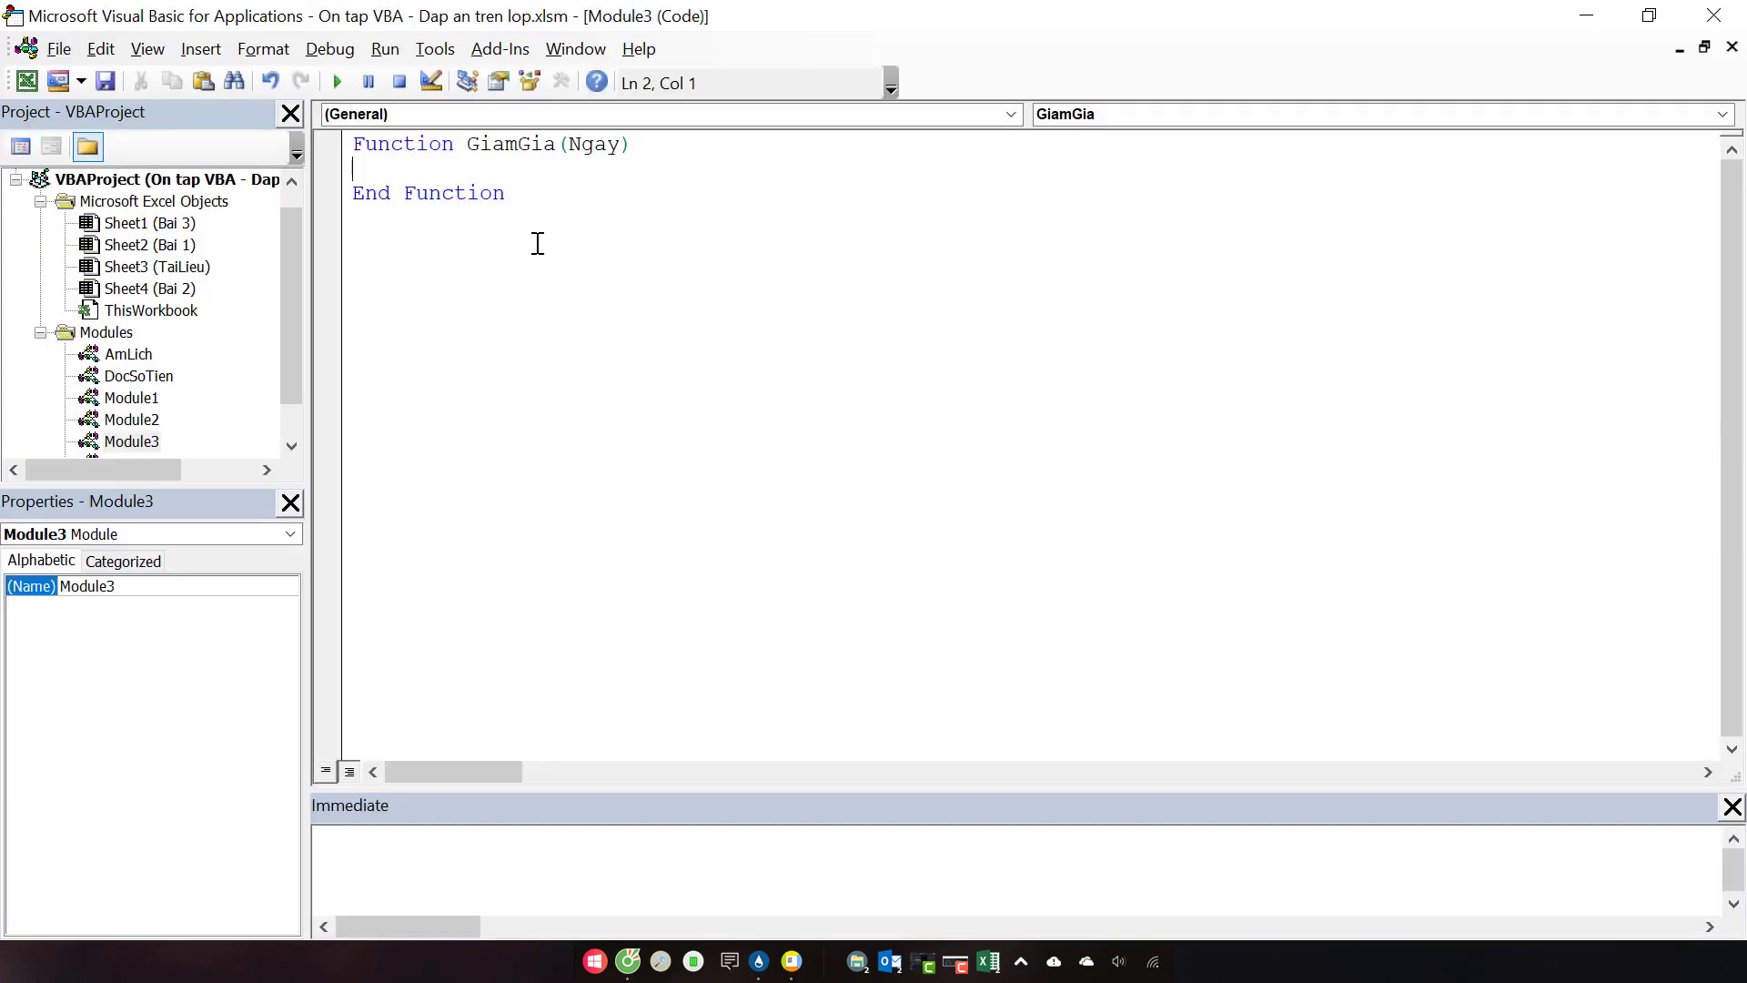
Step: Paste the promotion table into GiamGia and comment out each Friday row with an apostrophe
key("Return")
key("Return")
key("Return")
key("ctrl+v")
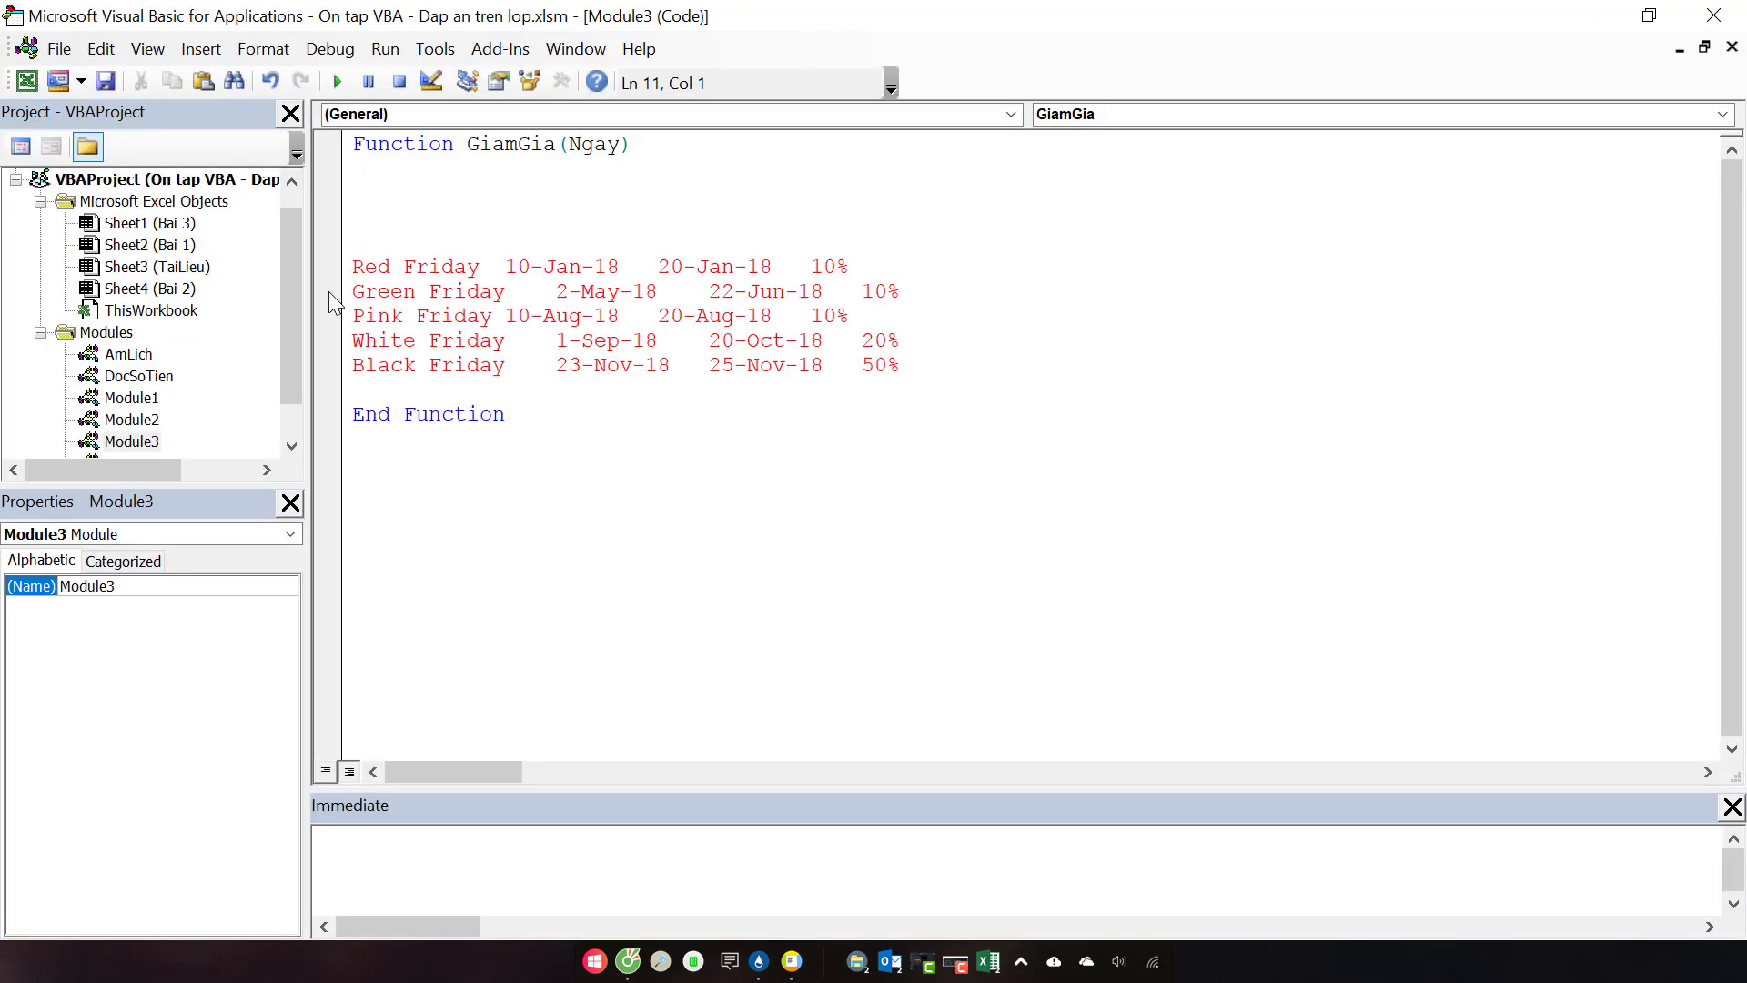
left_click(361, 267)
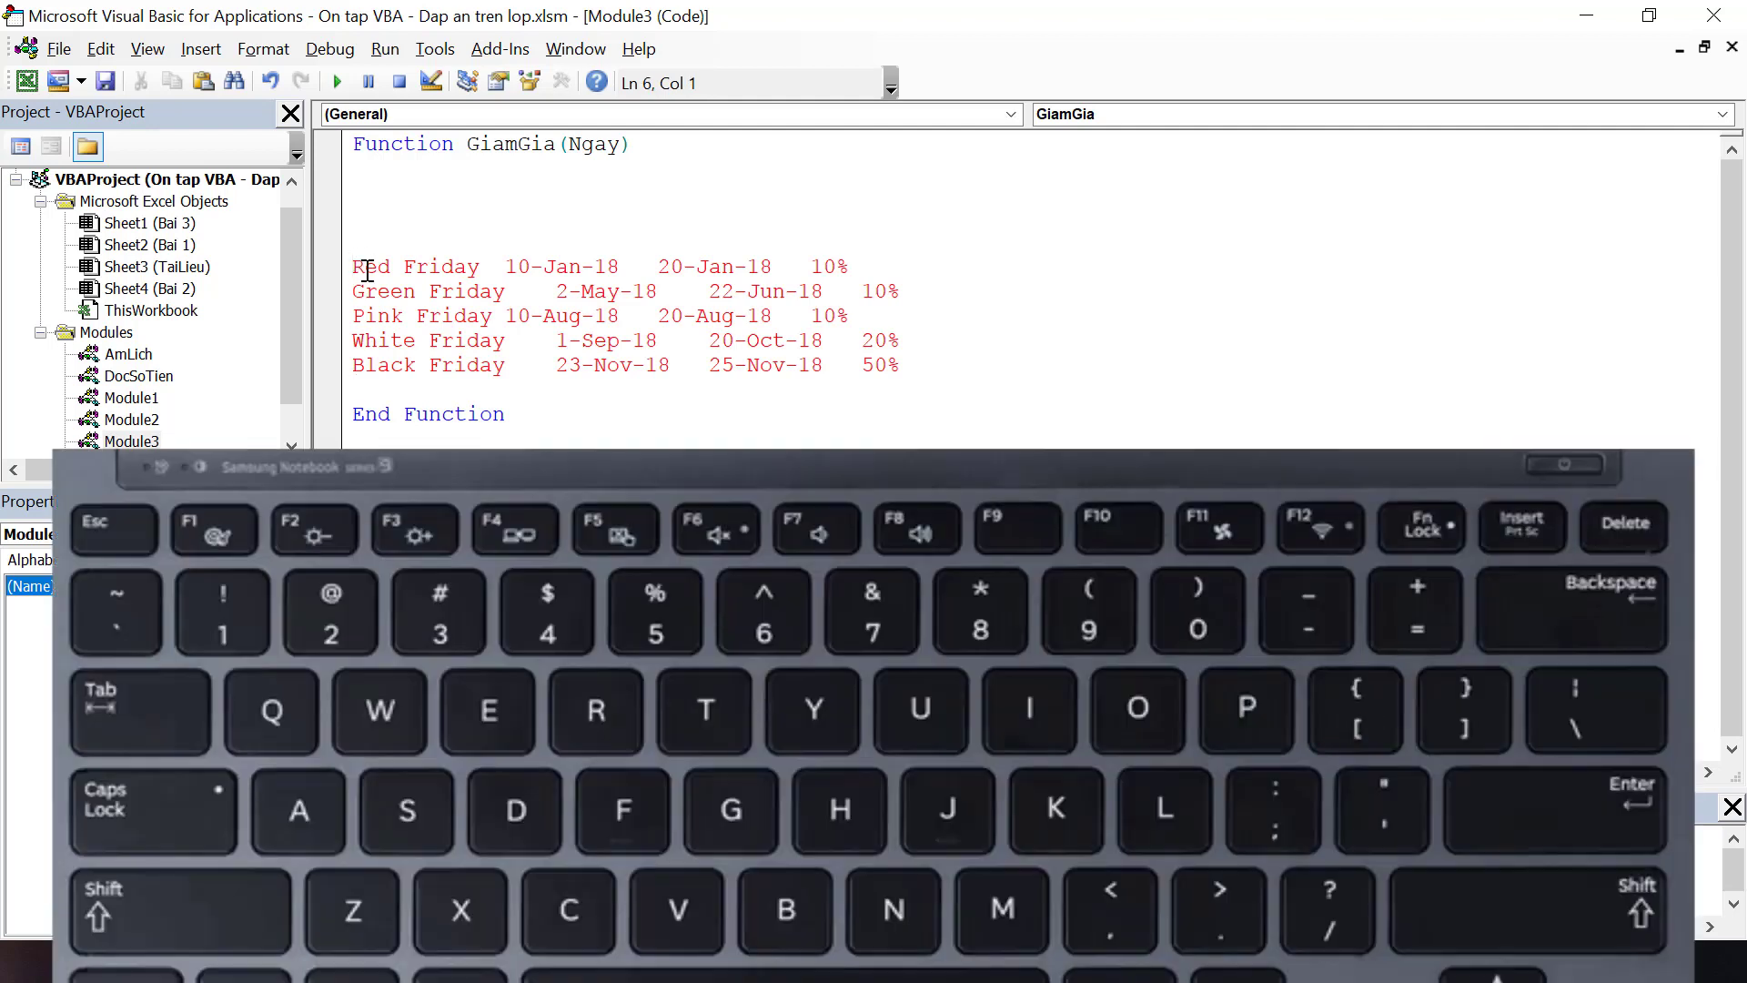
type("'")
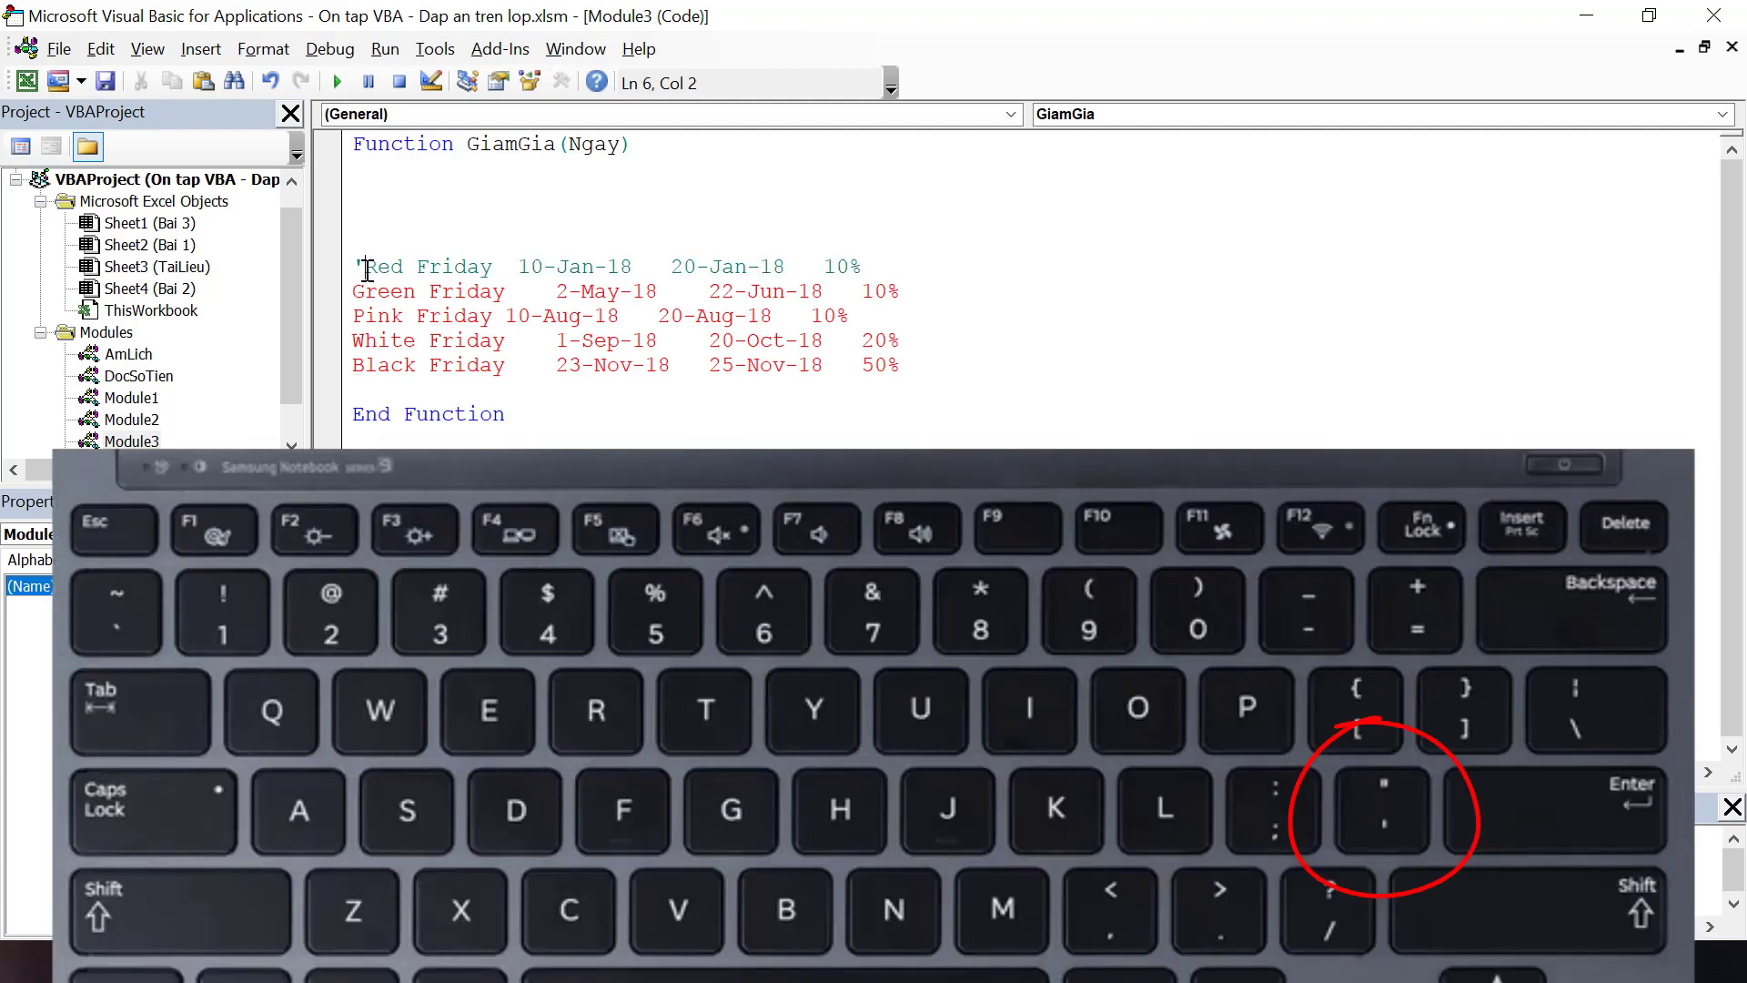
type("'")
key("Down")
key("Left")
key("apostrophe")
key("Down")
key("Left")
key("apostrophe")
key("Down")
key("Left")
key("apostrophe")
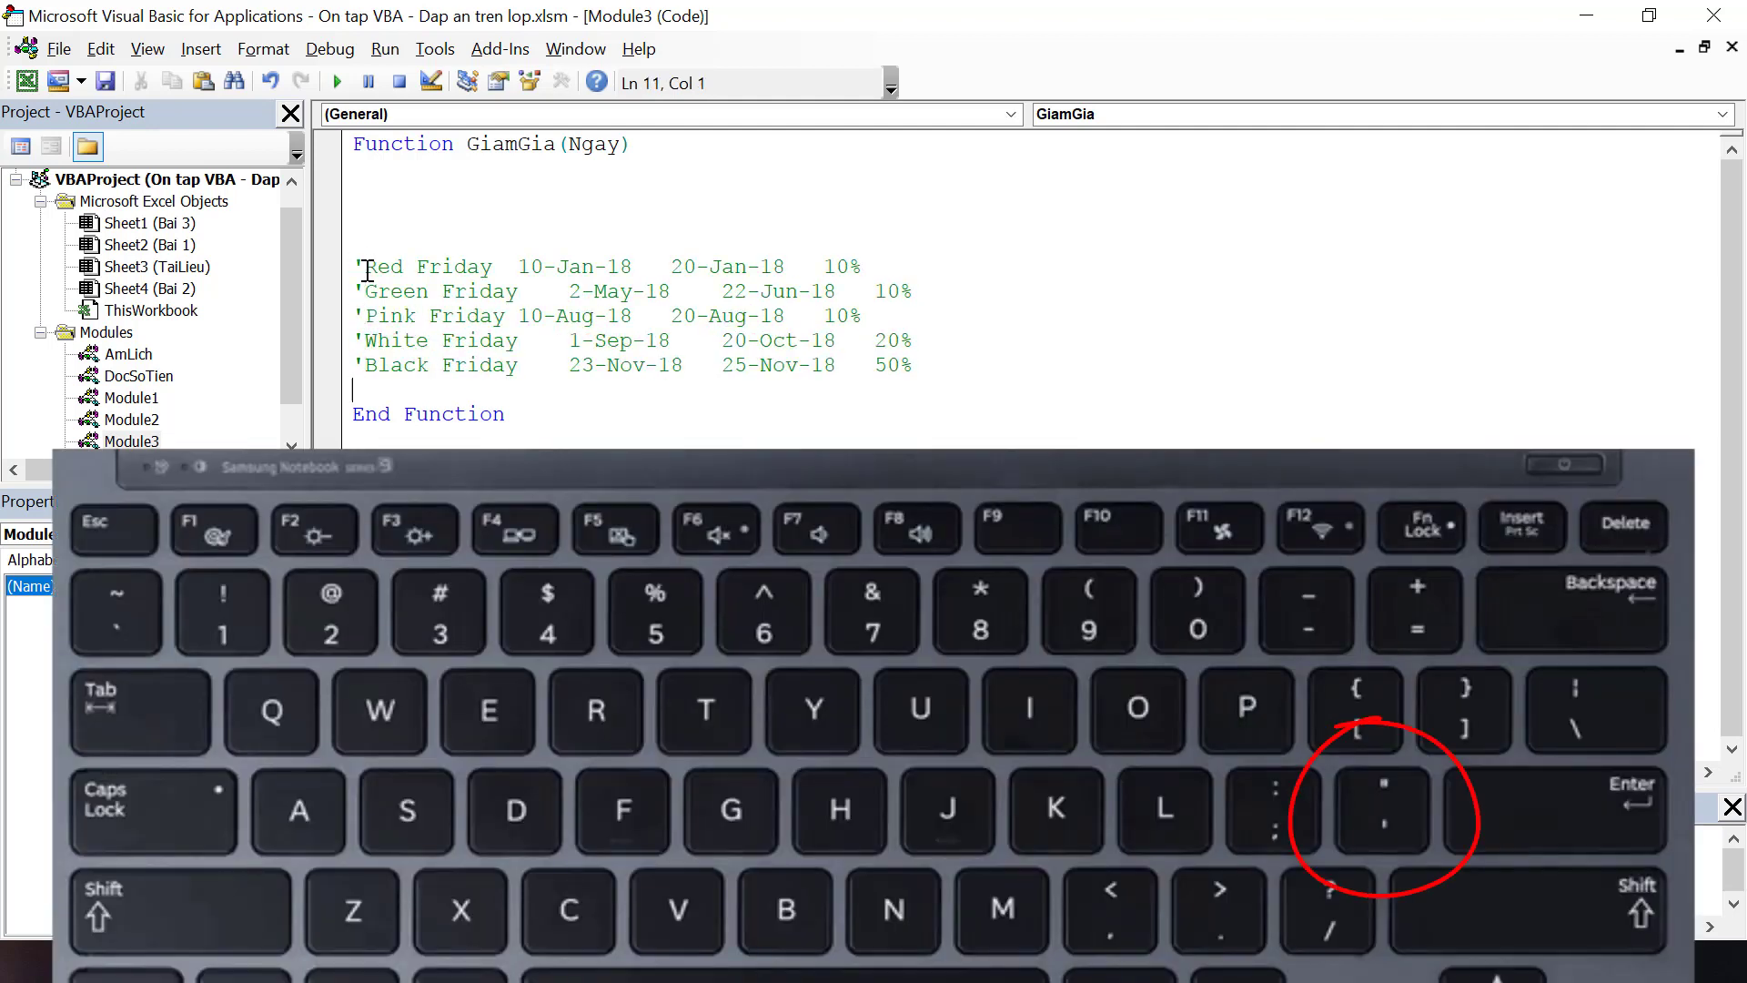
key("Up")
key("Up")
key("Up")
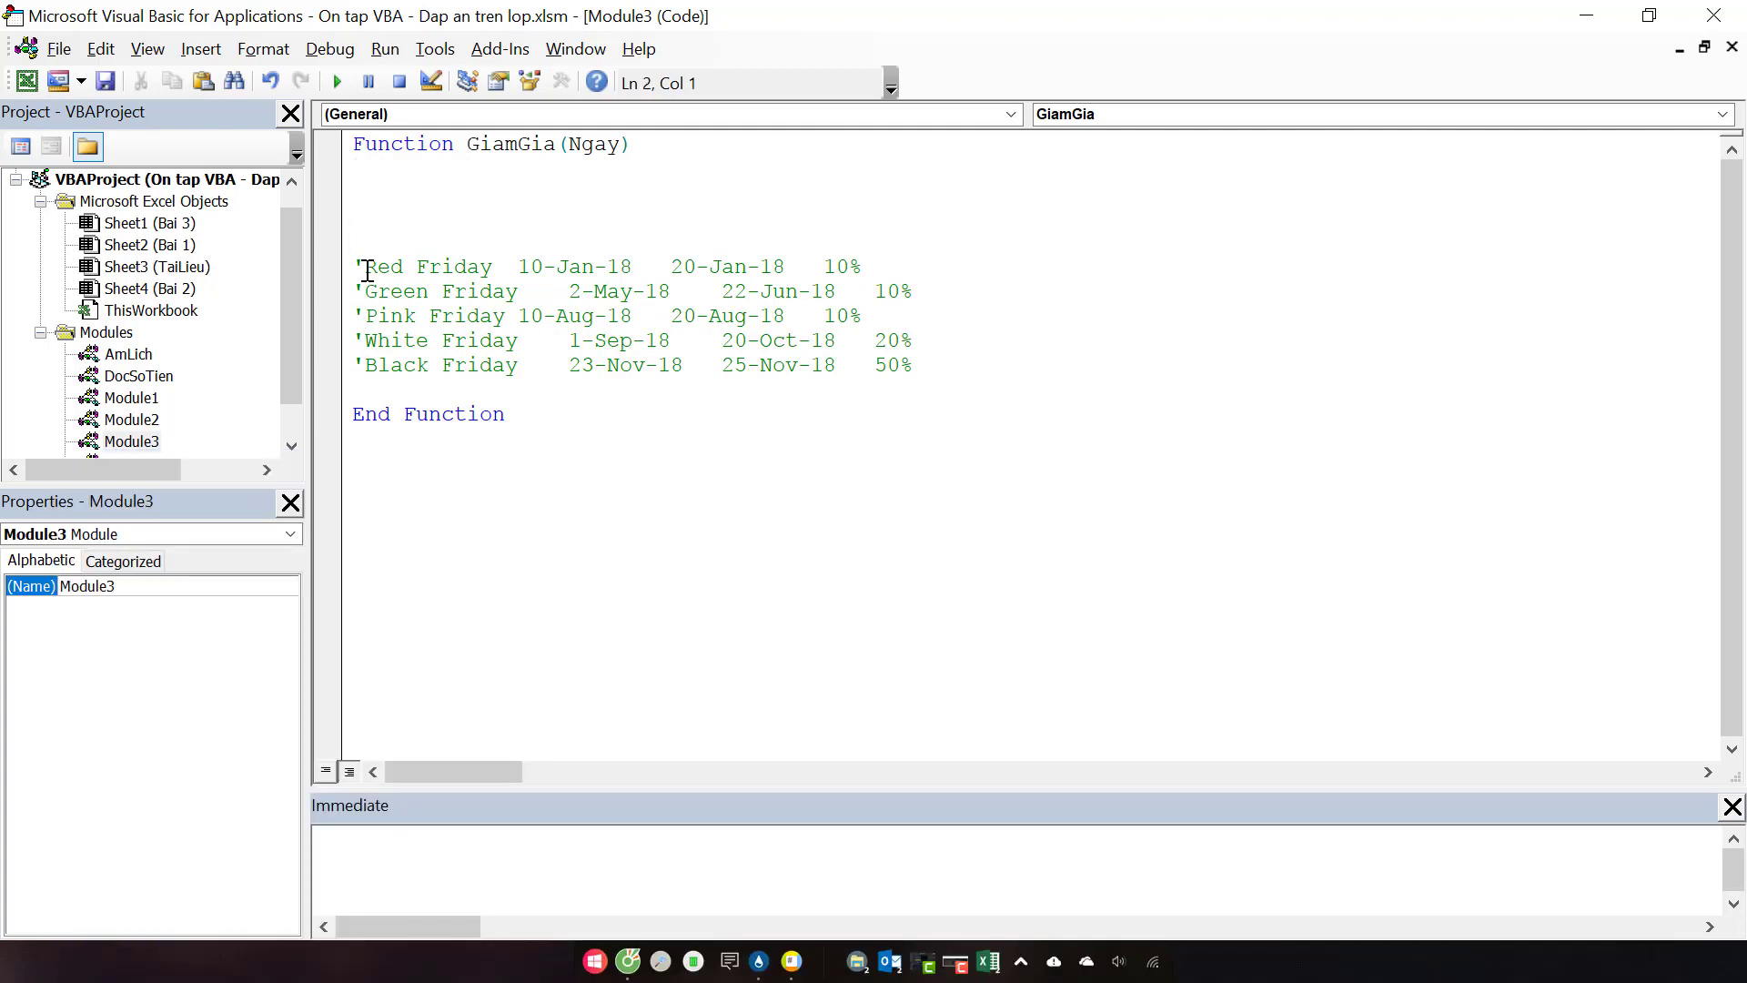
Step: Write the first condition line: If Ngay >= ## And Ngay <= ## with a _ continuation
type("if Nga")
type("y>=")
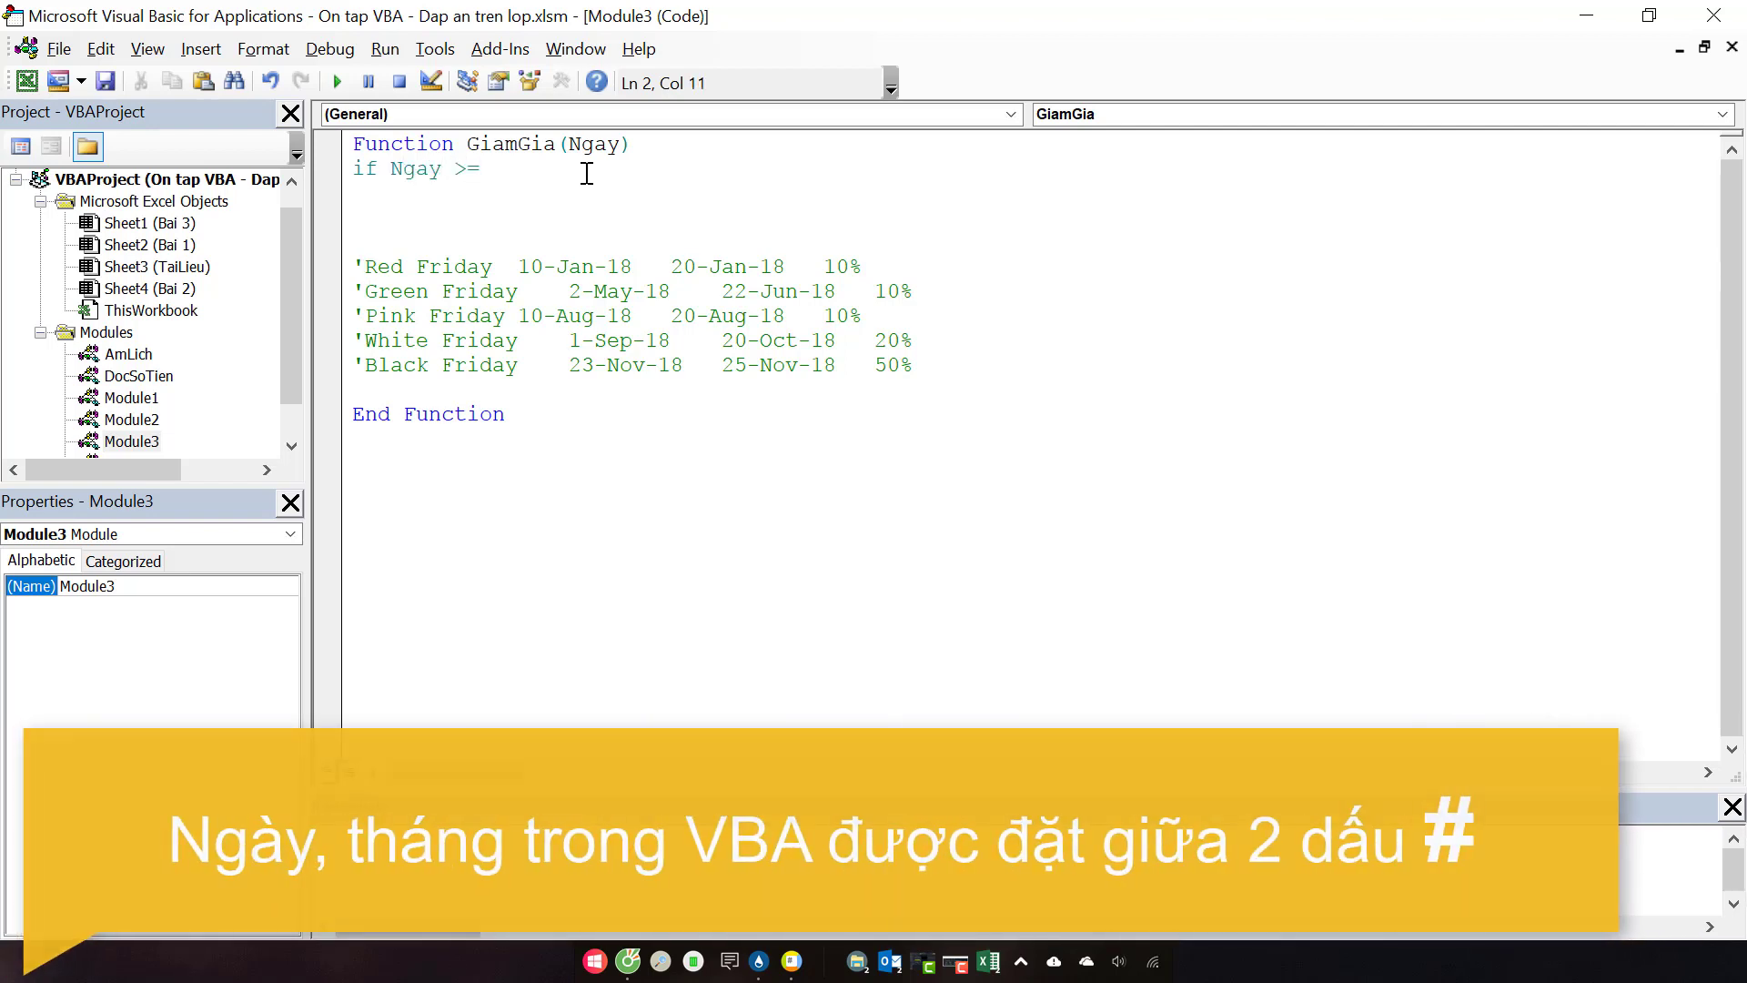
type("##")
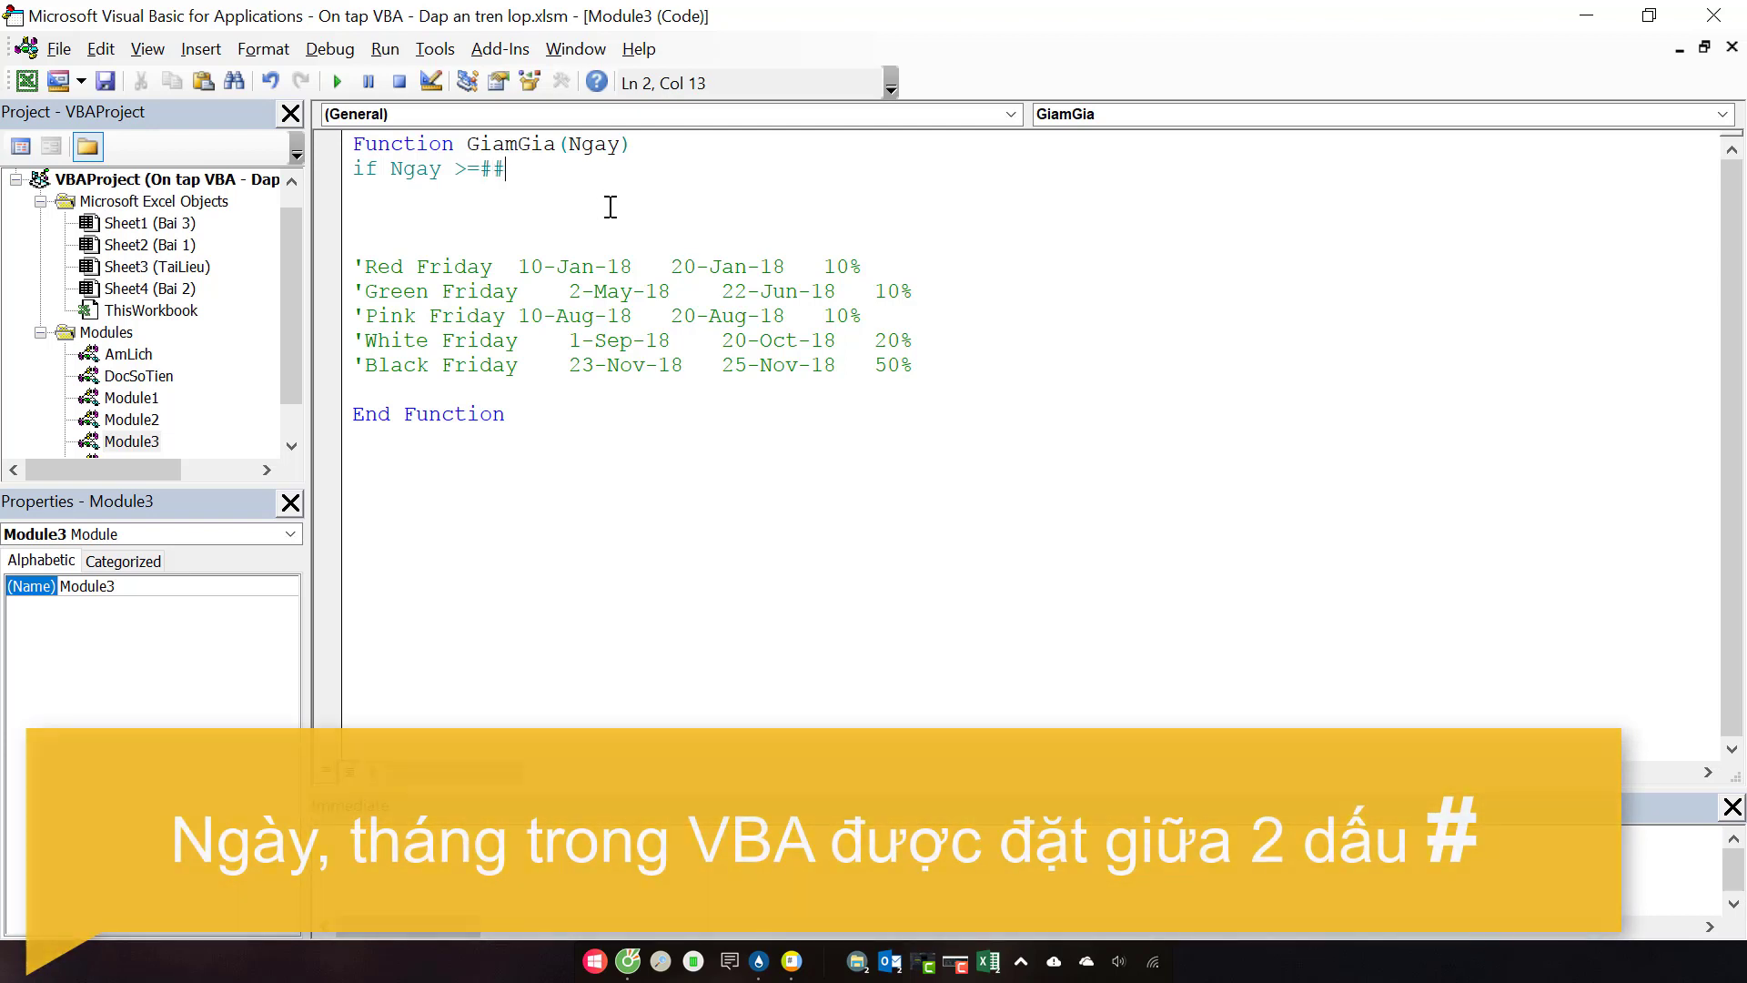
type(" and")
type(" Ngay <")
type("= ")
type("#")
key("BackSpace")
type("##")
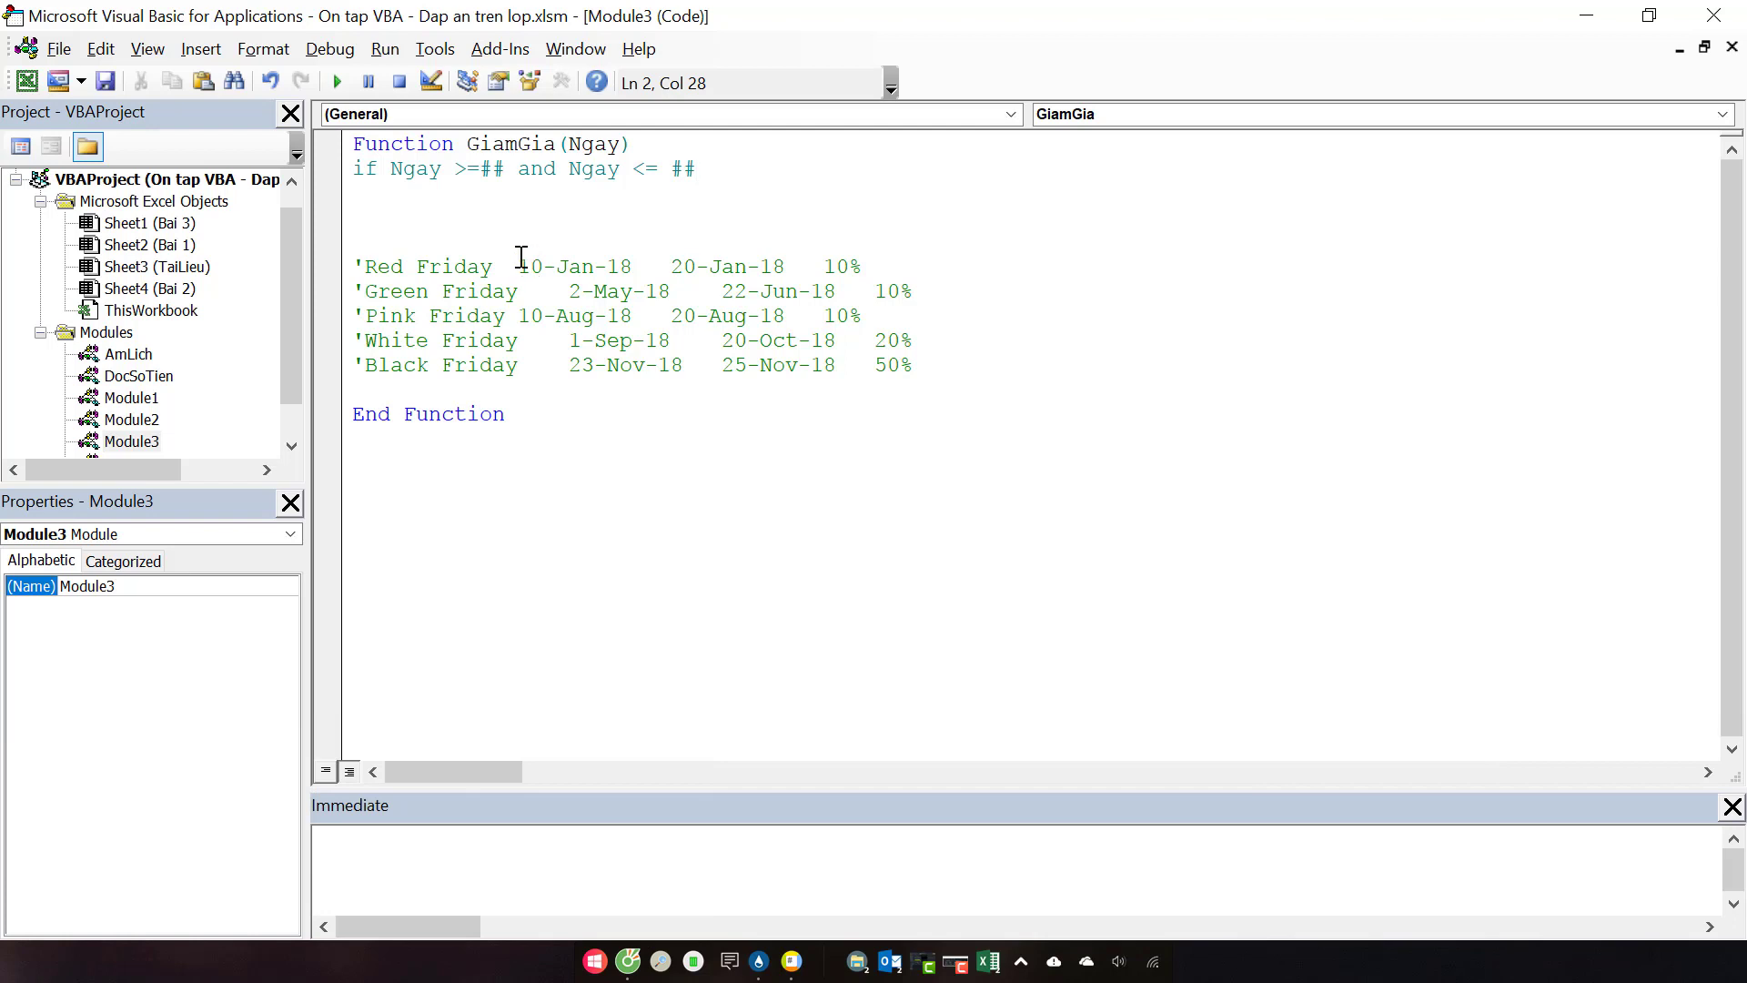
left_click(492, 169)
left_click(710, 171)
type("_")
key("Return")
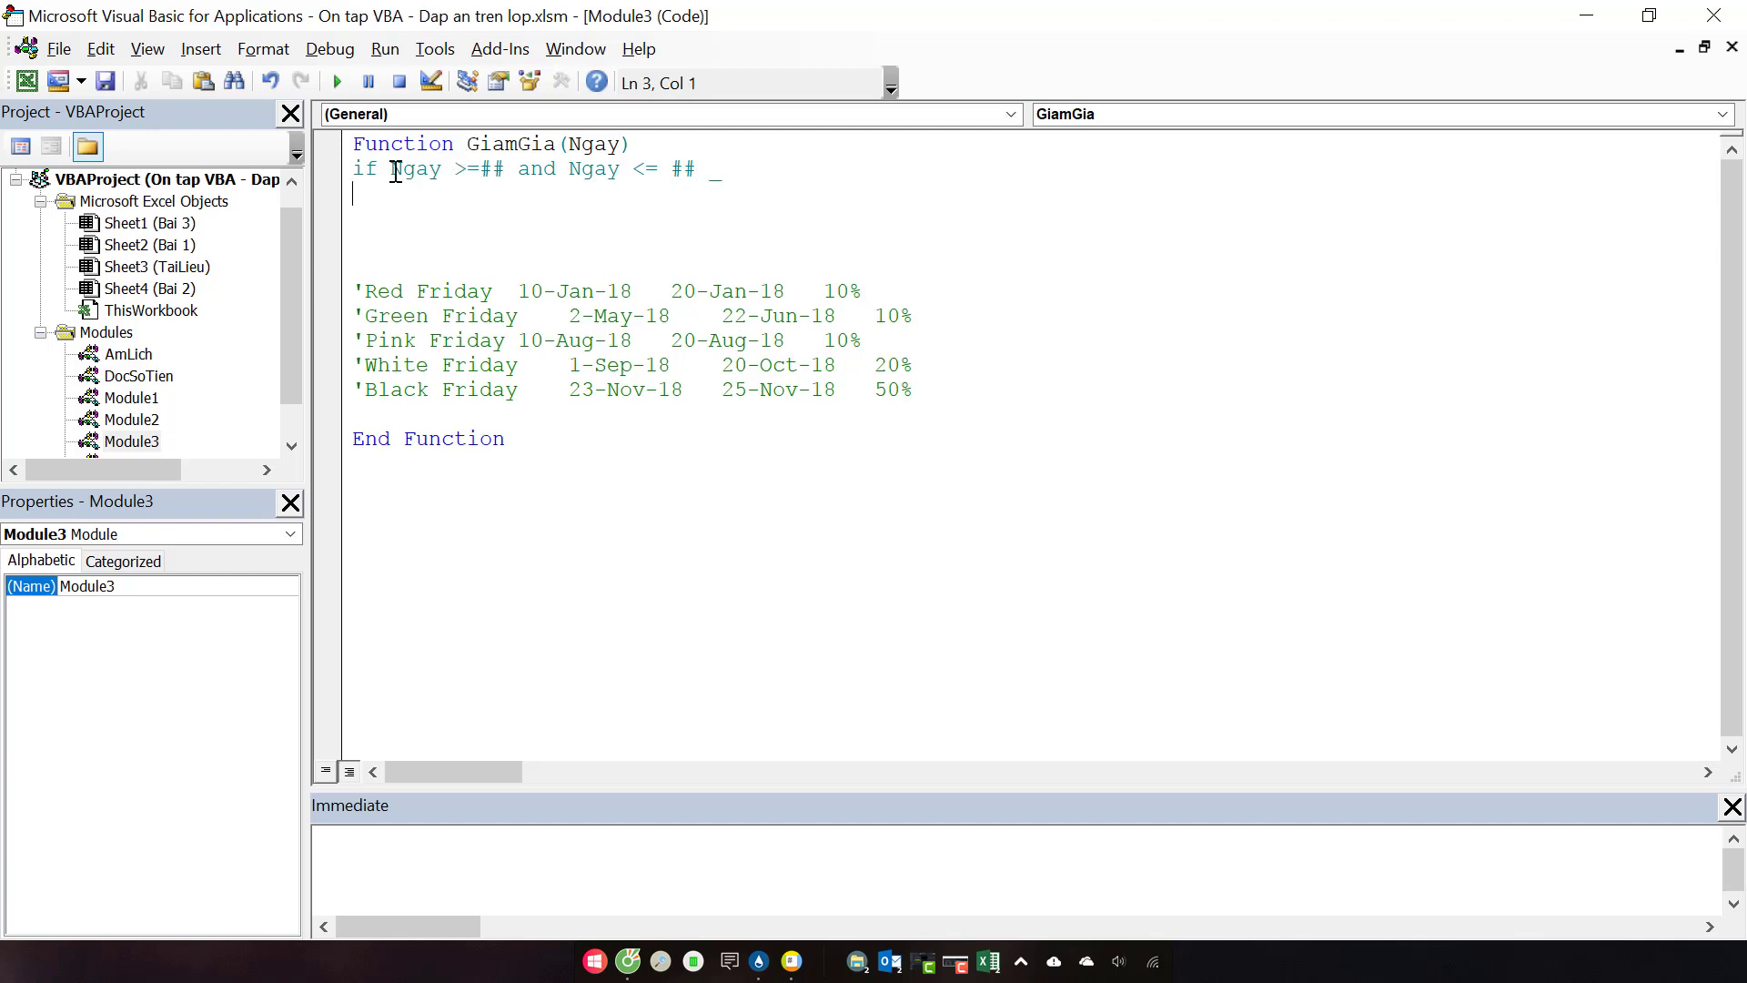
Step: Duplicate the date-range check onto two more lines, each starting with Or
left_click_drag(392, 170, 708, 169)
key("ctrl+c")
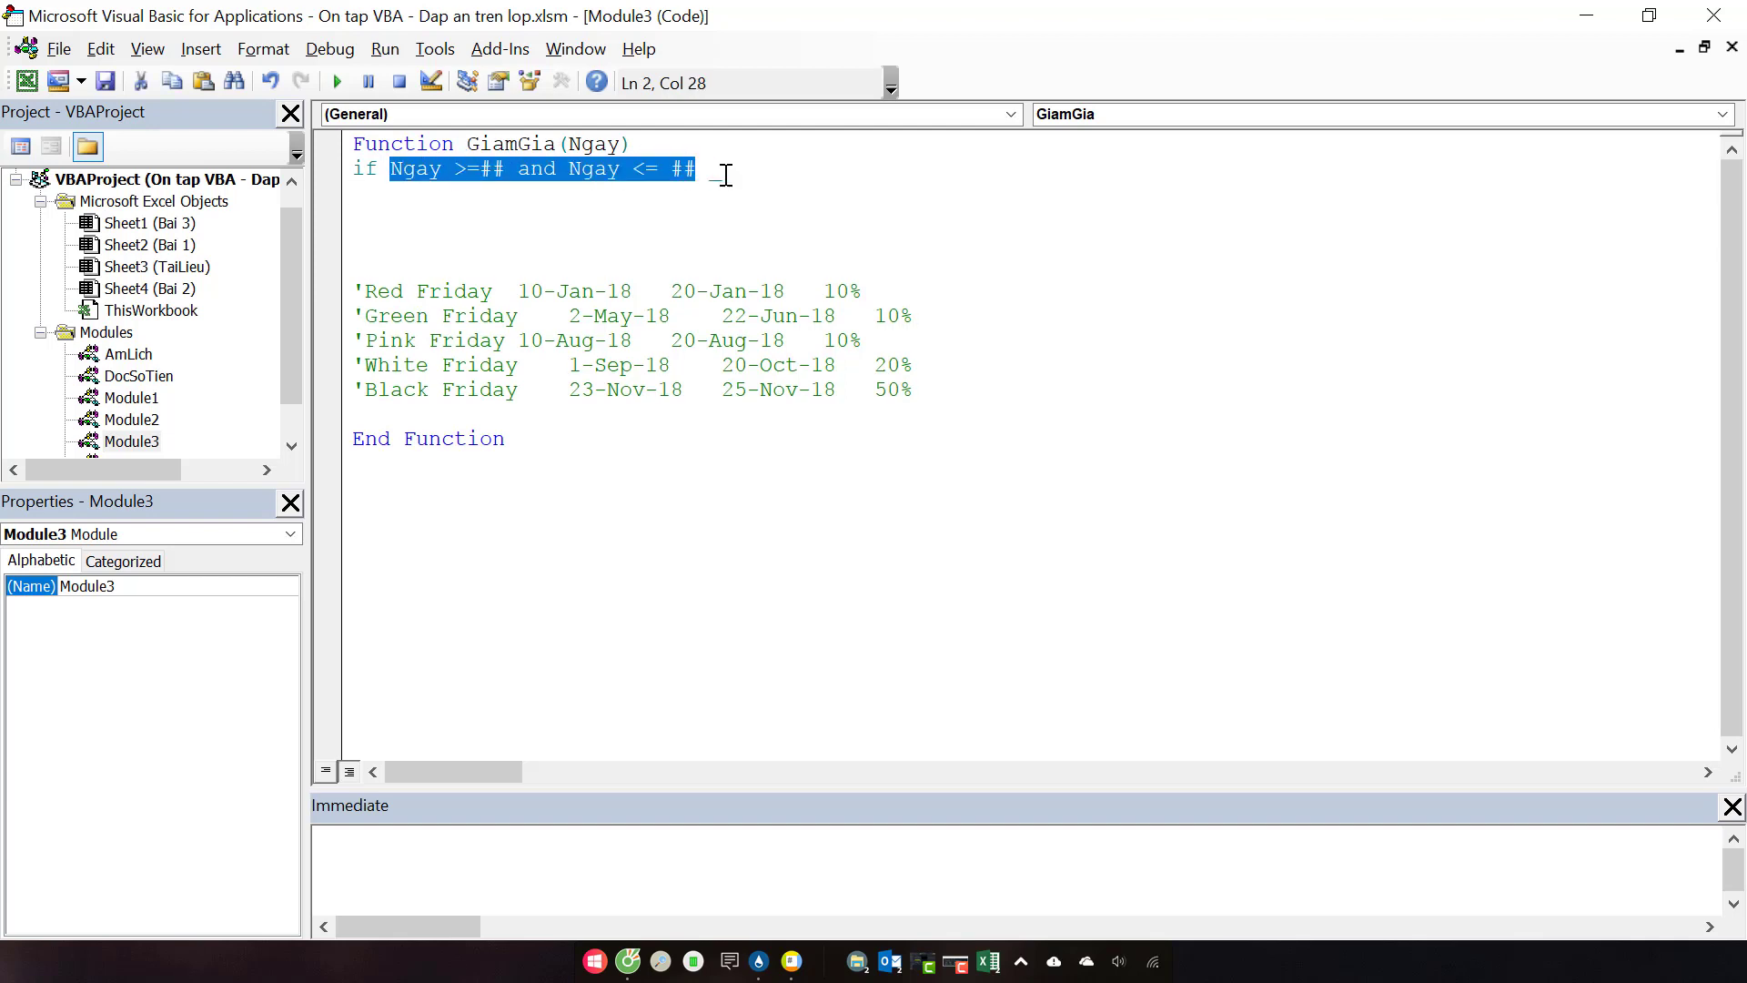
left_click(708, 198)
type("or")
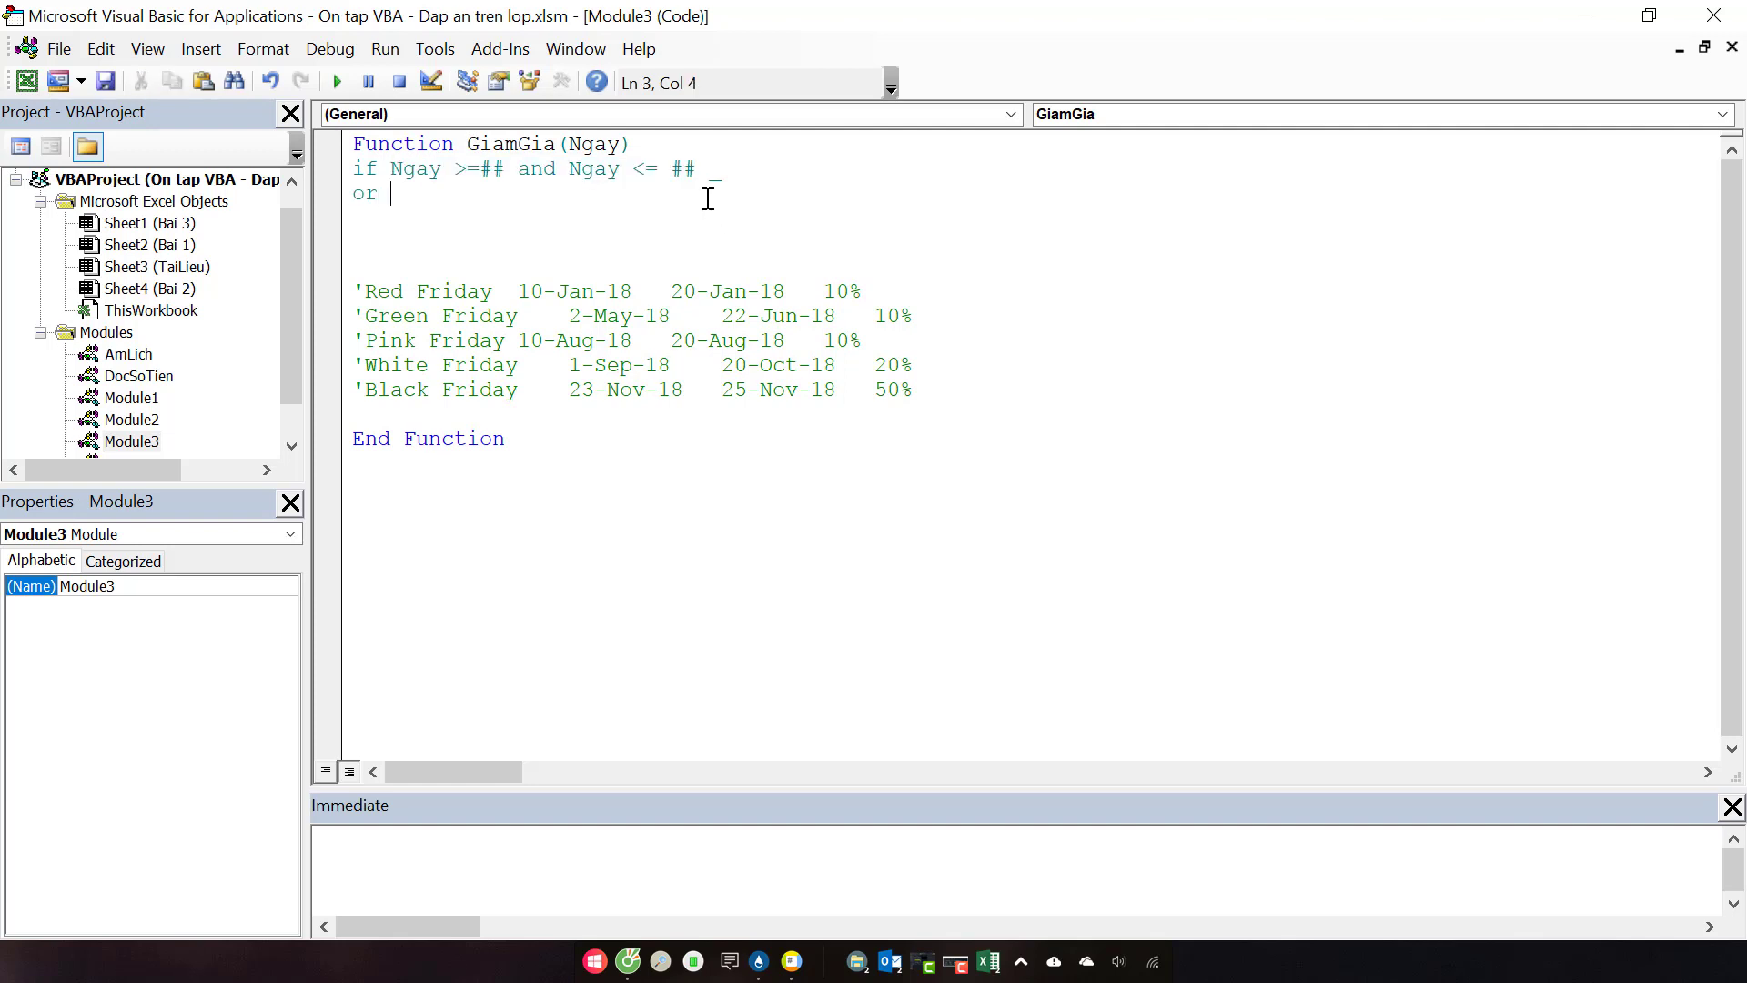
key("ctrl+v")
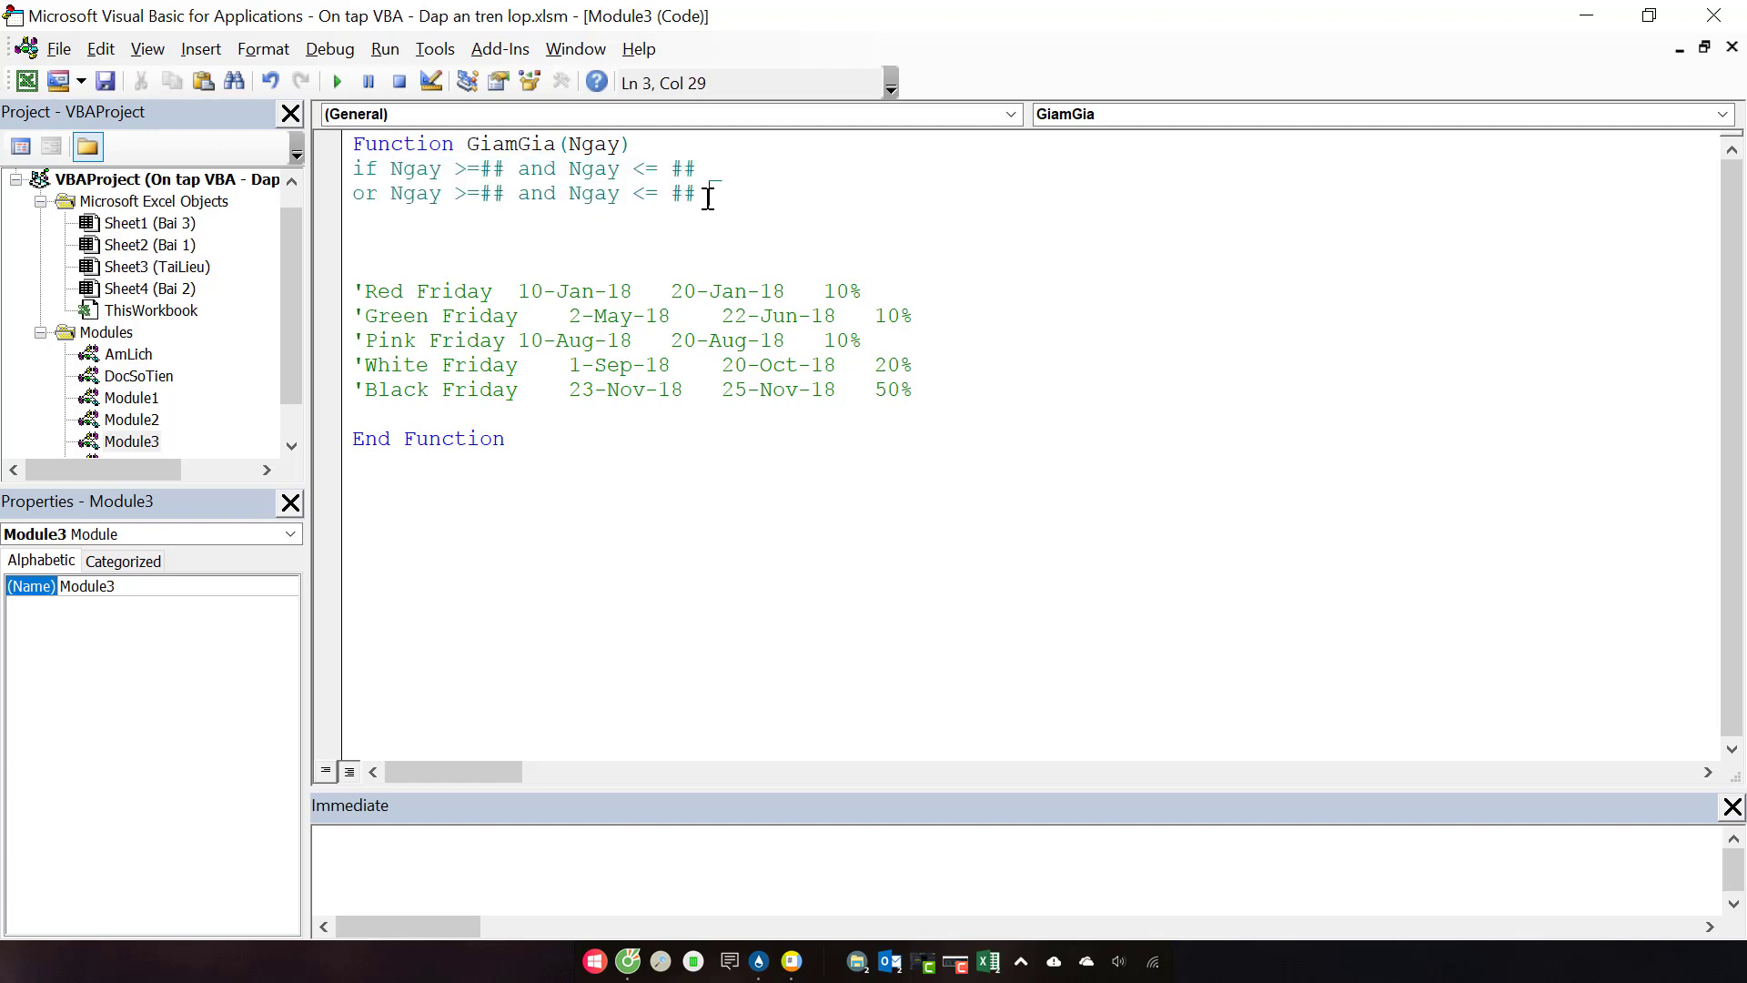
type("_")
key("Return")
type("or")
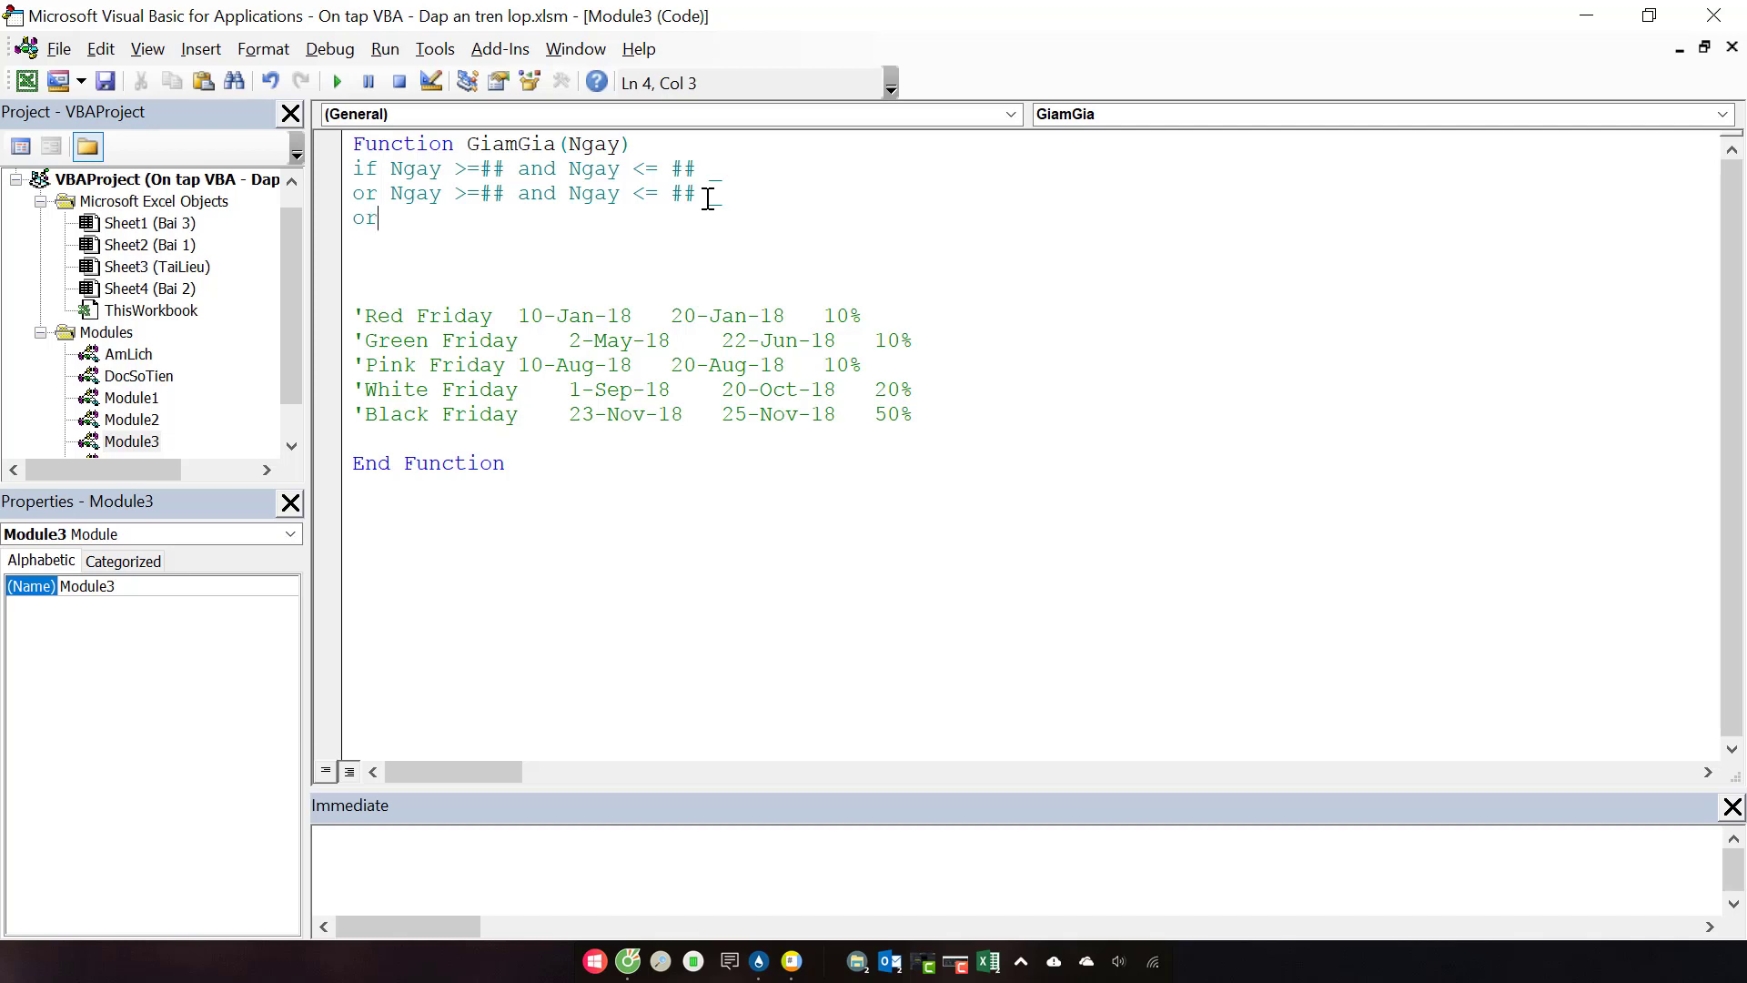
key("ctrl+v")
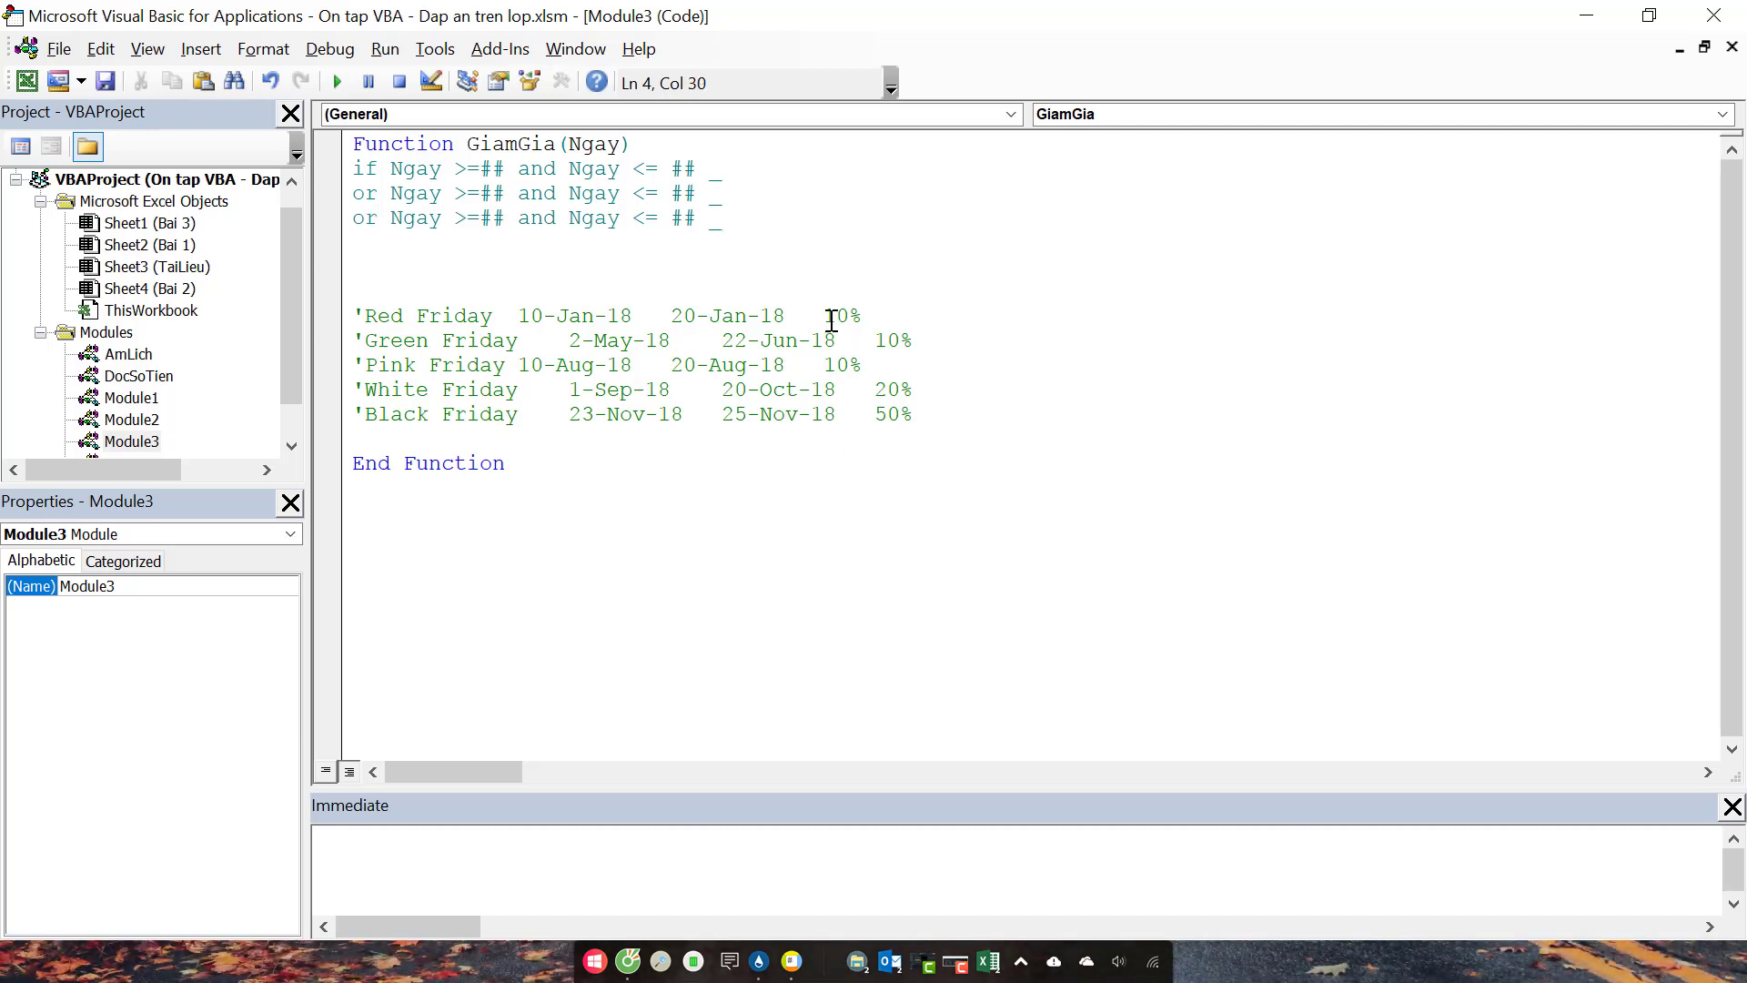
Step: Fill in the start dates 10-Jan-18, 2-May-18 and 10-Aug-18 on the three condition lines
left_click_drag(831, 318, 875, 318)
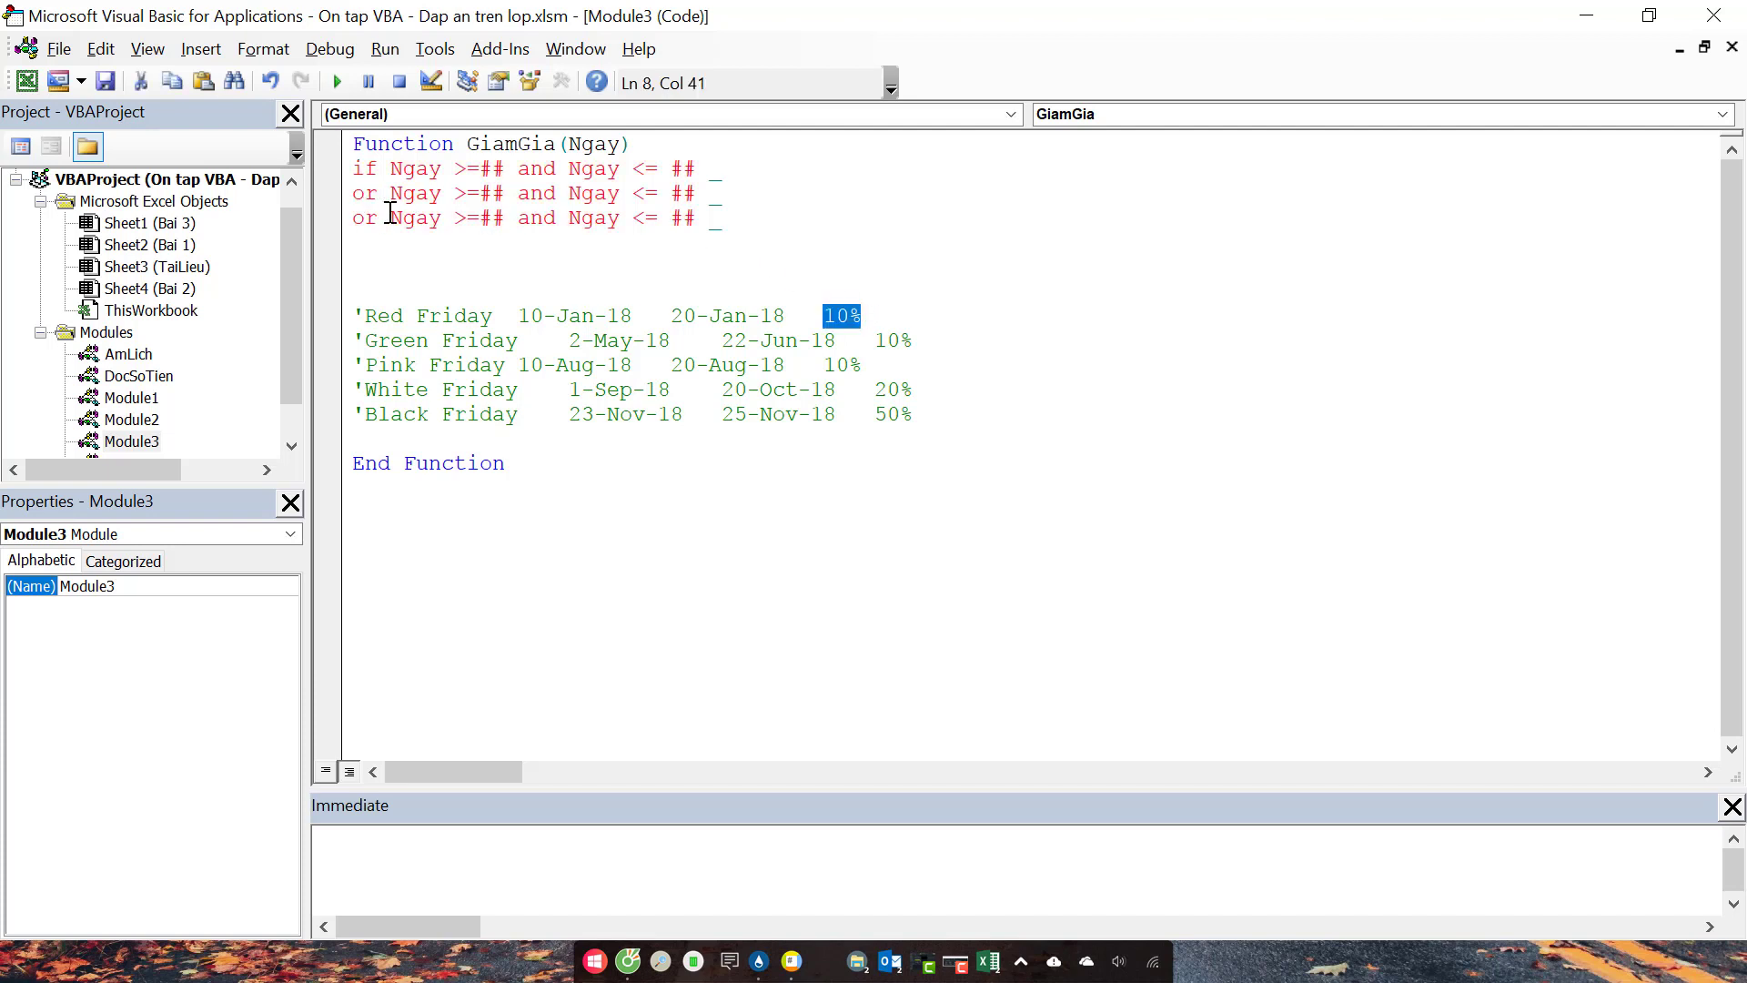
left_click(631, 316)
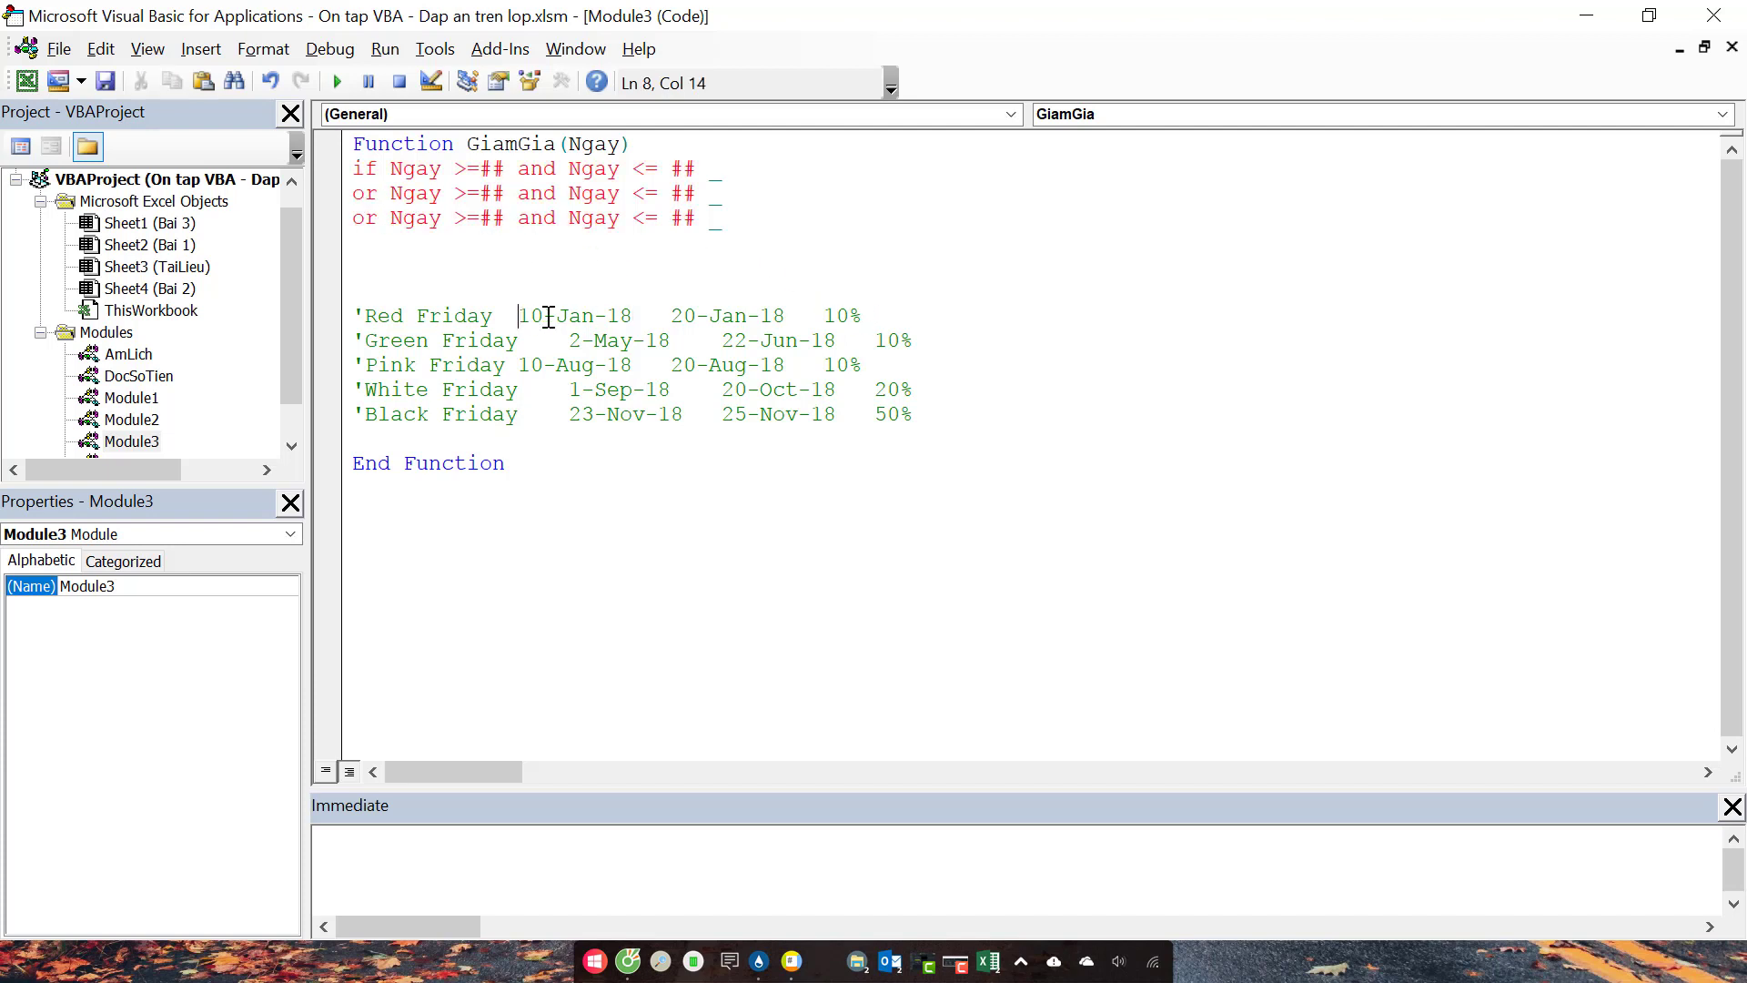
left_click_drag(518, 316, 632, 316)
key("ctrl+c")
left_click(492, 169)
key("ctrl+v")
left_click_drag(567, 341, 671, 343)
left_click(492, 193)
type("2-May-18")
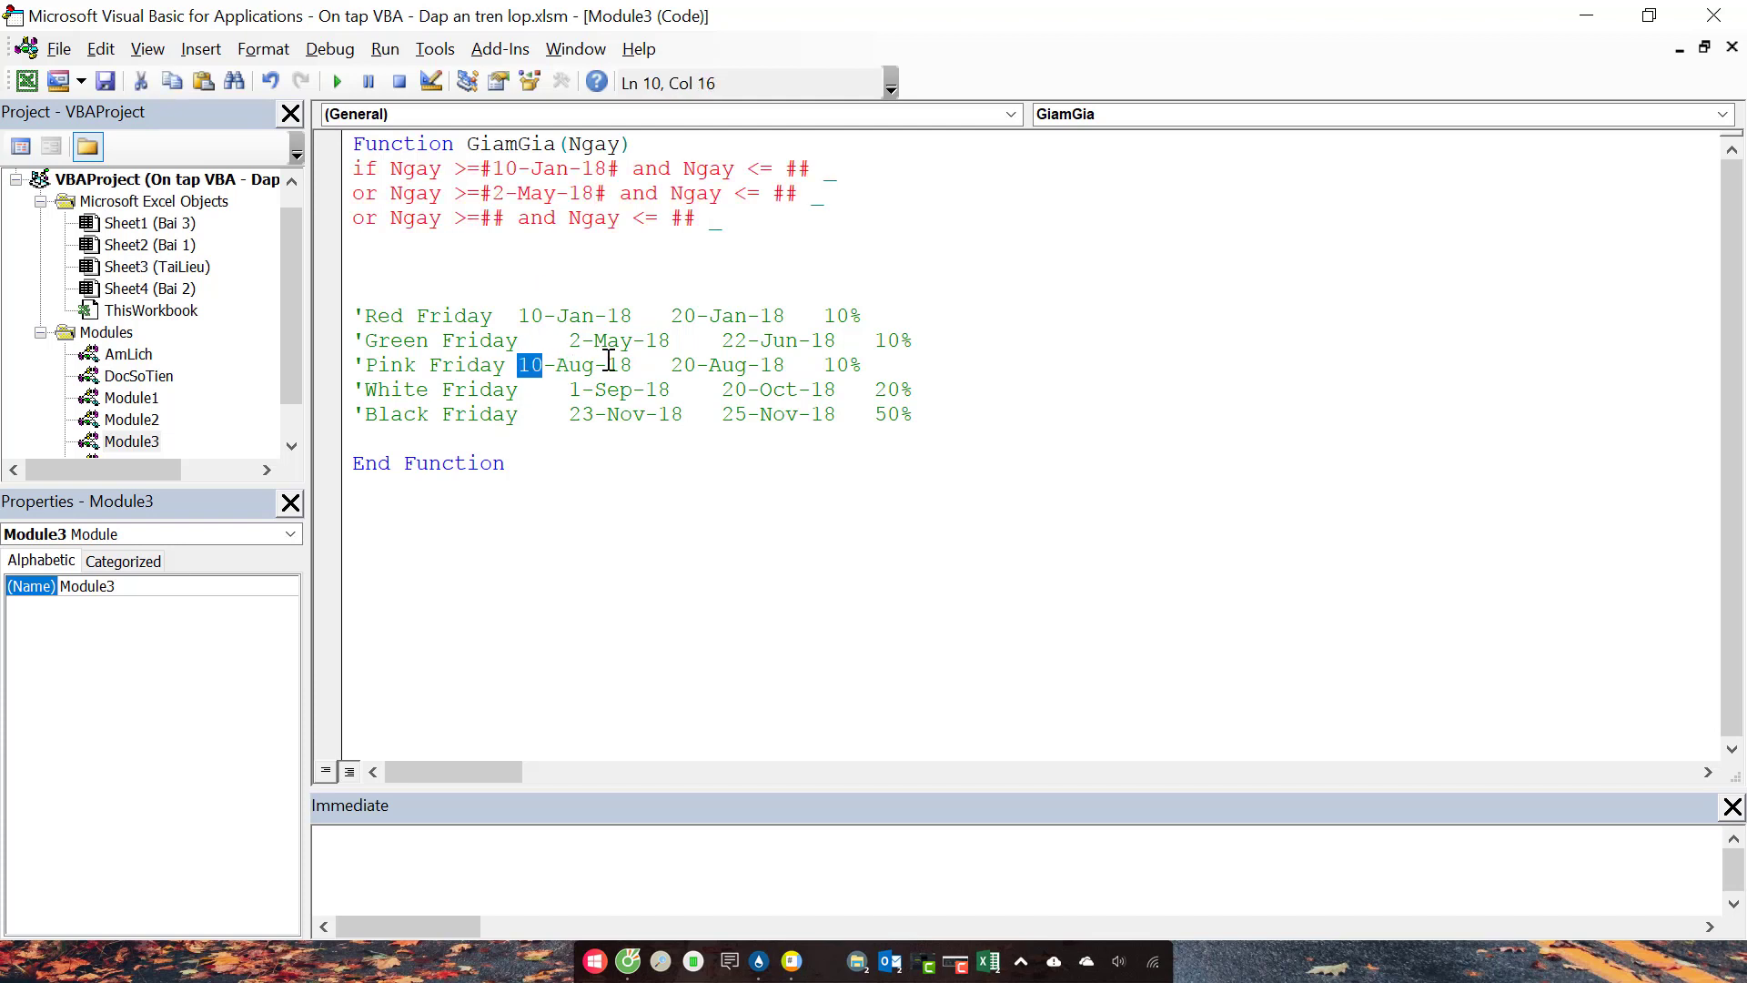
left_click_drag(519, 365, 632, 365)
key("ctrl+c")
left_click(492, 218)
key("ctrl+v")
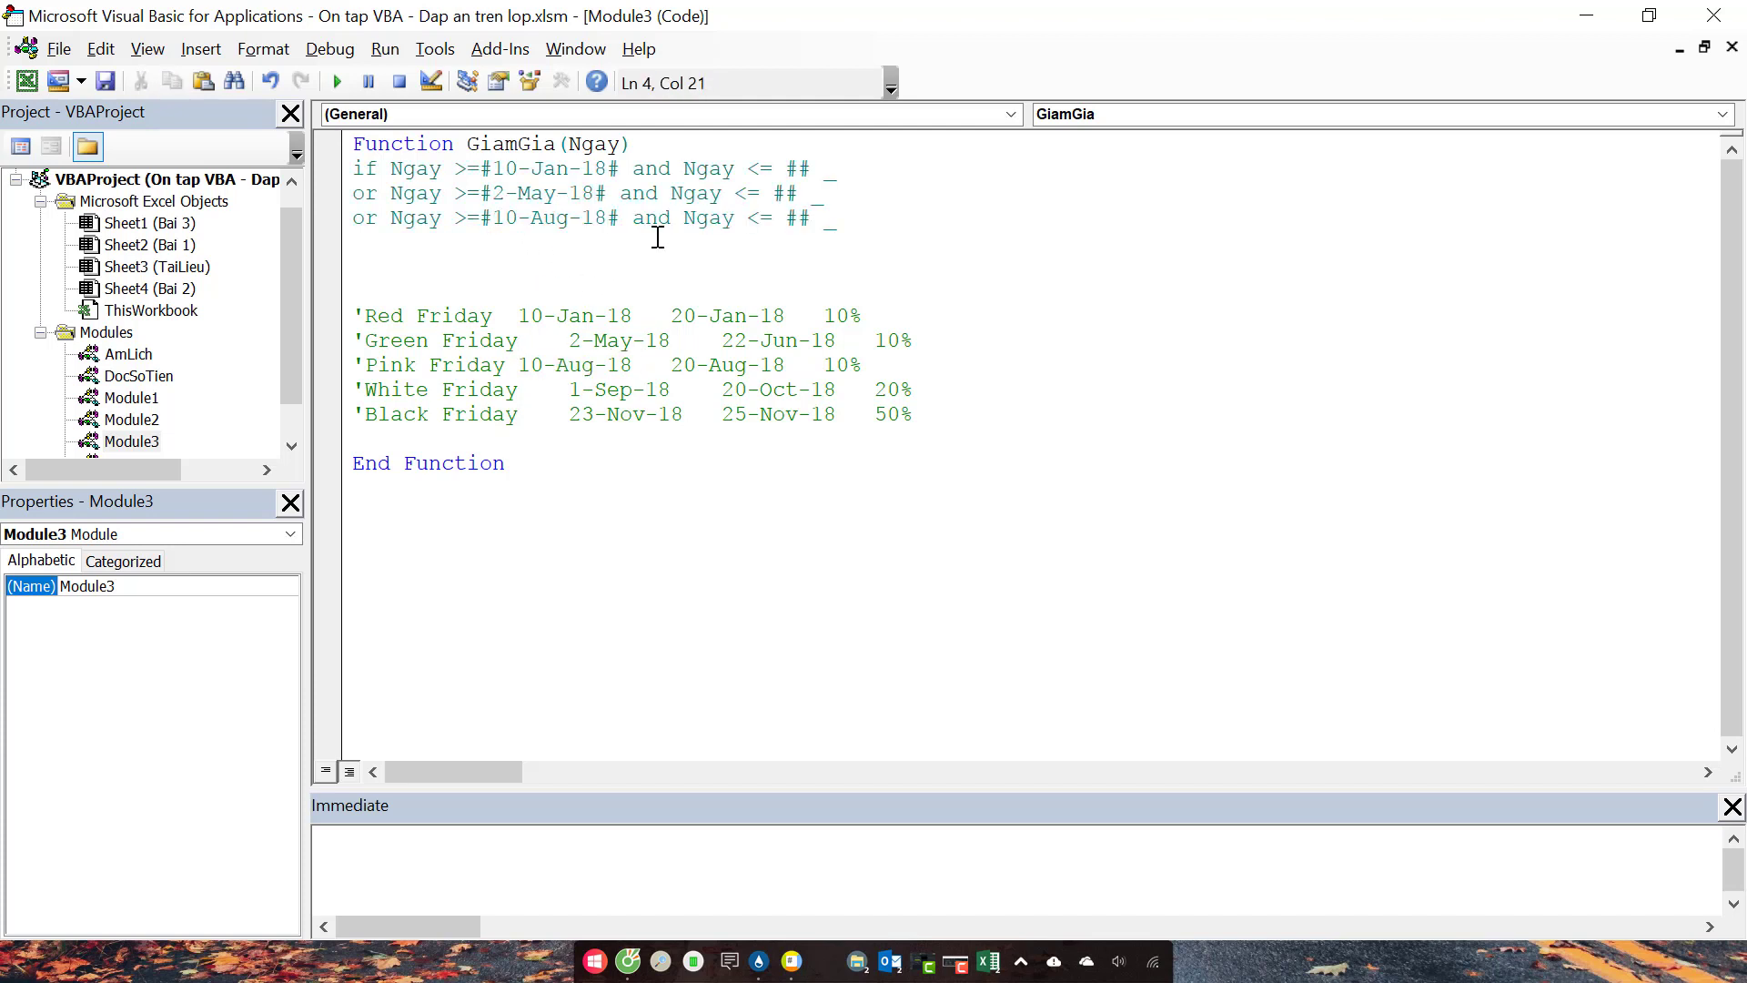
Step: Fill in the end dates 20-Jan-18, 22-Jun-18 and 20-Aug-18 on the three condition lines
left_click_drag(670, 316, 785, 316)
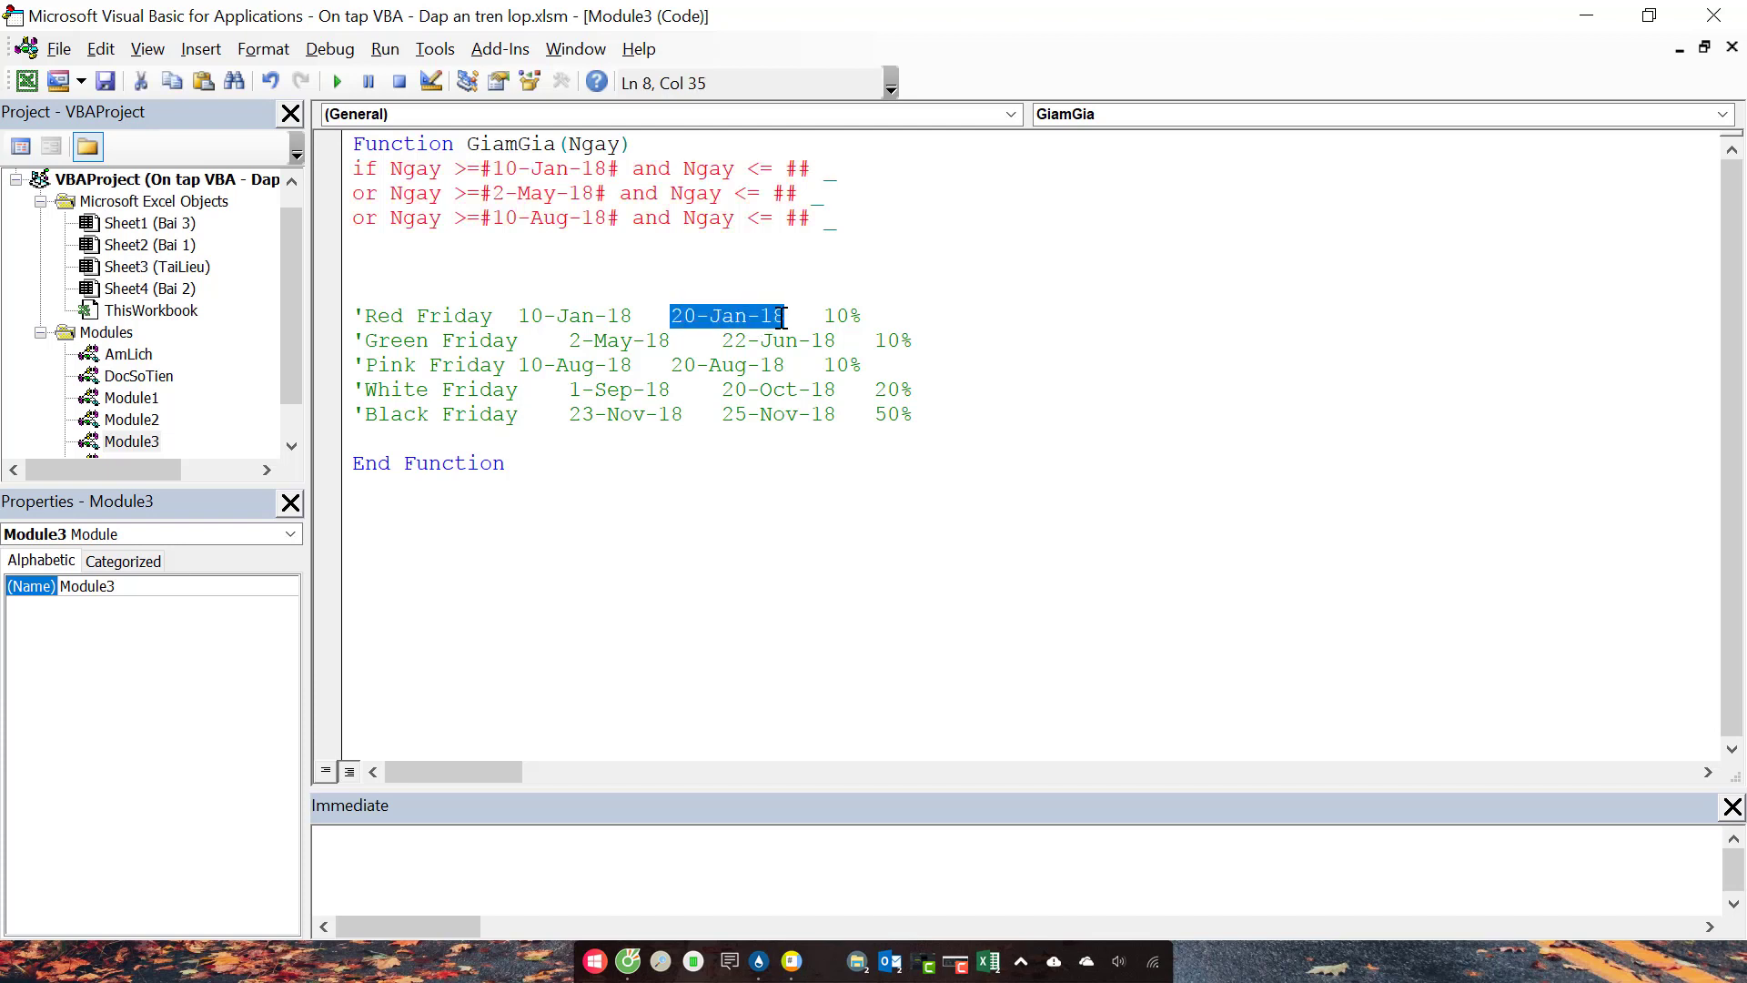
key("ctrl+c")
left_click(798, 169)
key("ctrl+v")
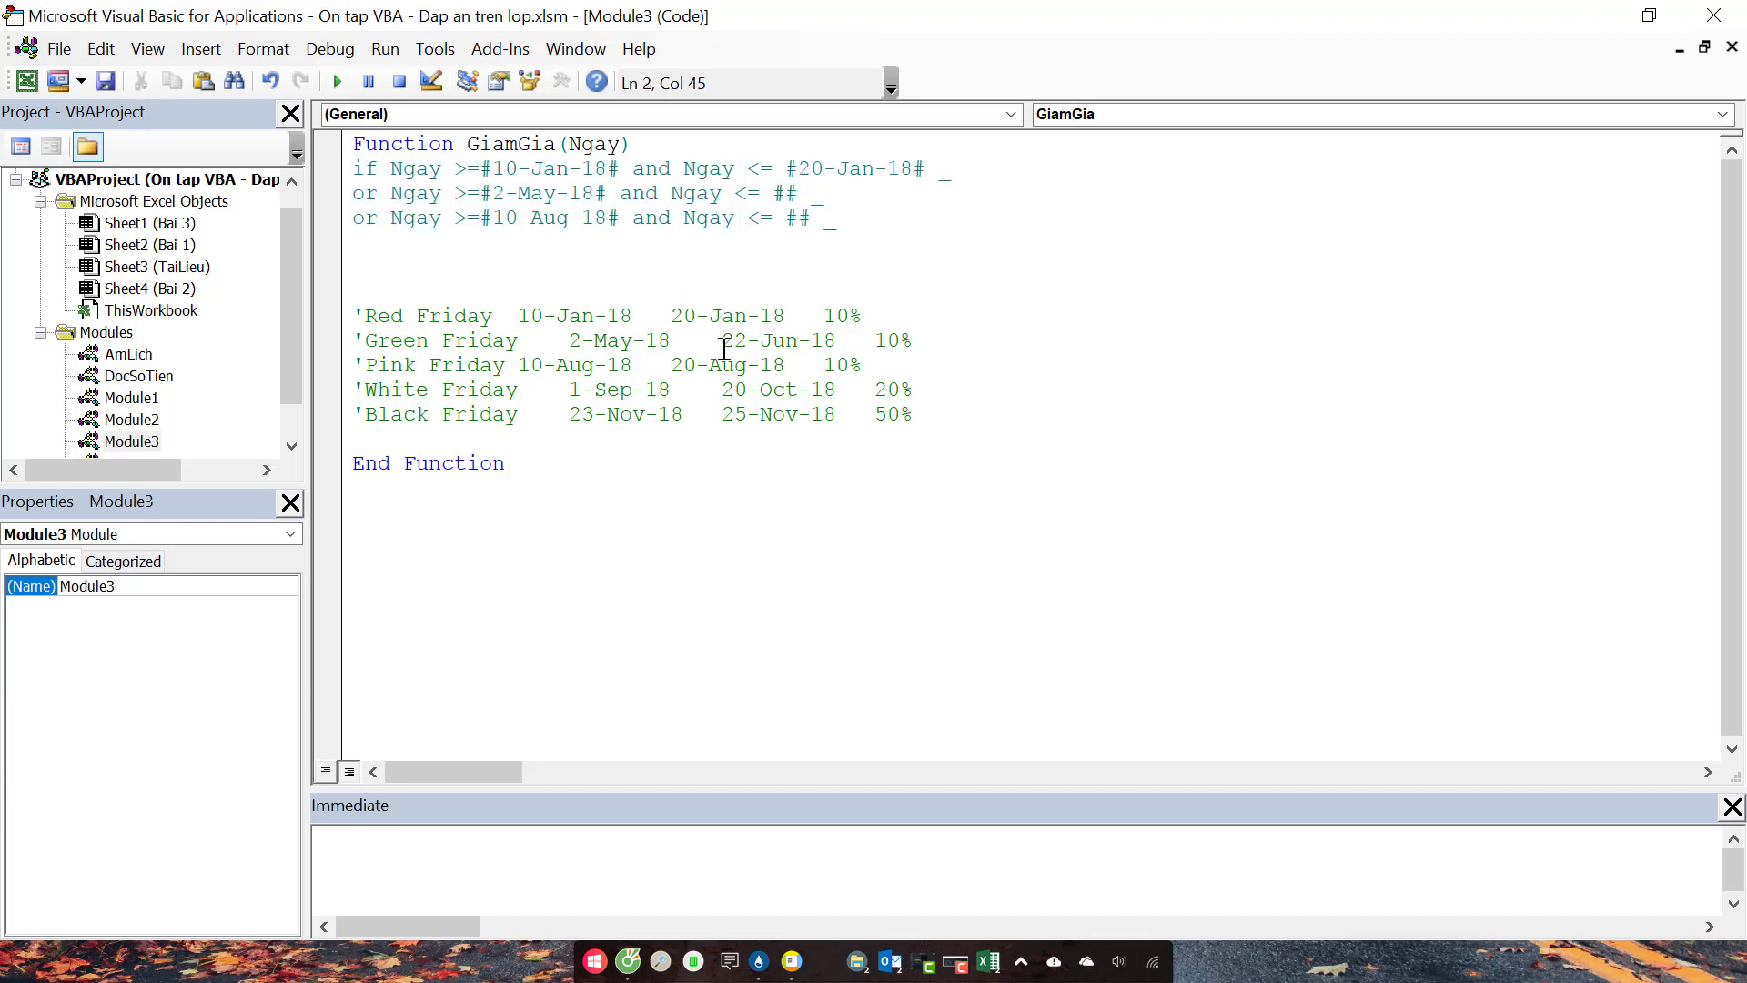
left_click_drag(722, 341, 836, 342)
key("ctrl+c")
left_click(793, 194)
key("ctrl+v")
left_click_drag(671, 365, 784, 365)
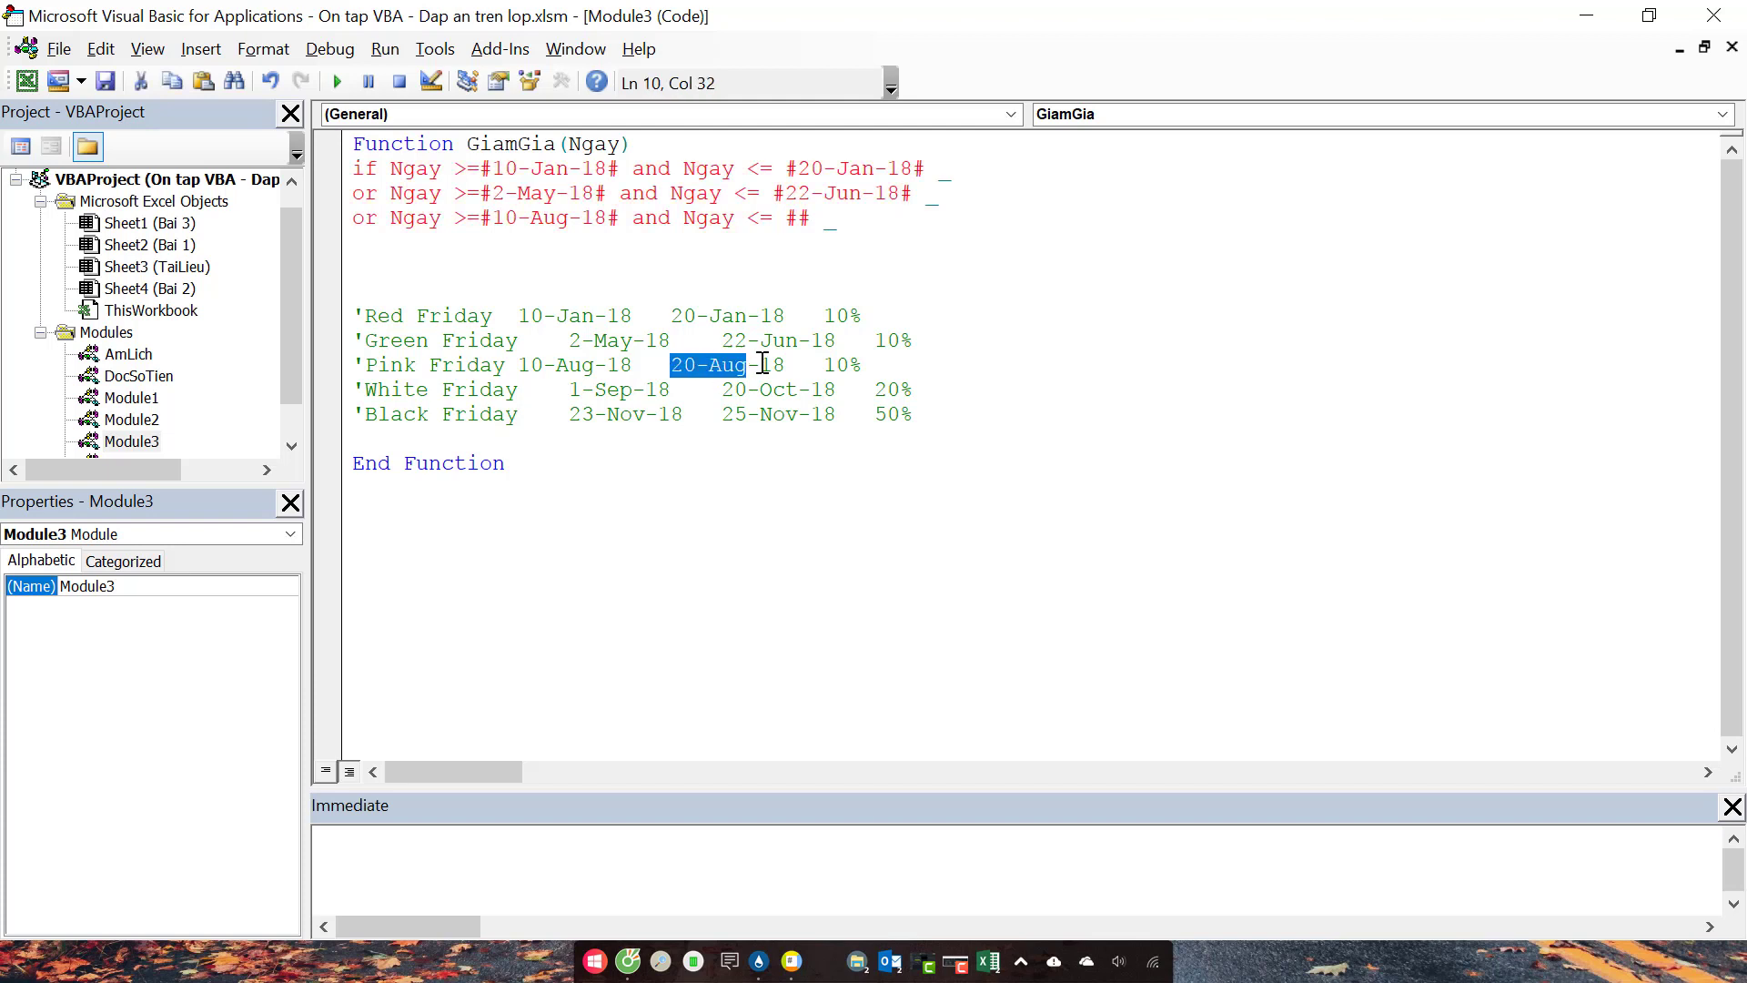
key("ctrl+c")
left_click(797, 219)
key("ctrl+v")
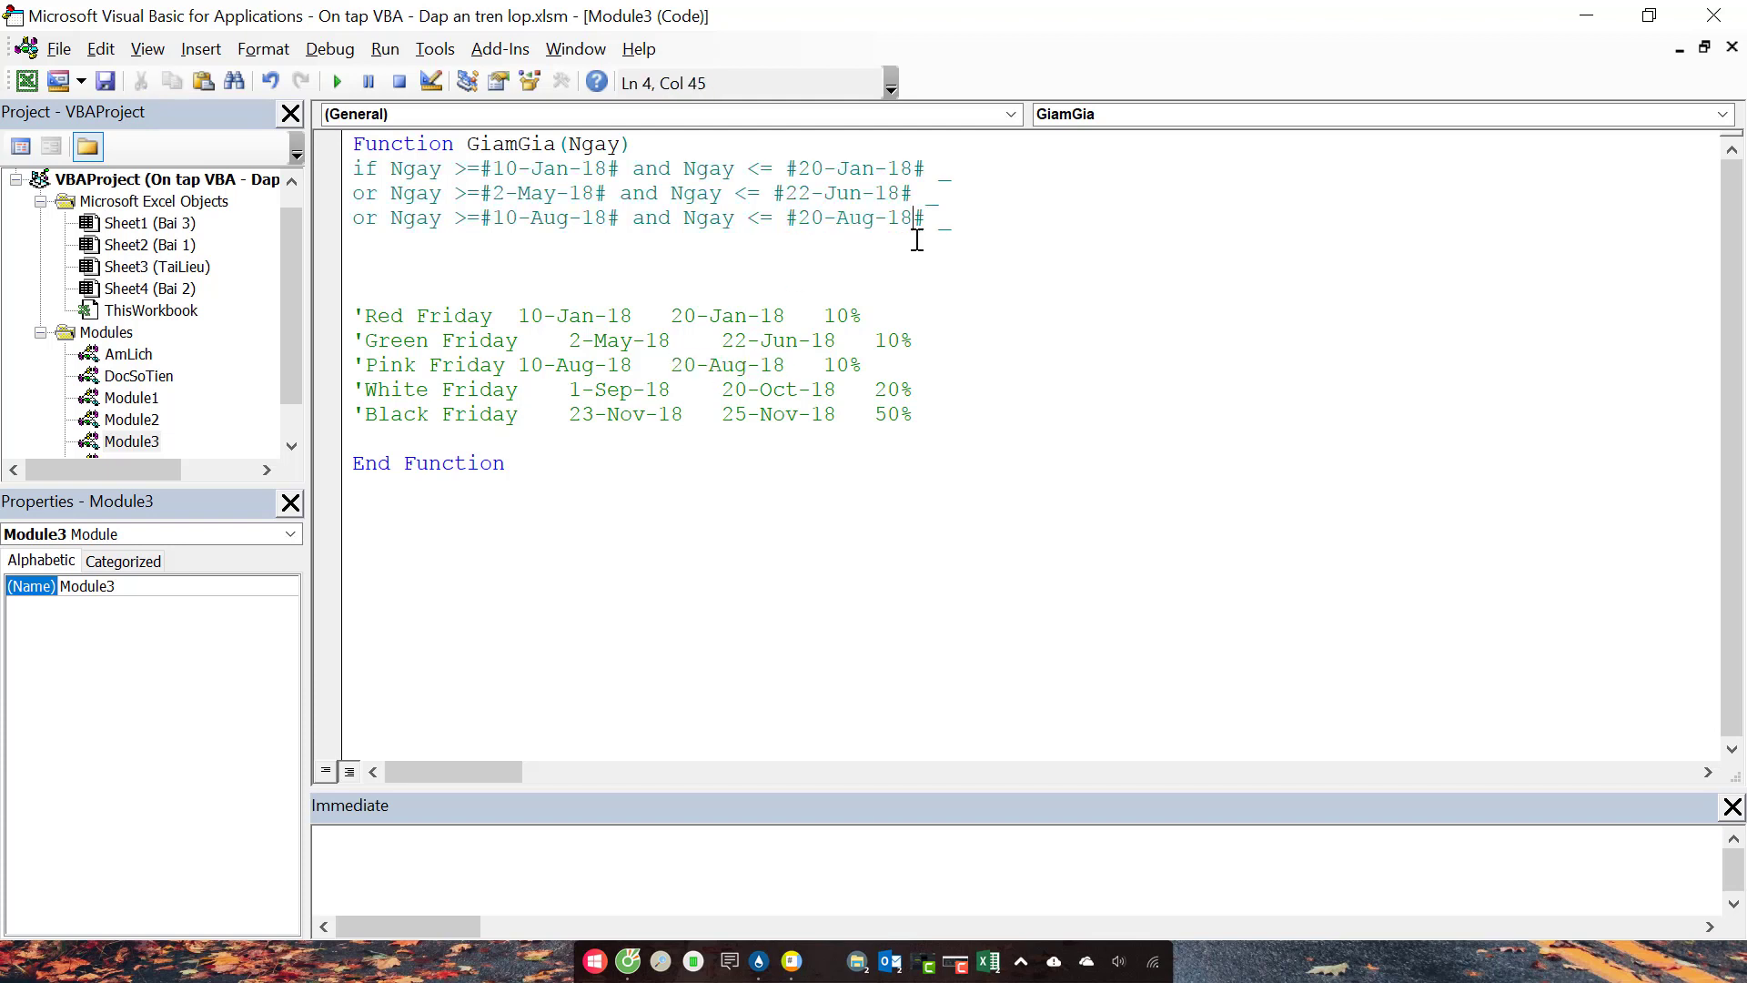
Step: End the third condition line with Then
left_click(959, 245)
left_click(982, 226)
type("Then")
key("Return")
key("Return")
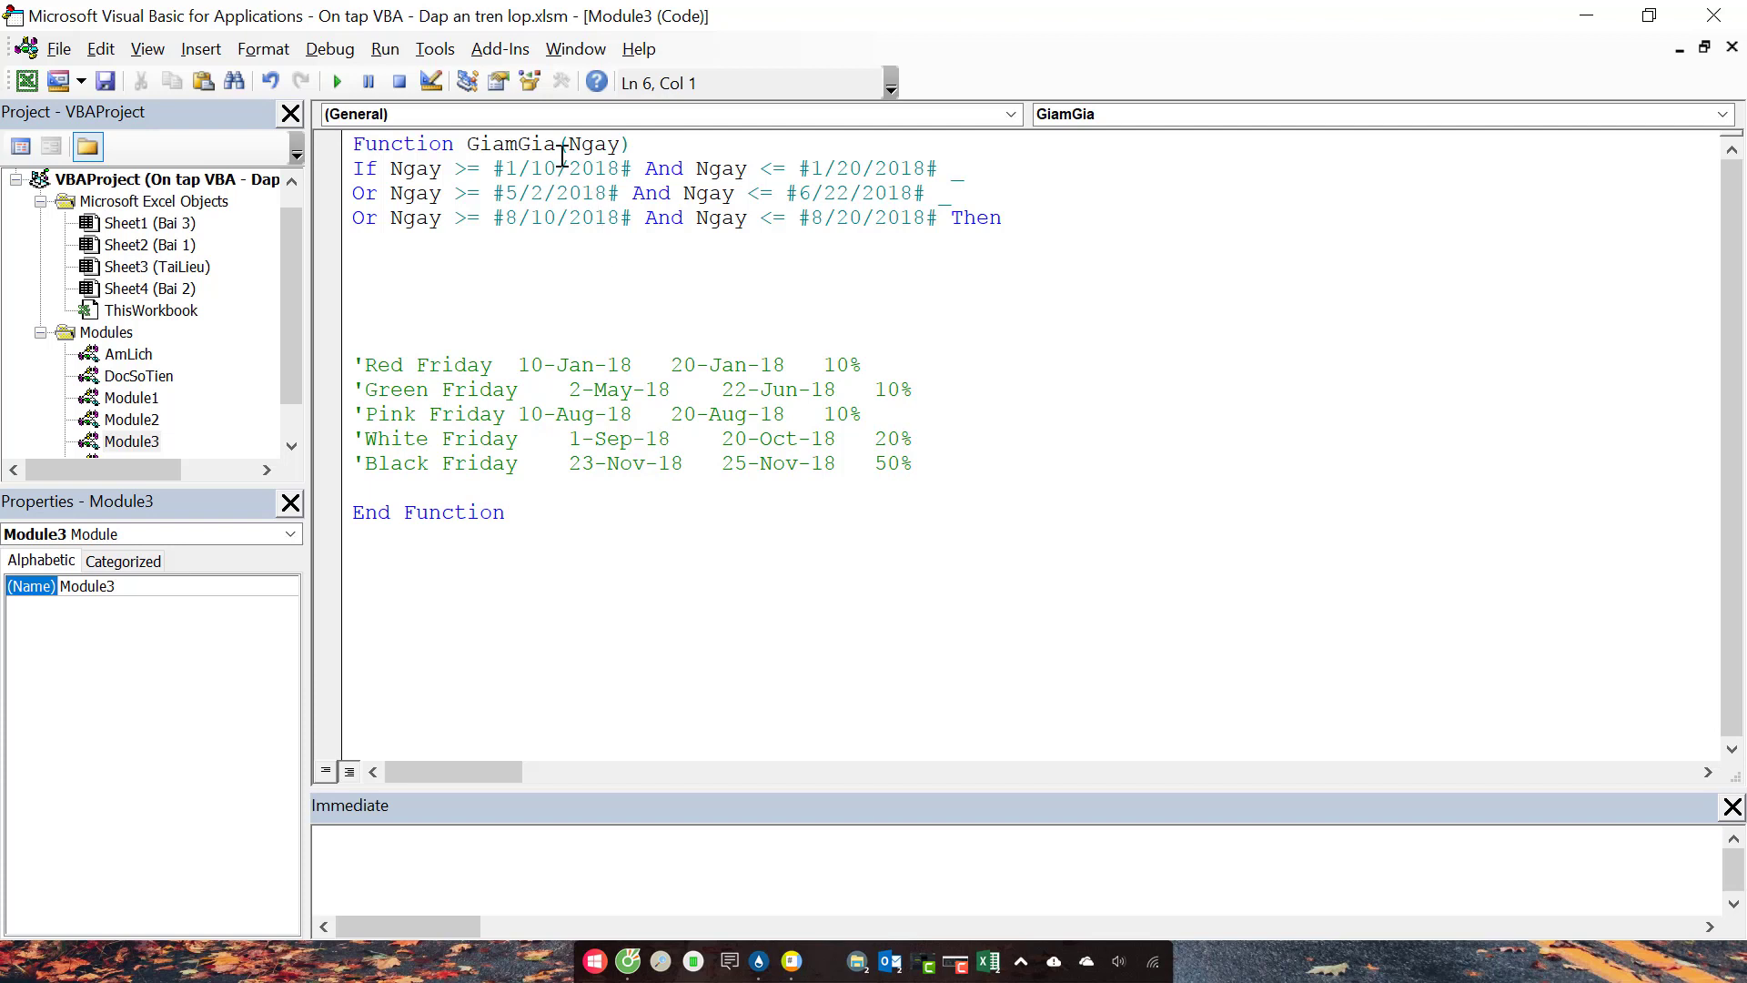
Step: Add phantram = 0.1 under the If condition and start an ElseIf on the next line
left_click(595, 252)
type("pahtu")
key("BackSpace")
key("BackSpace")
key("BackSpace")
type("hantram=0.")
type("1")
key("Return")
left_click_drag(531, 246, 586, 250)
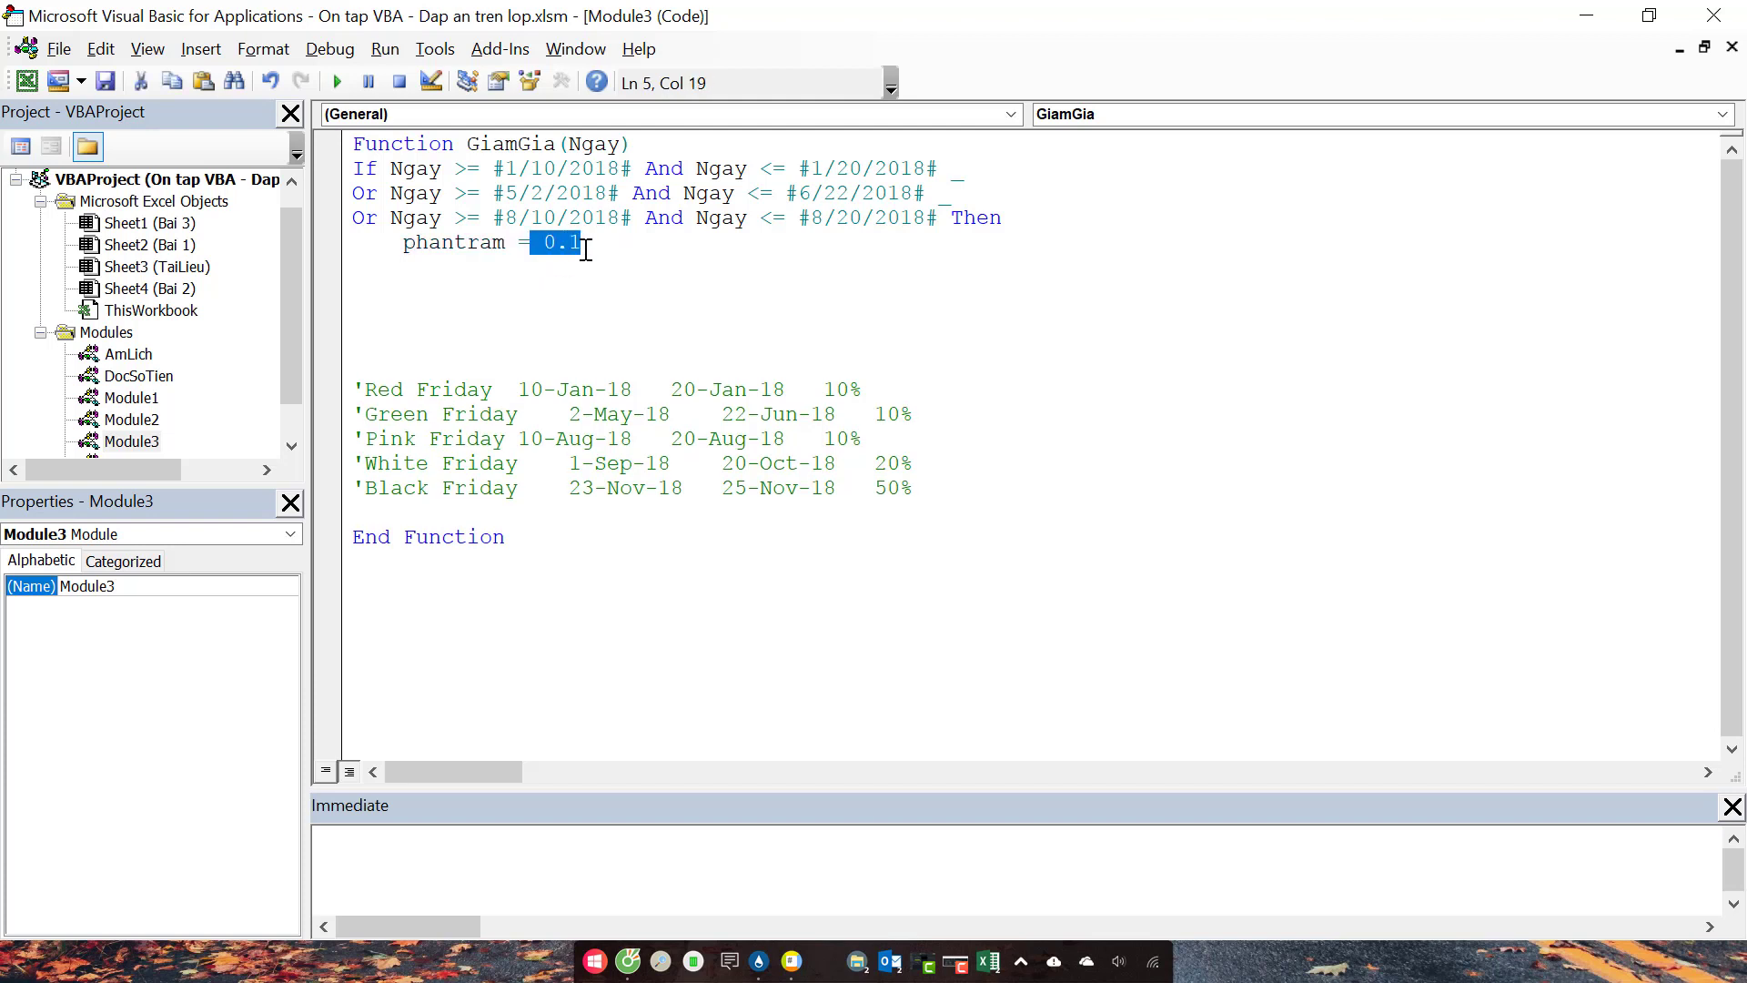
type("10%")
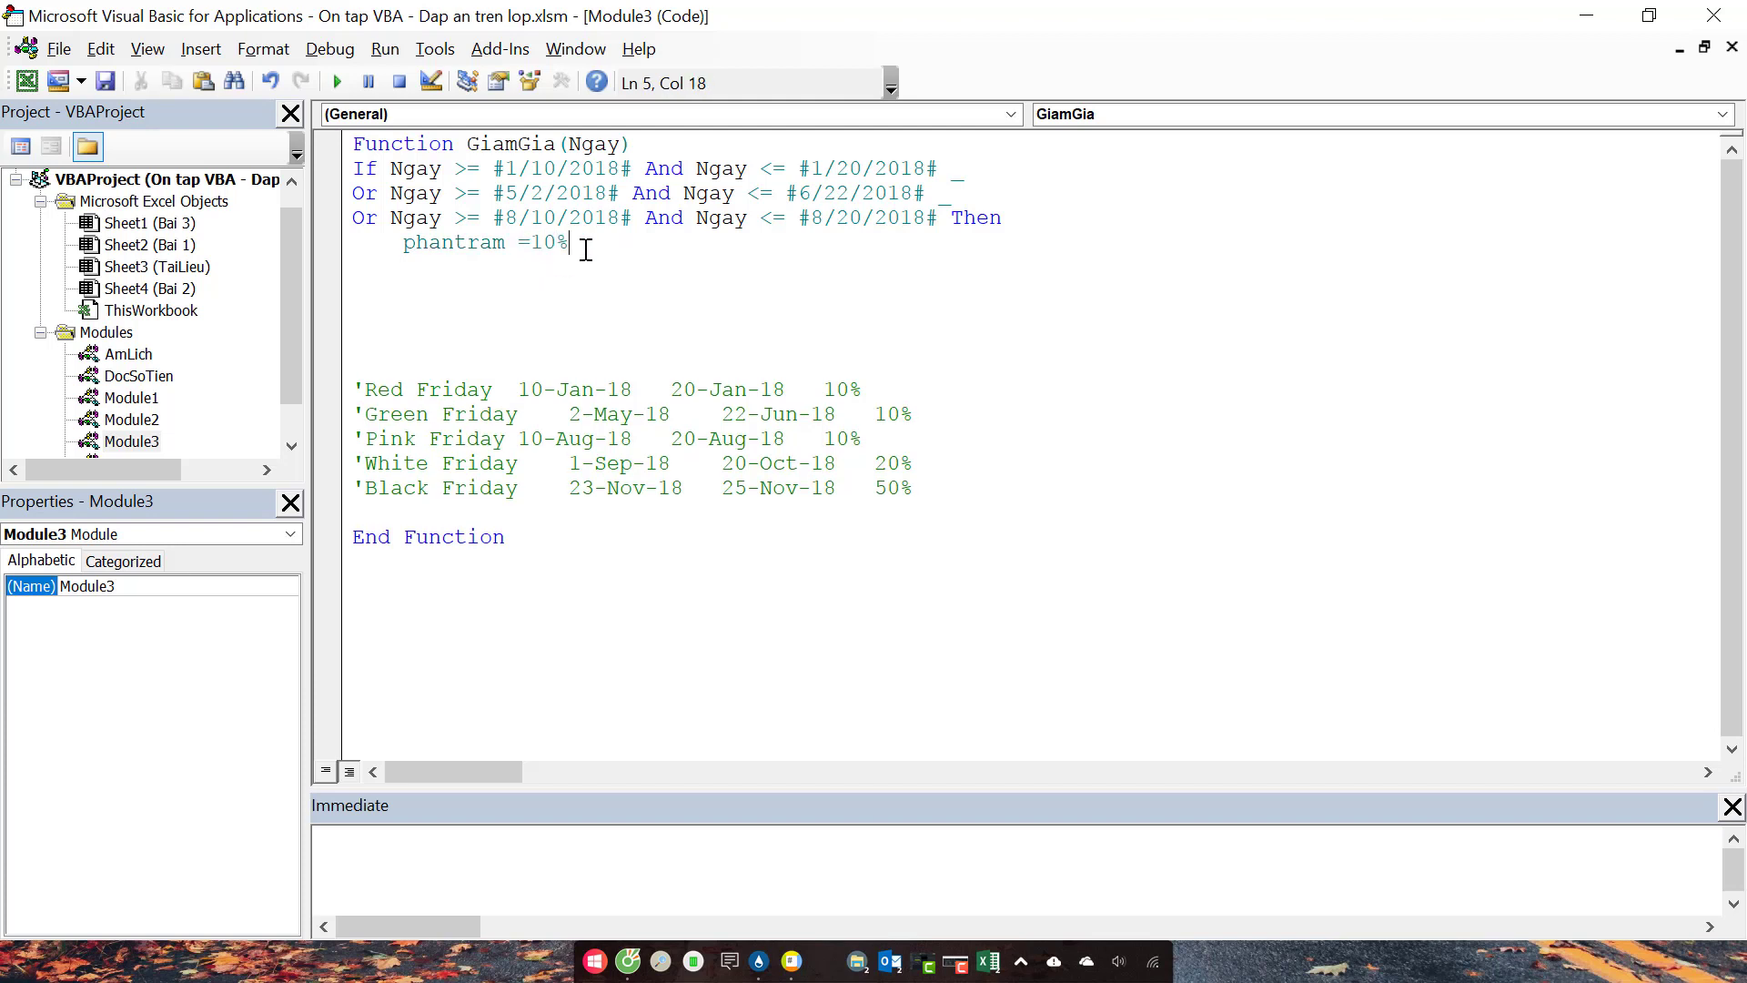
key("Return")
key("BackSpace")
key("BackSpace")
key("BackSpace")
key("BackSpace")
type("0.1")
key("Return")
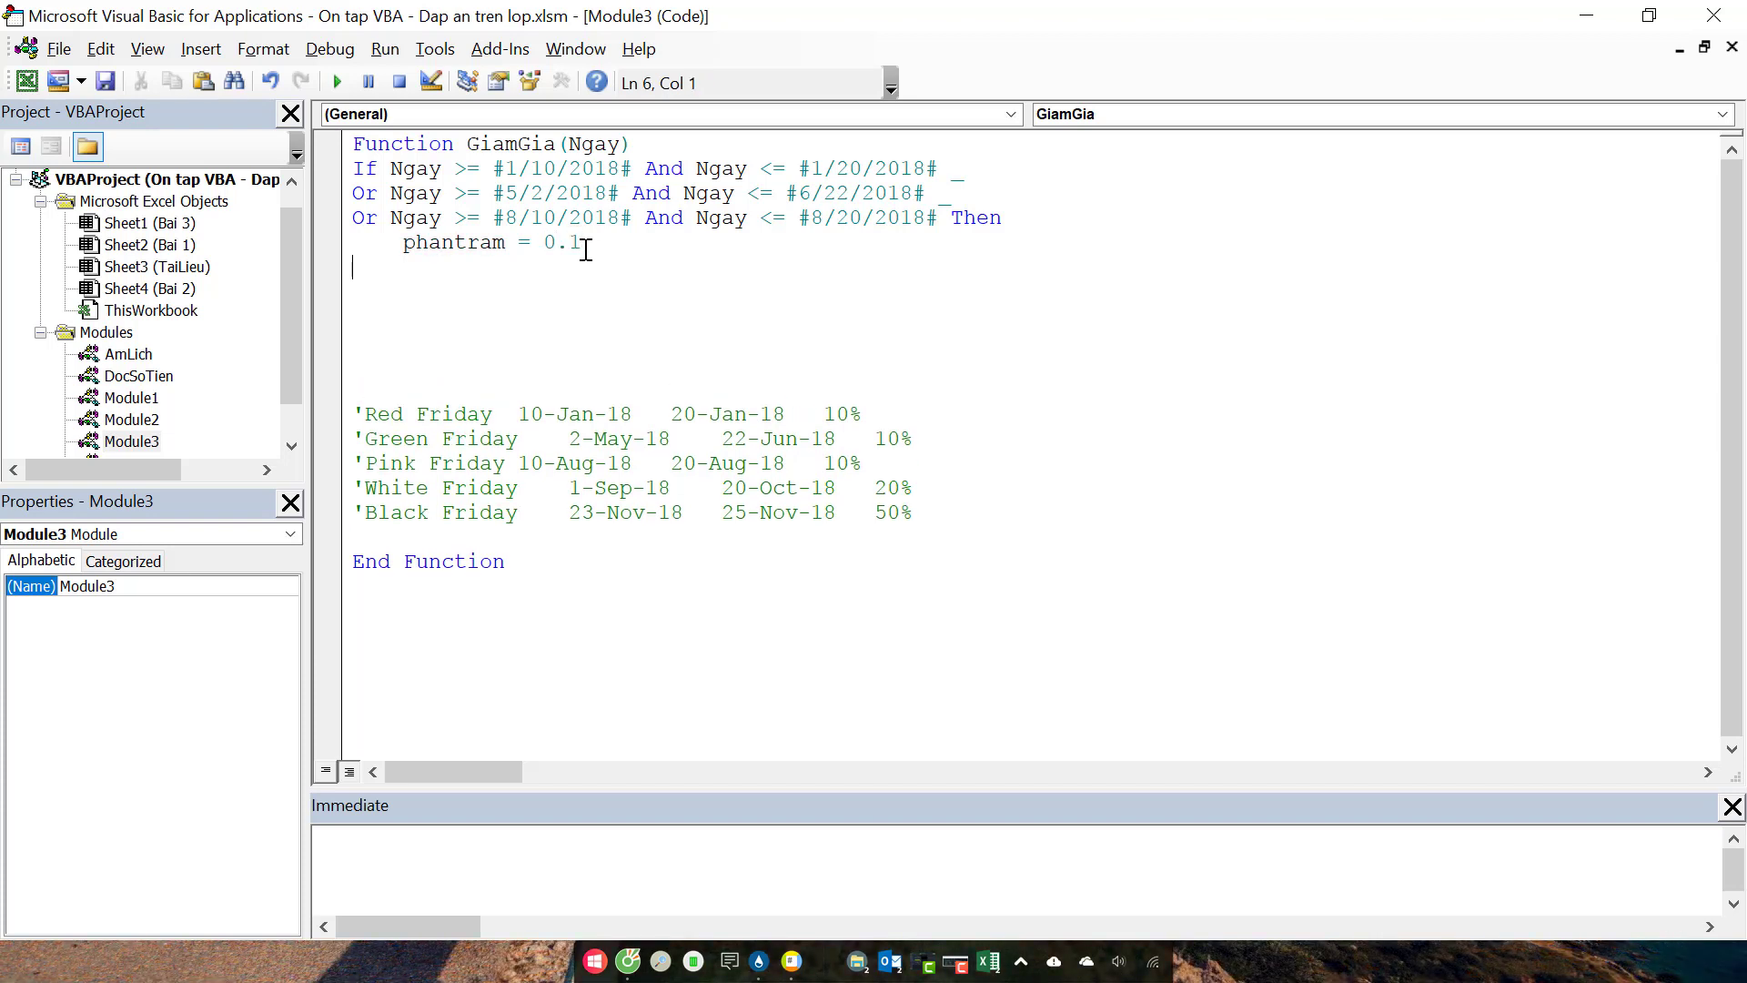
type("else")
type("if")
Step: Give the ElseIf the date check from 1-Sep-18 to 20-Oct-18, ending with Then
left_click_drag(391, 169, 934, 171)
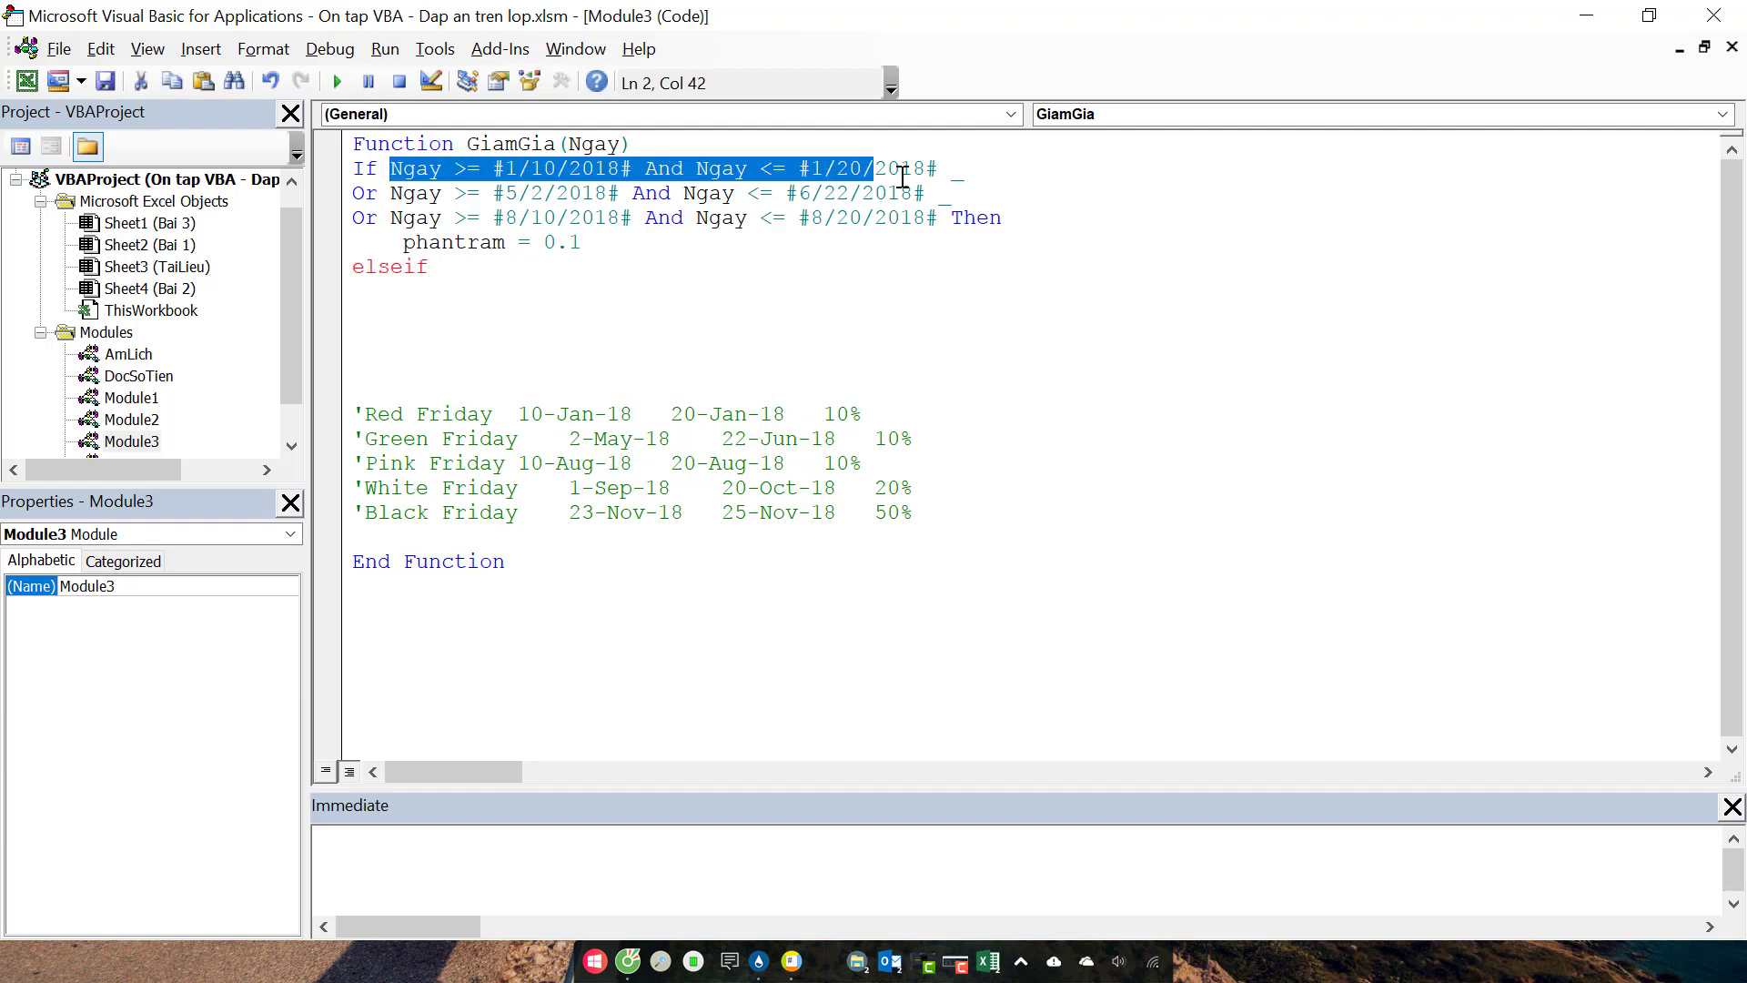
key("ctrl+c")
left_click(746, 264)
key("ctrl+v")
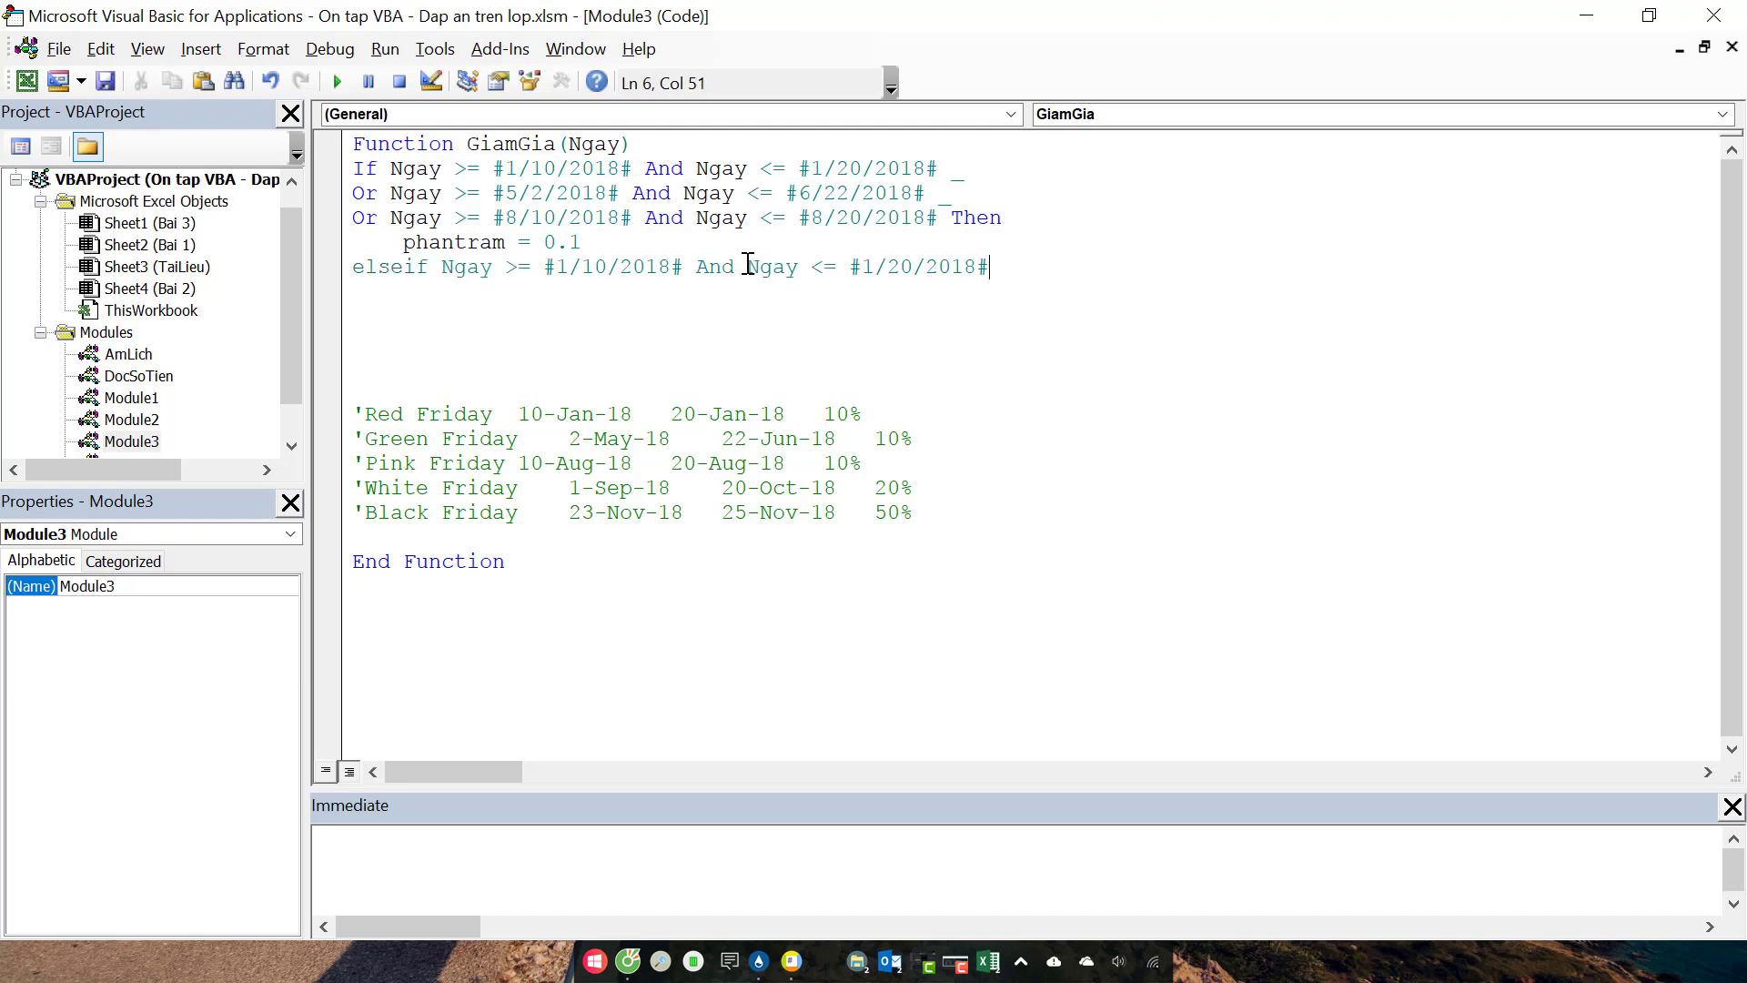
left_click_drag(568, 488, 670, 488)
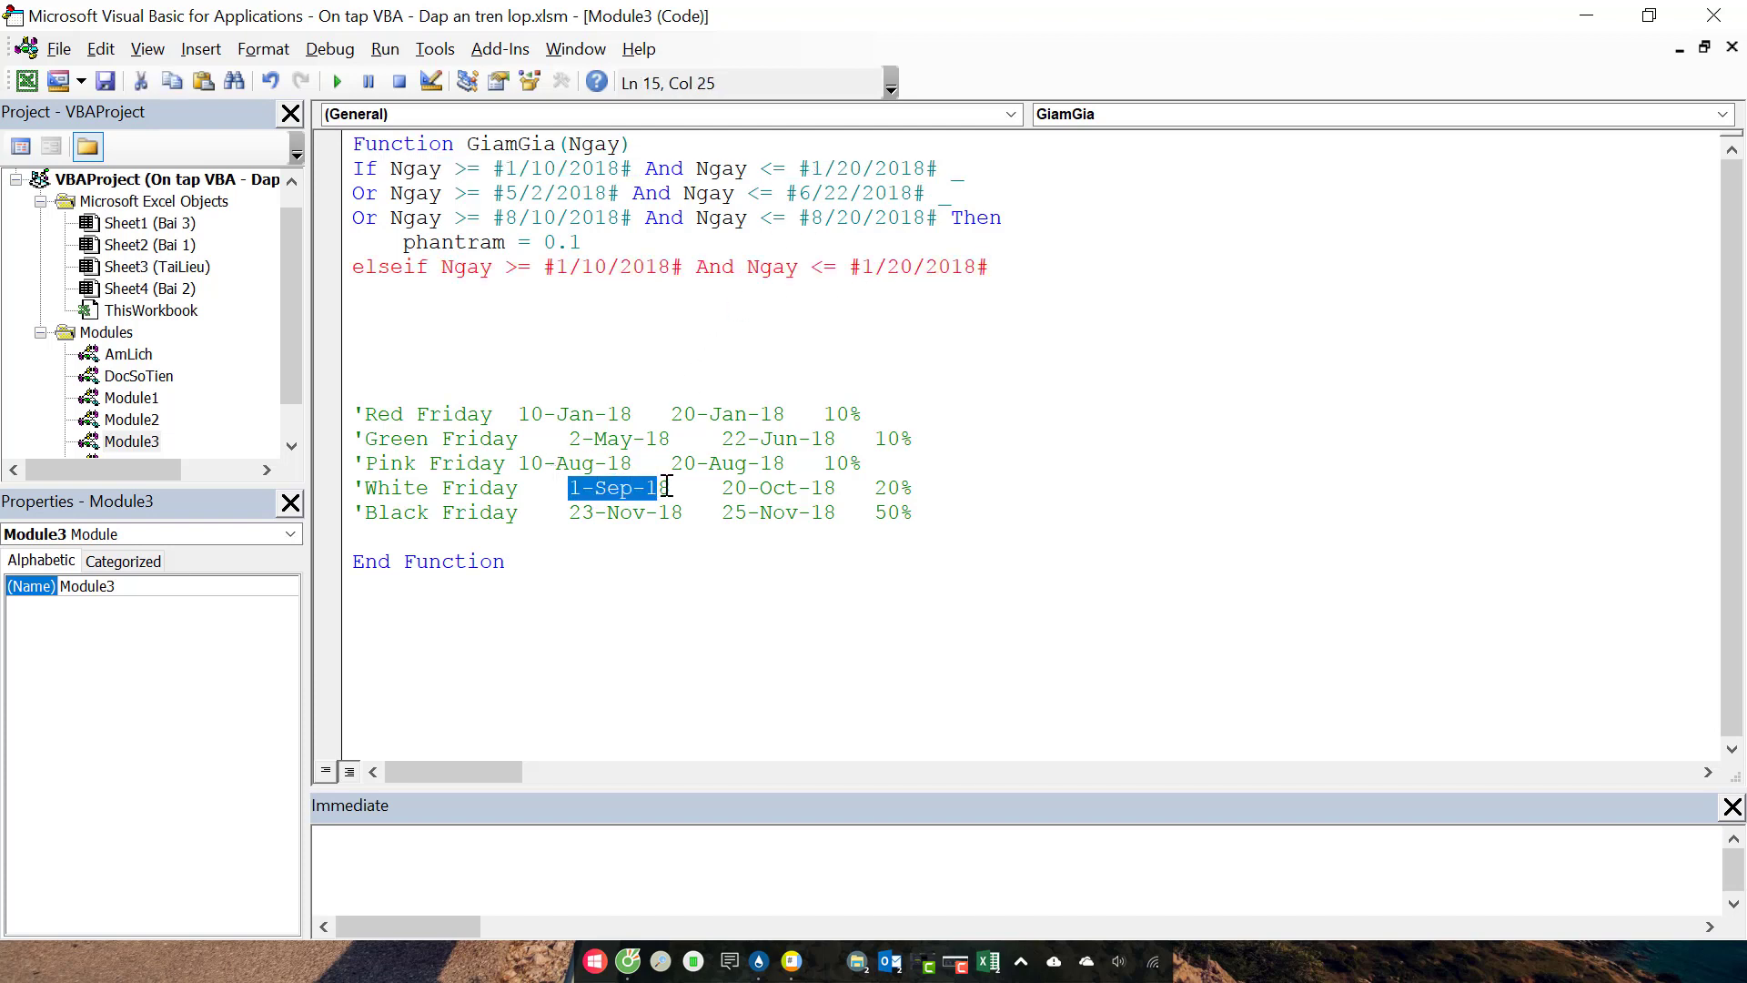
left_click_drag(557, 267, 670, 266)
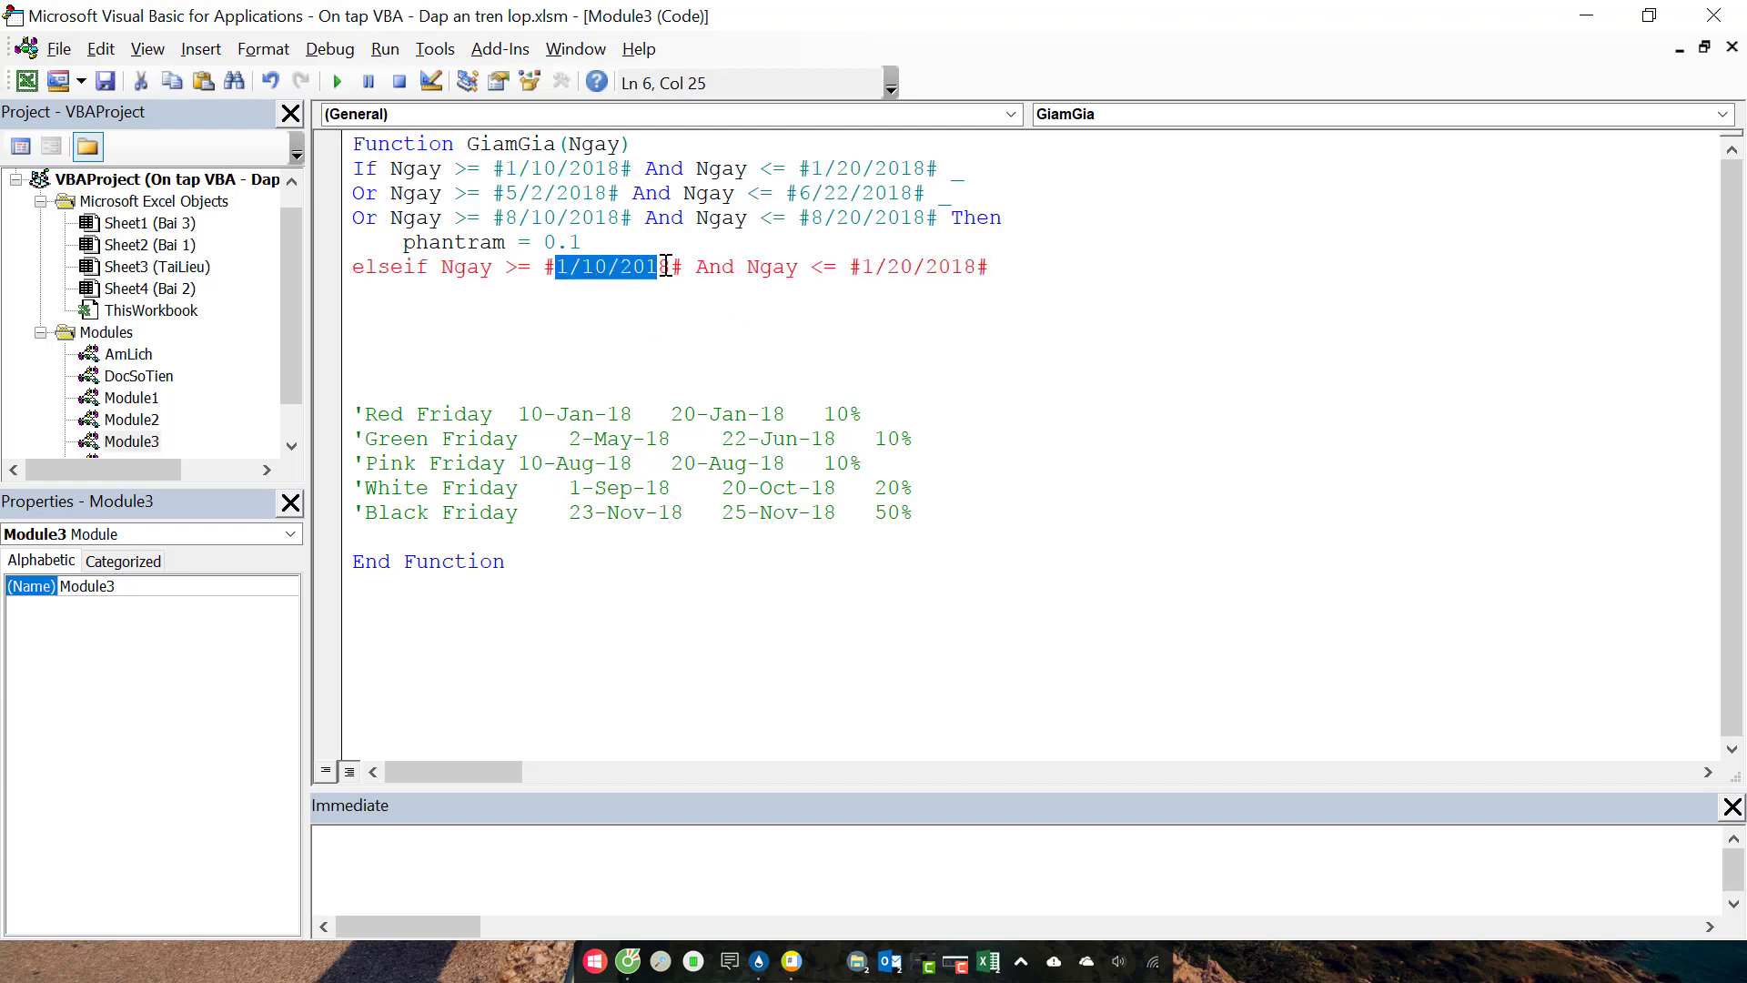
key("ctrl+v")
left_click_drag(724, 489, 836, 489)
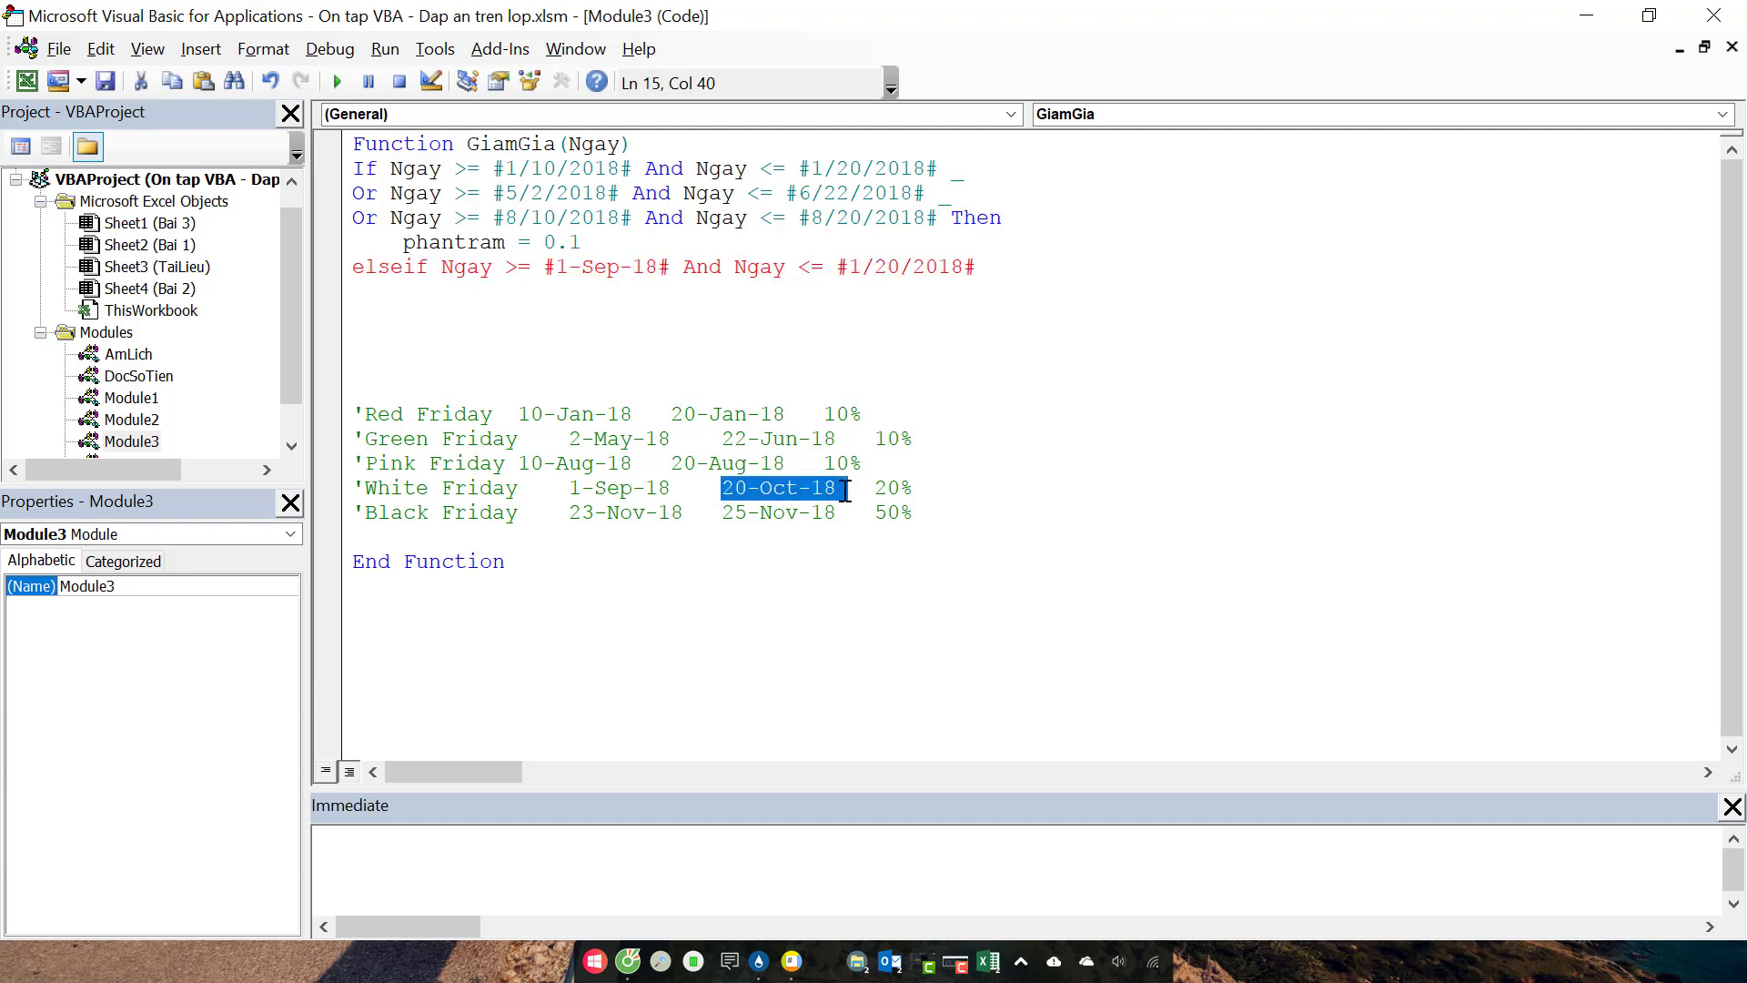
left_click_drag(849, 267, 964, 264)
key("ctrl+v")
left_click(997, 272)
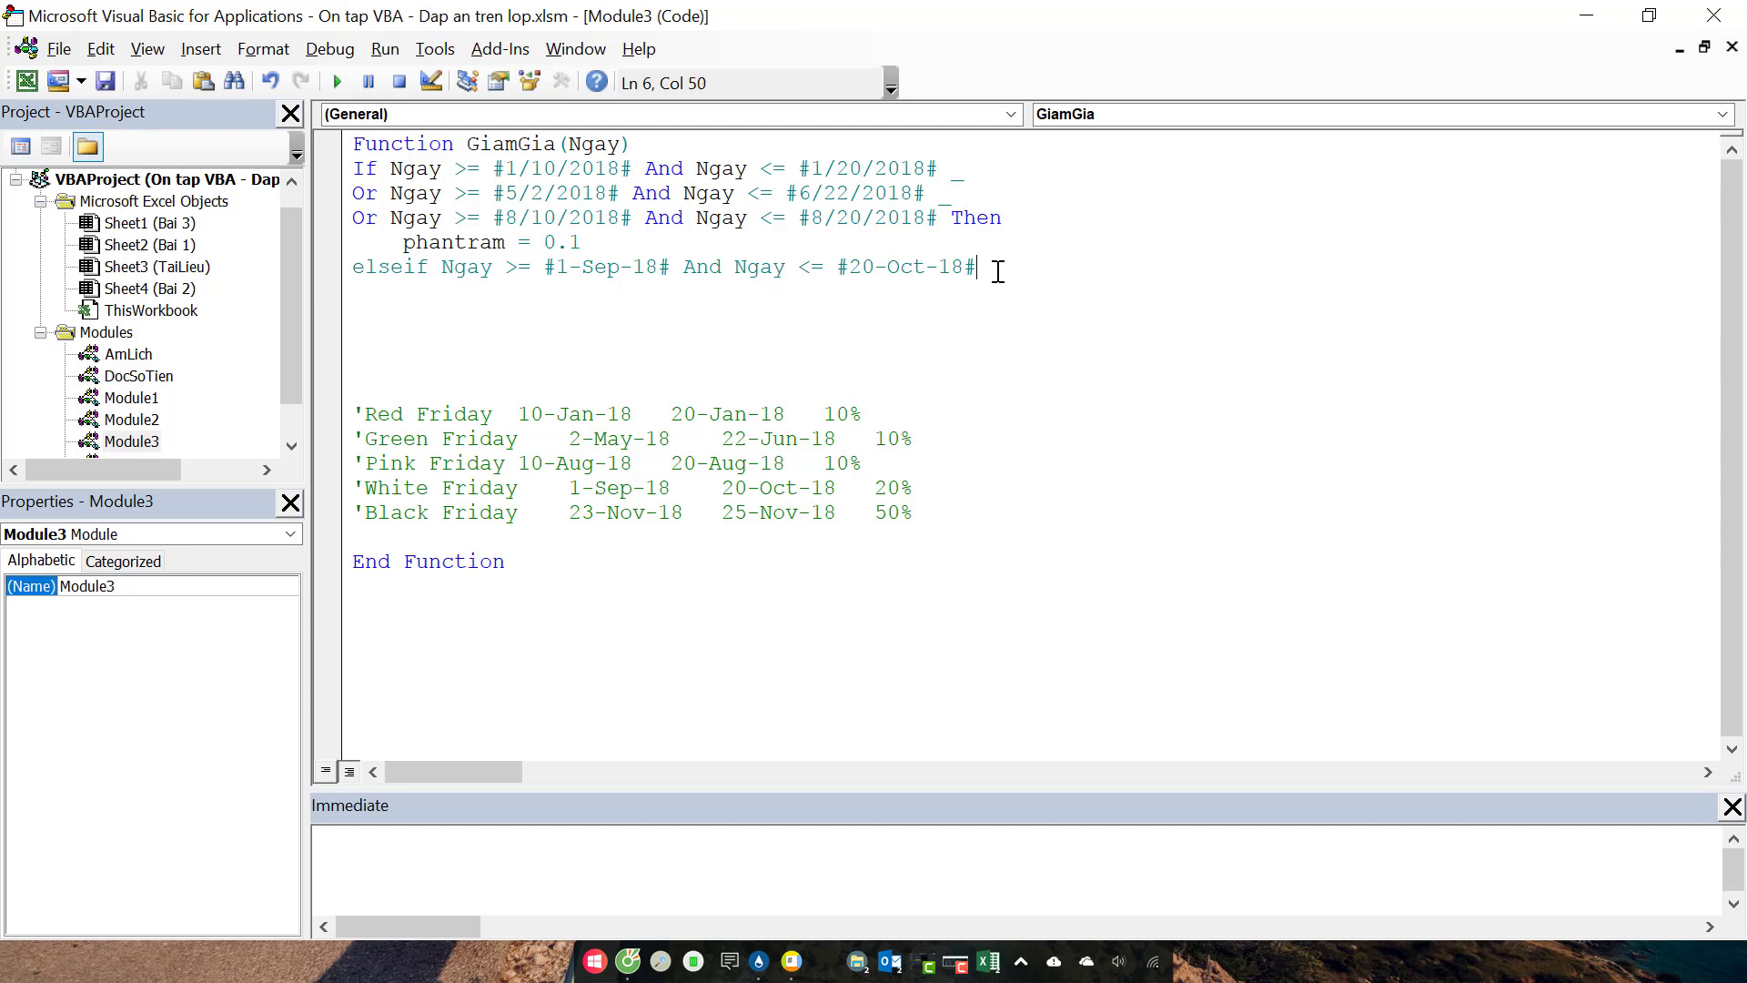
type(" then")
key("Return")
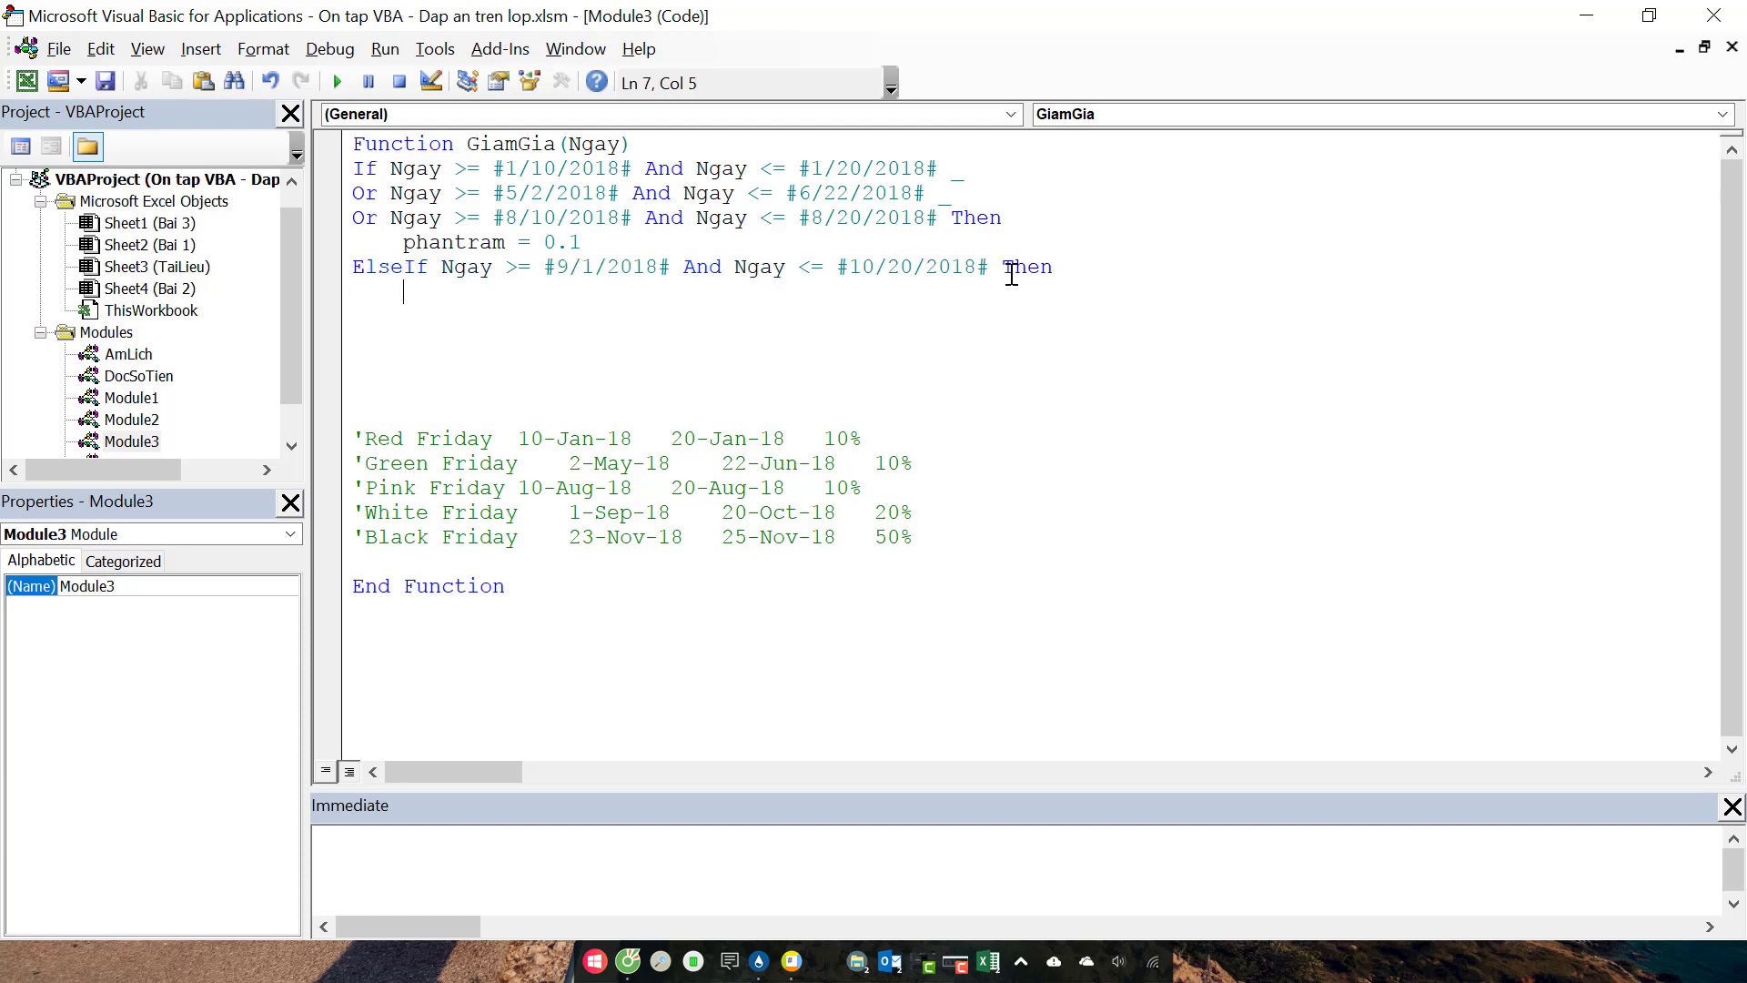
Step: Set phantram = 0.2 in the White Friday ElseIf branch
left_click_drag(403, 242, 582, 242)
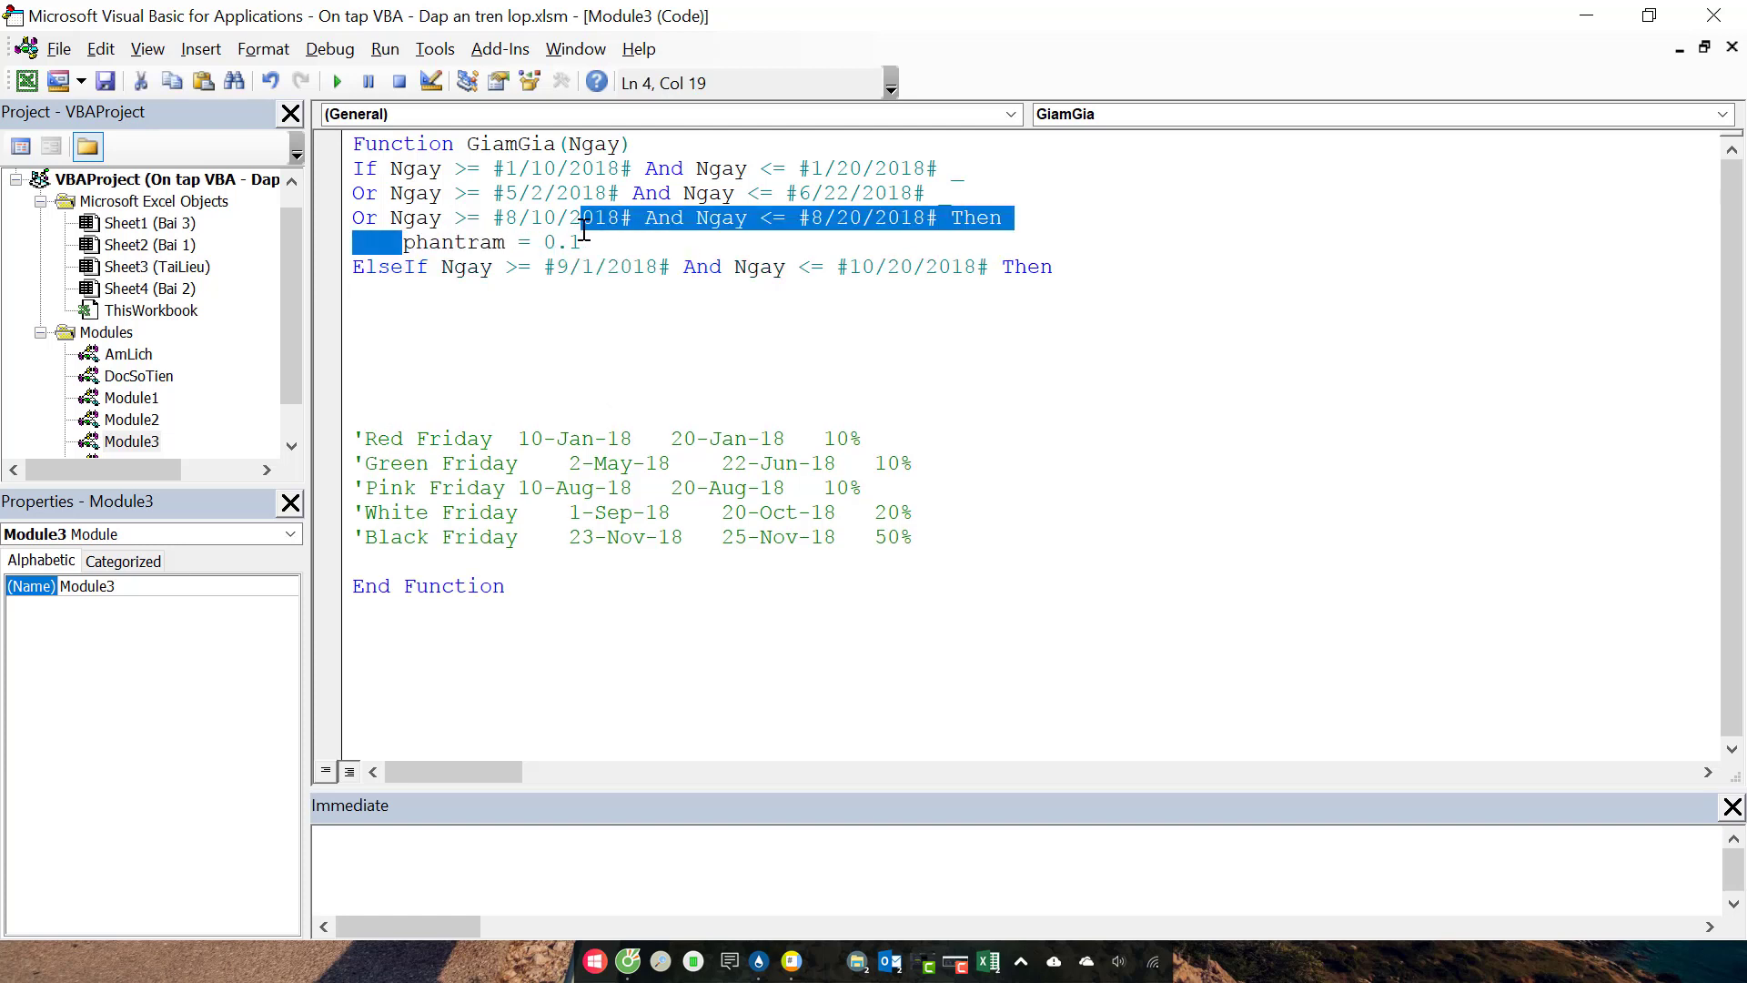
key("ctrl+c")
left_click(567, 291)
key("ctrl+v")
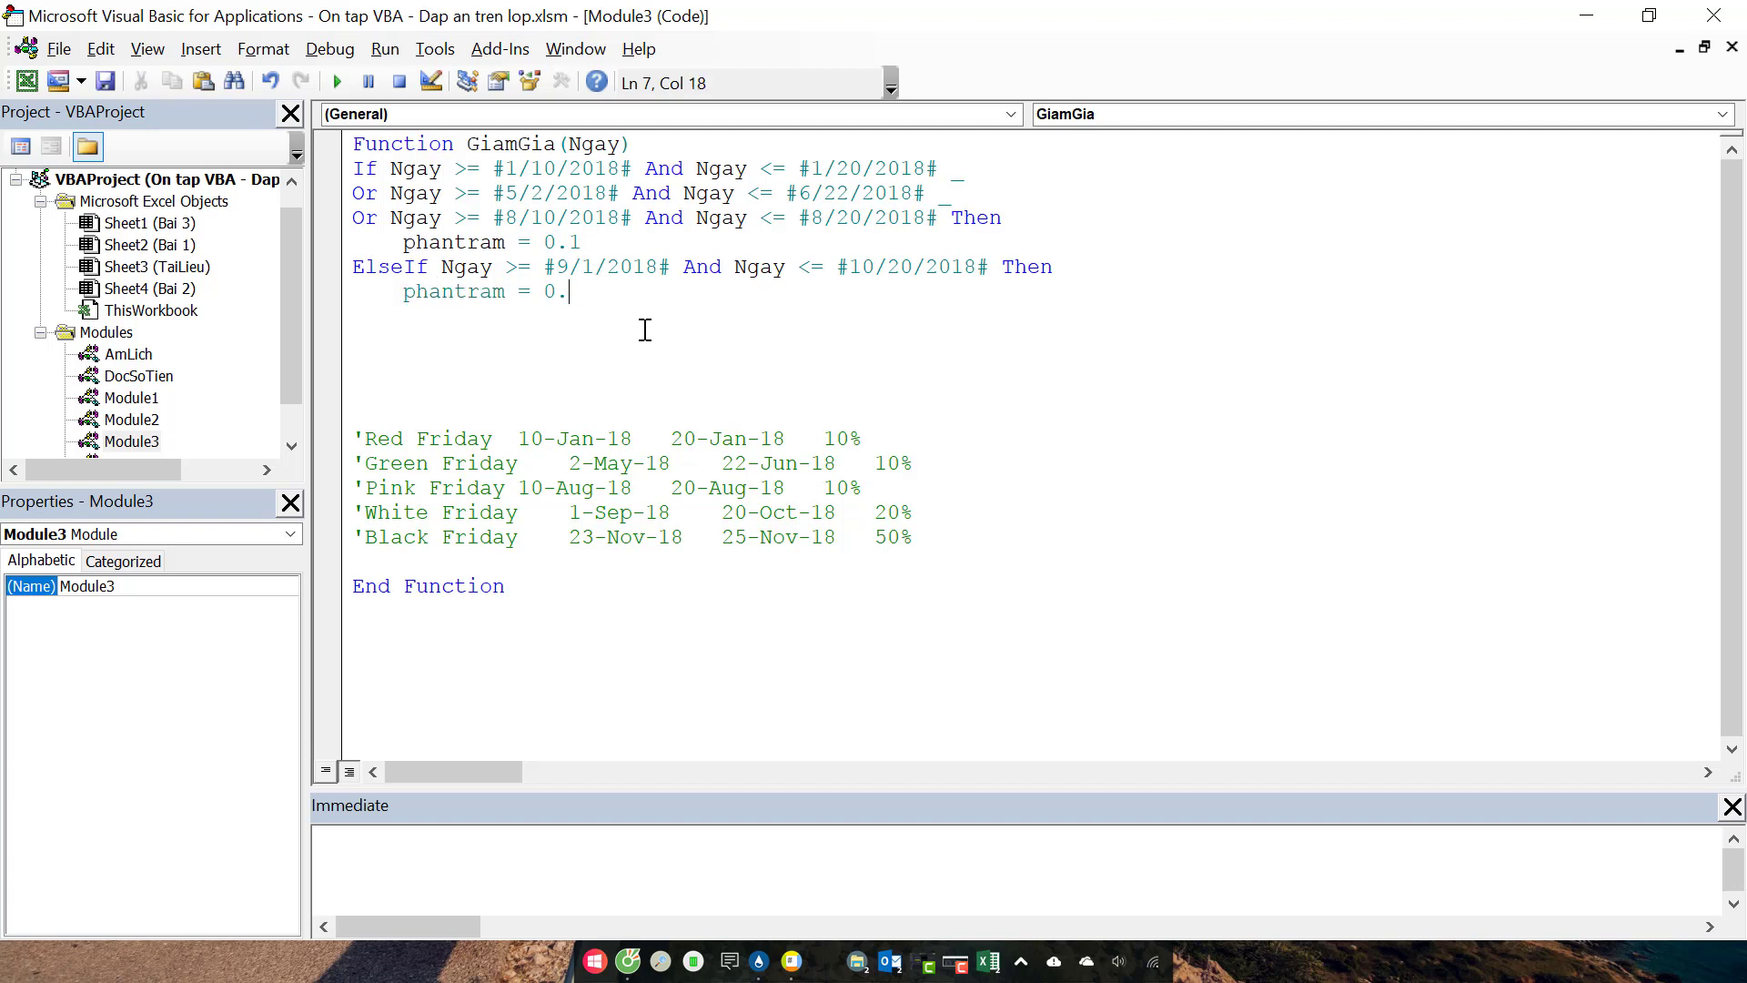
type("2")
key("Return")
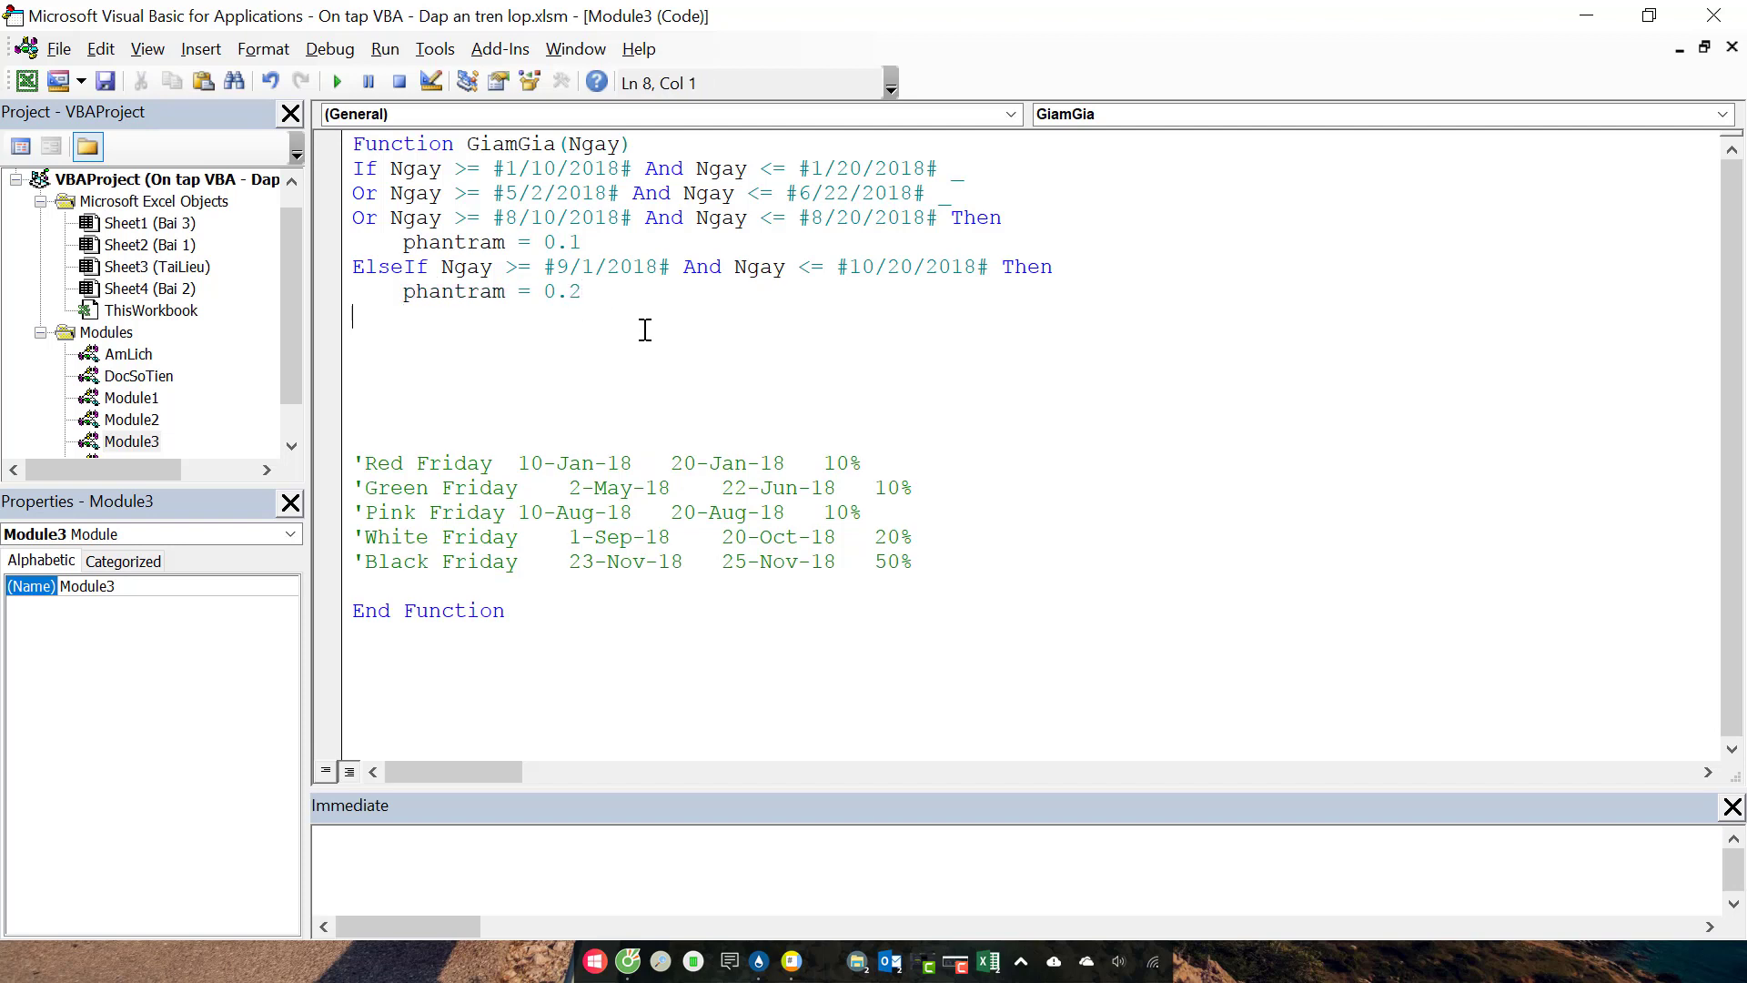
Step: Duplicate the ElseIf branch and change its dates to 23-Nov-18 and 25-Nov-18
type("elswe")
key("BackSpace")
key("BackSpace")
key("BackSpace")
key("Up")
key("shift+Down")
key("shift+Down")
key("ctrl+c")
key("ctrl+v")
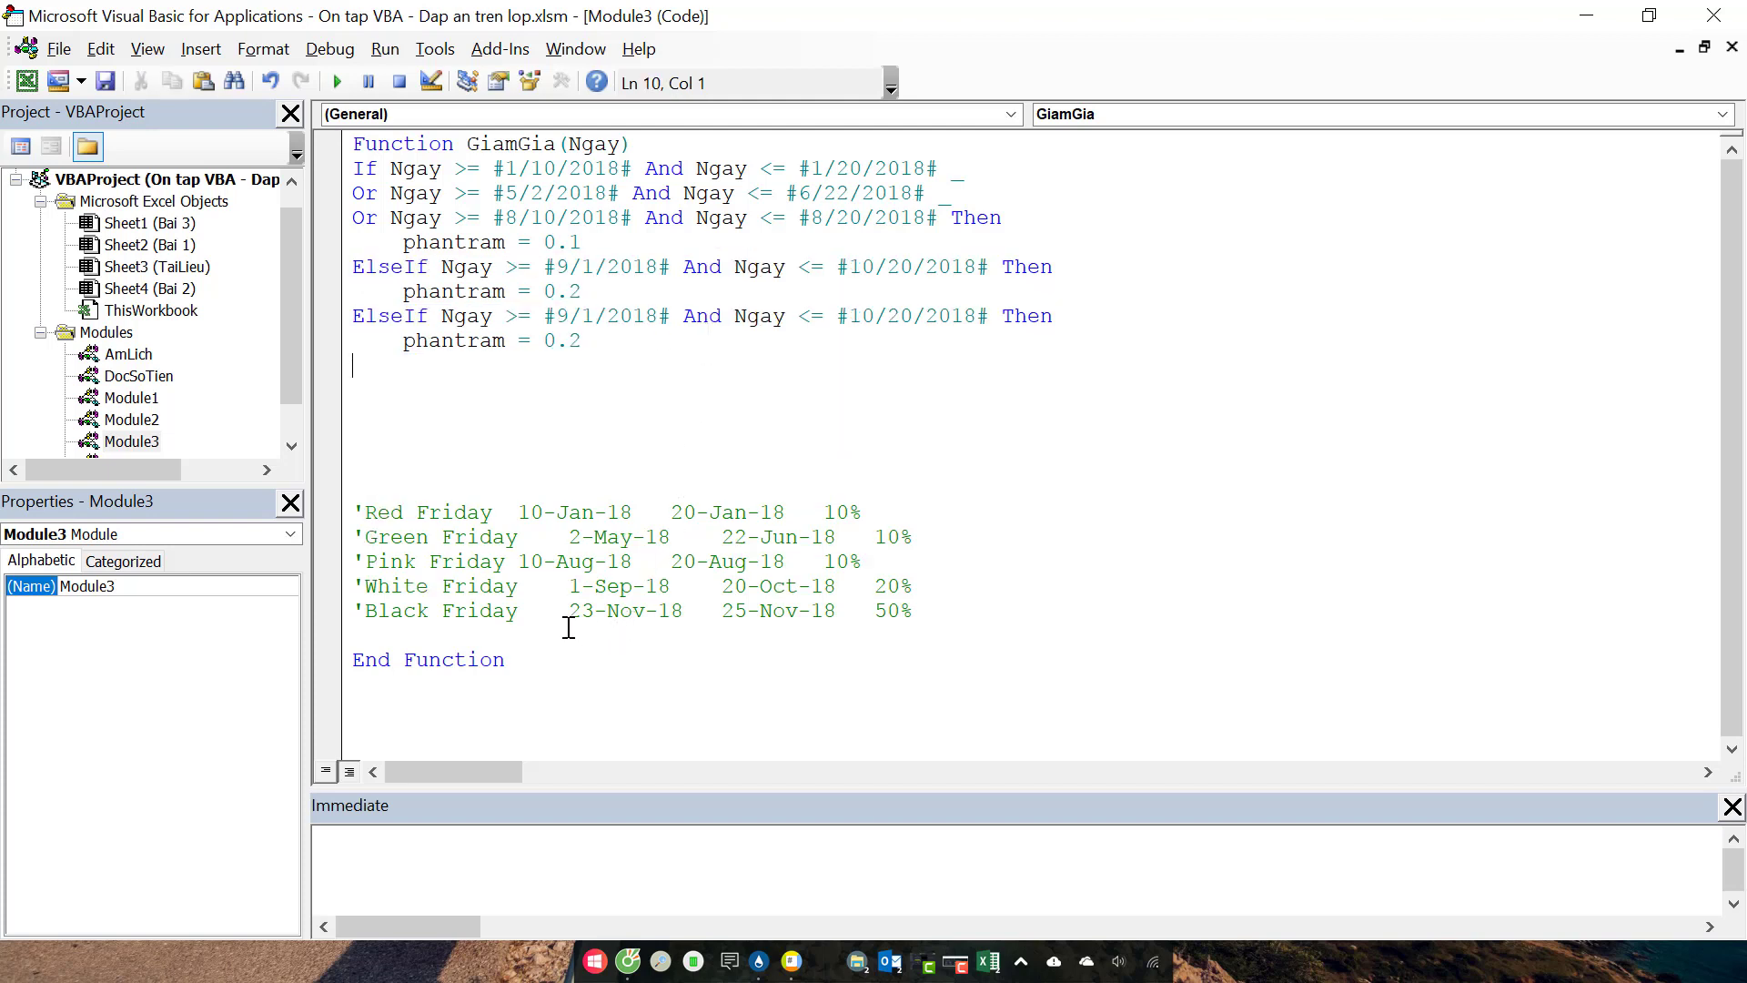
left_click_drag(570, 612, 683, 612)
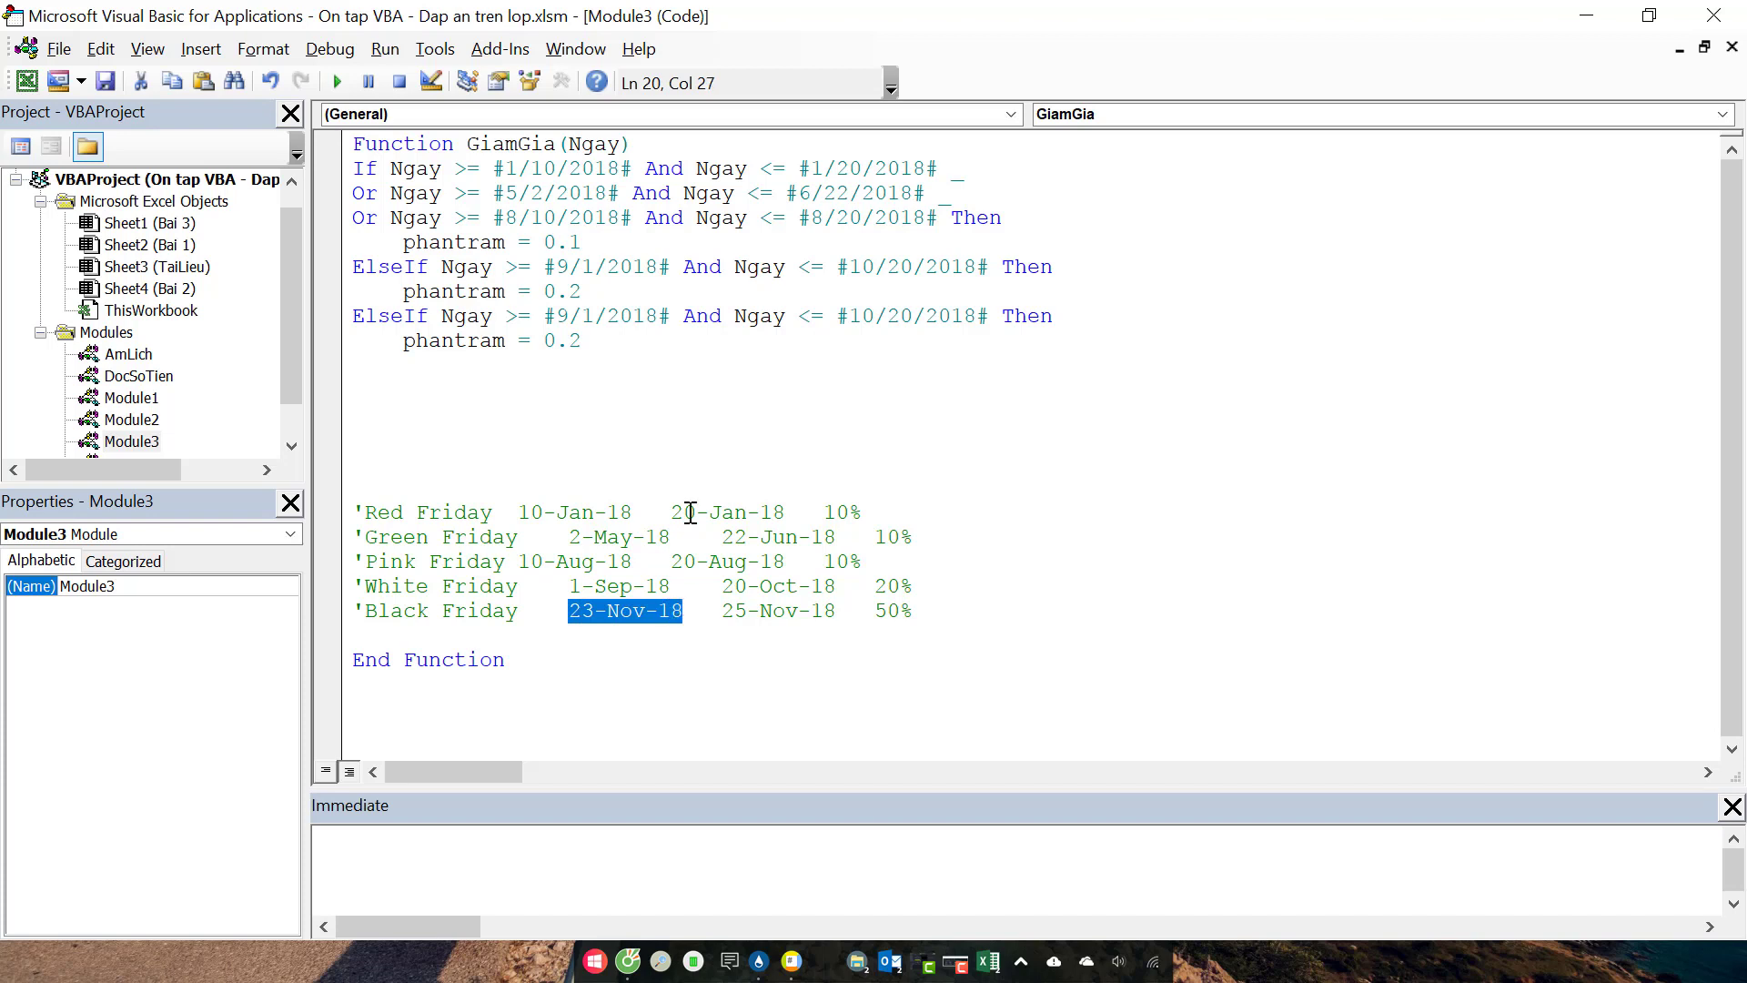
key("ctrl+c")
left_click_drag(555, 316, 668, 315)
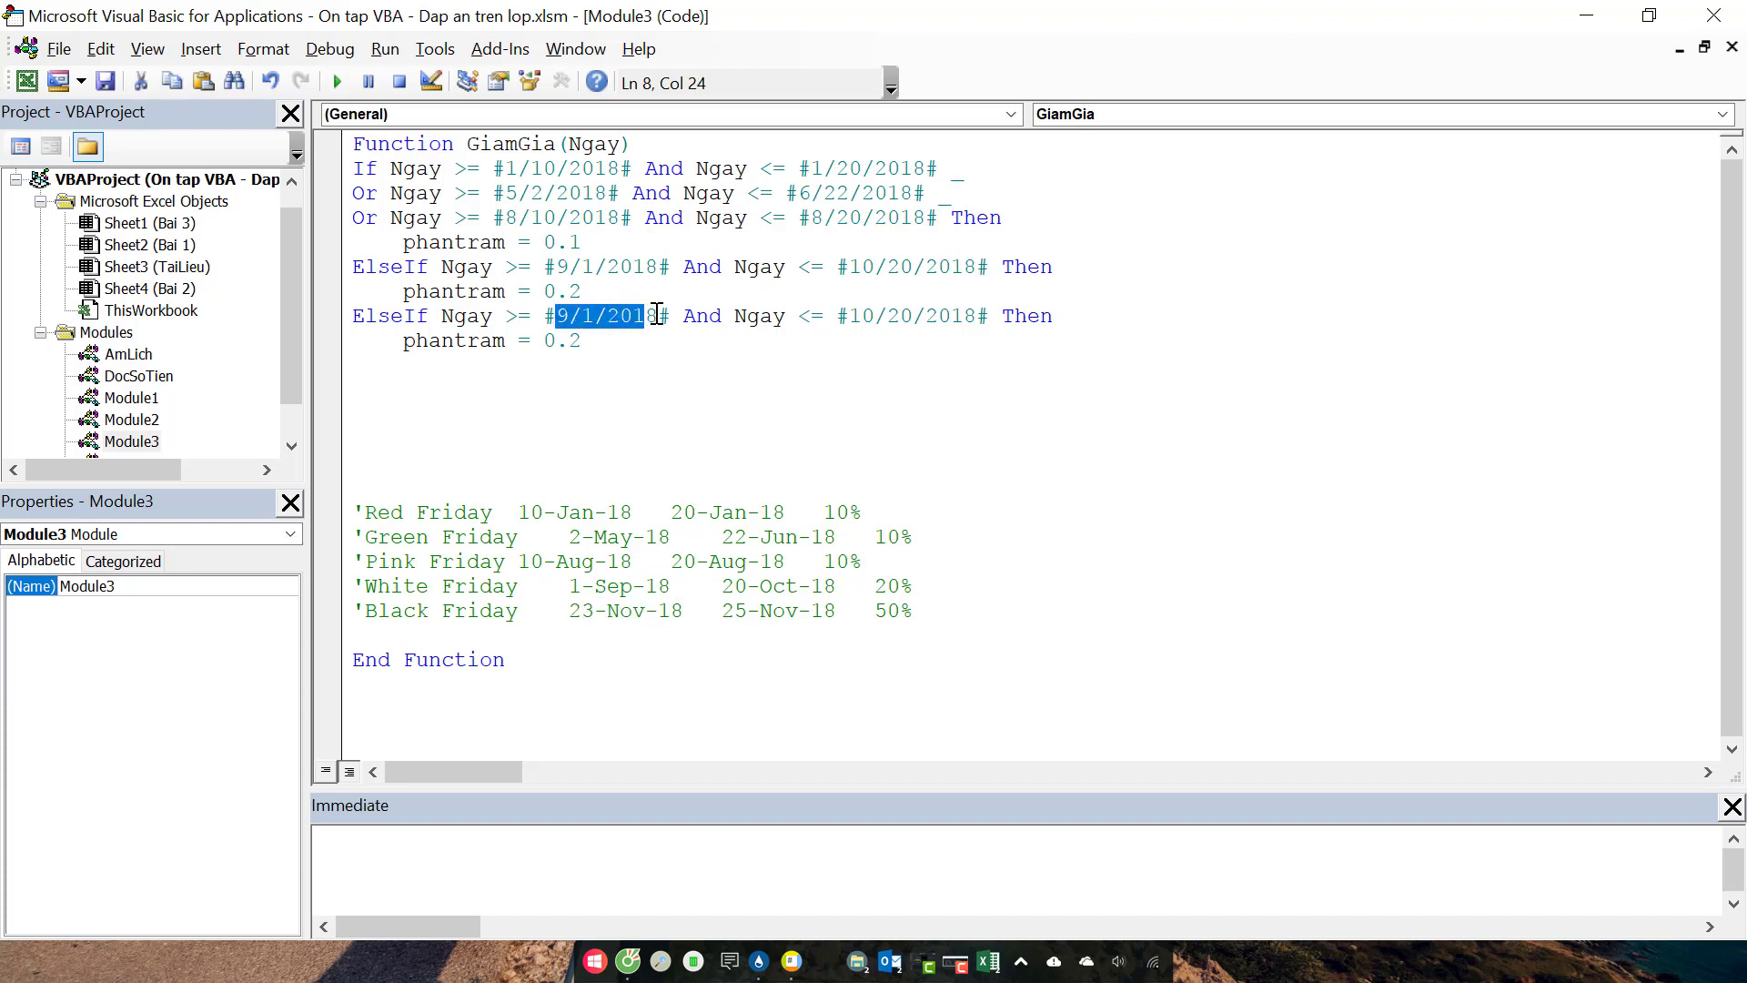
key("ctrl+v")
left_click_drag(724, 610, 837, 616)
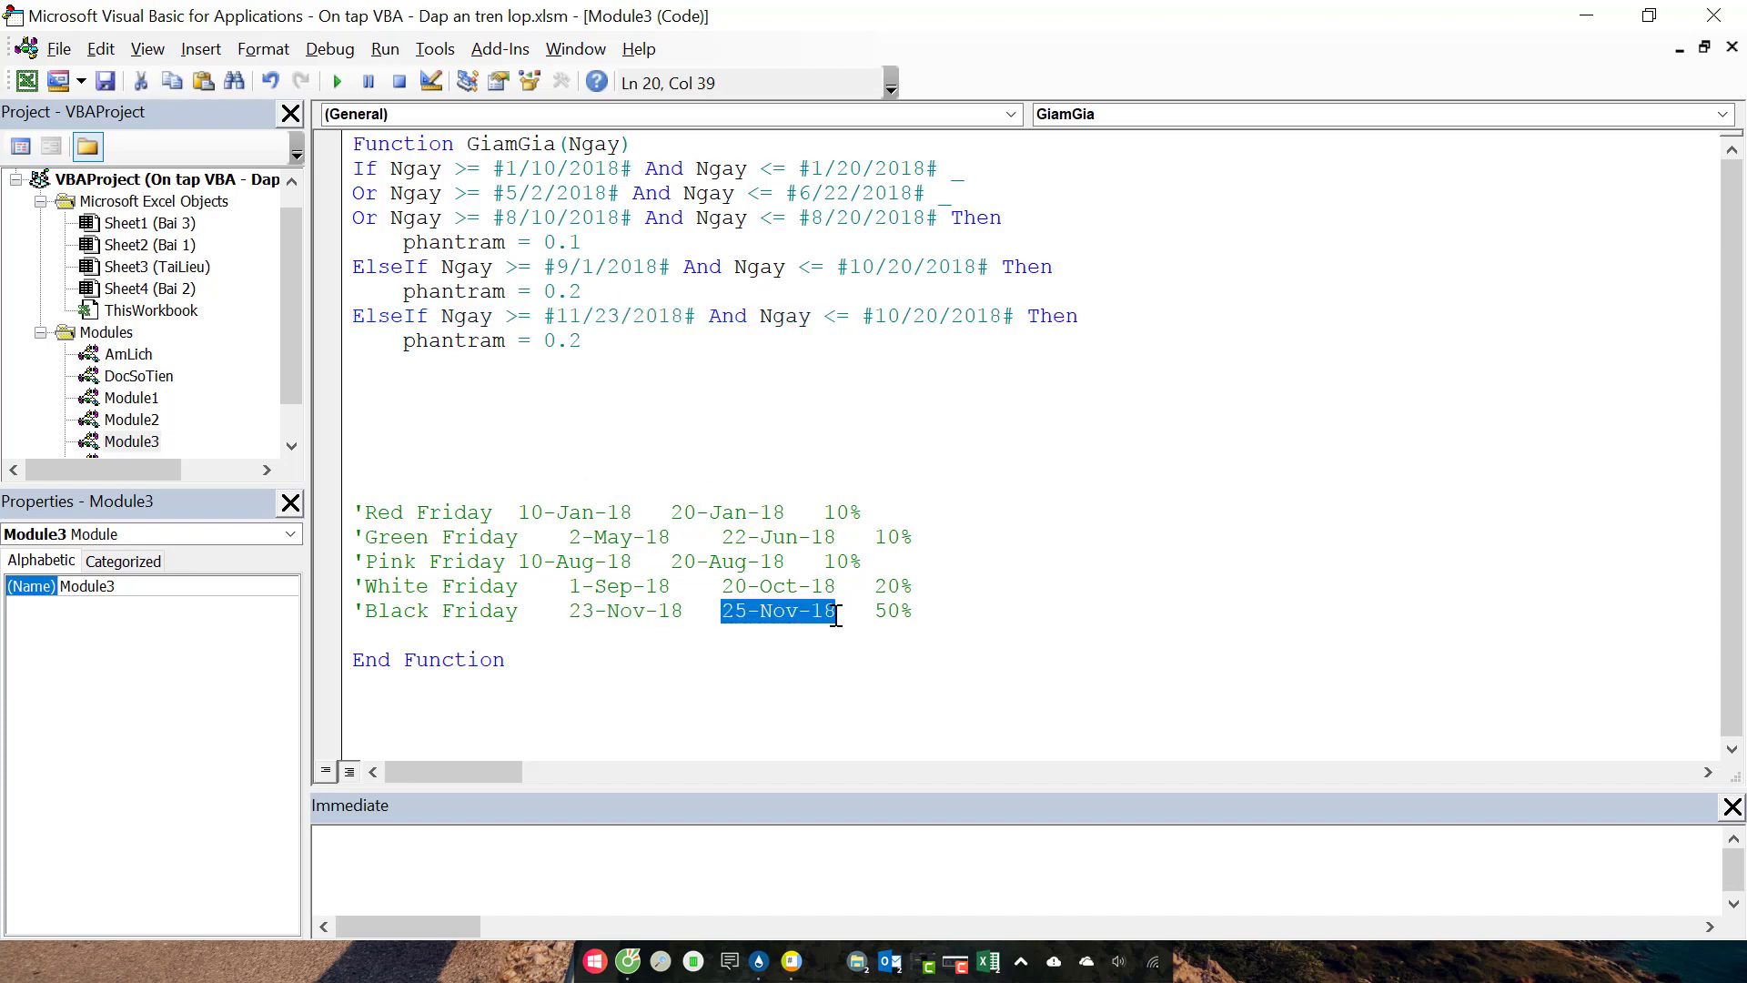
key("ctrl+c")
left_click_drag(875, 316, 1010, 316)
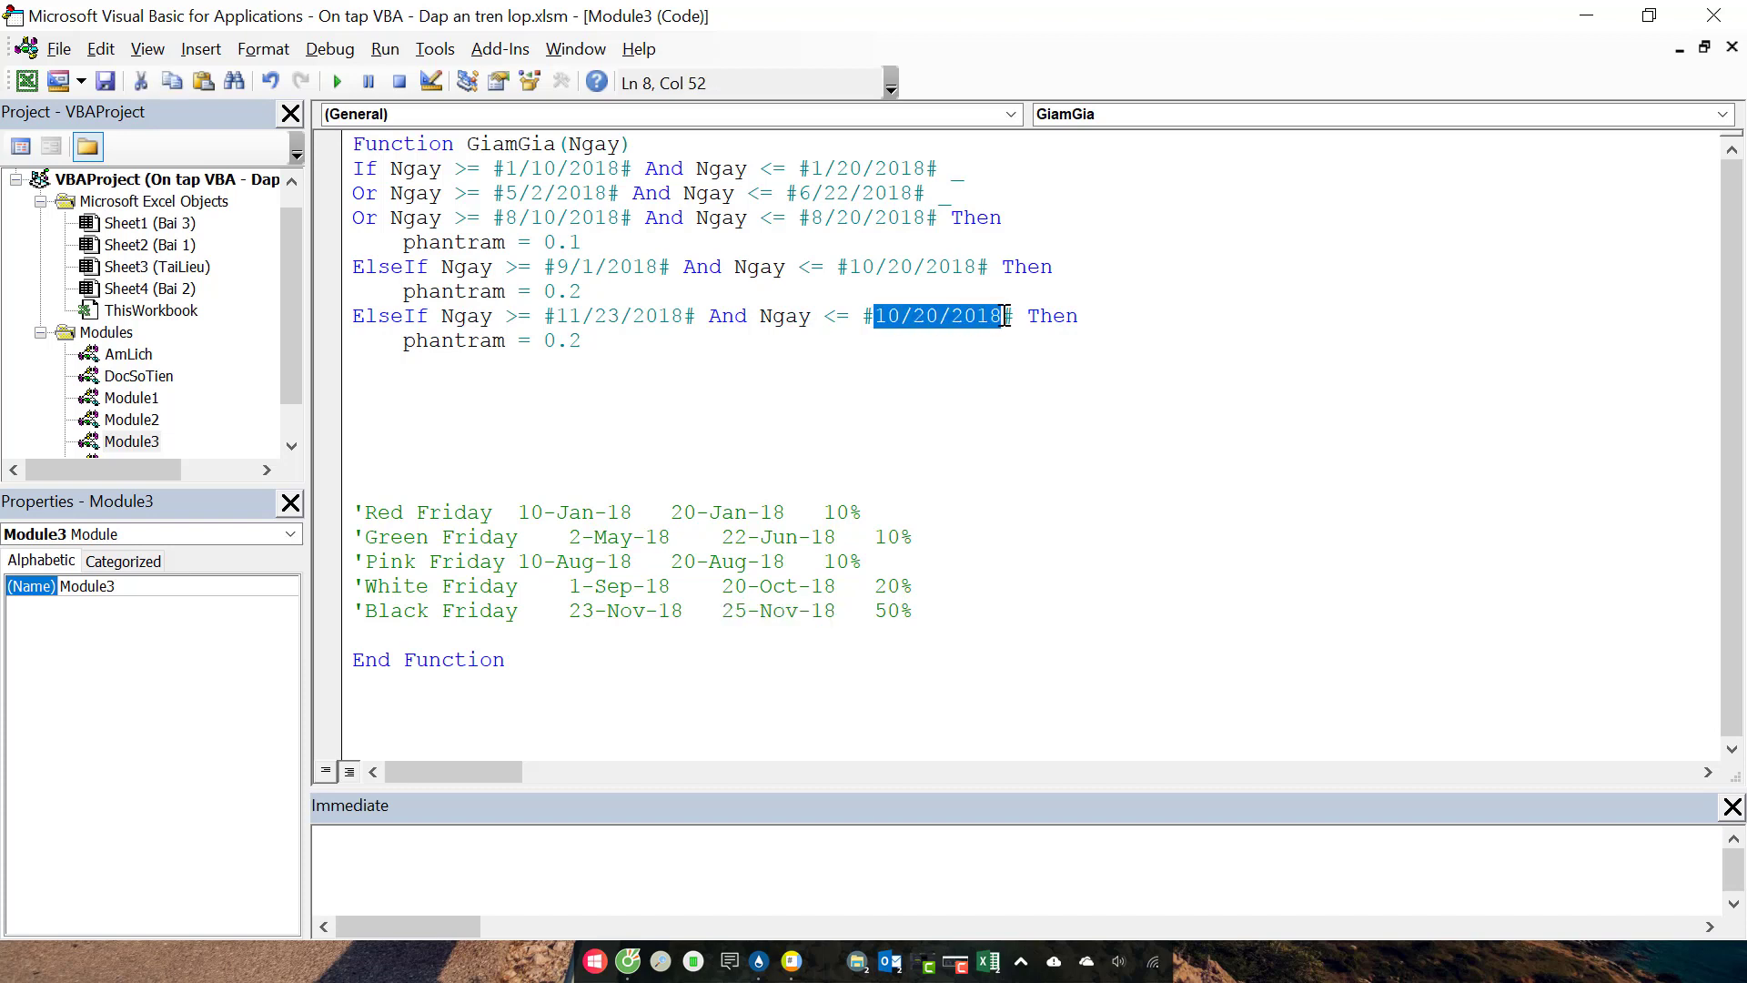
key("ctrl+v")
Step: Change the Black Friday phantram to 0.5, add End If, and return to Excel
left_click(812, 346)
key("BackSpace")
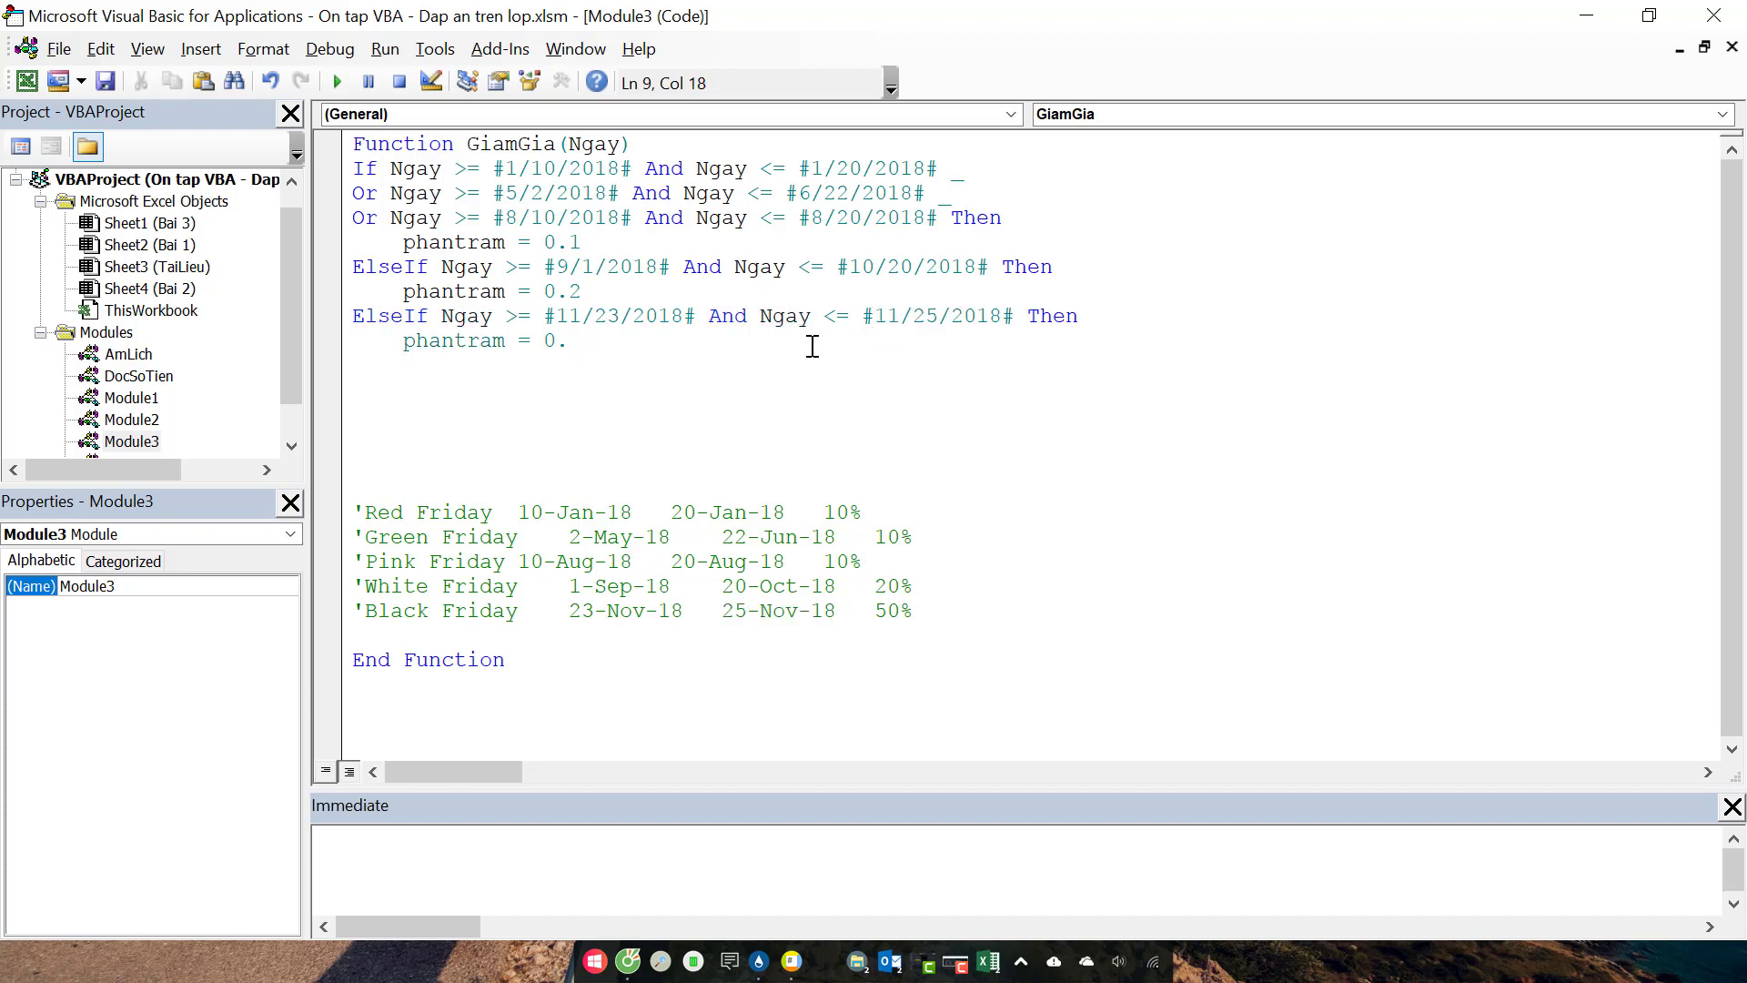
type("5")
key("Return")
type("en")
type("d if")
key("Return")
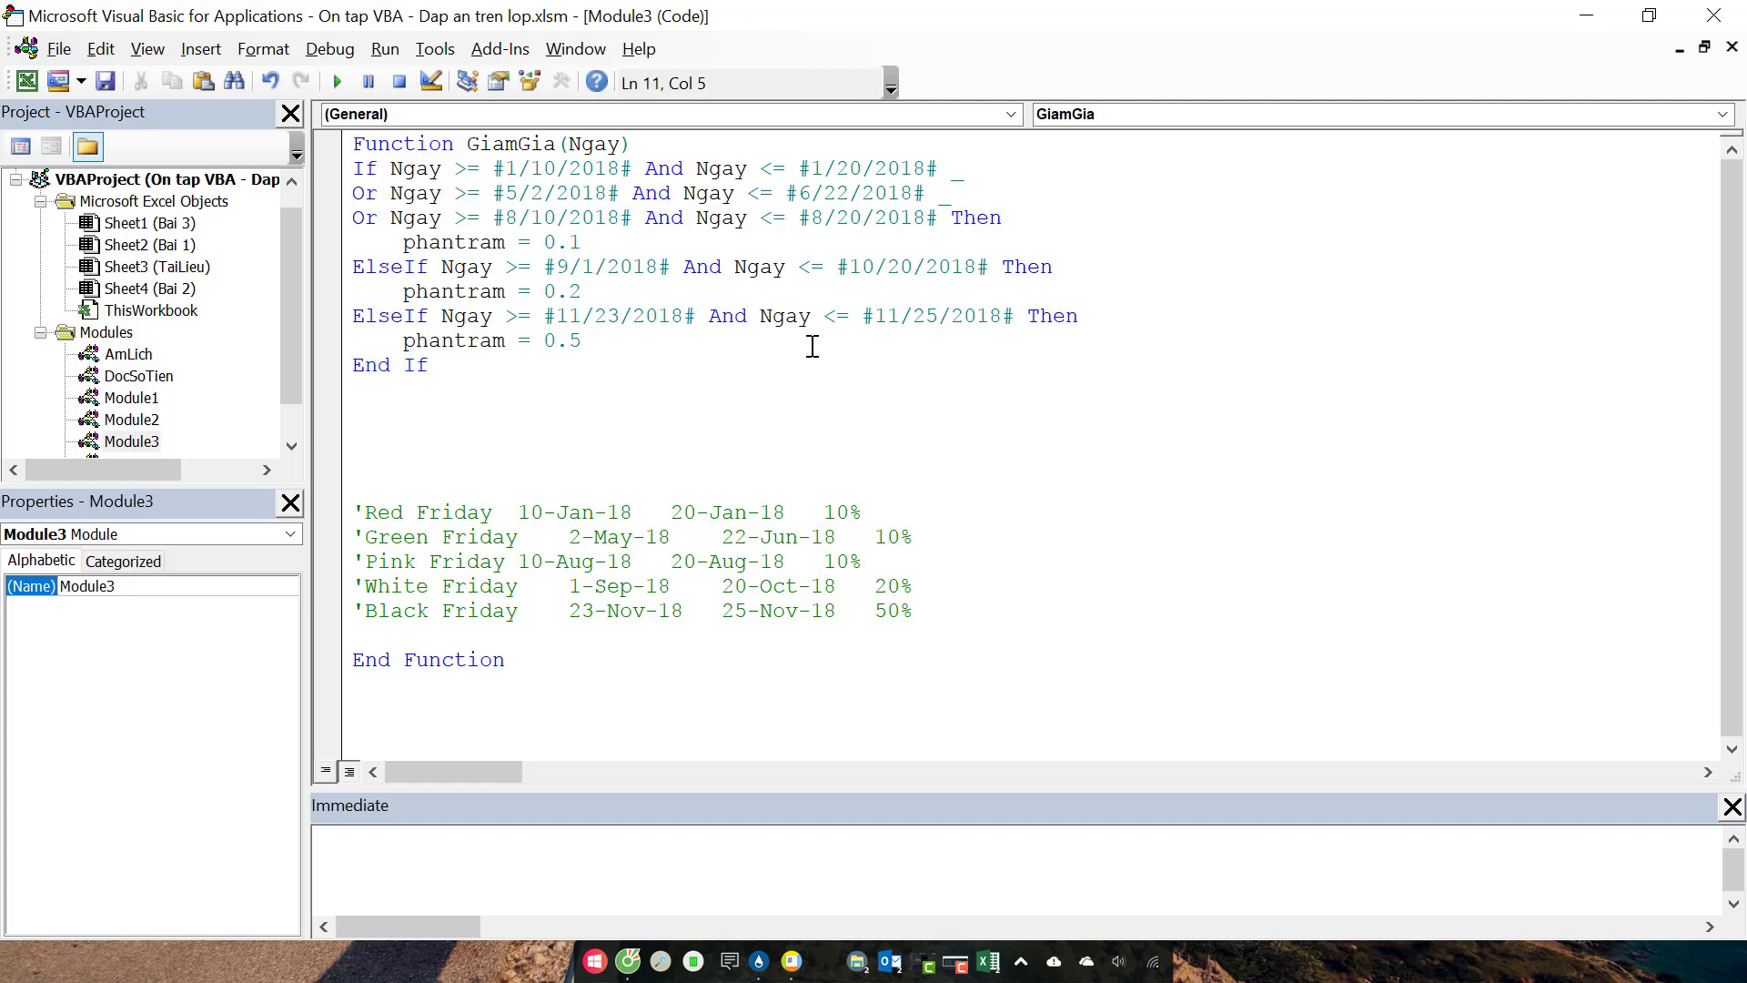
key("alt+F11")
Step: Enter the formula =GiamGia(F4) in cell G4
scroll(1275, 385, "up", 2)
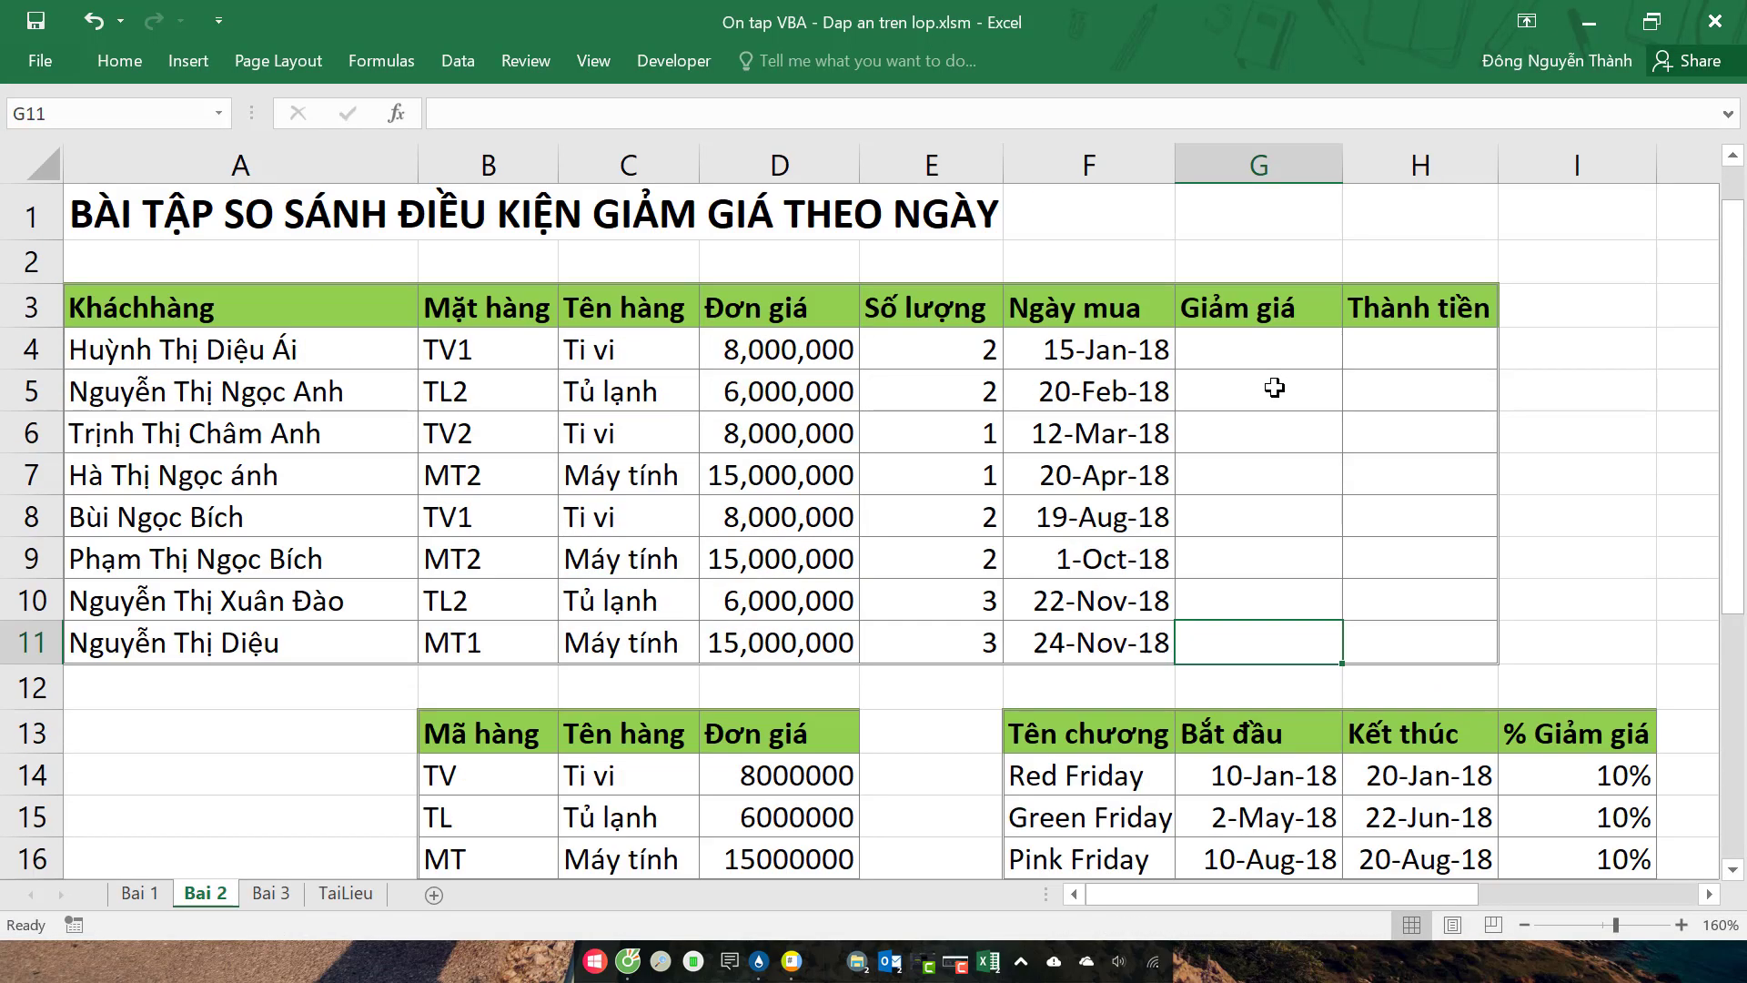
left_click(1223, 357)
type("=")
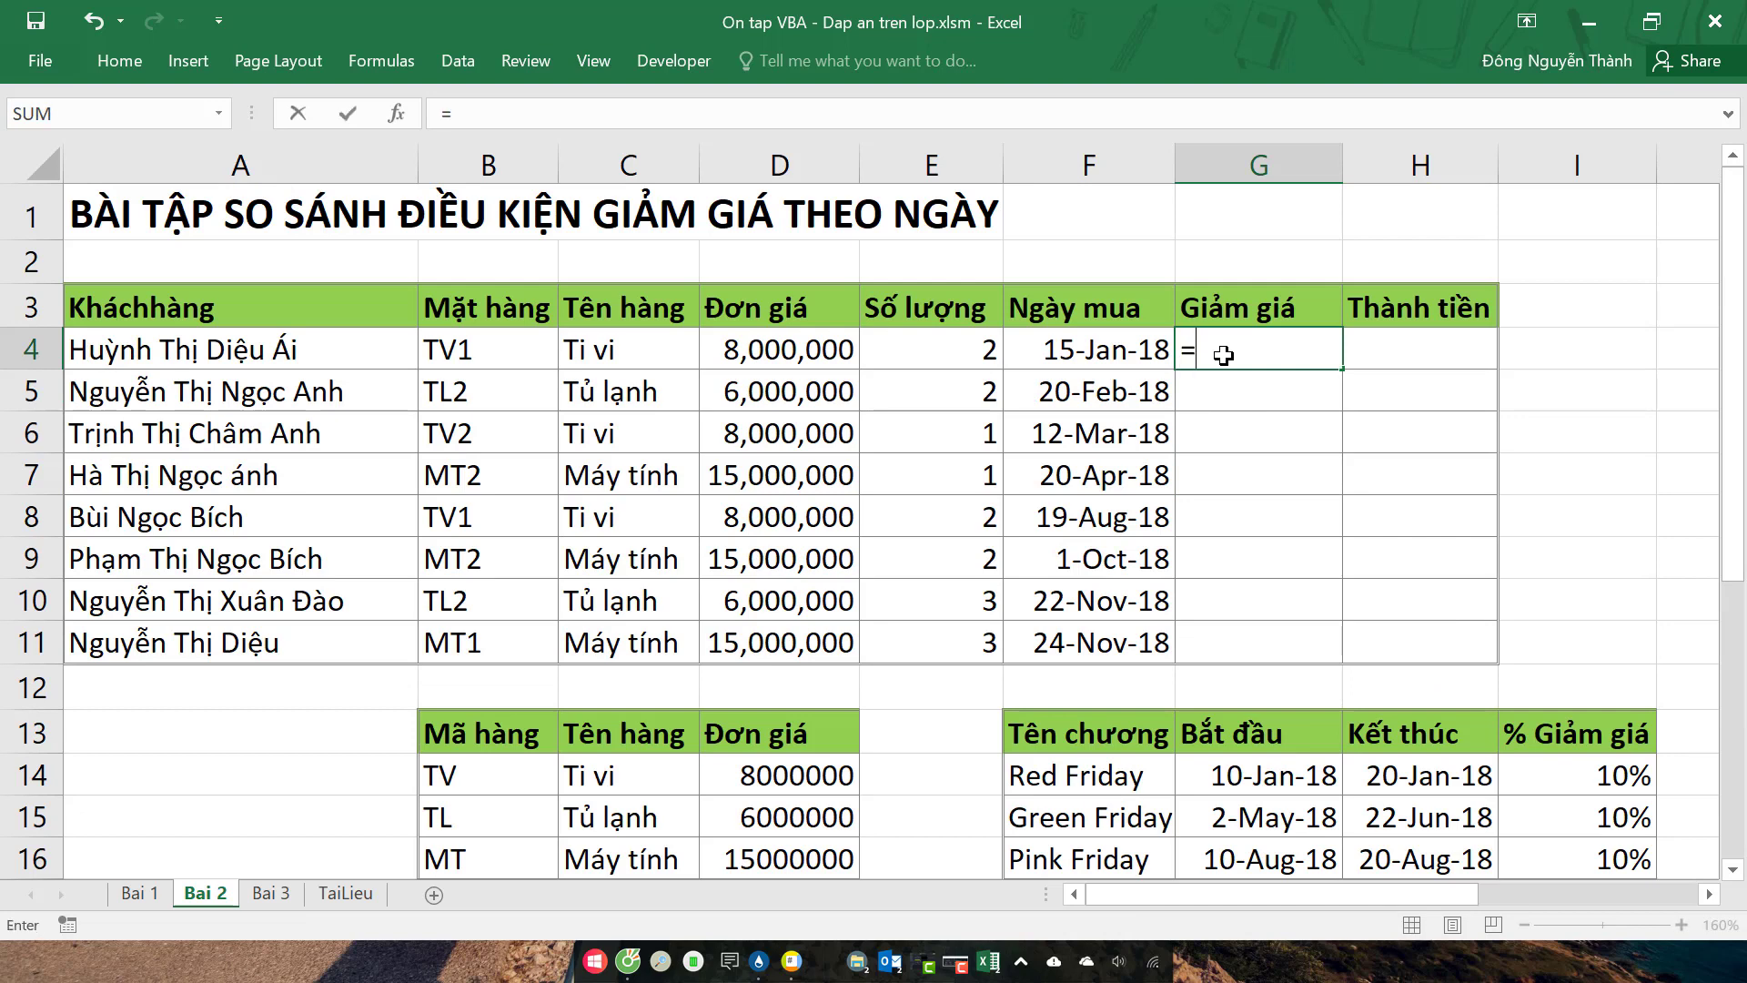
type("giam")
key("Tab")
key("Left")
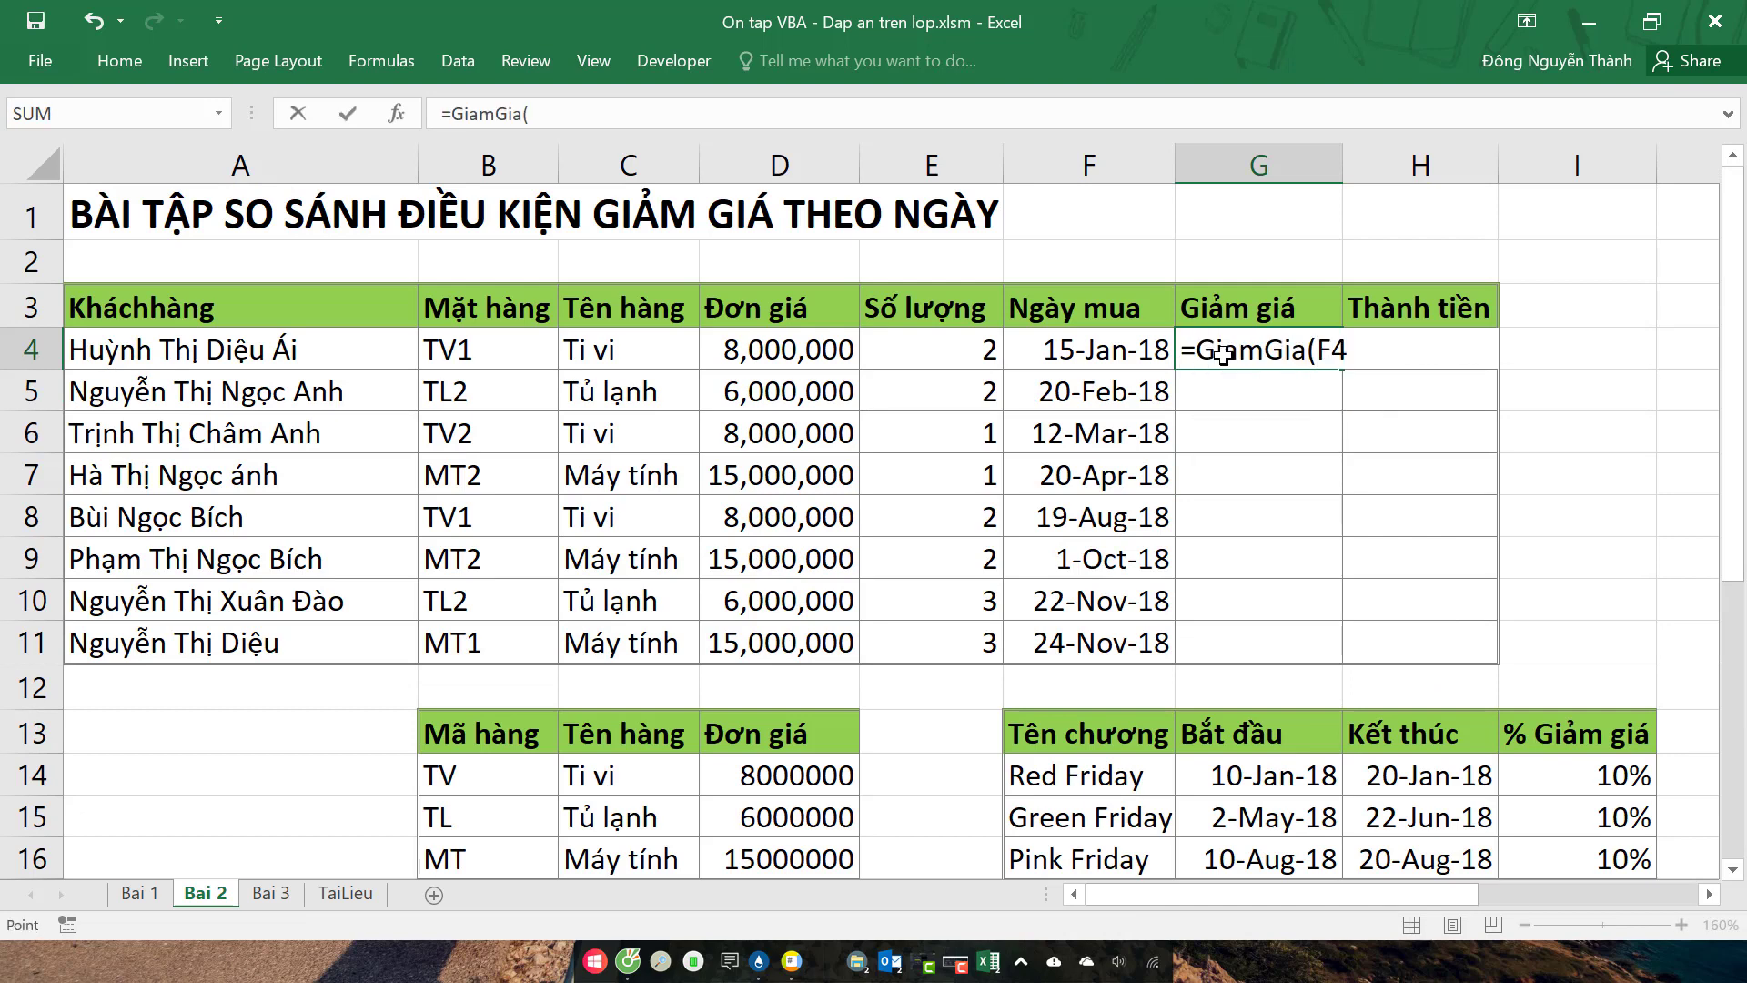
type(")")
key("Return")
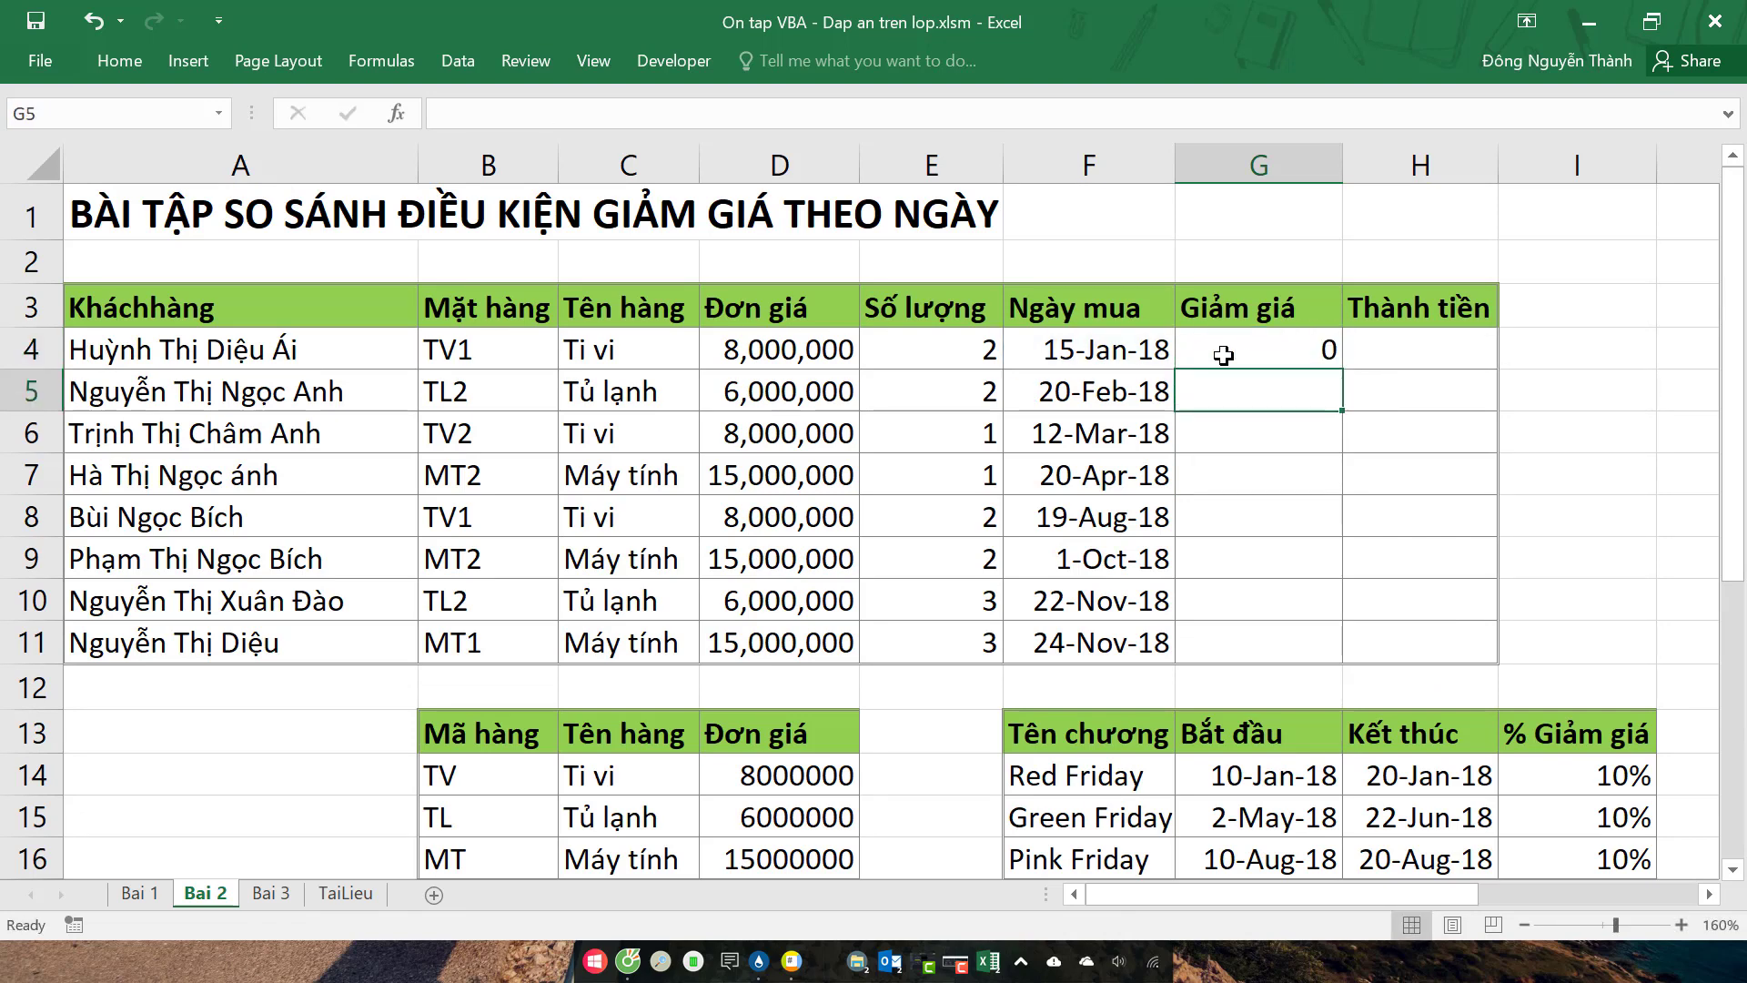
Step: Fill the formula down to G11 without formatting and show two decimal places
left_click(1304, 364)
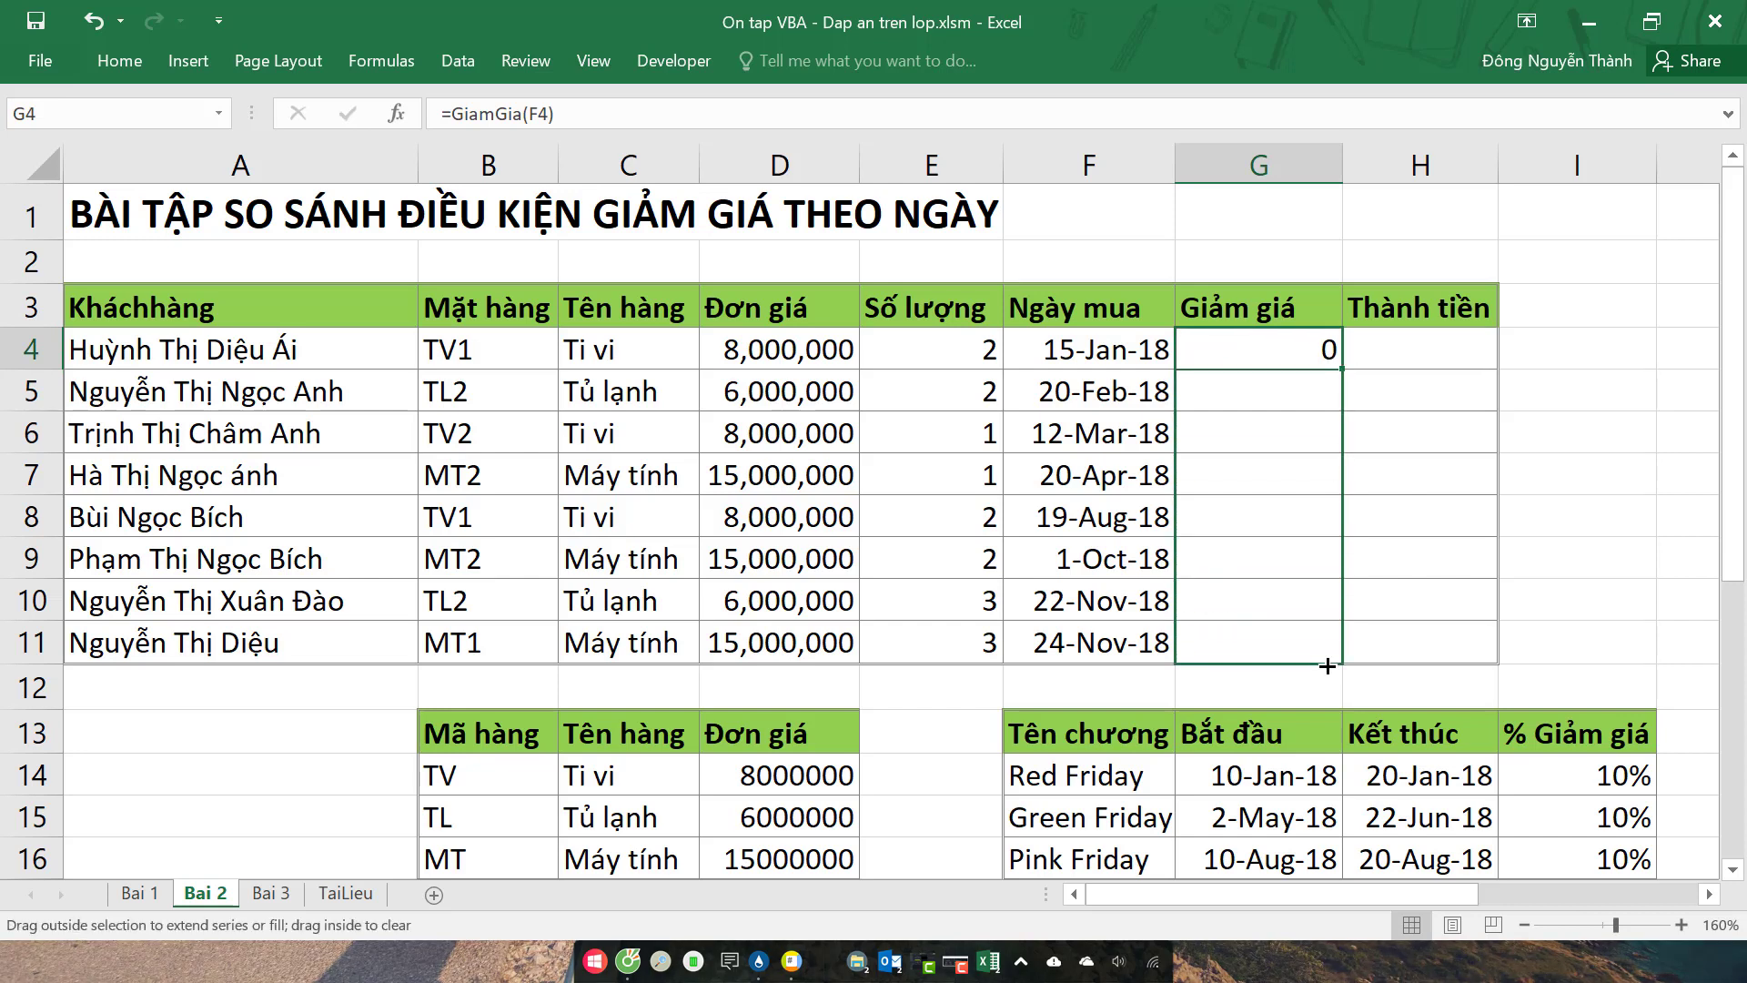
left_click_drag(1327, 571, 1328, 648)
left_click(1364, 680)
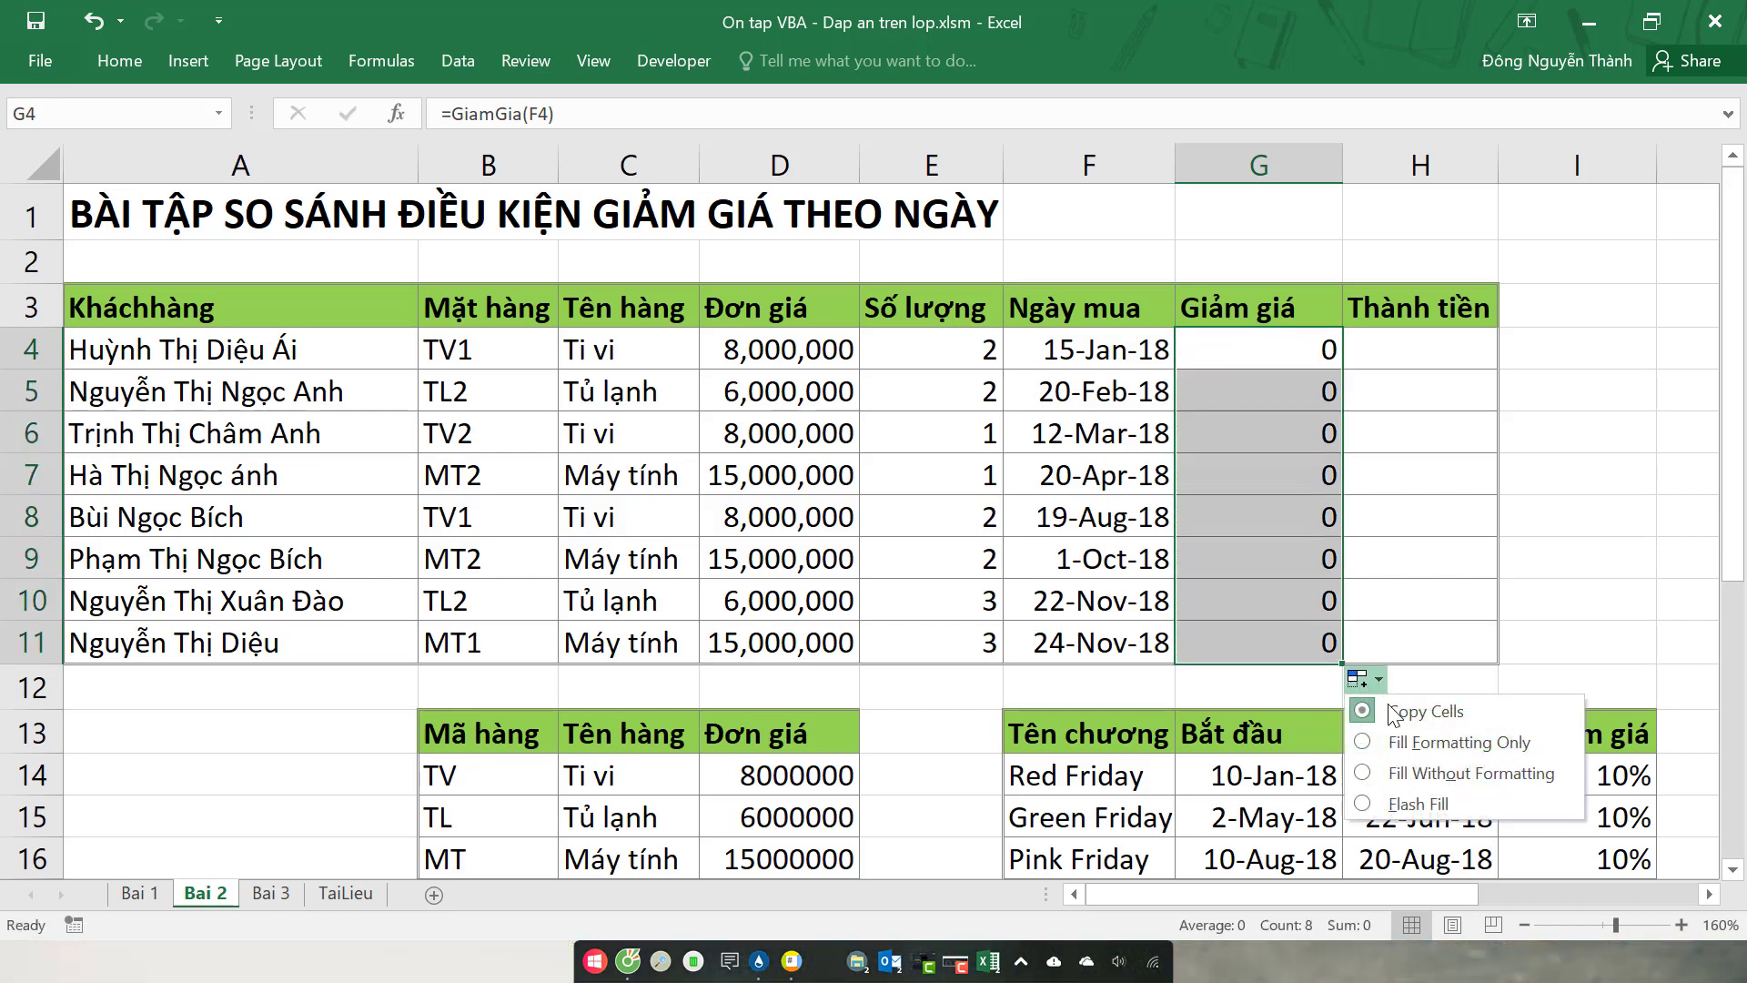
left_click(1450, 779)
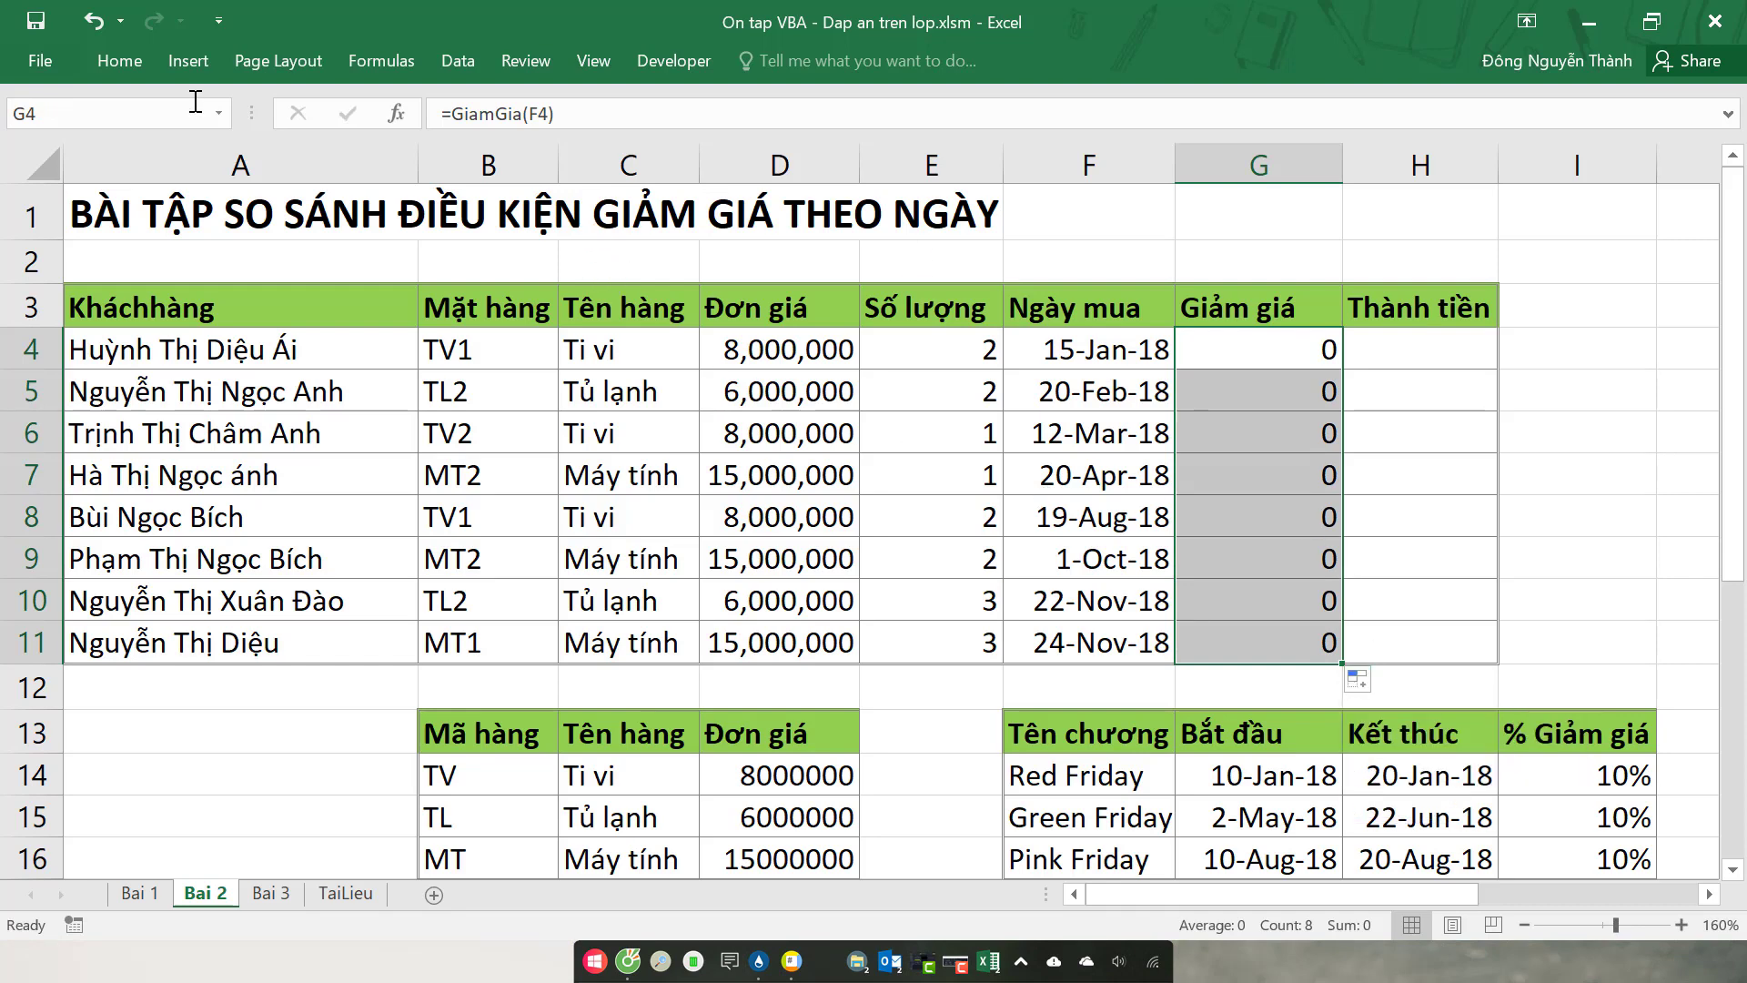
left_click(136, 60)
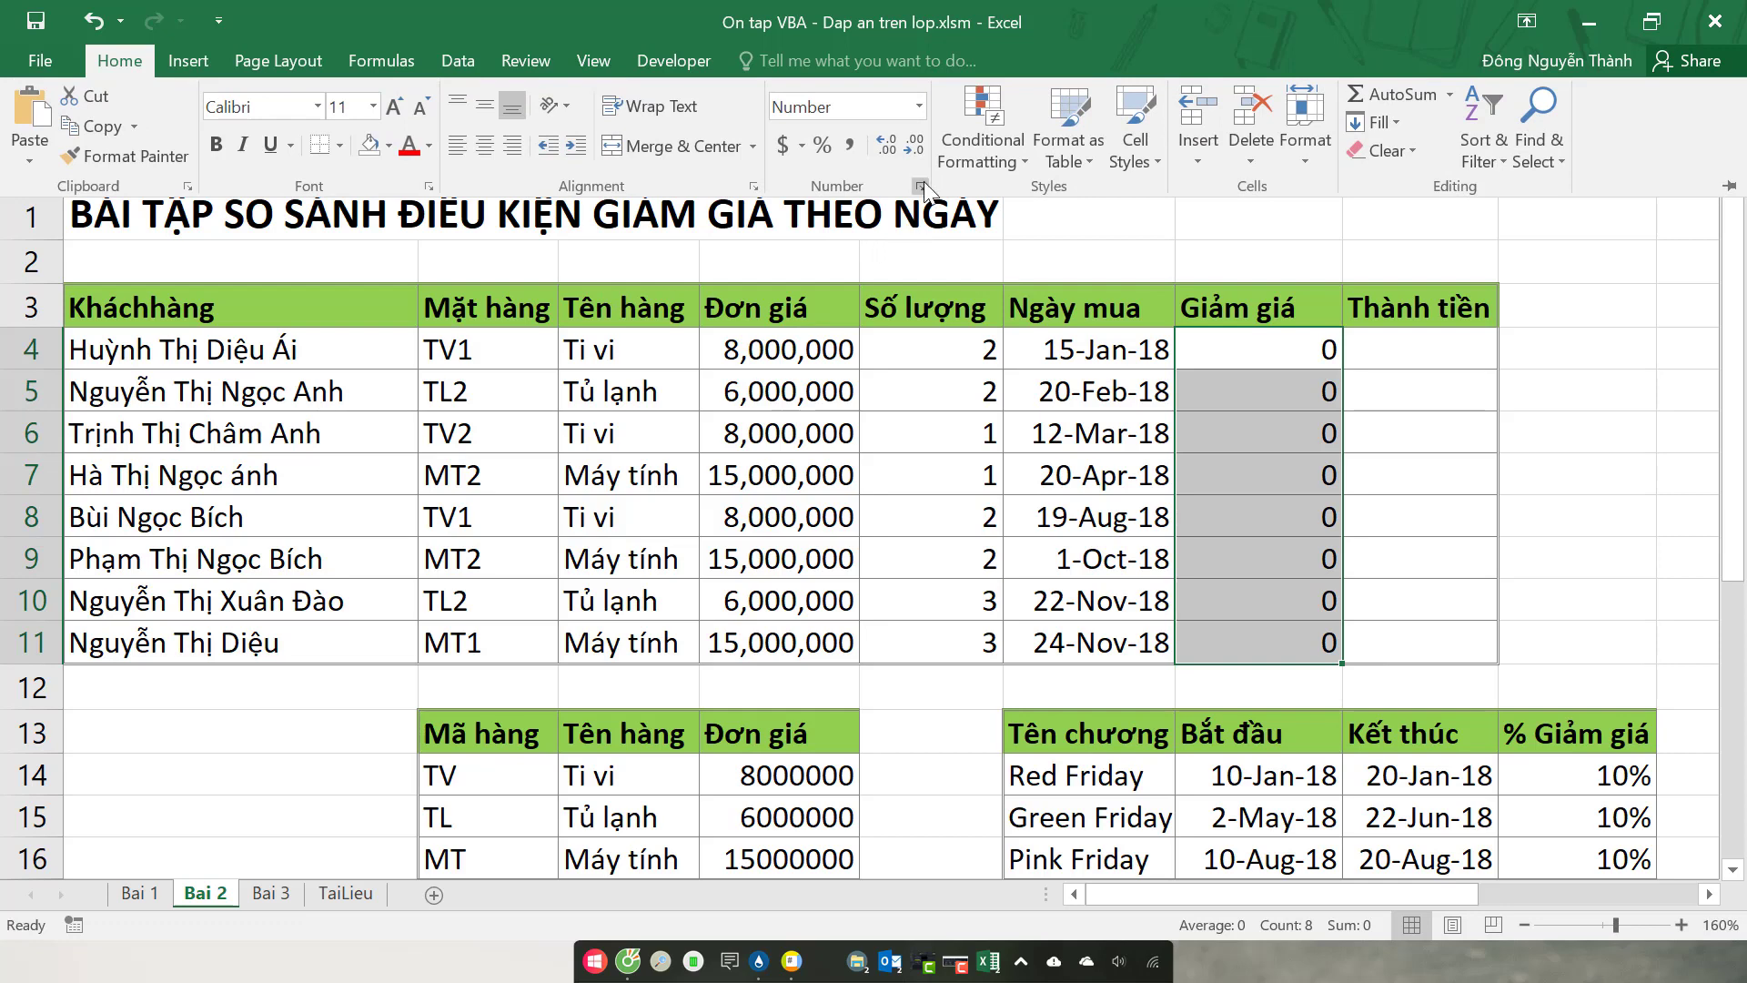
left_click(888, 145)
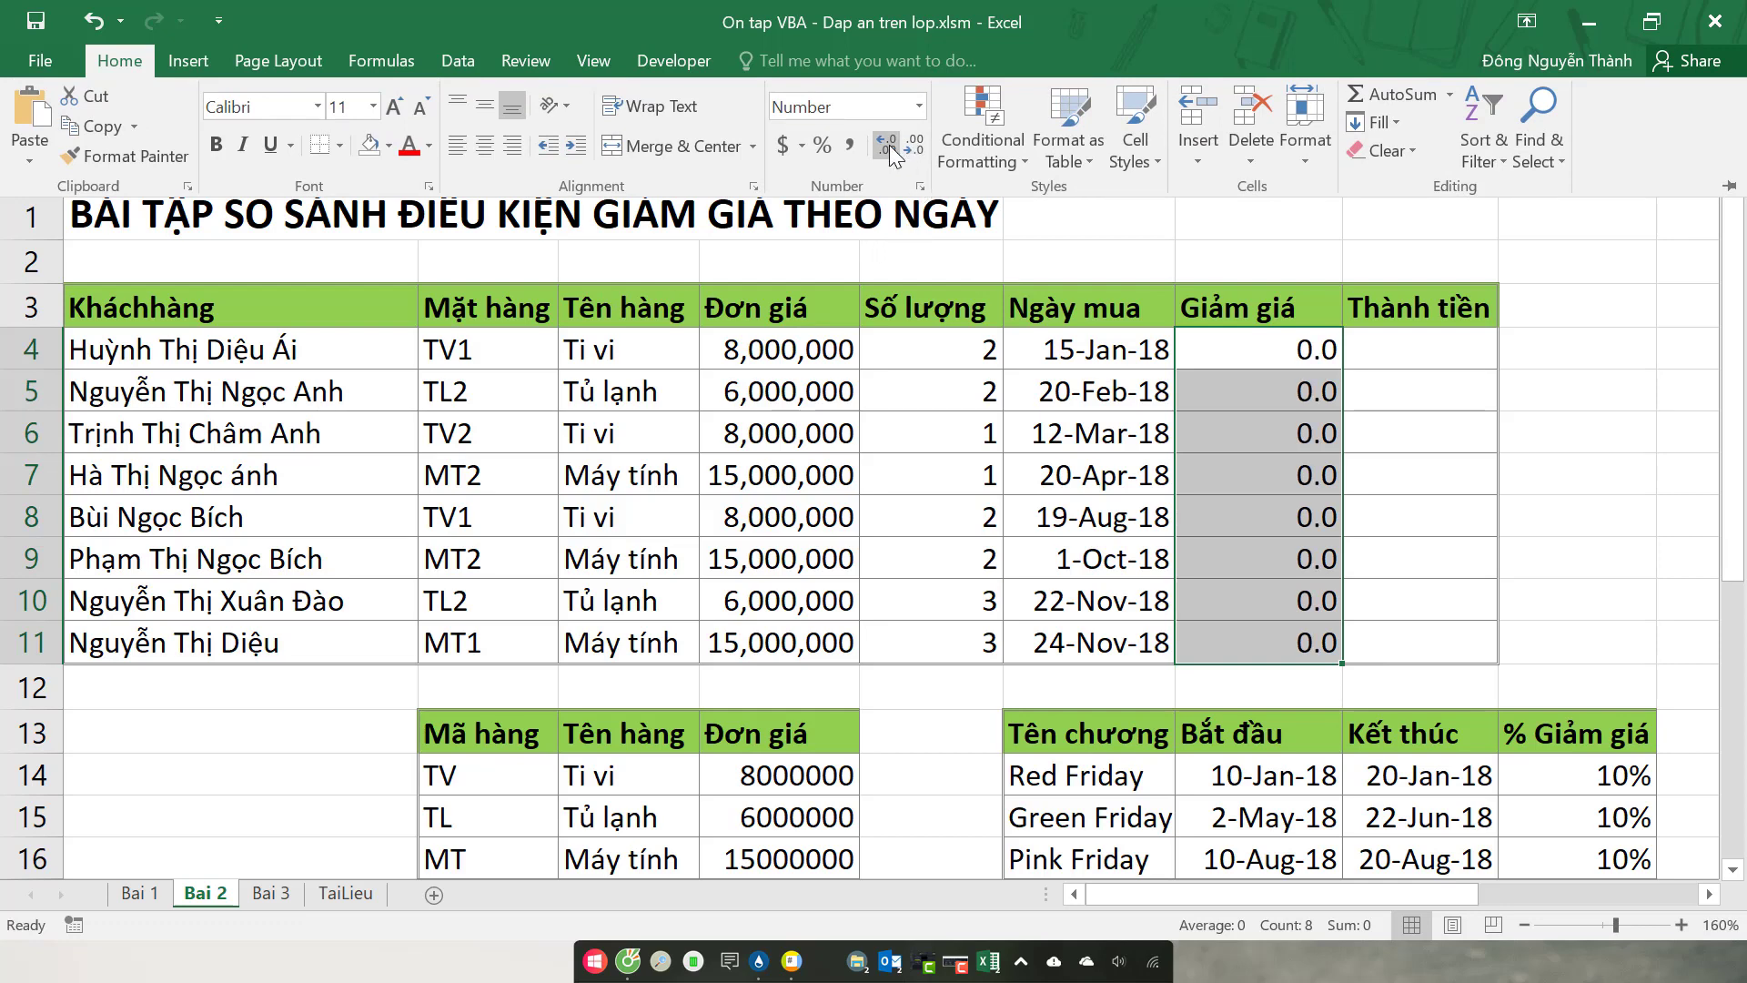
left_click(888, 144)
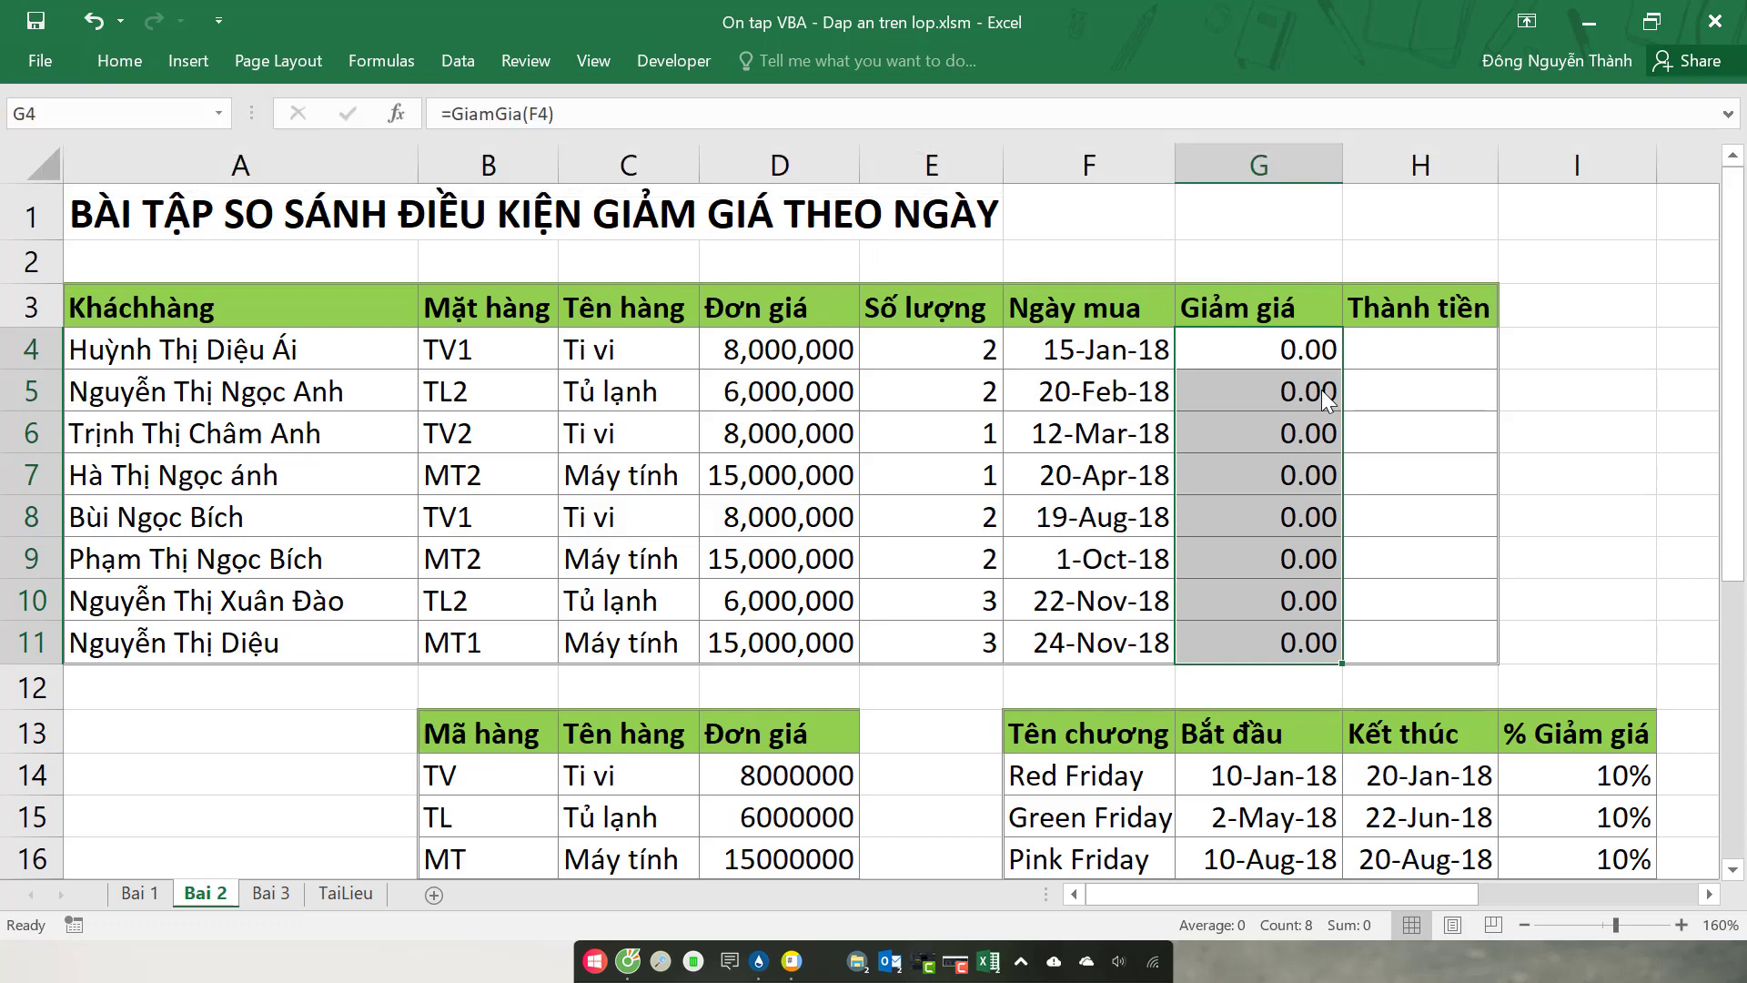
key("alt+F11")
Step: Add the return line GiamGia = phantram on the blank line below End If
left_click(466, 341)
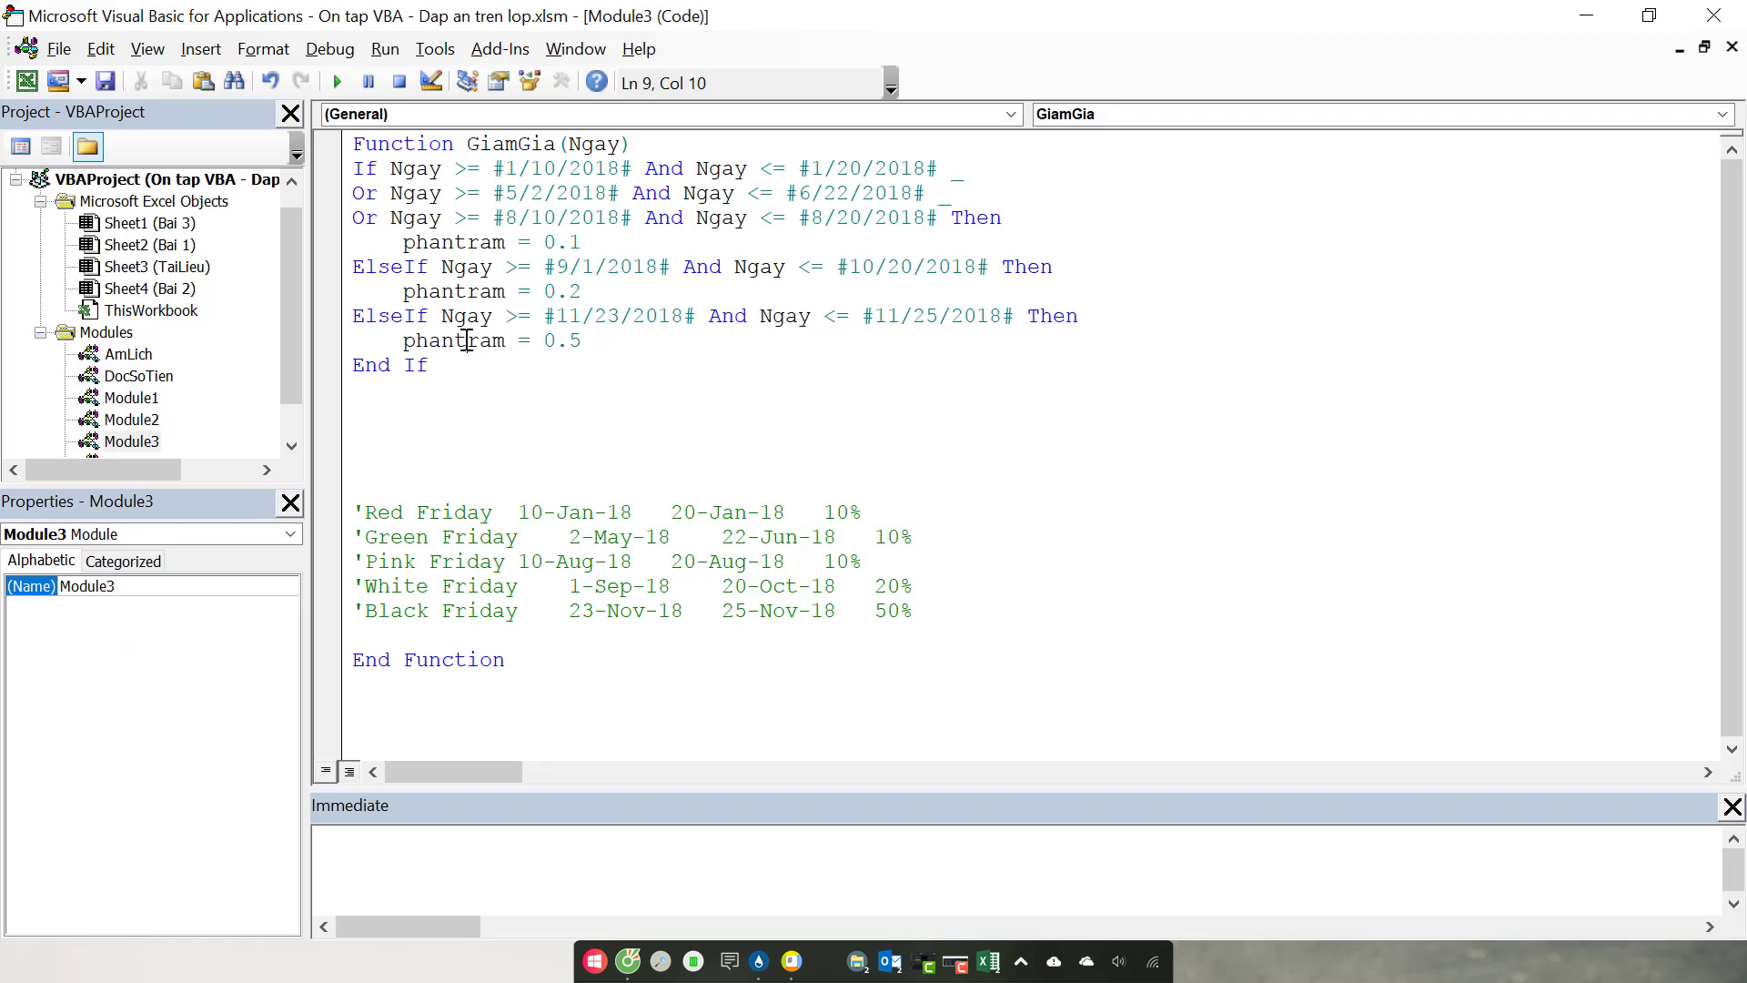
double_click(466, 340)
double_click(507, 143)
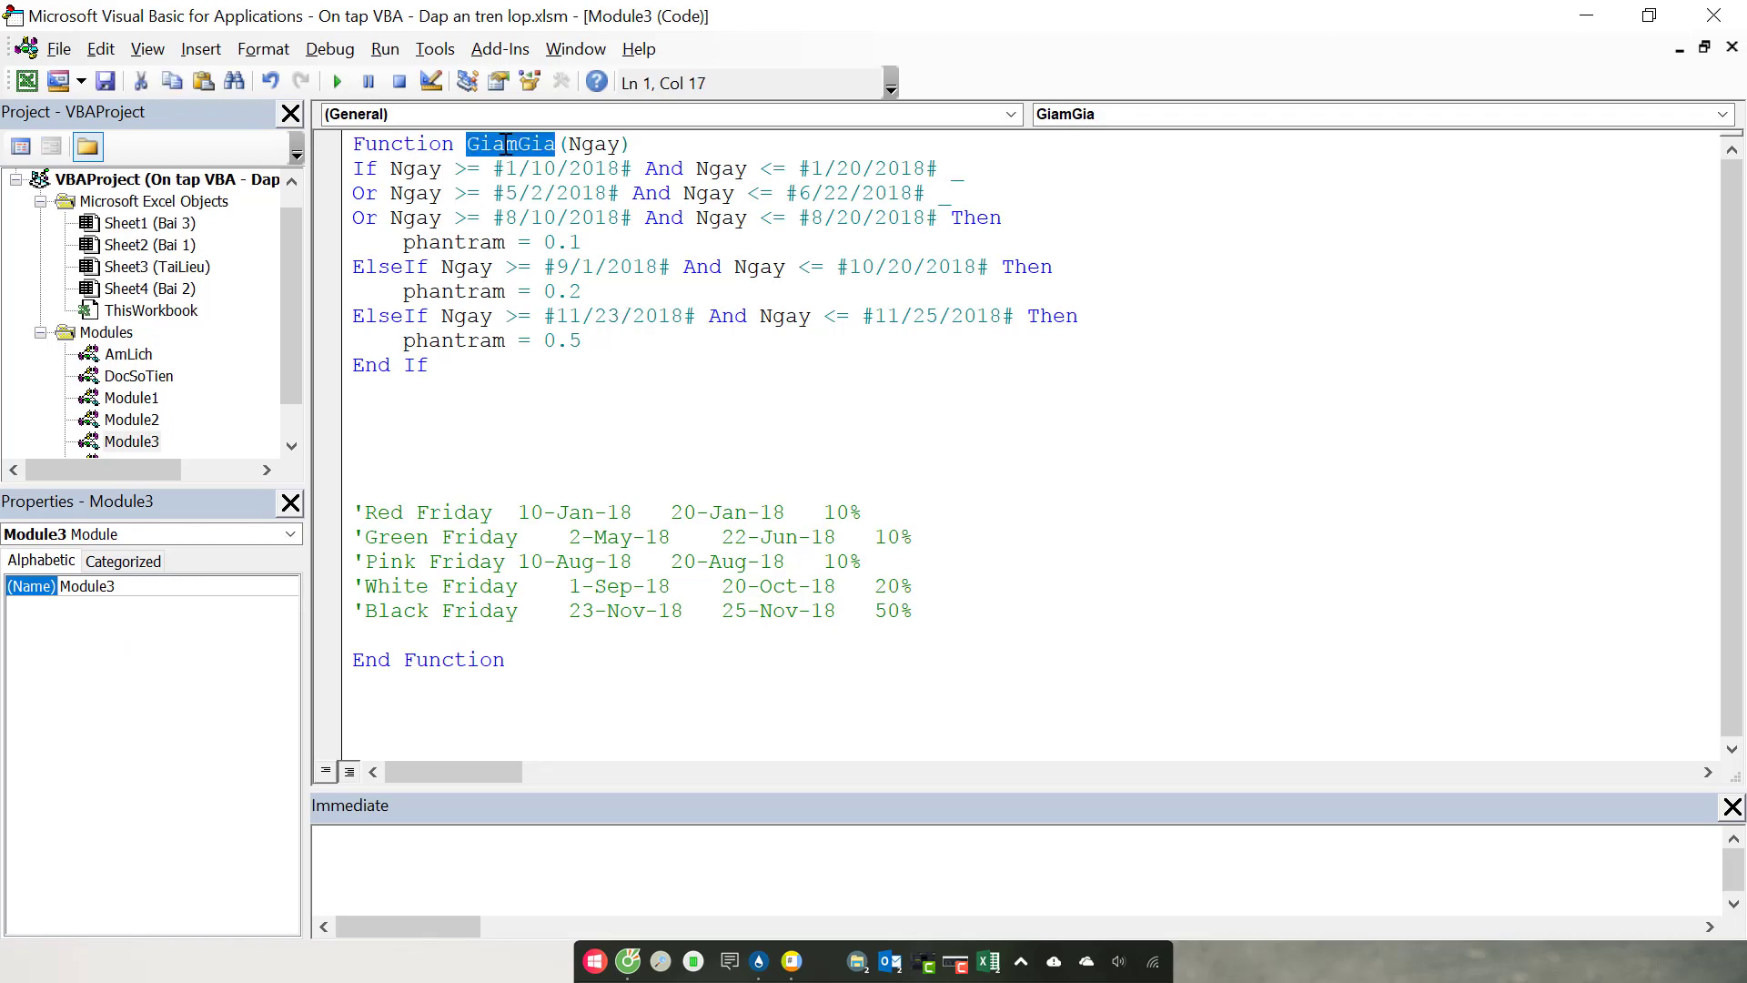
key("alt+F11")
key("alt+F11")
key("ctrl+c")
left_click(399, 437)
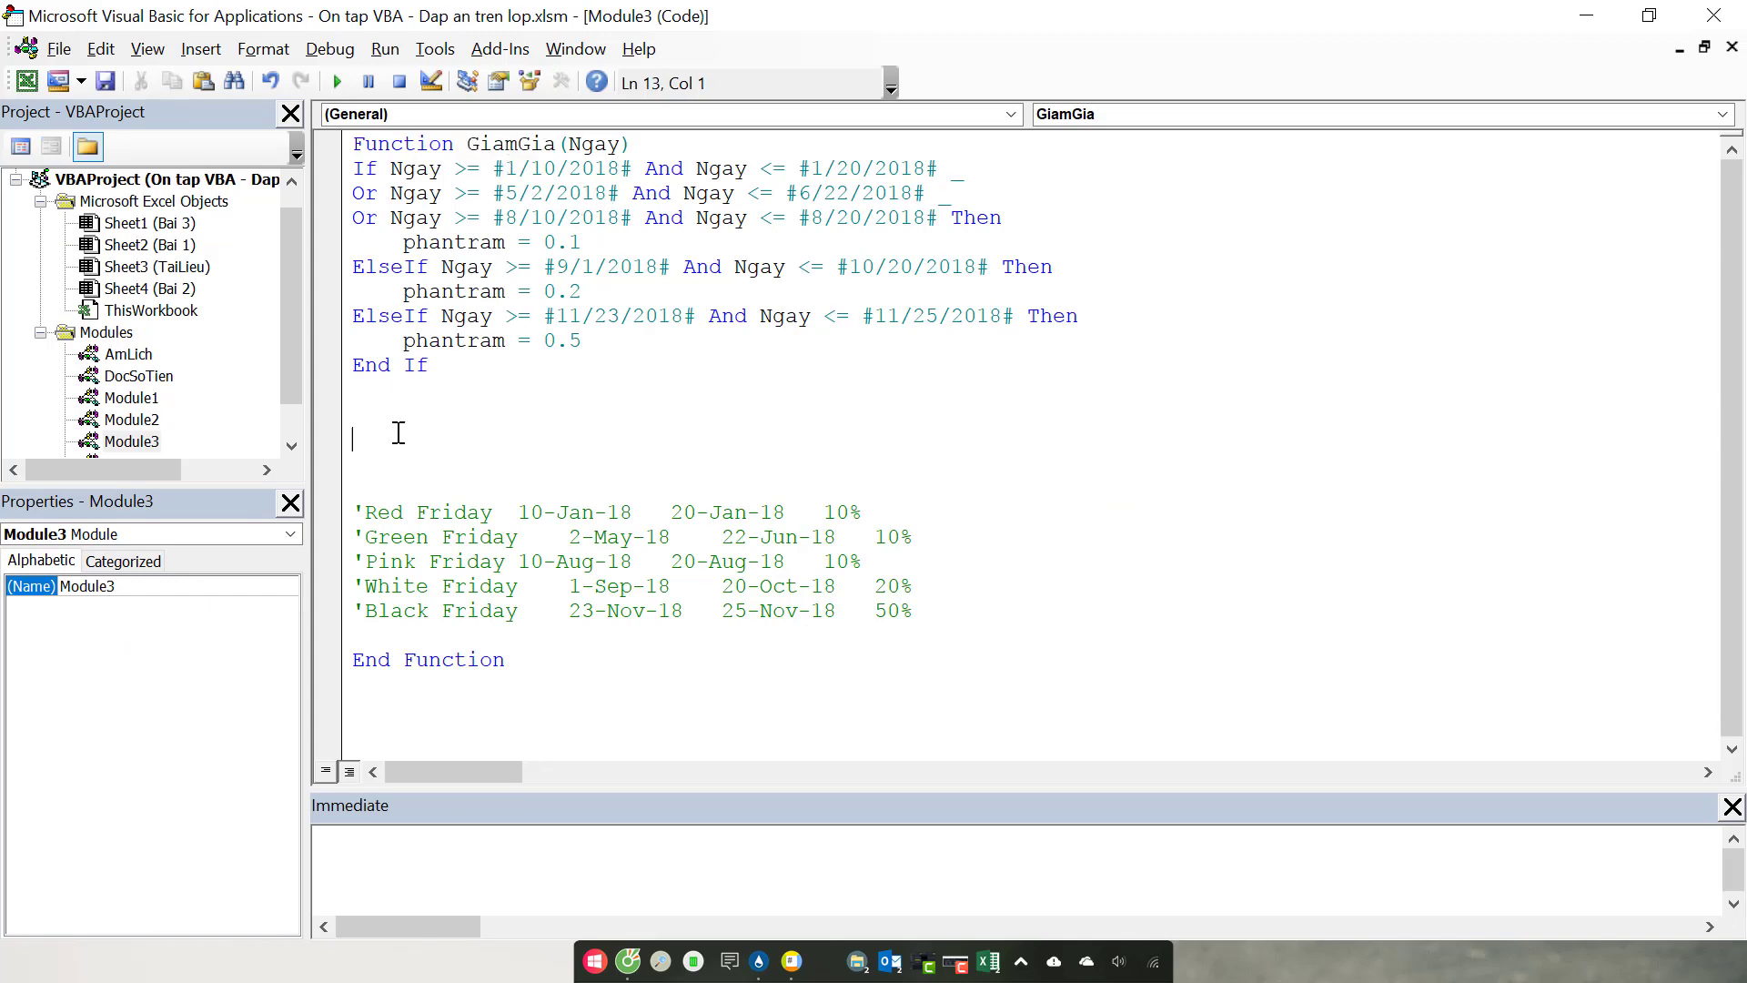
key("ctrl+v")
type("phantra")
type("m")
Step: Re-enter G4's formula so the Giảm giá cells show 0.10, 0.20 and 0.50, comparing against the code
key("alt+F11")
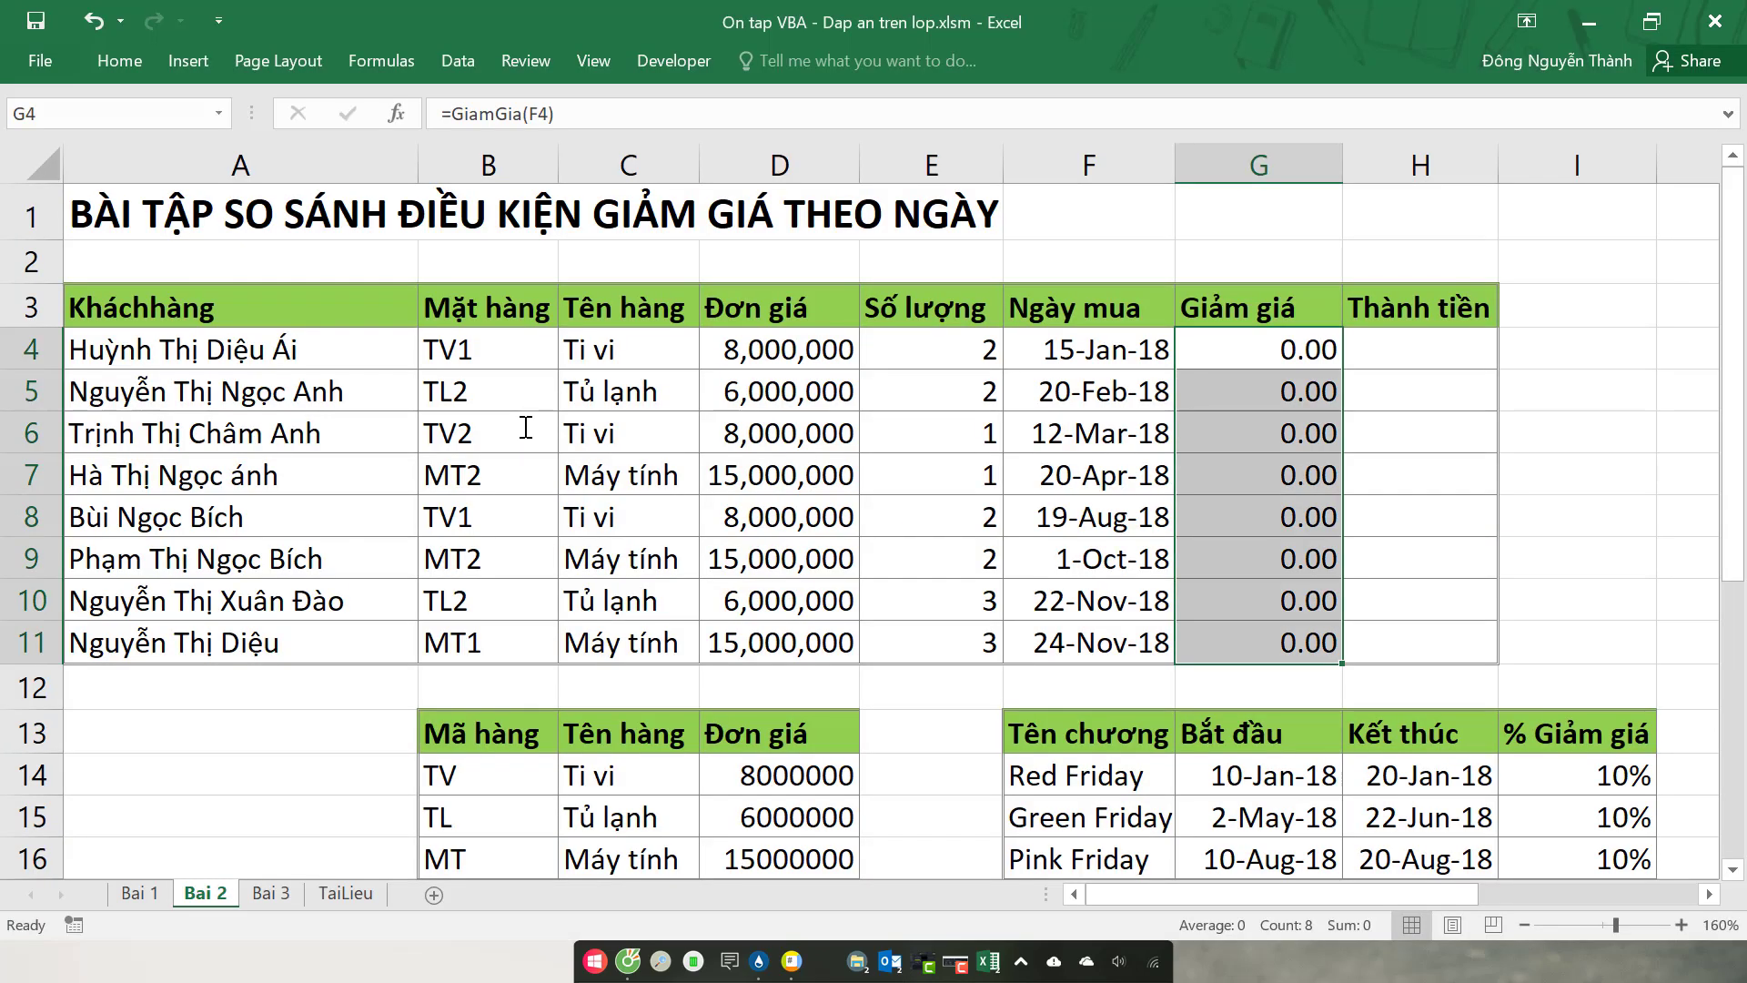
double_click(1274, 350)
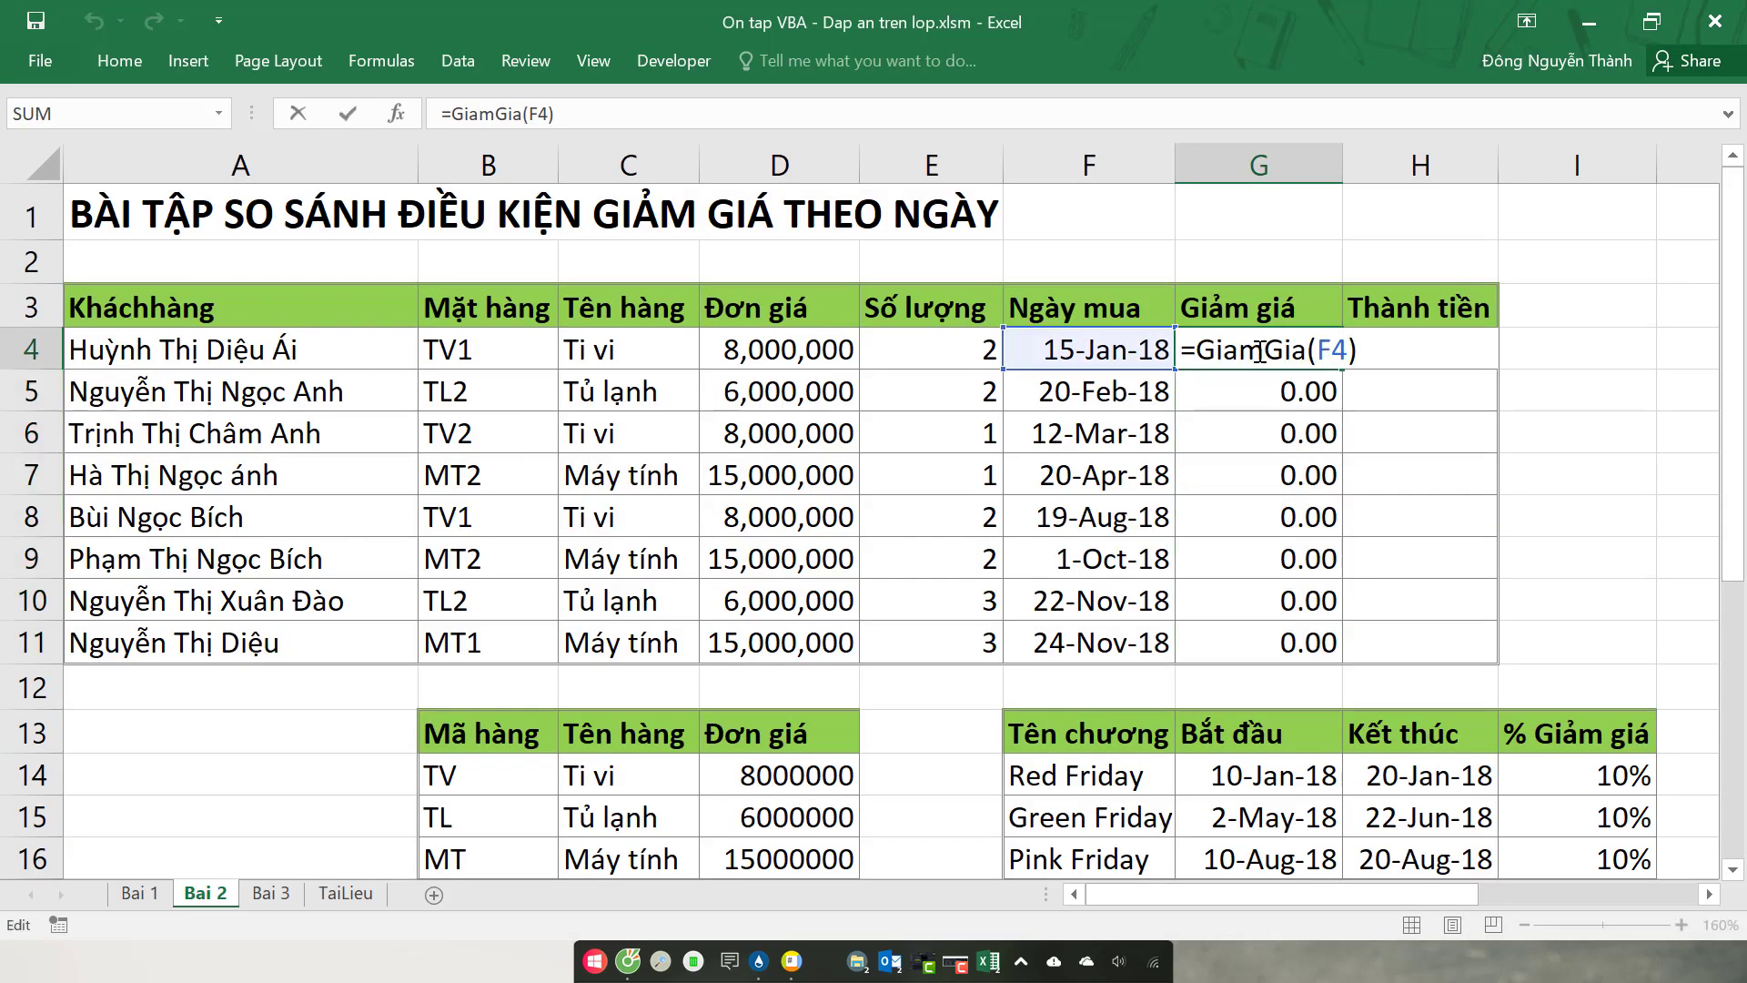
key("Return")
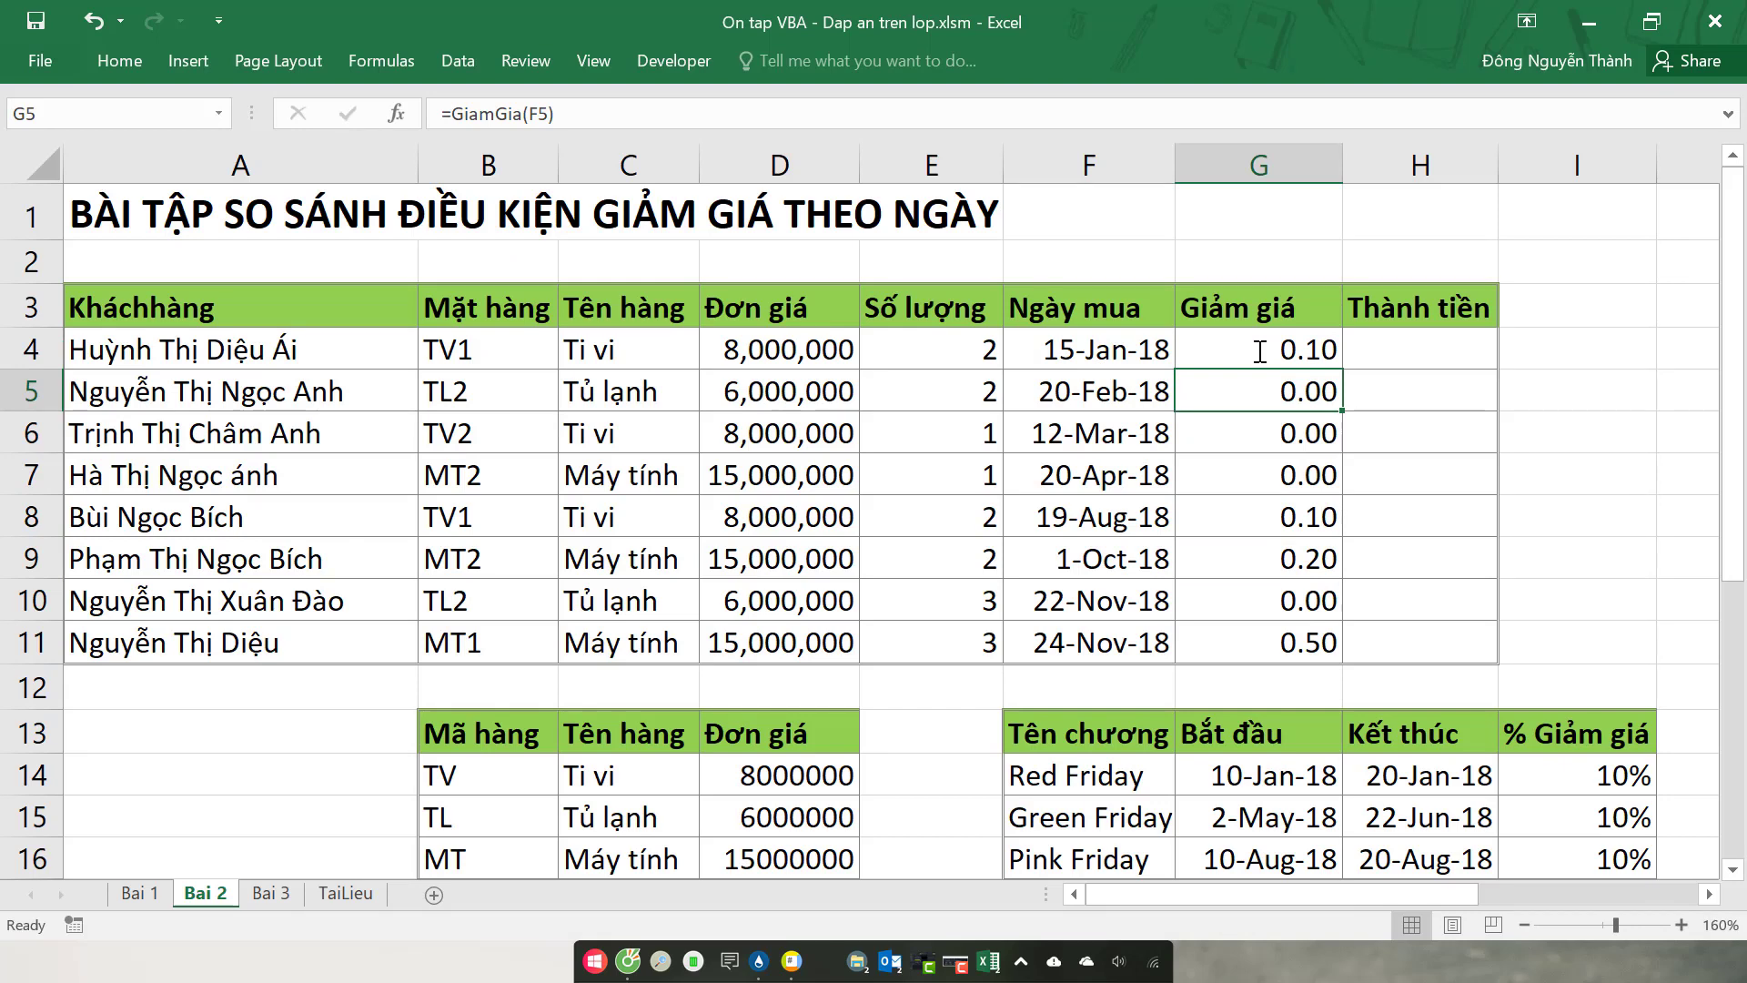
key("alt+Tab")
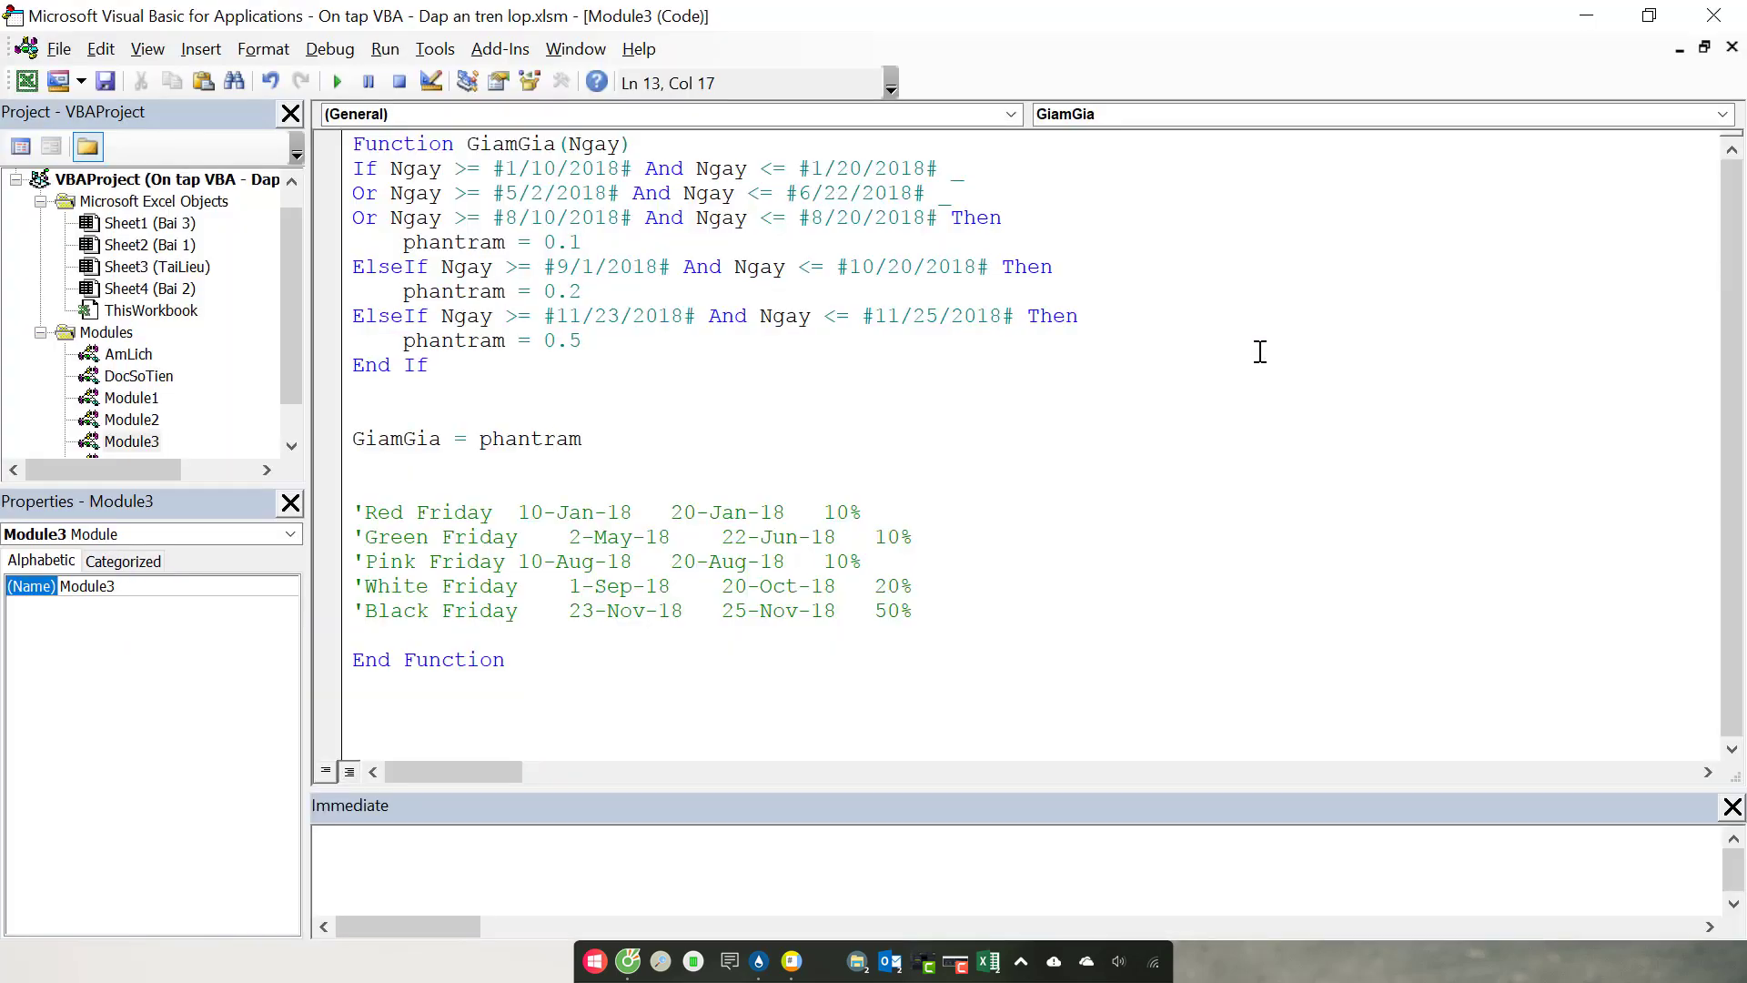
key("alt+Tab")
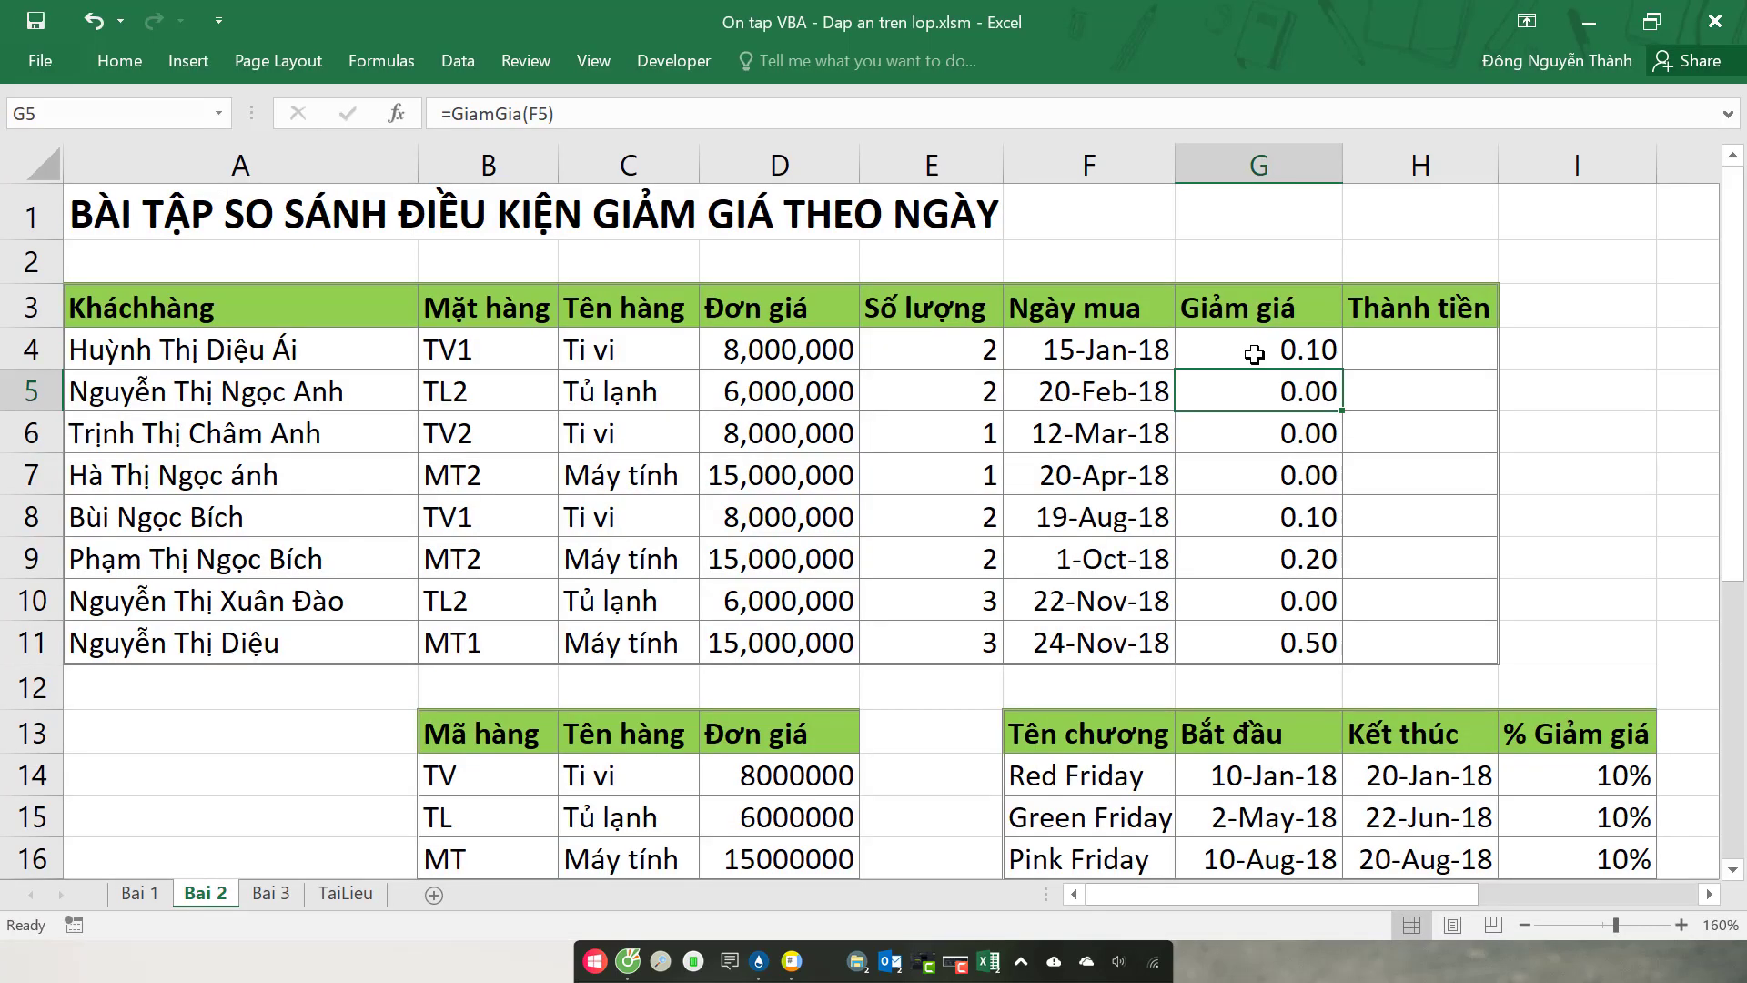
key("alt+Tab")
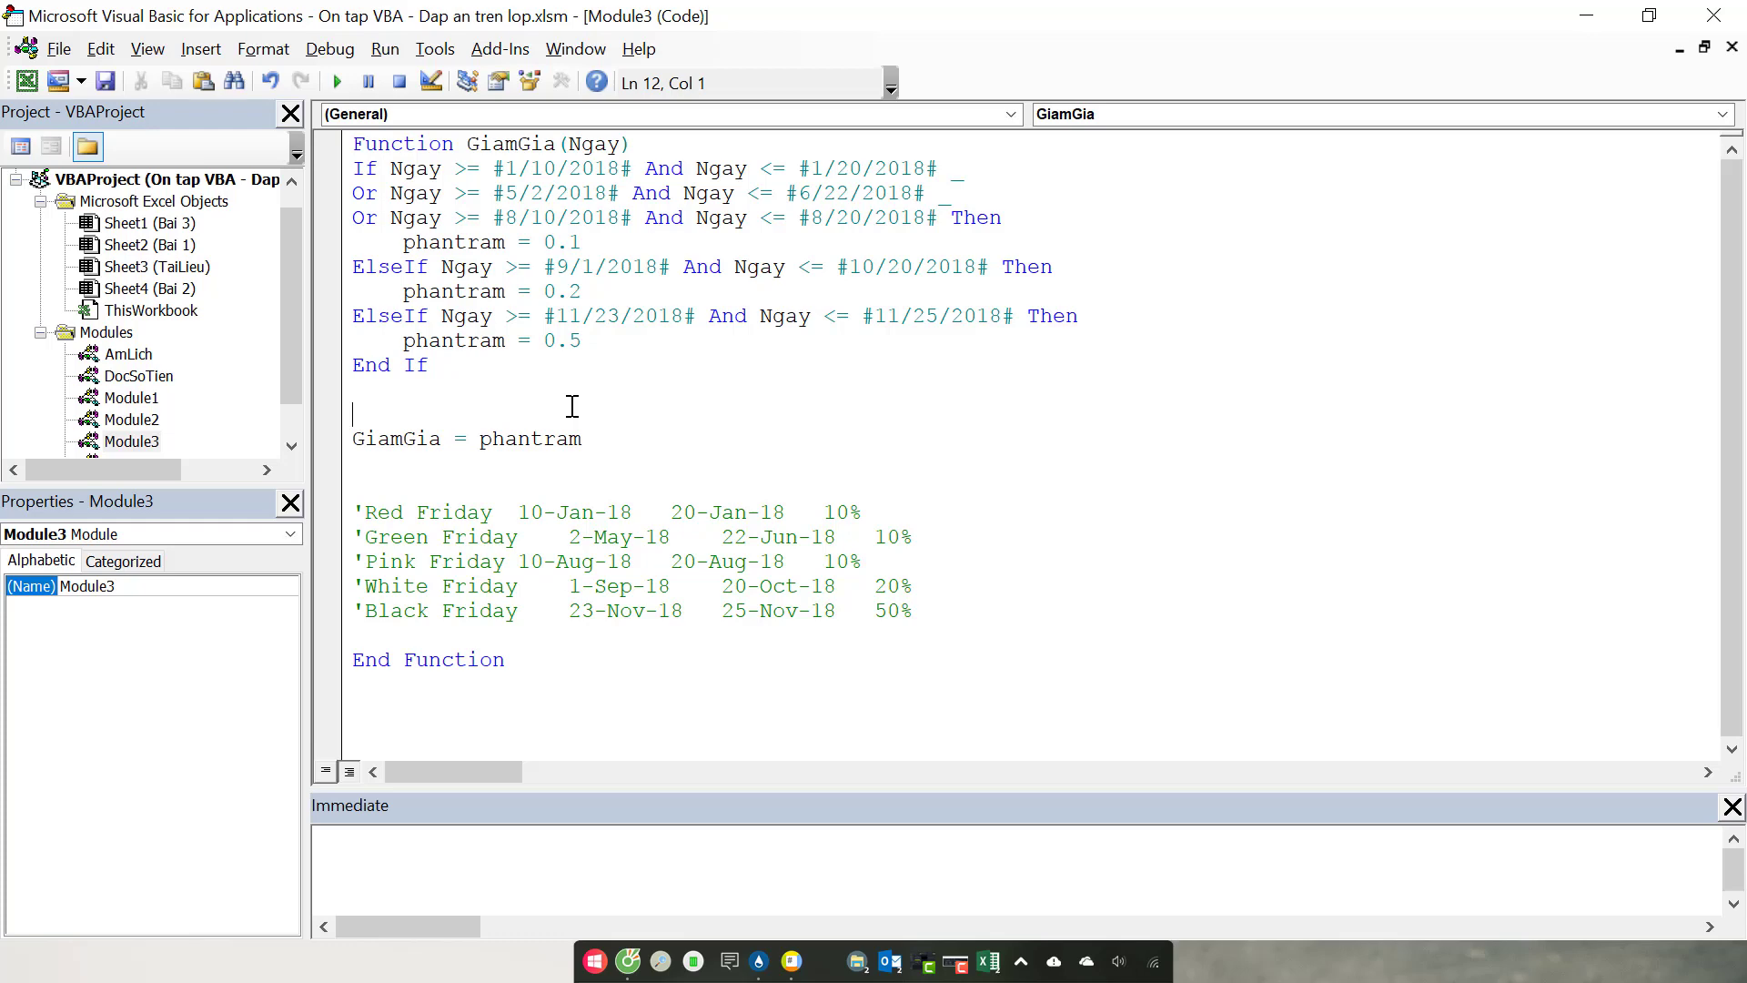
key("alt+Tab")
Step: Scroll to the Yêu Cầu notes and read the quantity discount rules in C23 and C24
scroll(650, 467, "down", 3)
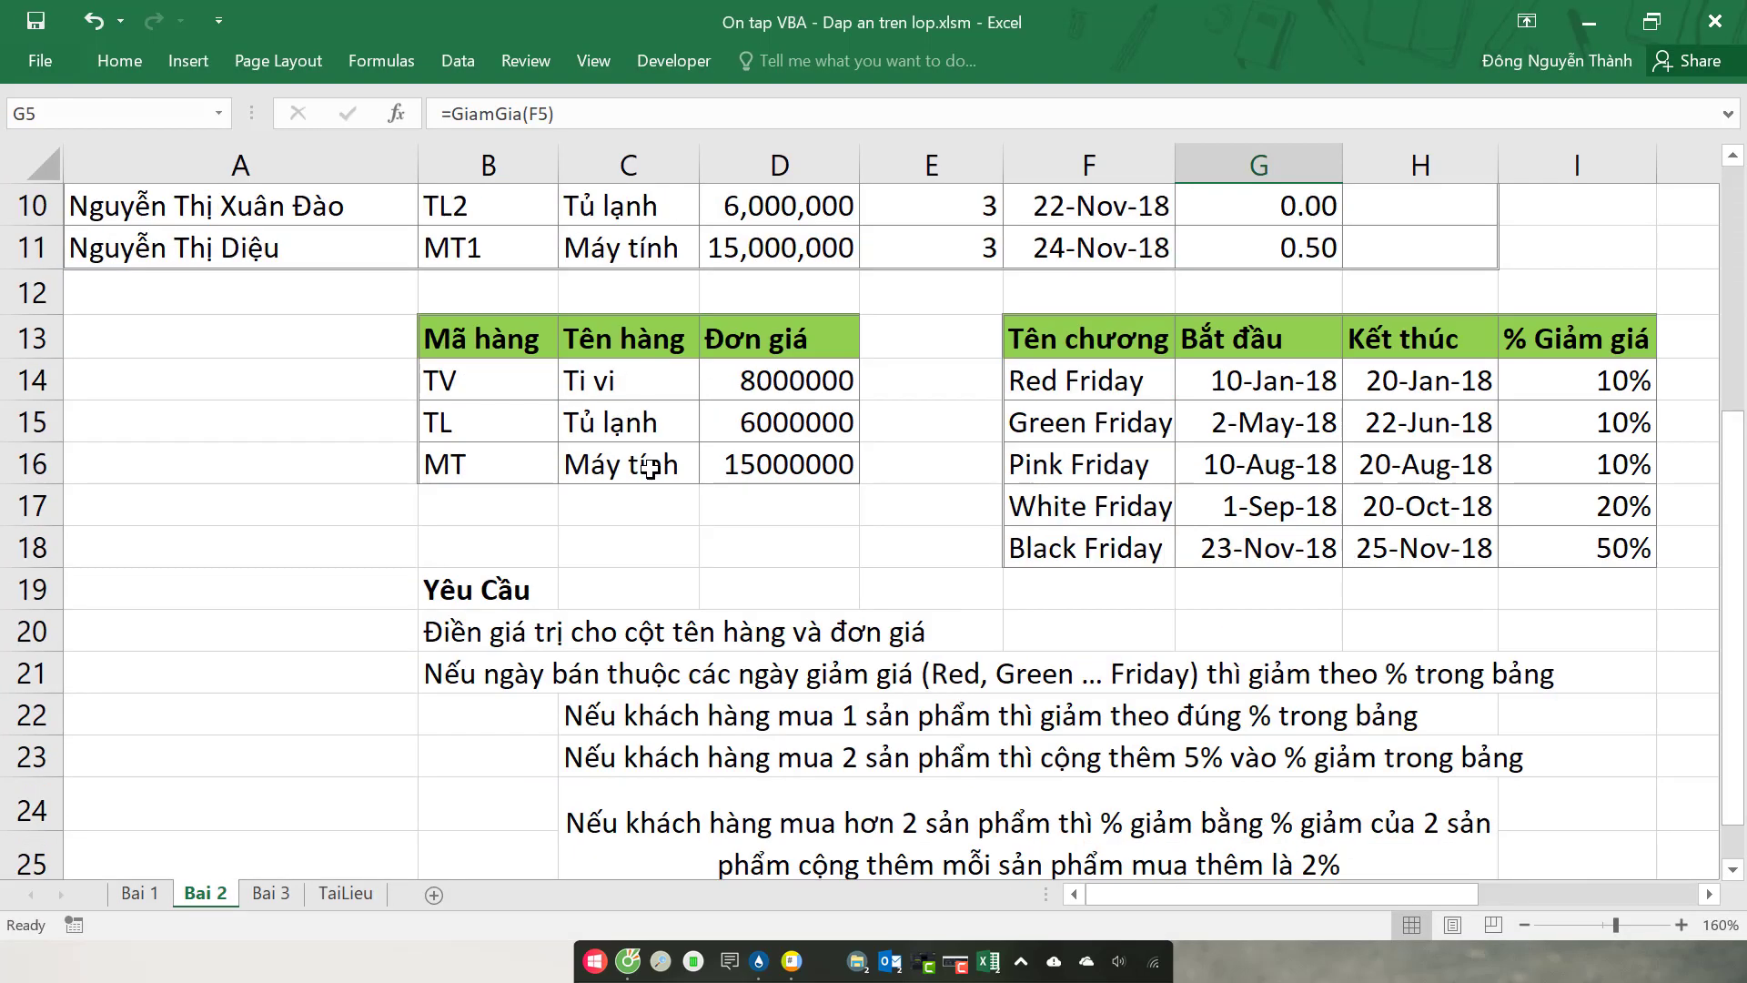
scroll(650, 467, "down", 2)
left_click(697, 497)
left_click(721, 583)
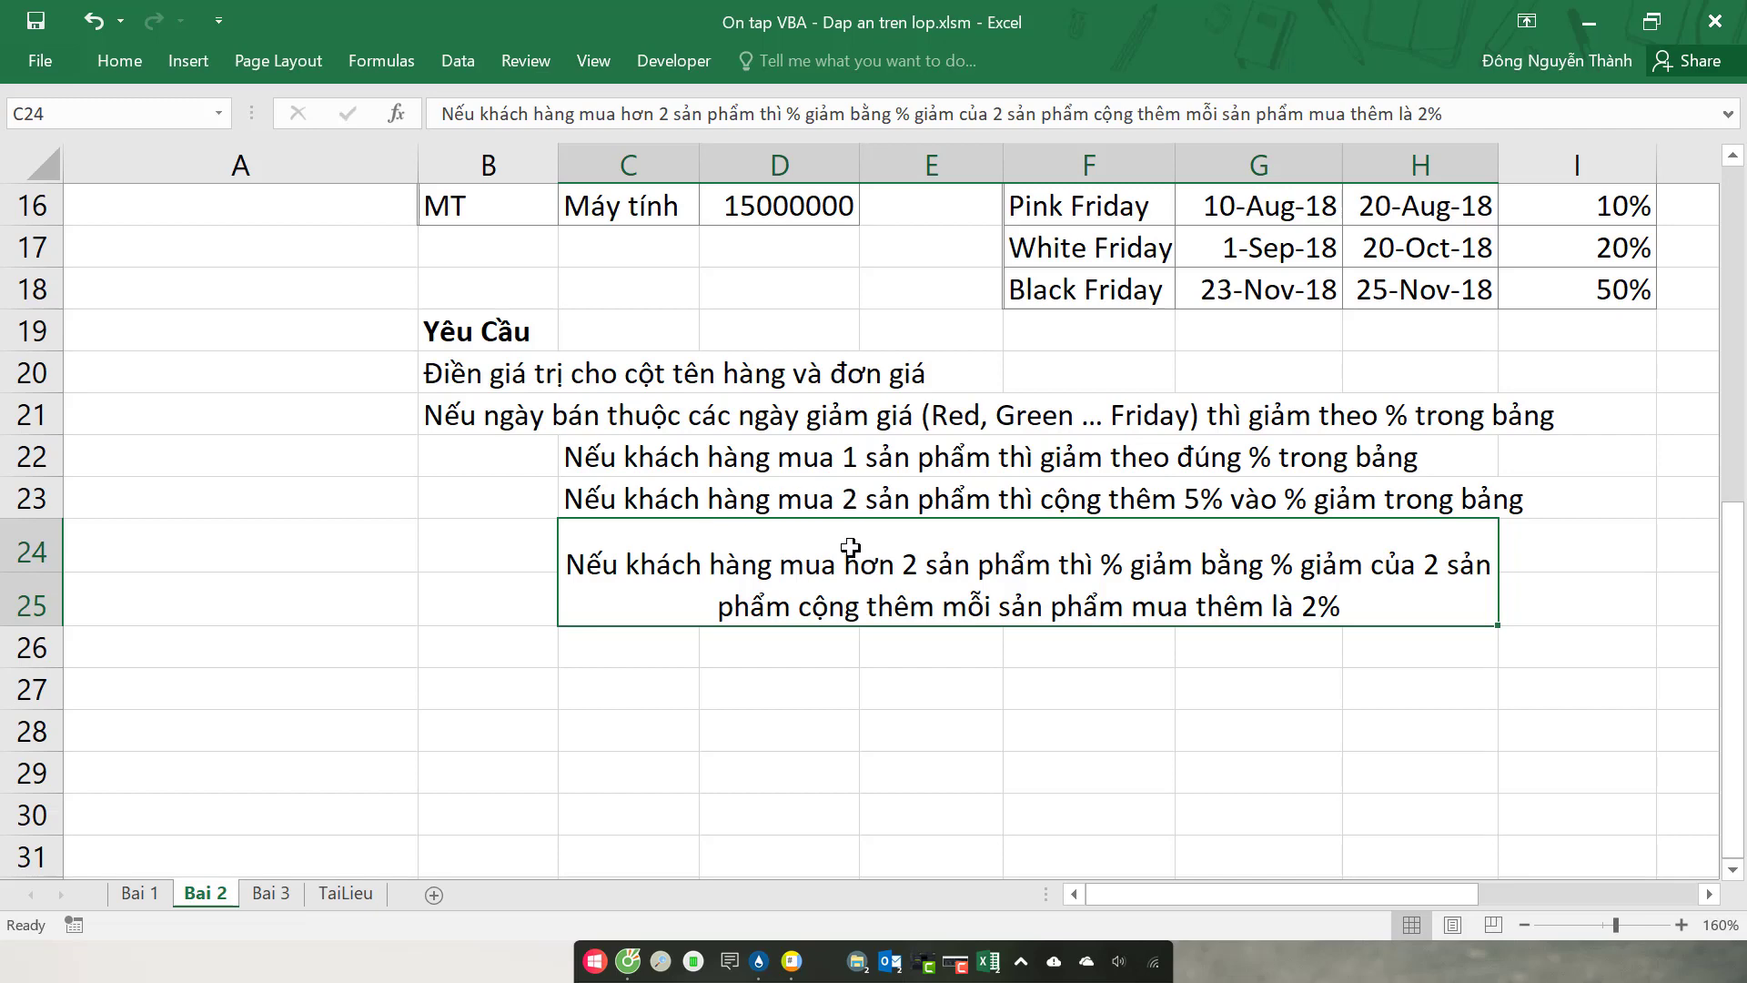
left_click(1572, 15)
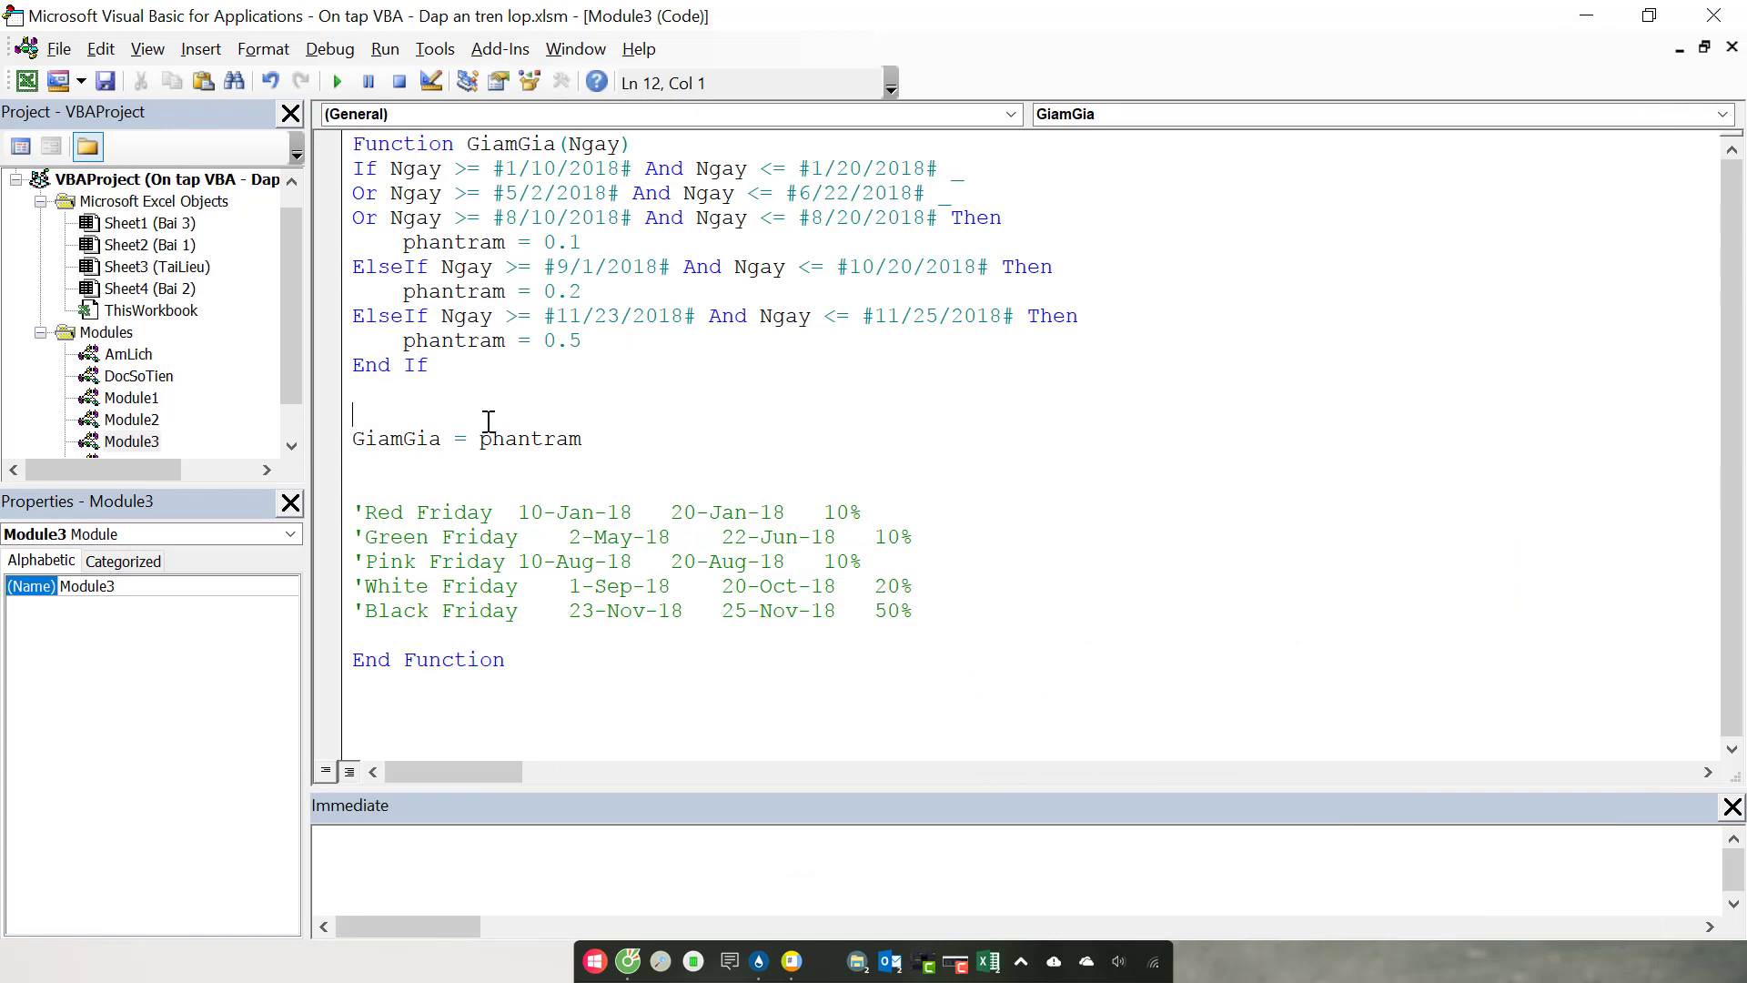
key("alt+F11")
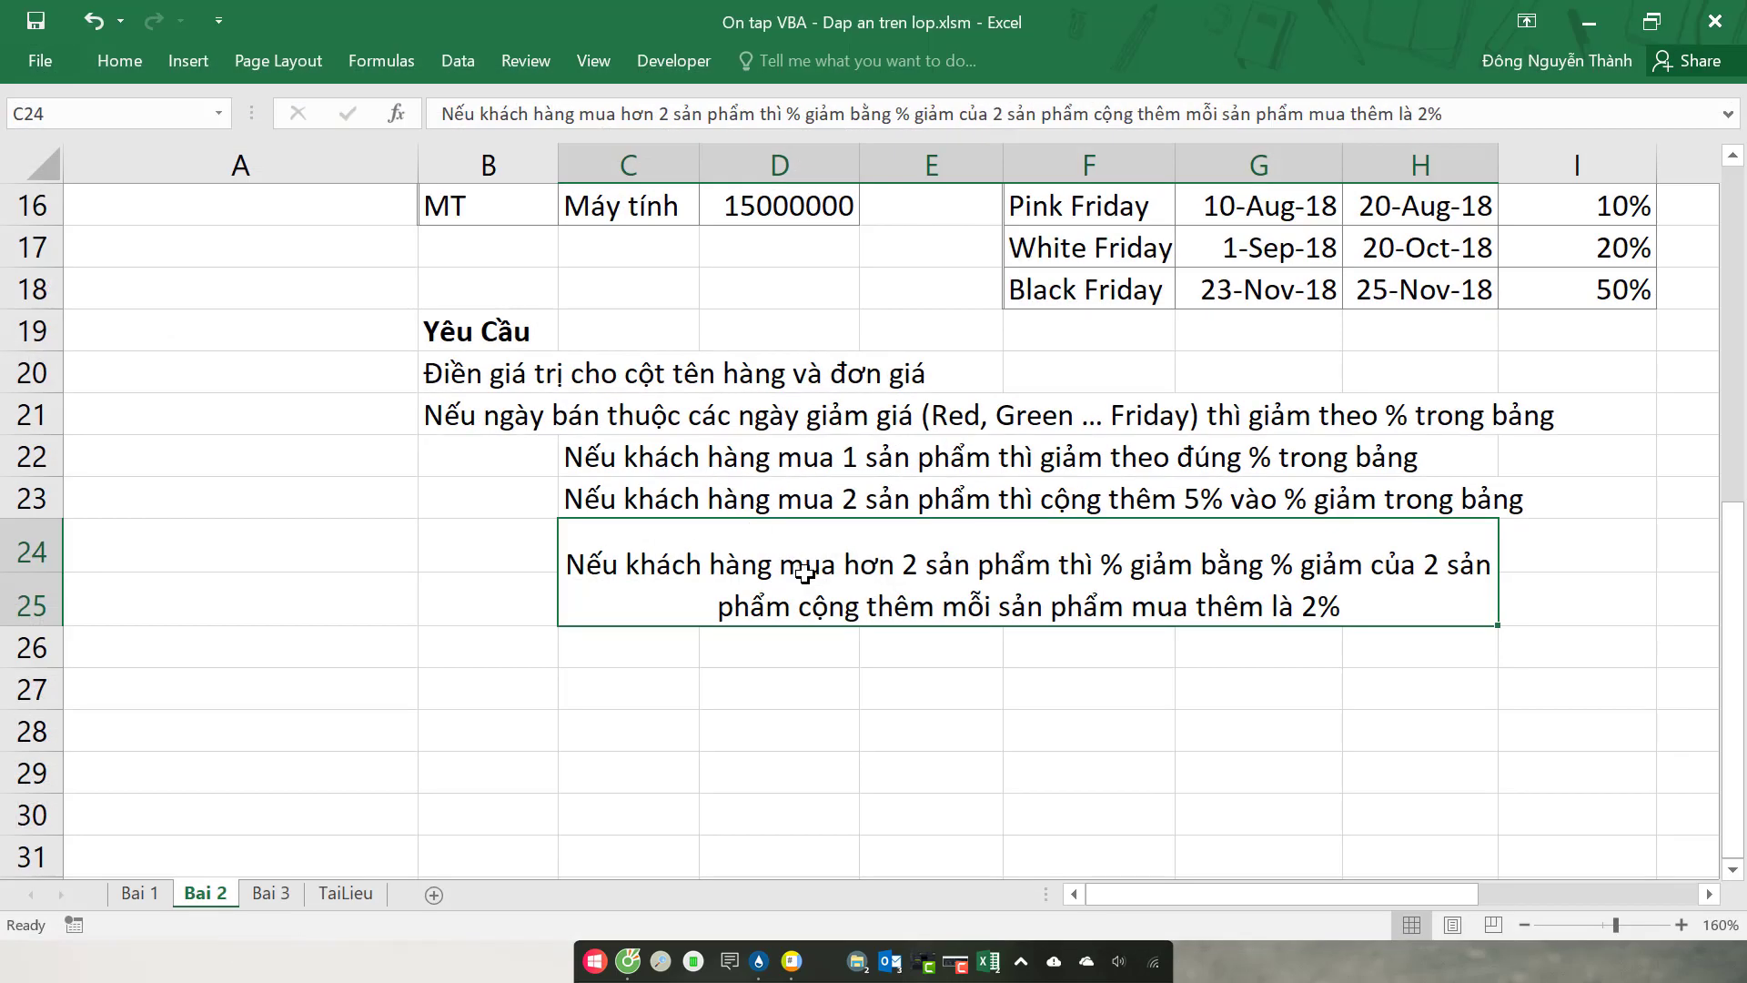
key("alt+F11")
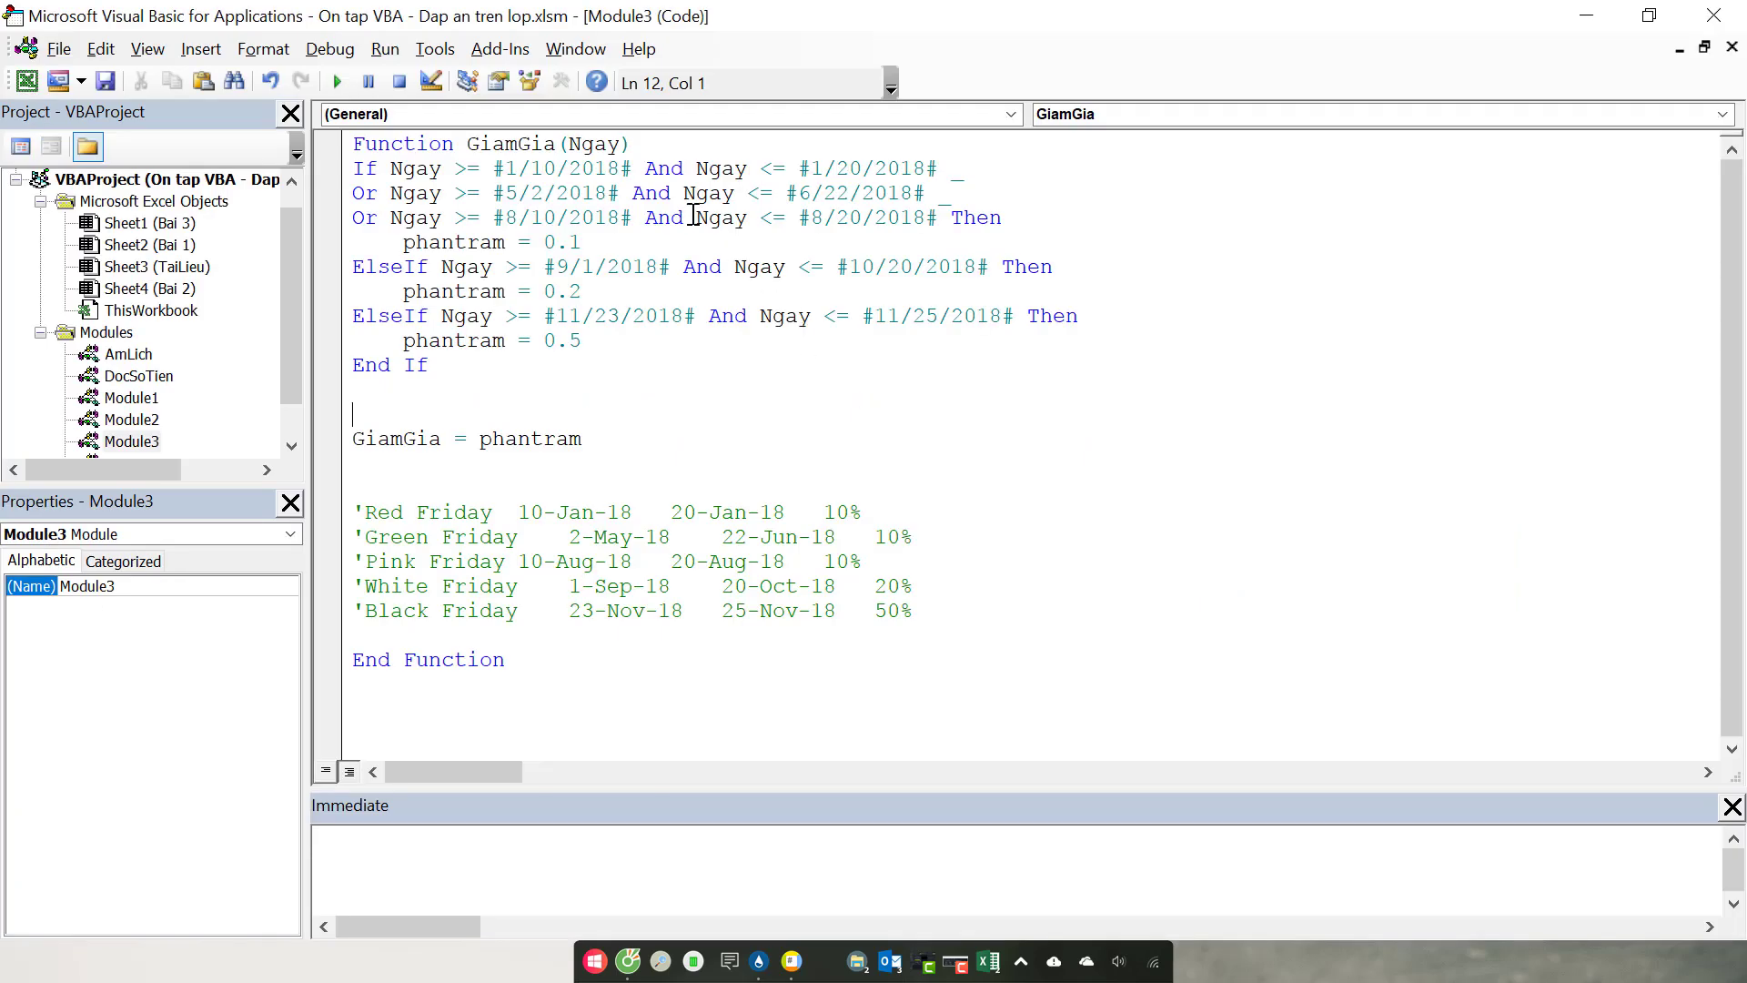
Step: Add SoLuong as a new GiamGia parameter and delete the GiamGia = phantram line
left_click(571, 143)
type("SoLuong,")
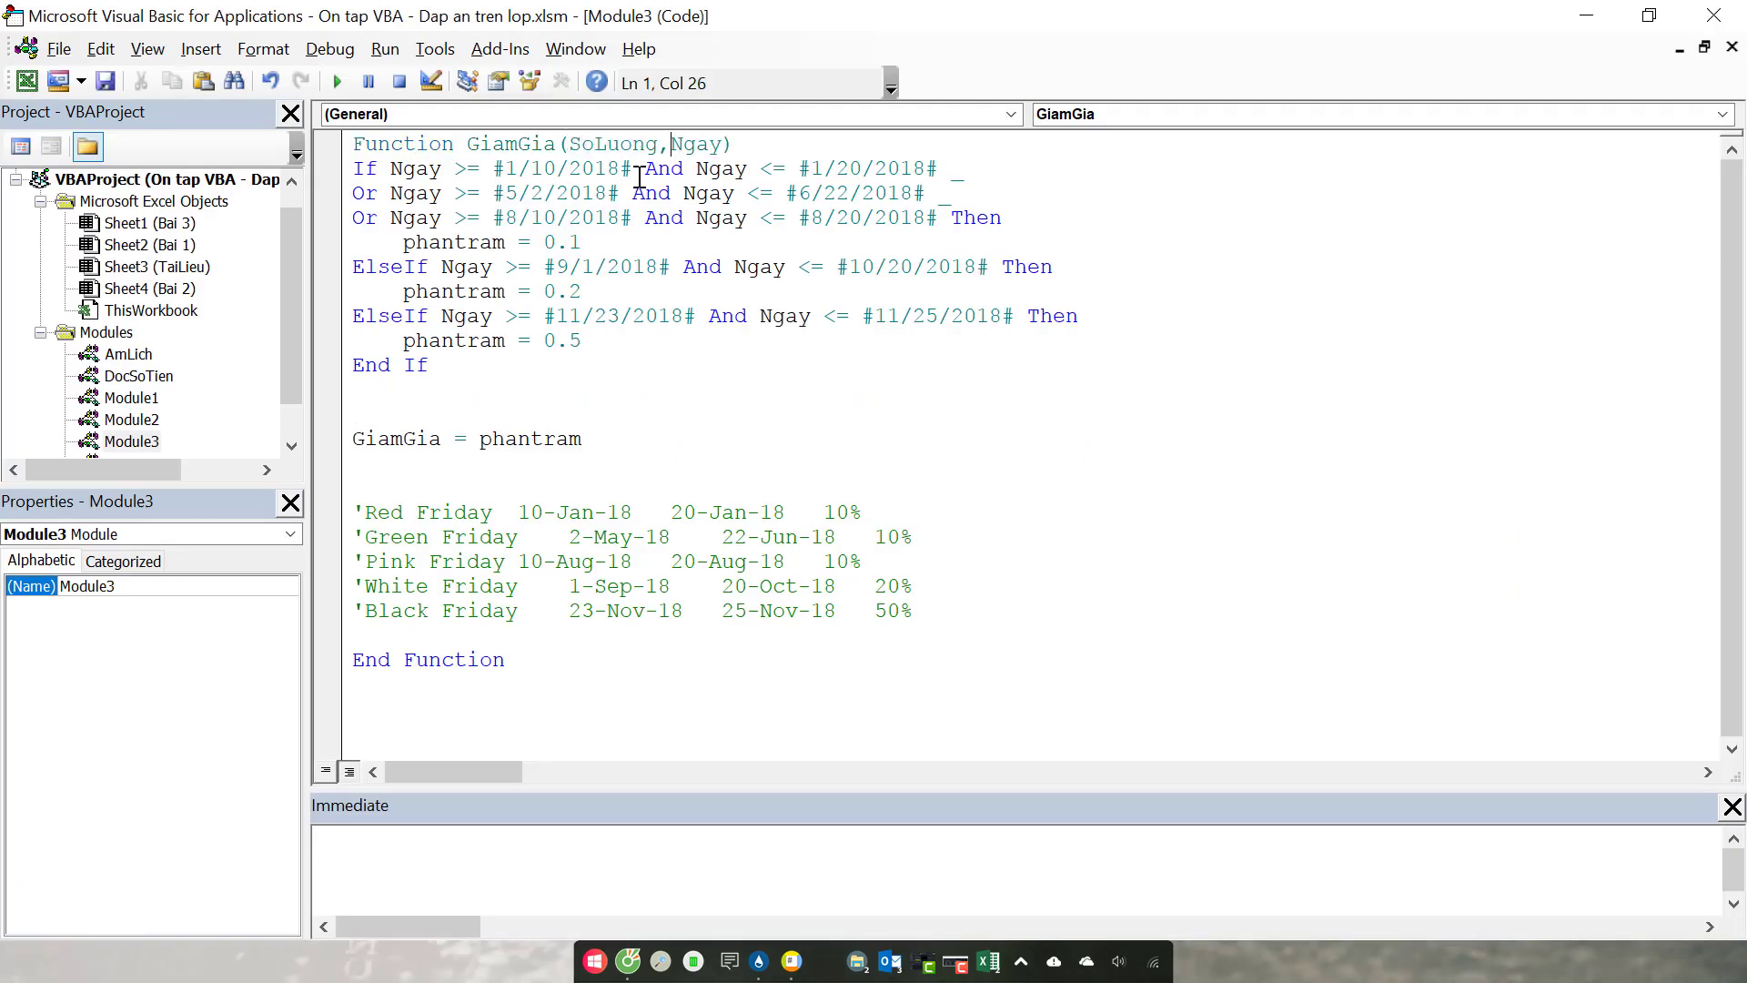
left_click(523, 406)
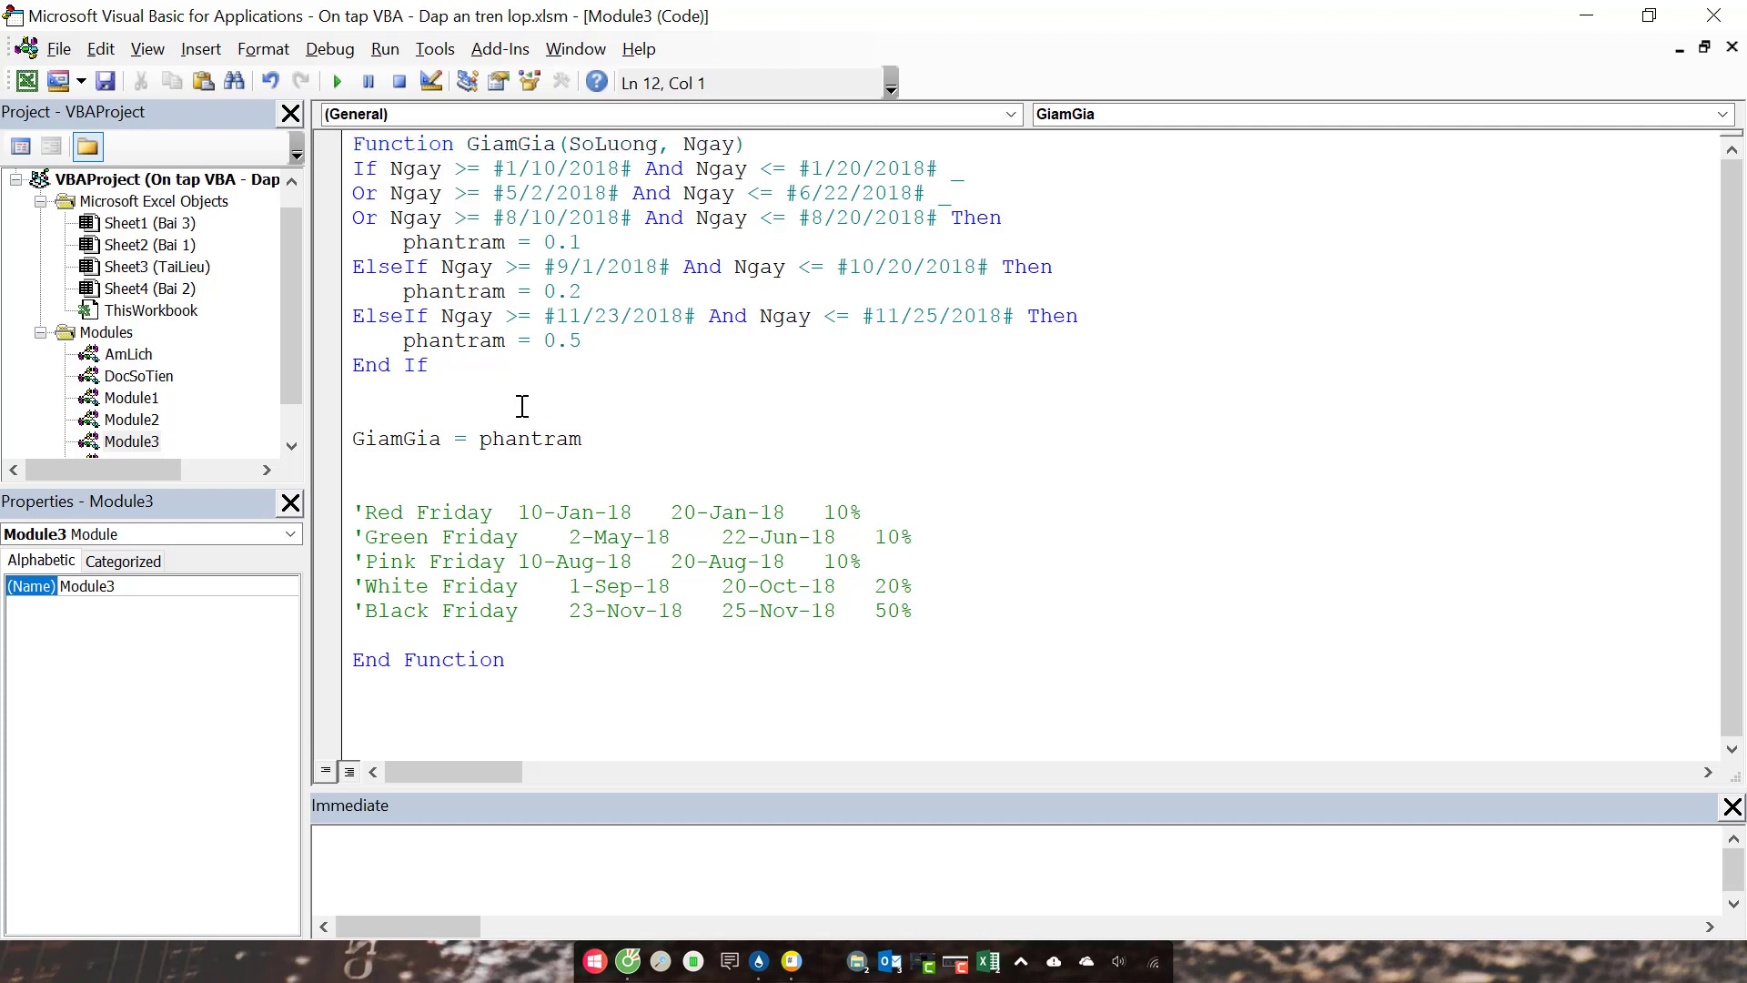
key("shift+Down")
key("shift+Down")
key("Delete")
type("'So")
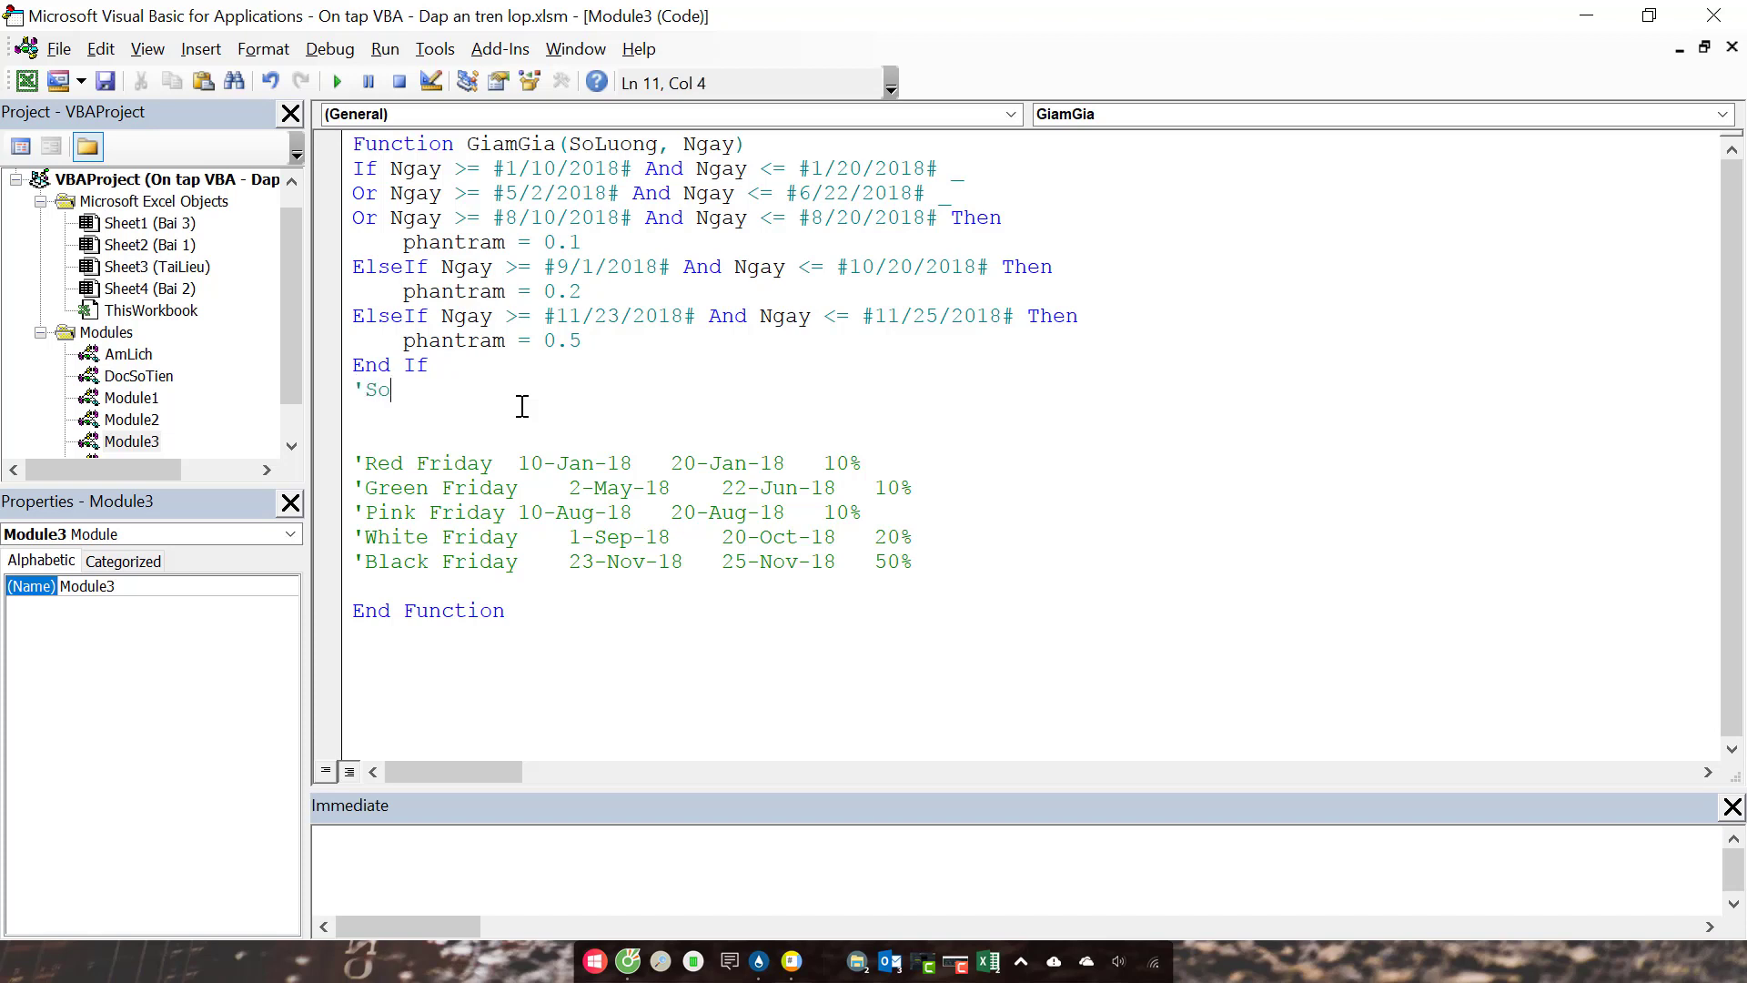
Step: Add 'So luong mua and 'Ngay mua comment headings and delete the five Friday comment lines
type("luong mua")
left_click(355, 168)
key("Return")
type("'Ngay ")
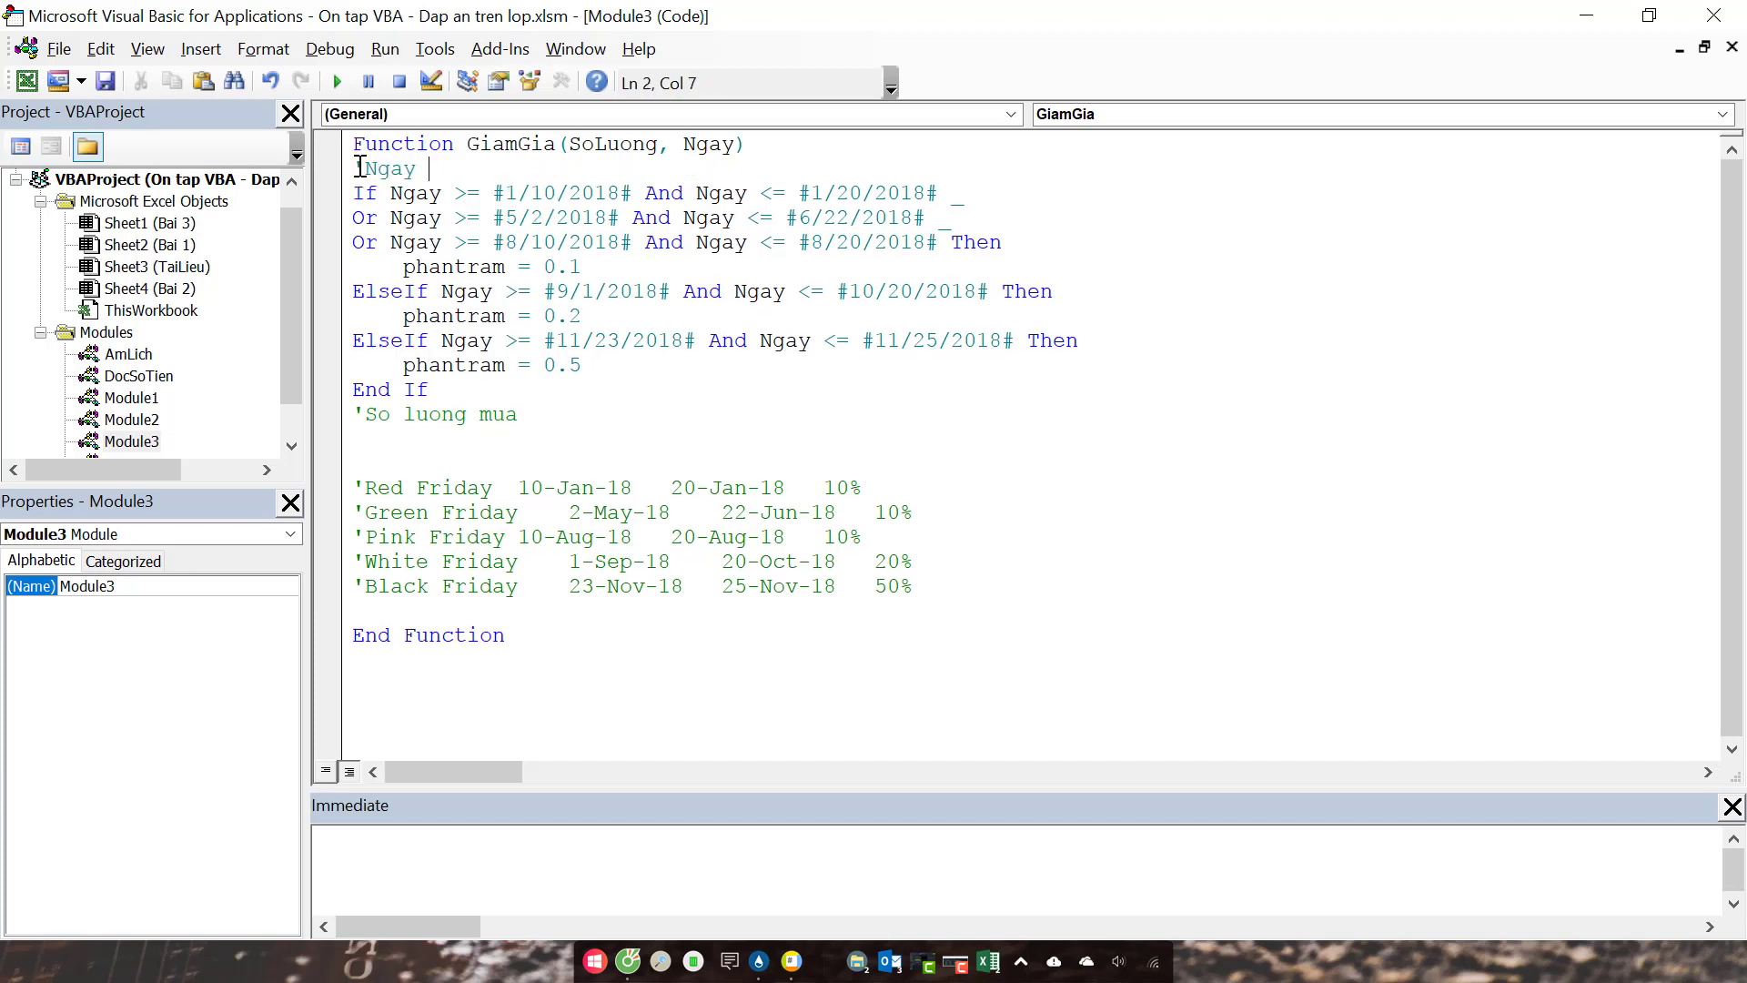
type("mua")
left_click_drag(355, 489, 989, 620)
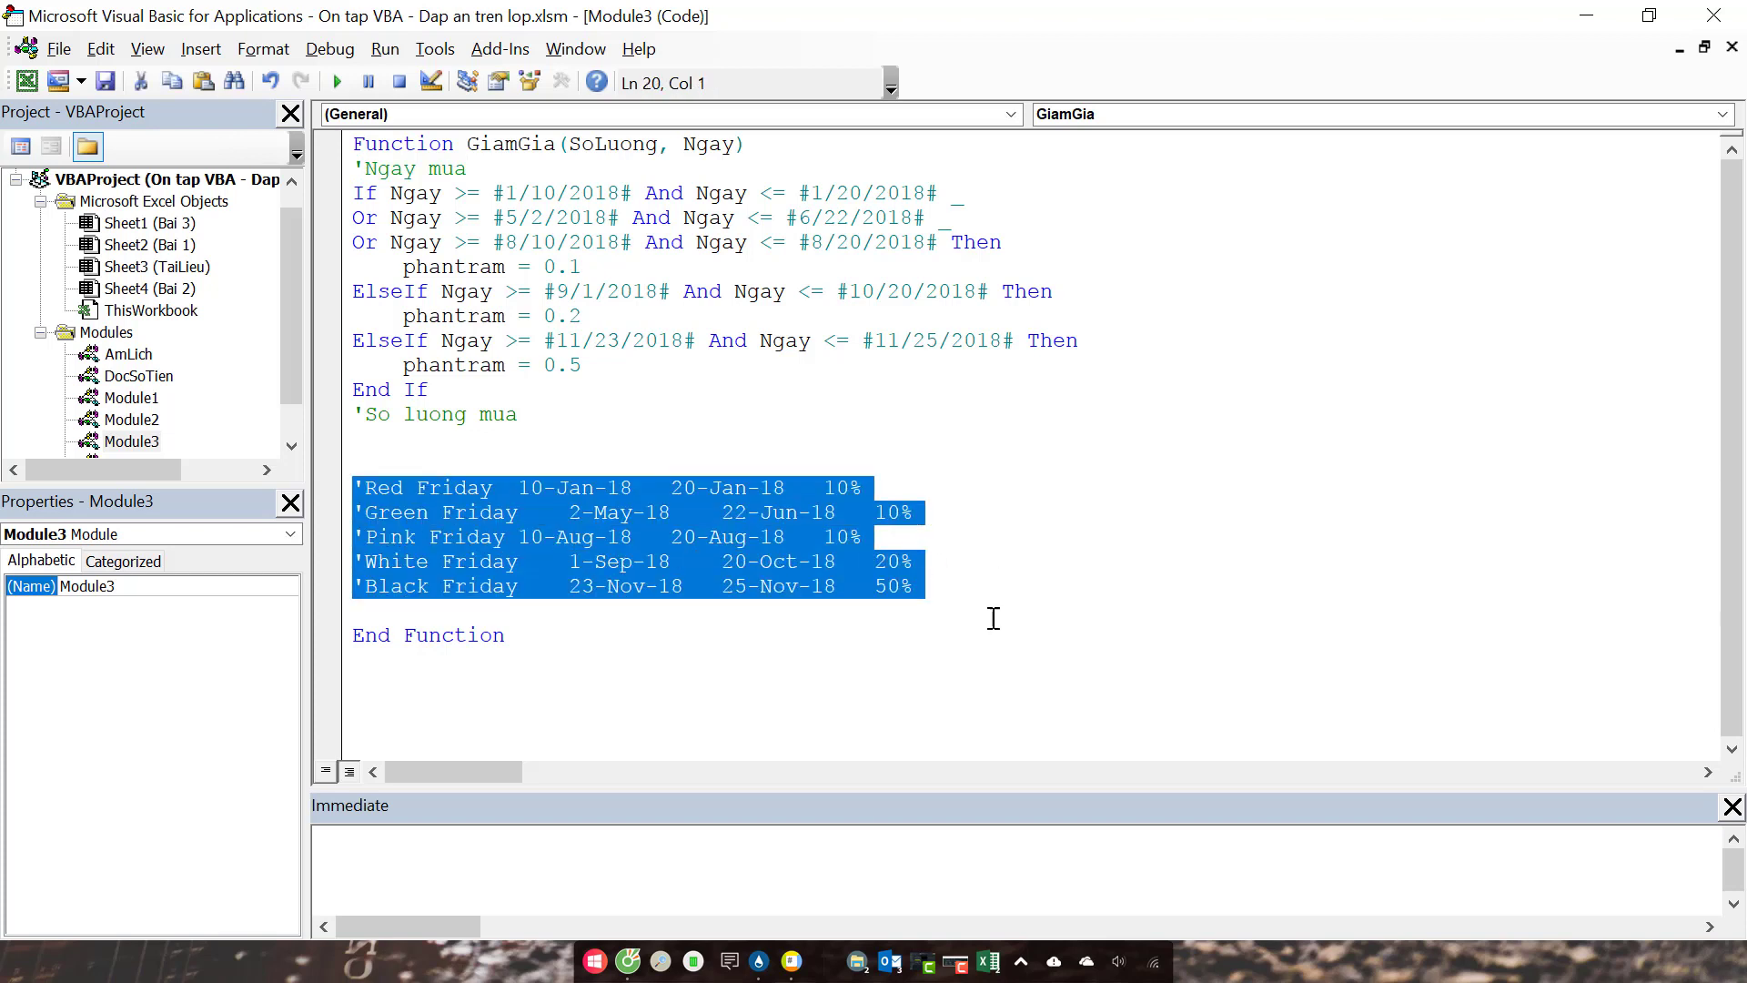
key("Delete")
key("Up")
key("Up")
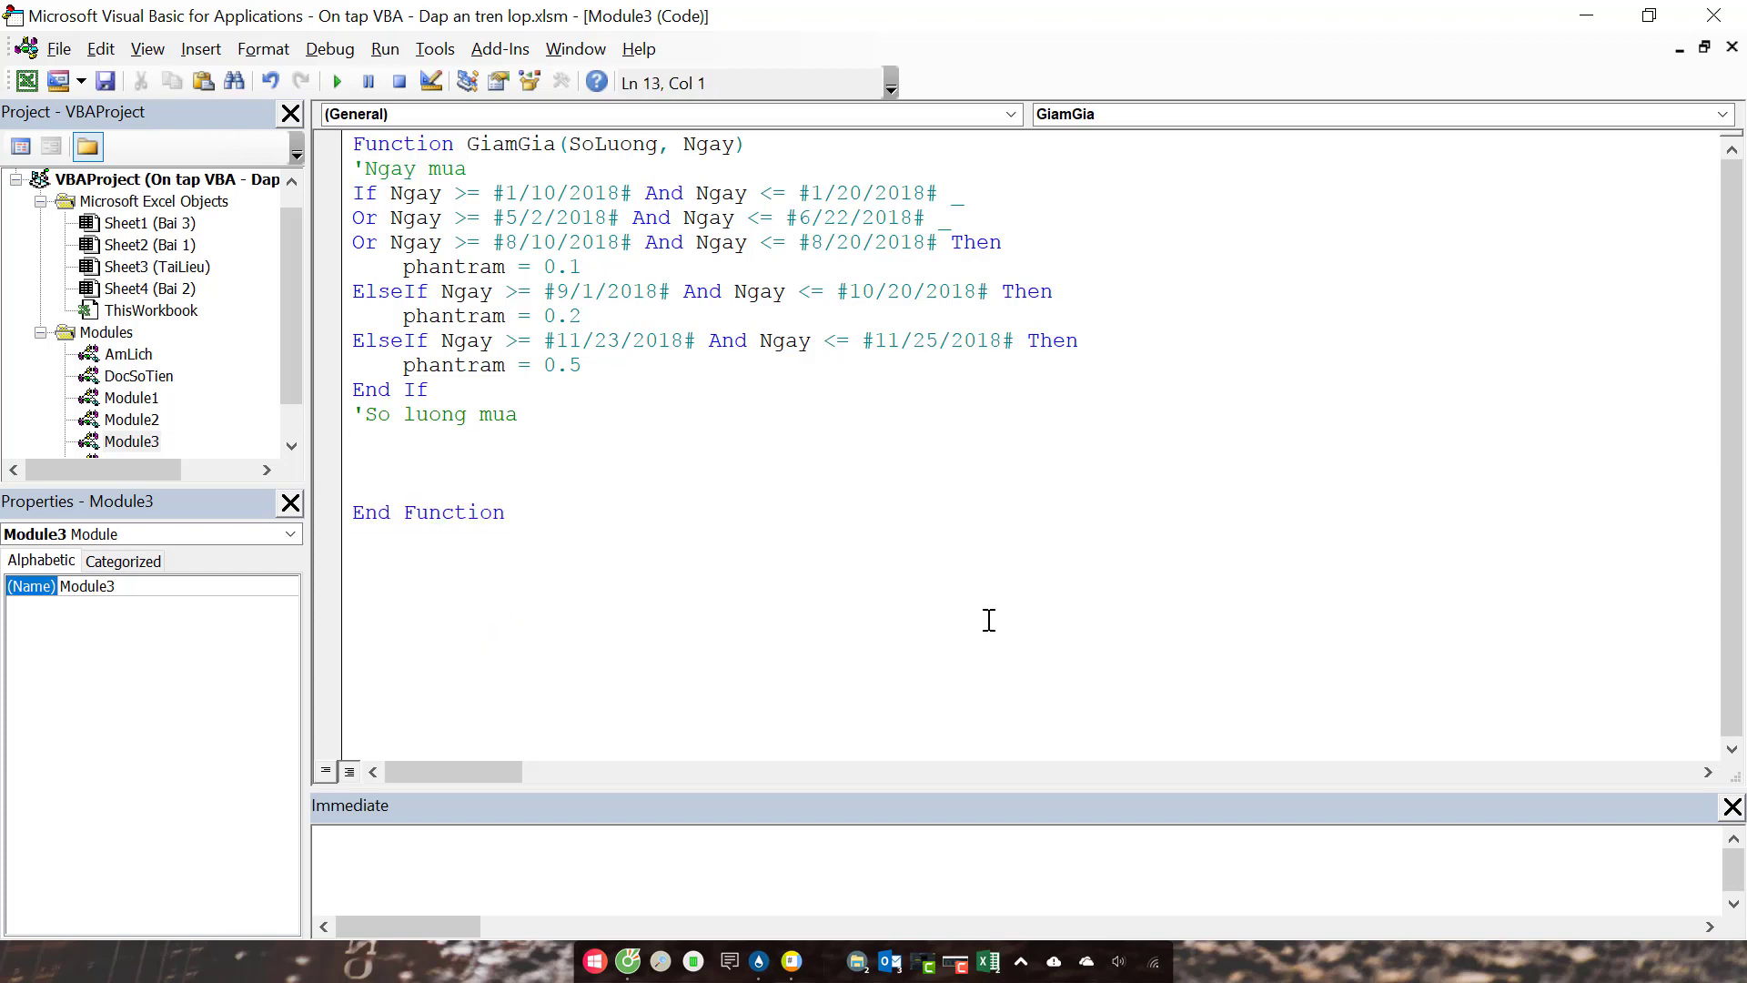
Step: Start an If SoLuong = 1 Then branch setting ptgiam = phantram
type("if So")
type("lu")
key("BackSpace")
key("BackSpace")
type("Luong = 1")
type("then")
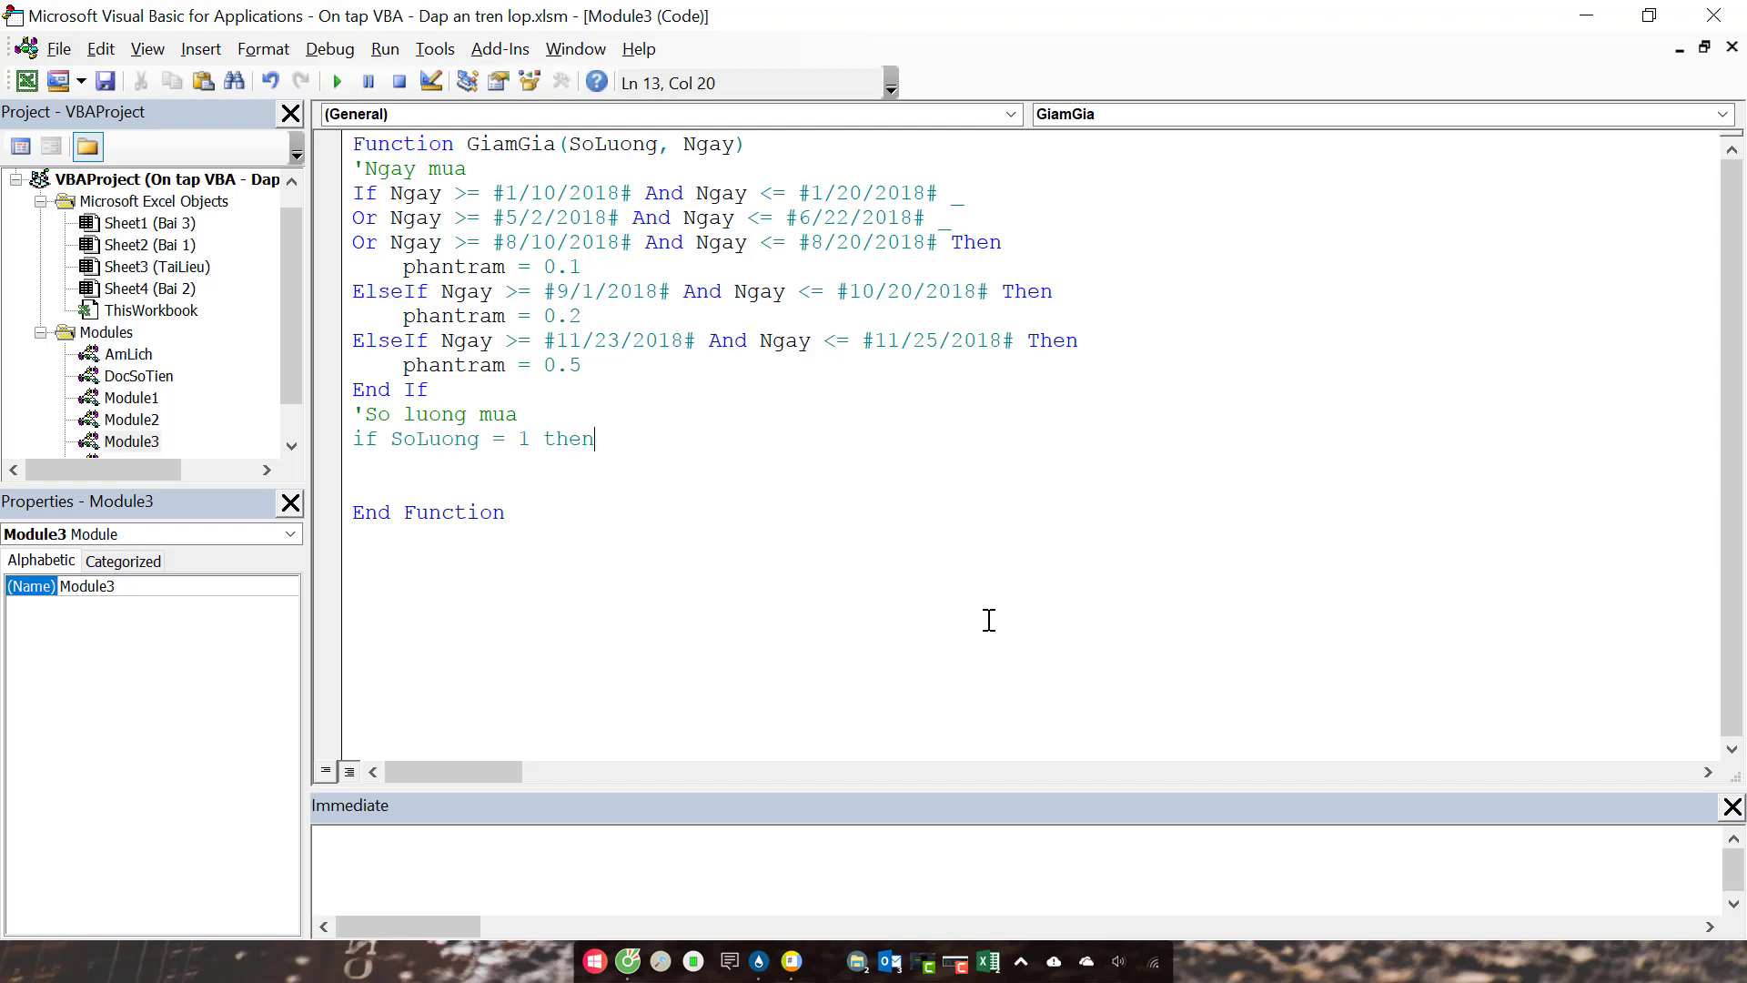
key("Return")
key("Tab")
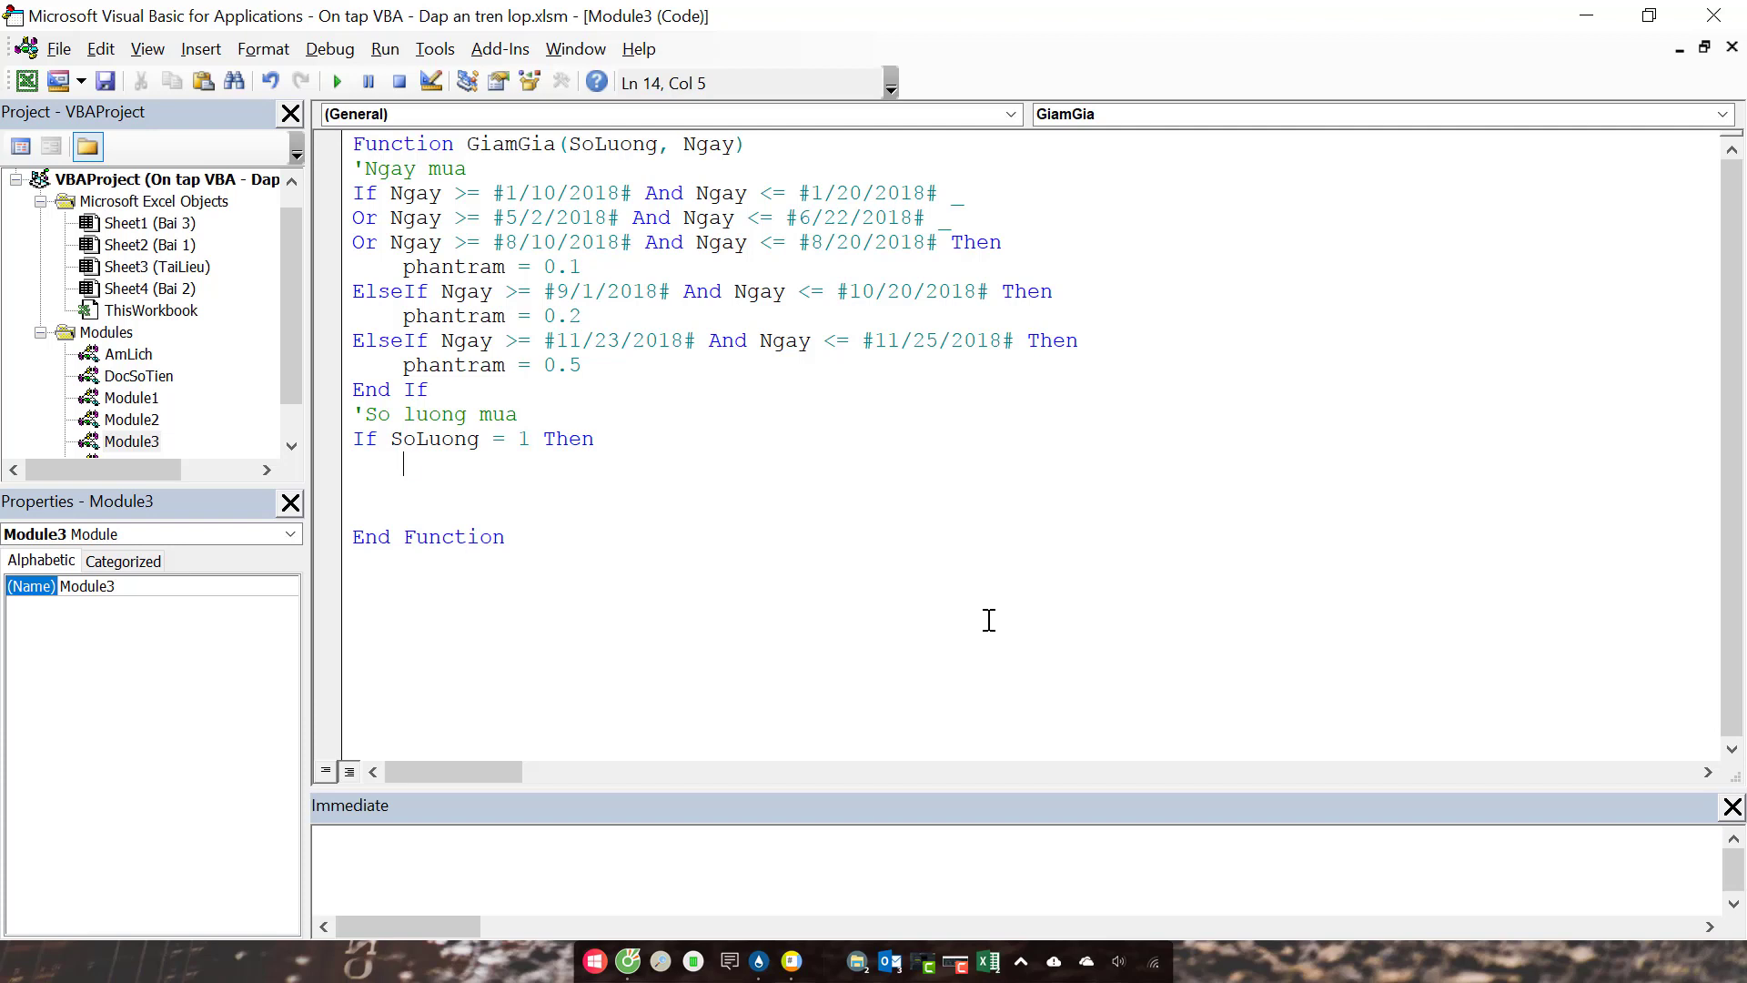
type("ptgiam=")
double_click(482, 316)
key("ctrl+c")
left_click(546, 464)
key("ctrl+v")
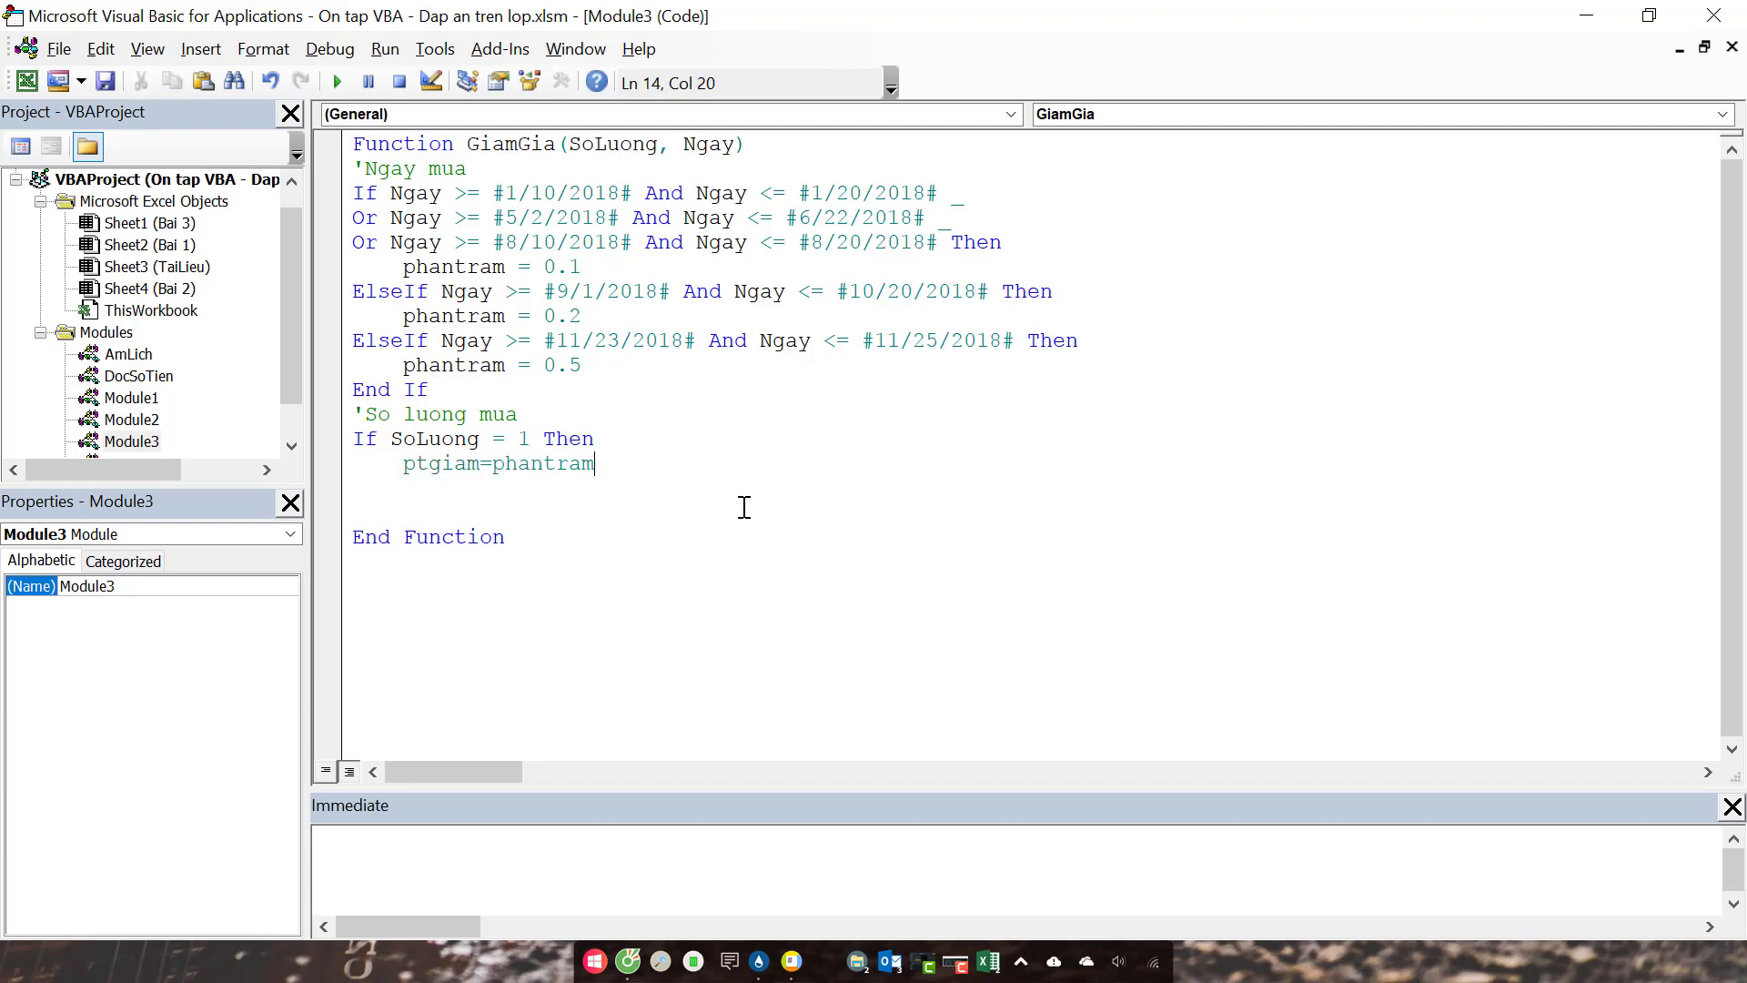
key("Return")
Step: Add an ElseIf SoLuong = 2 Then branch with a copy of ptgiam = phantram
type("else")
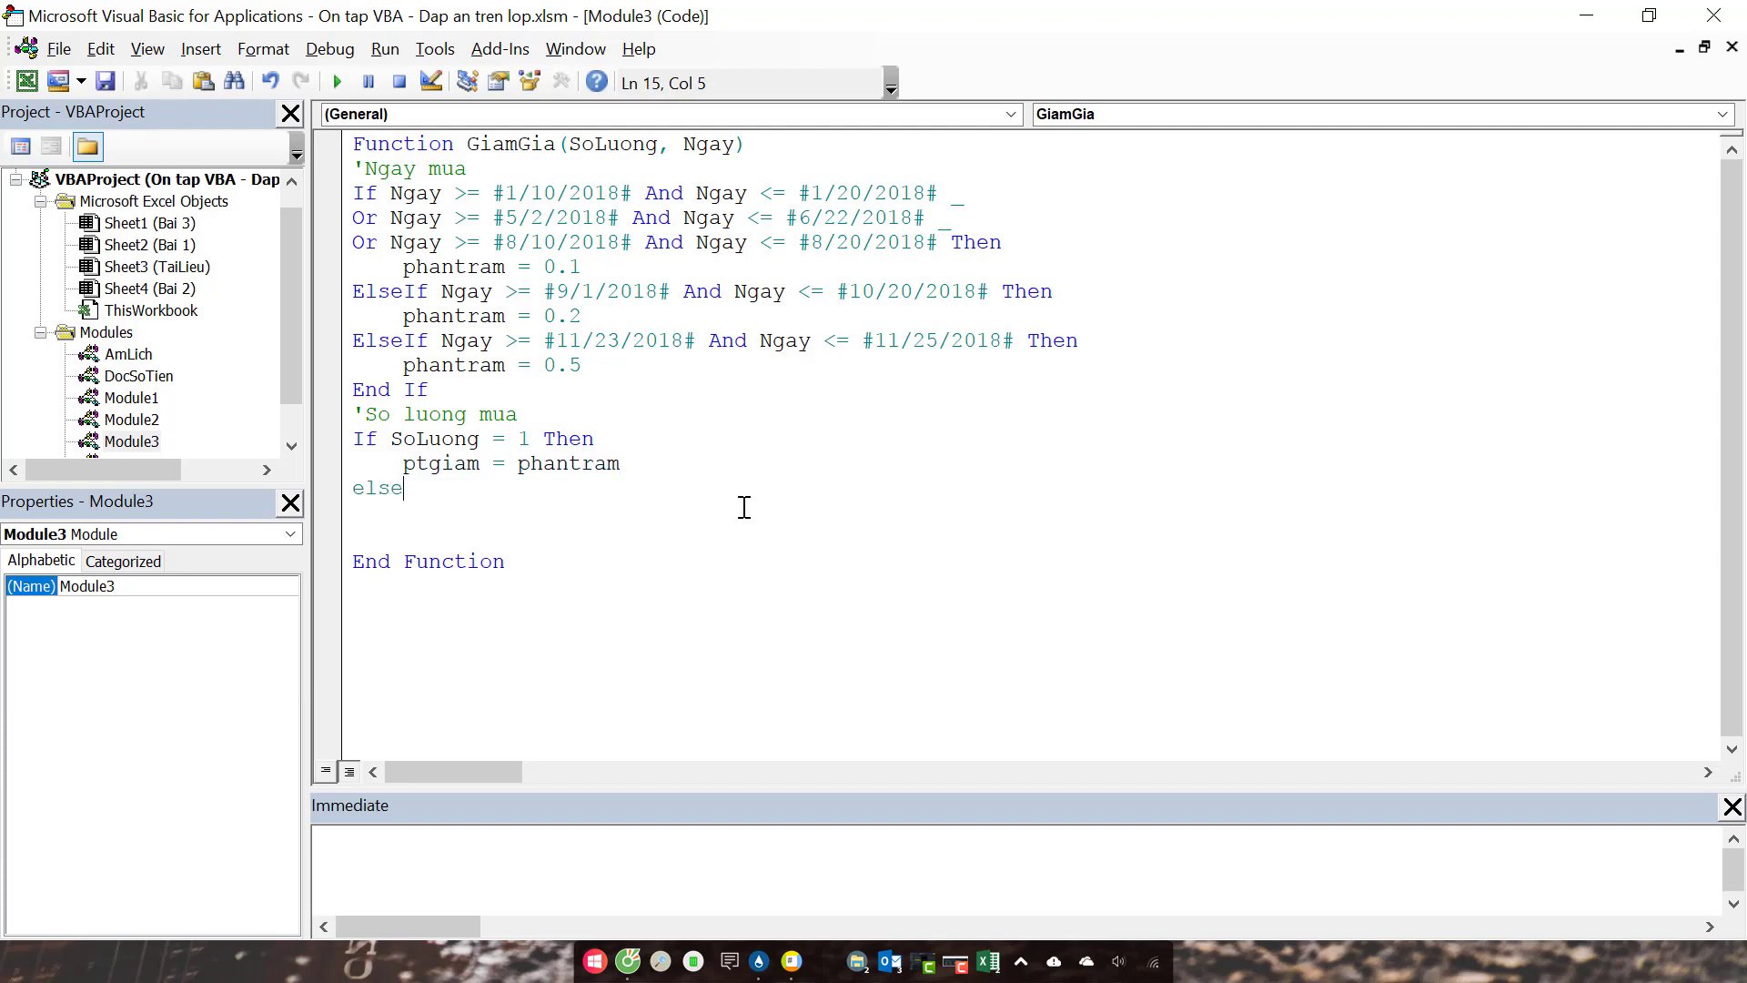
type("if ")
type("SoLuong")
type("=")
key("BackSpace")
type("then")
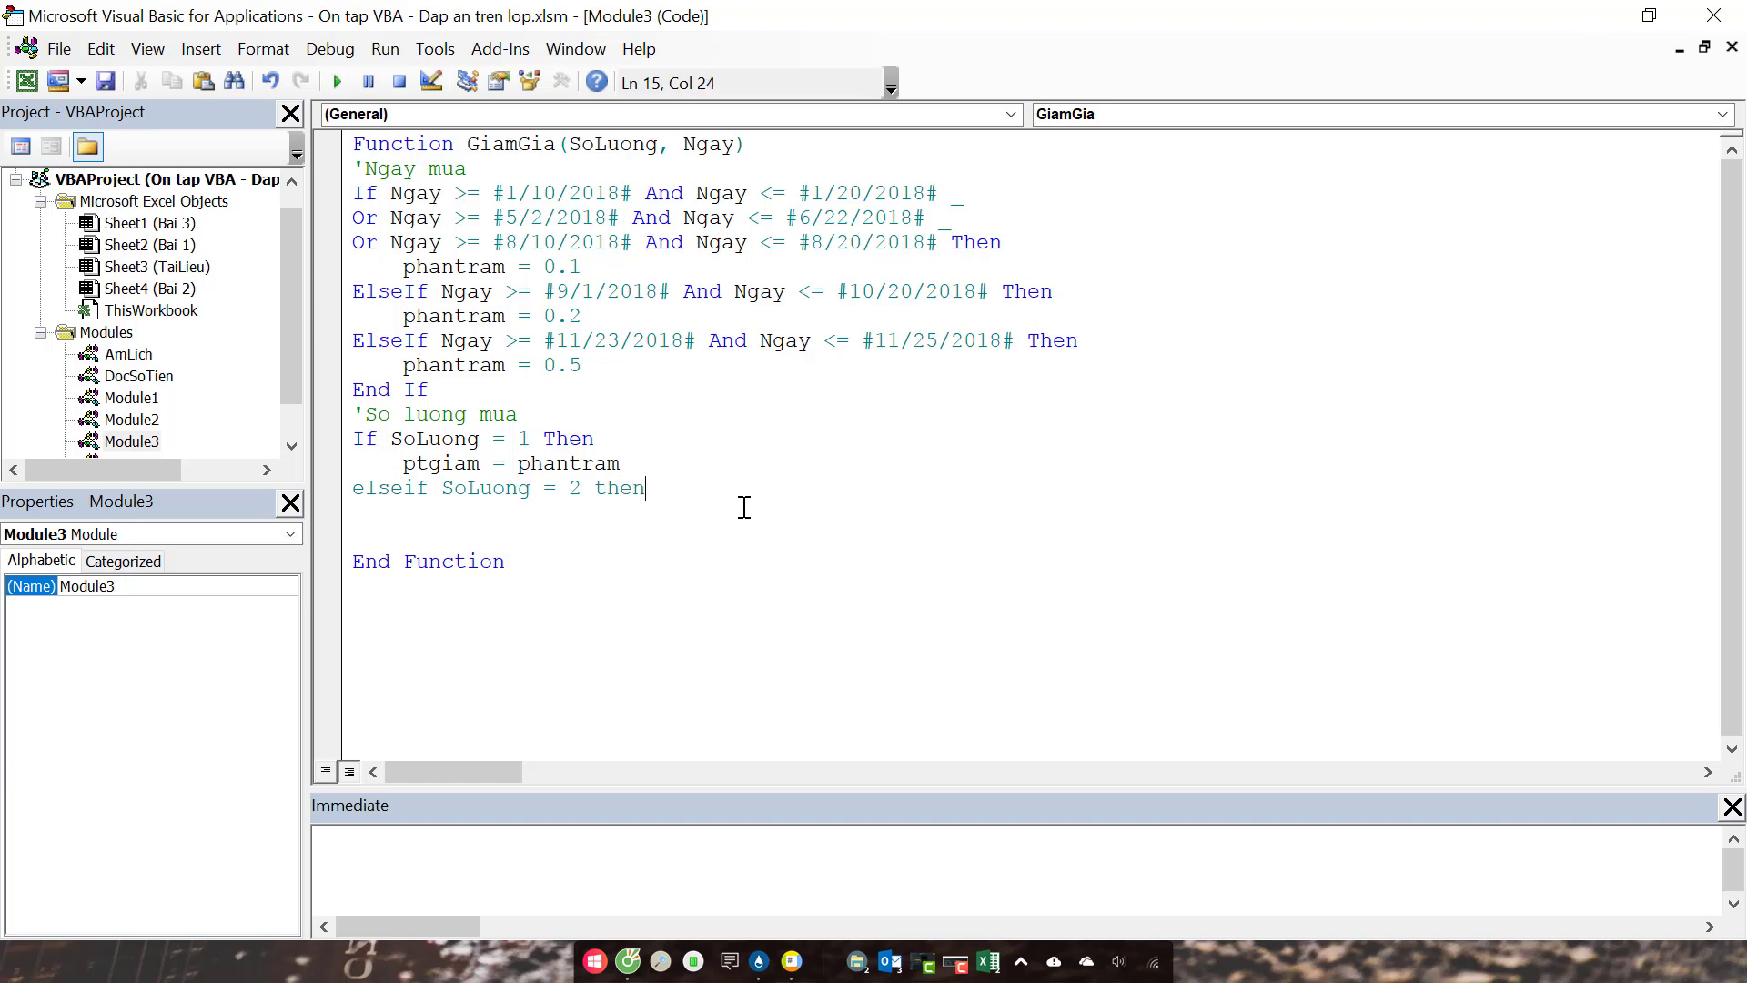
key("Return")
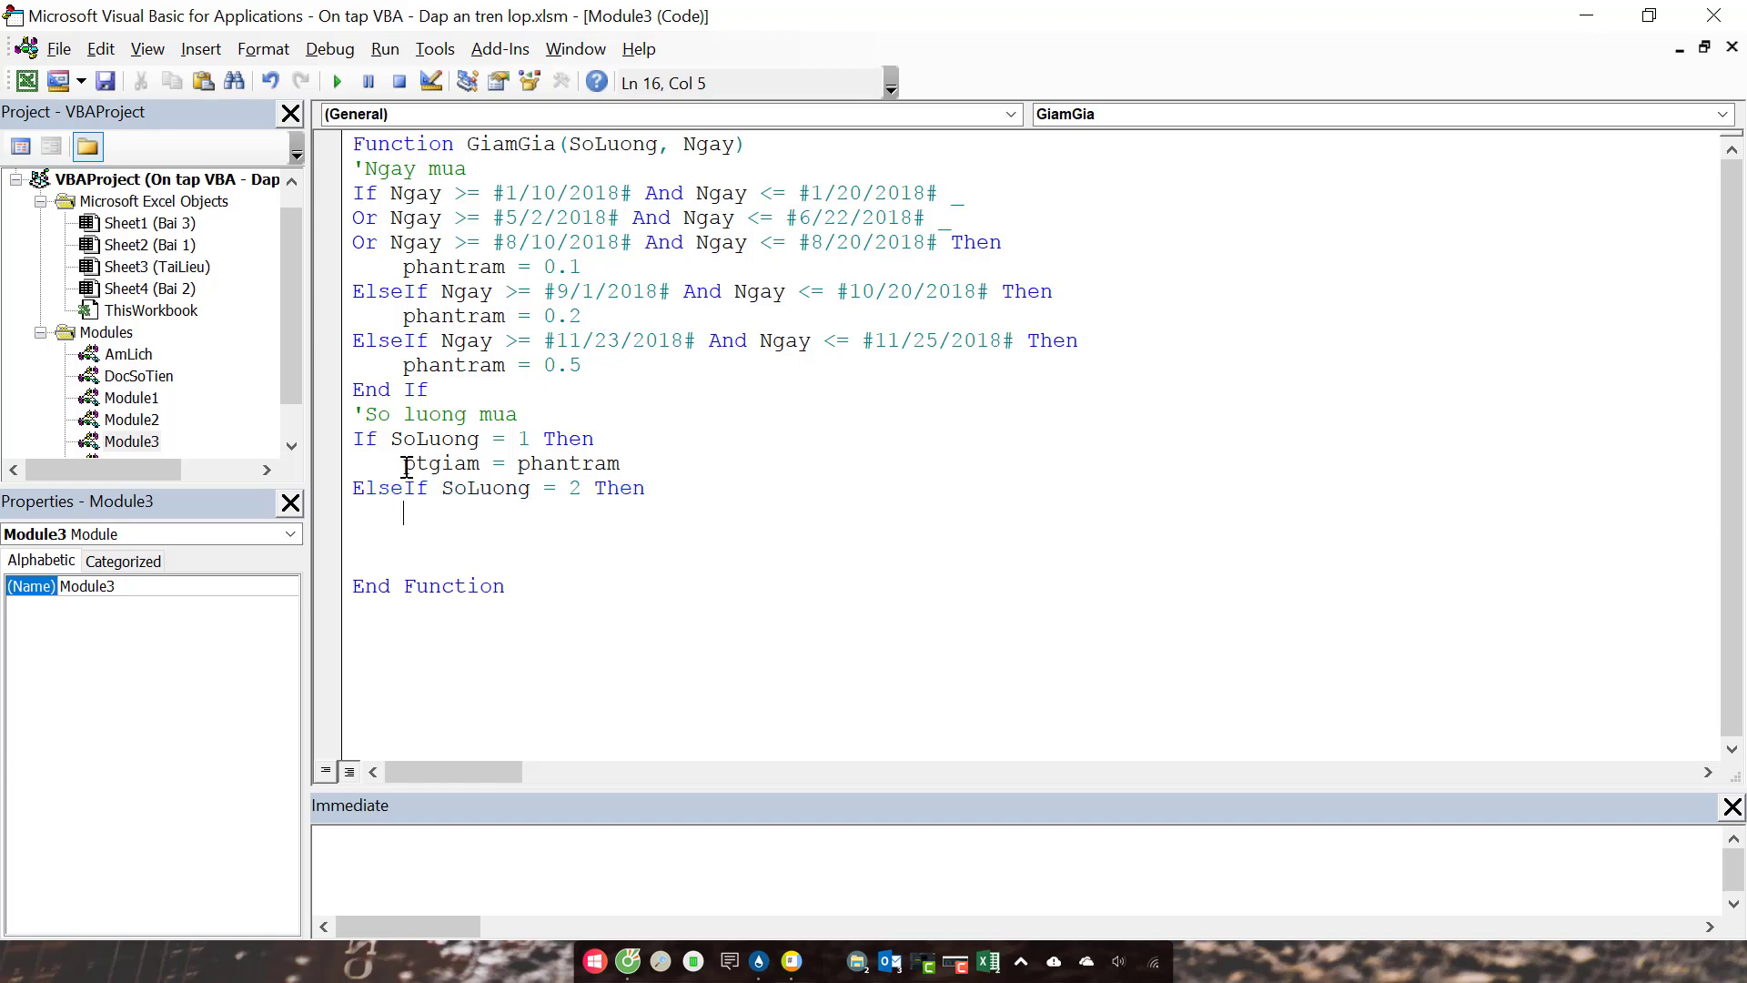
left_click_drag(404, 463, 620, 463)
key("ctrl+c")
left_click(566, 512)
key("ctrl+v")
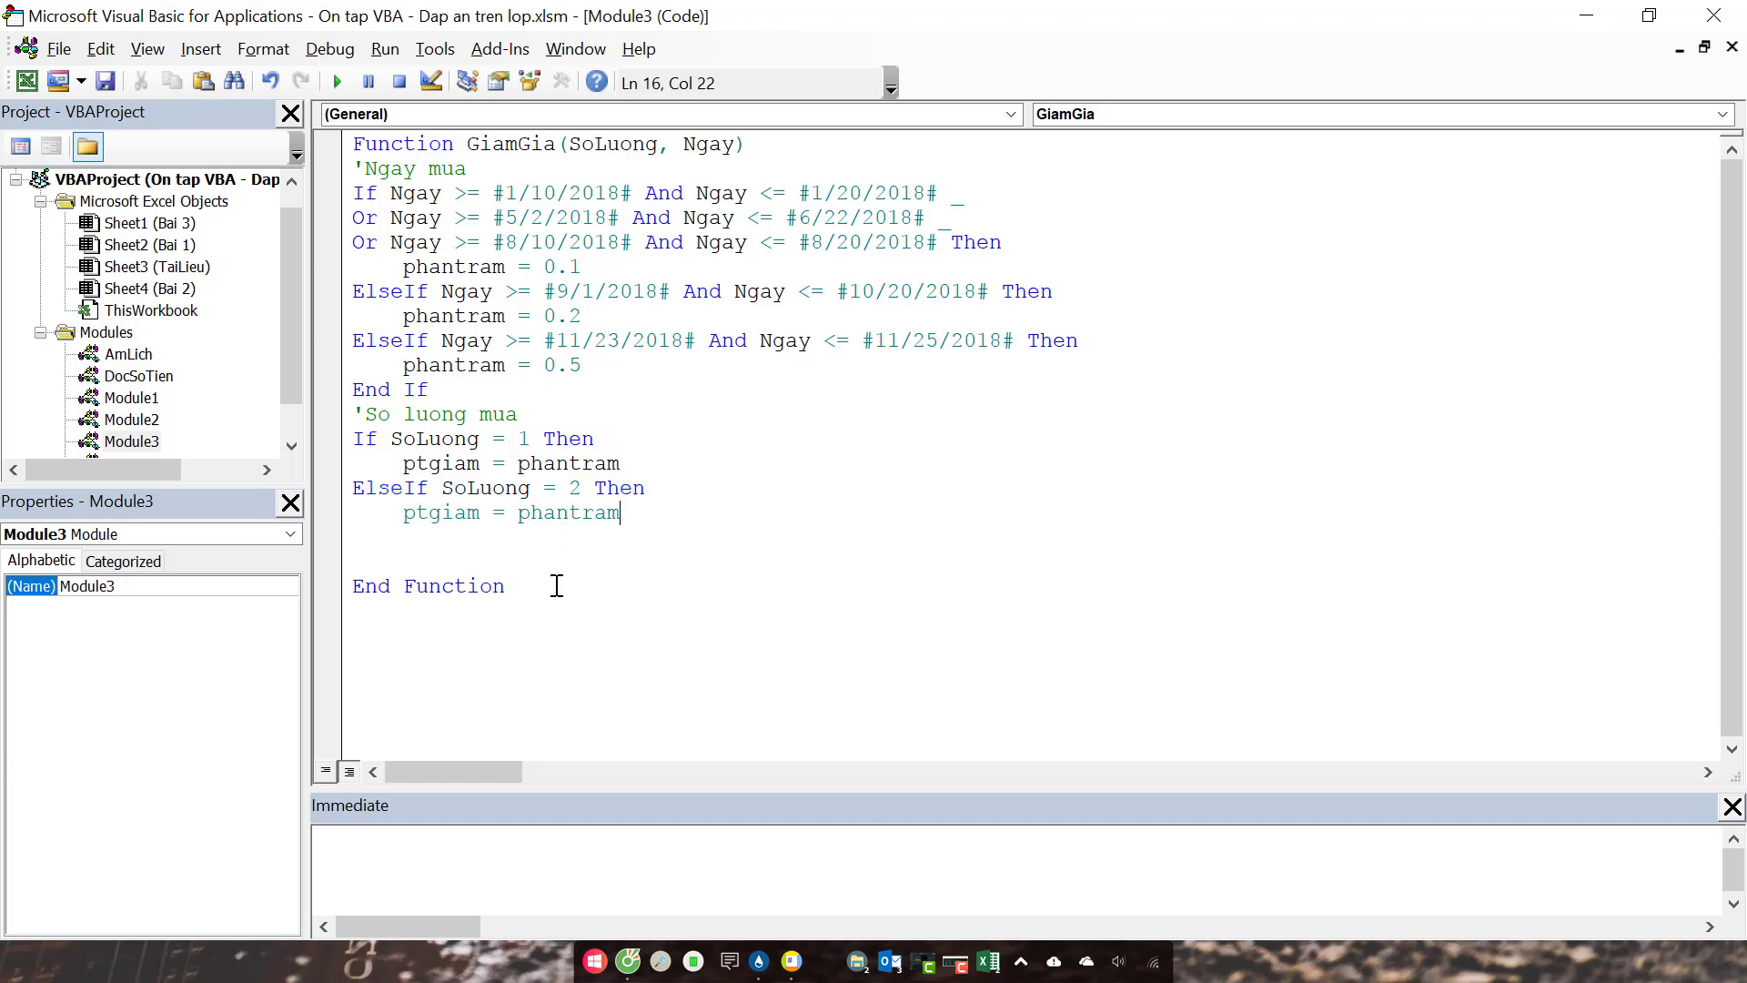
Step: Check the 5% two-item bonus in C23 and make the ElseIf branch add 0.05
key("alt+F11")
left_click(637, 499)
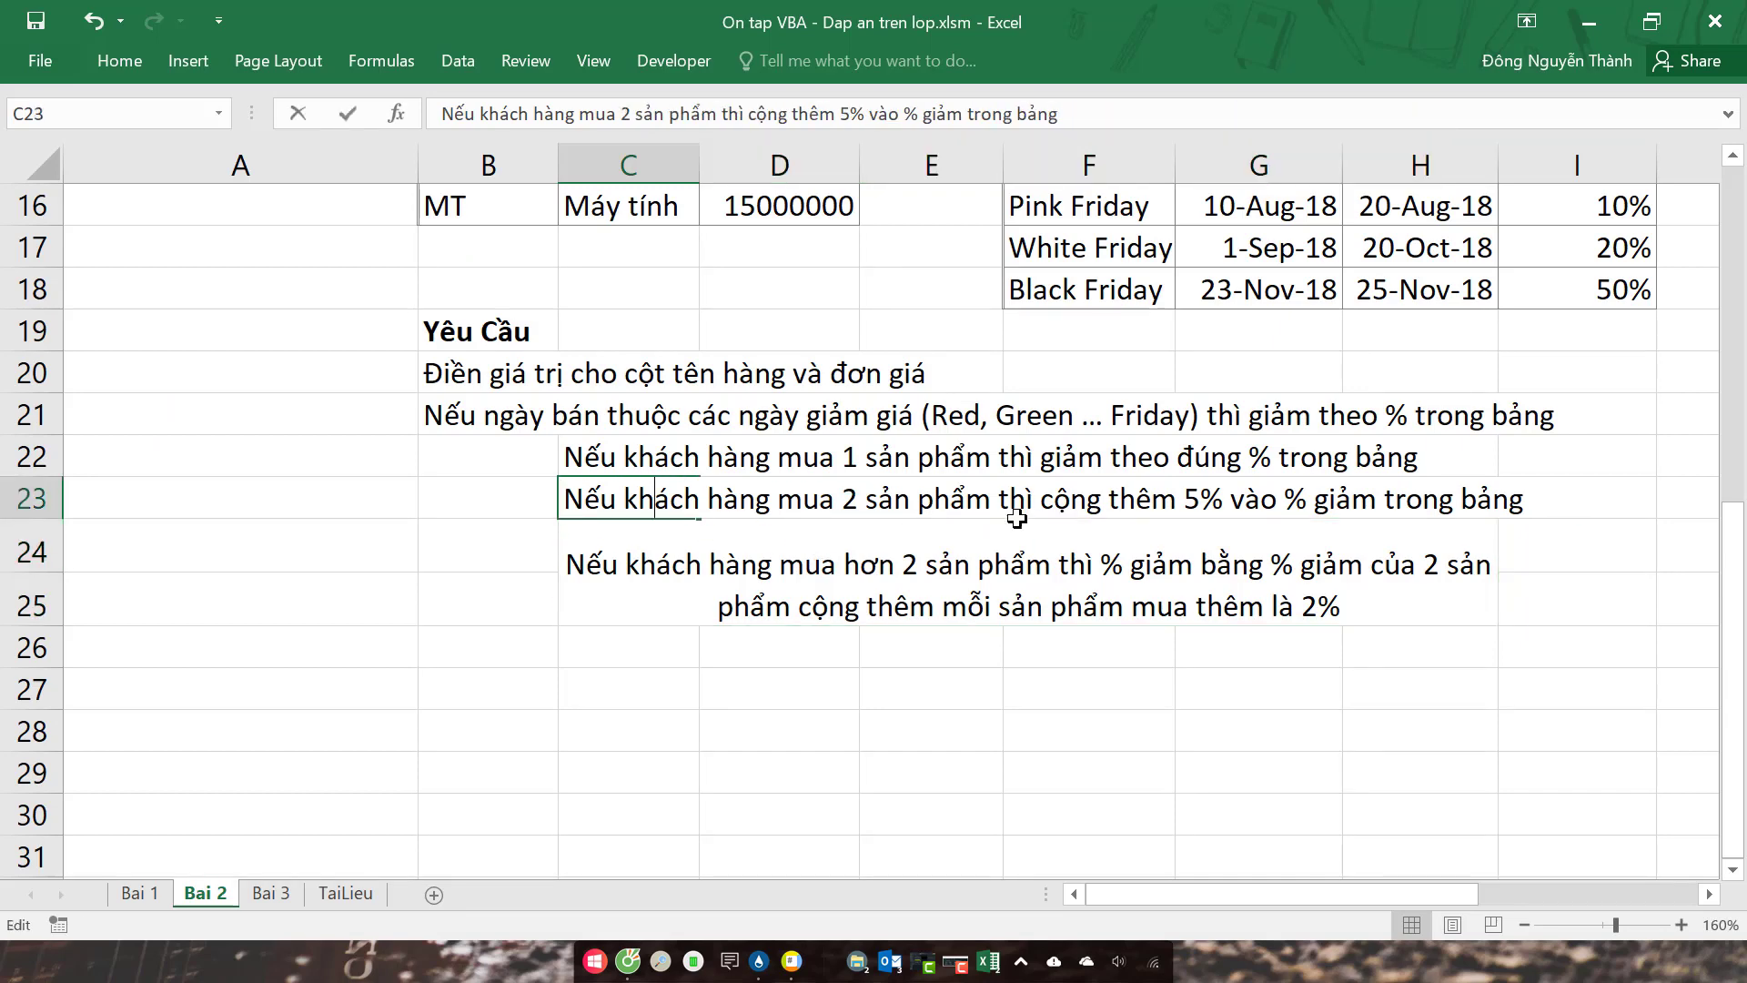
double_click(1183, 499)
left_click_drag(1184, 499, 1341, 499)
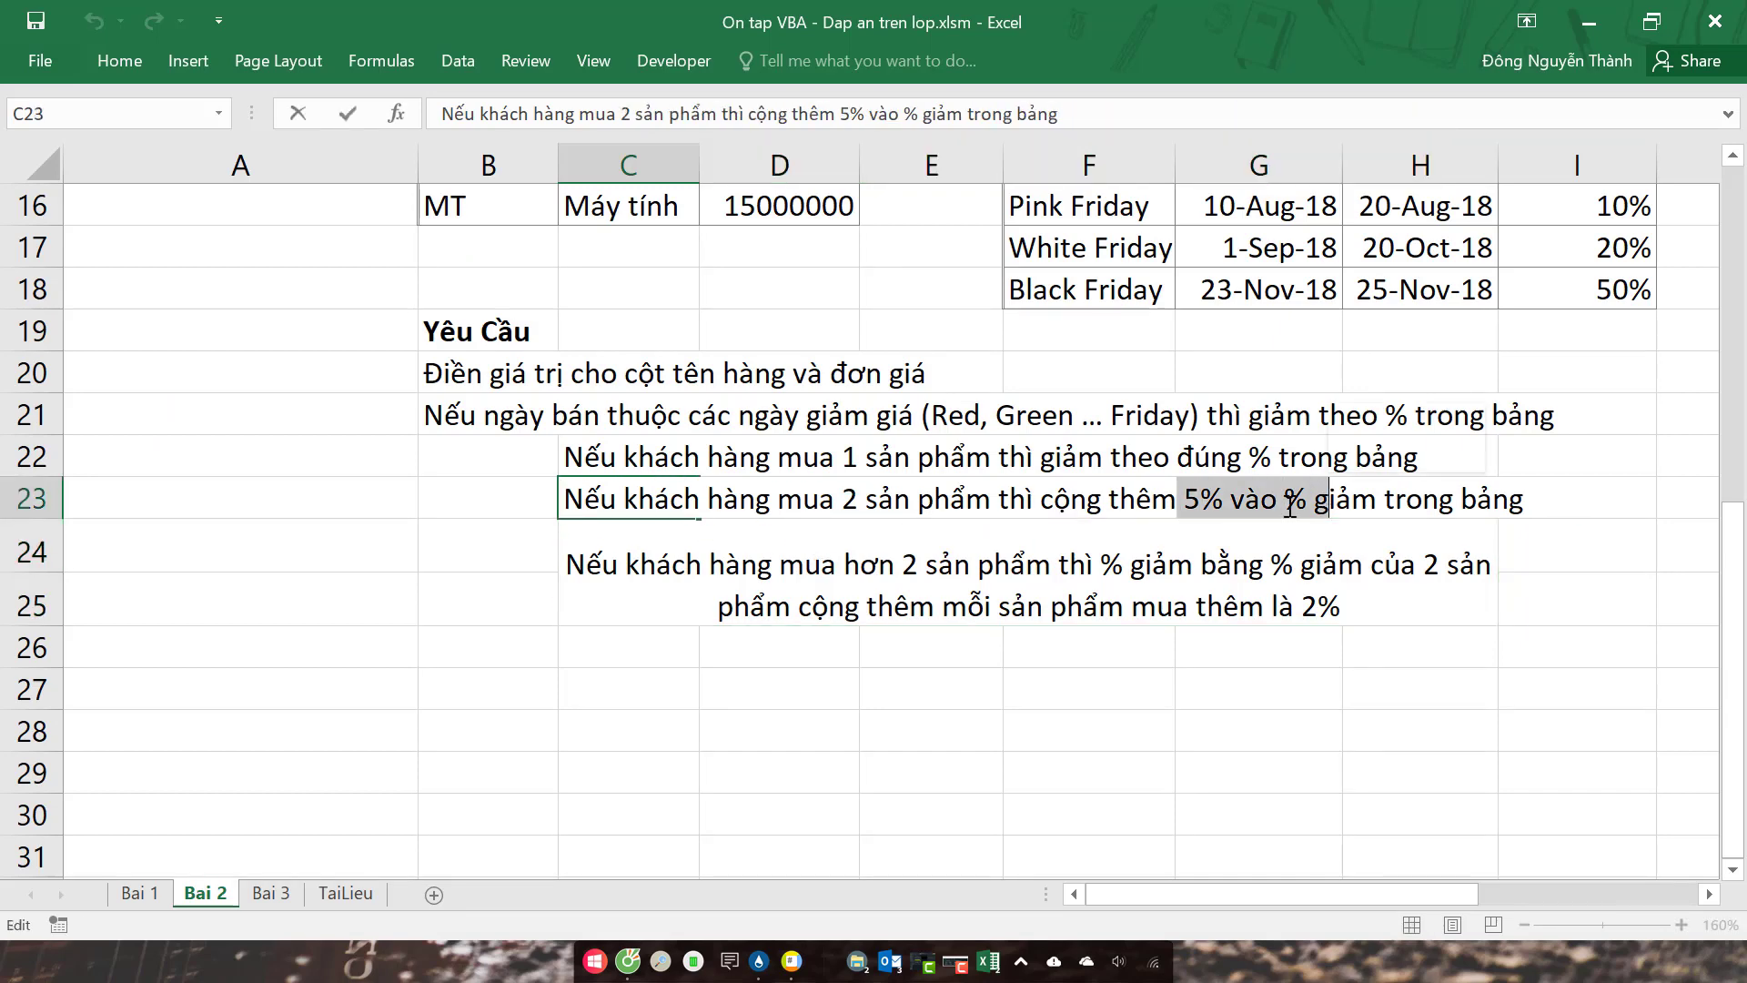
key("alt+F11")
type("0")
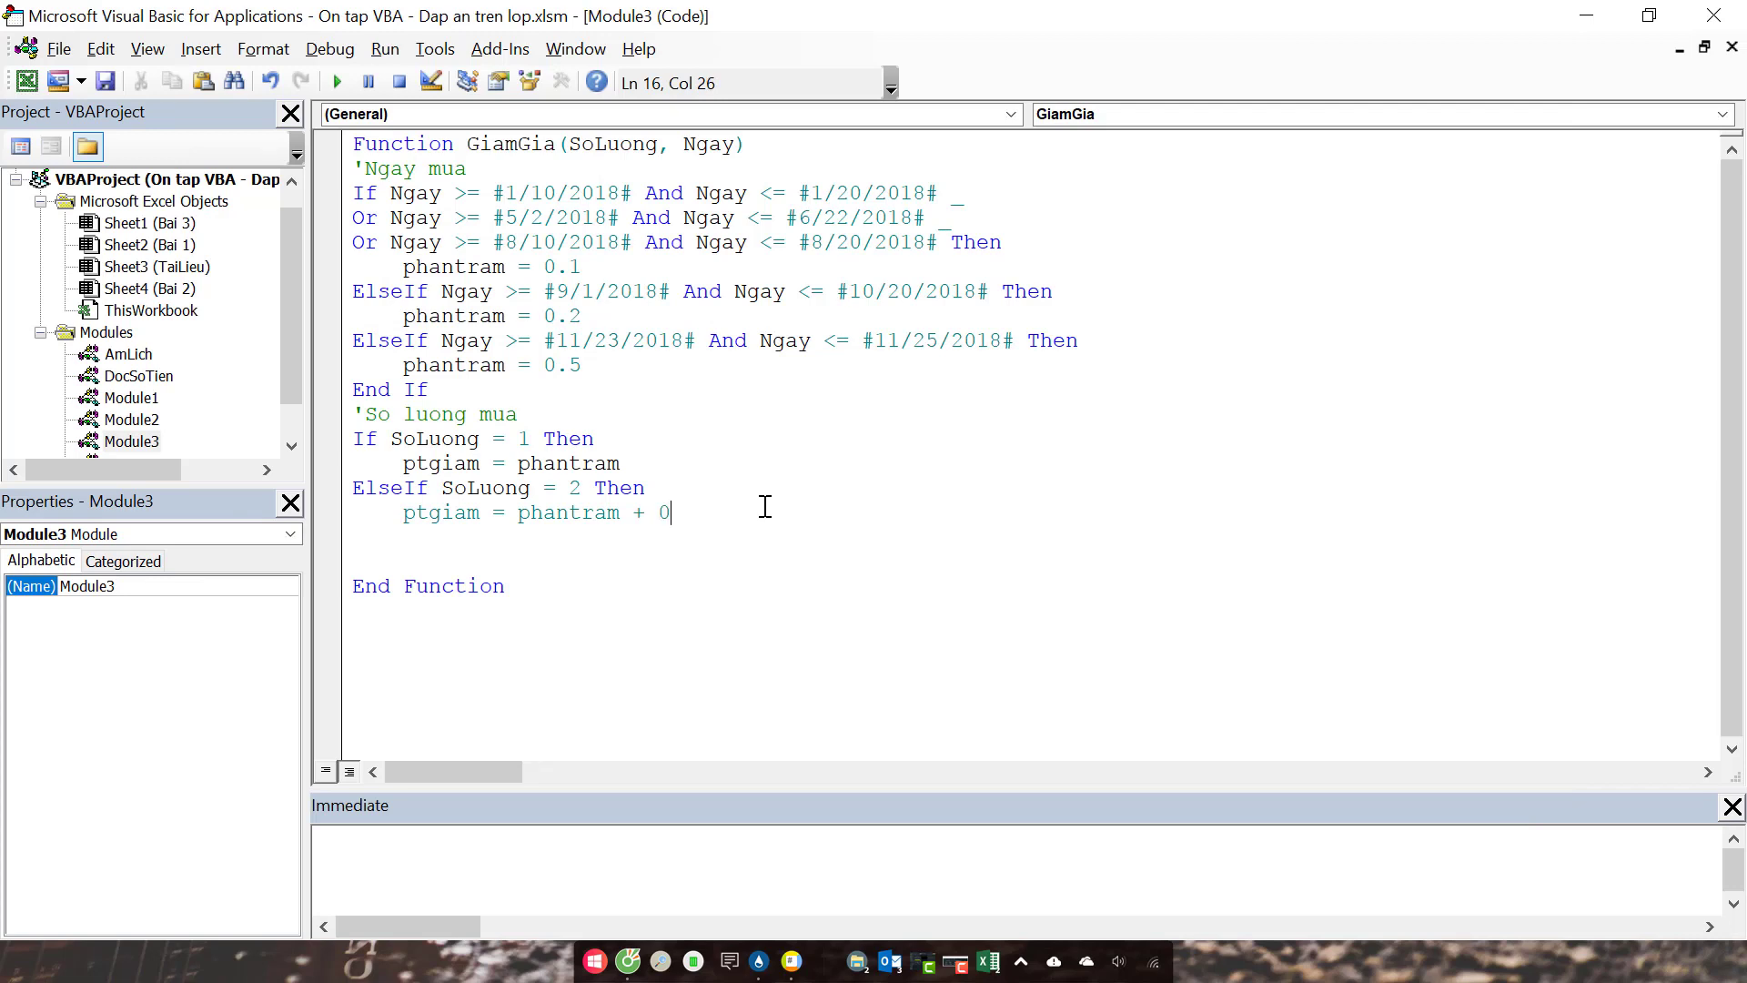
type(".05")
key("Return")
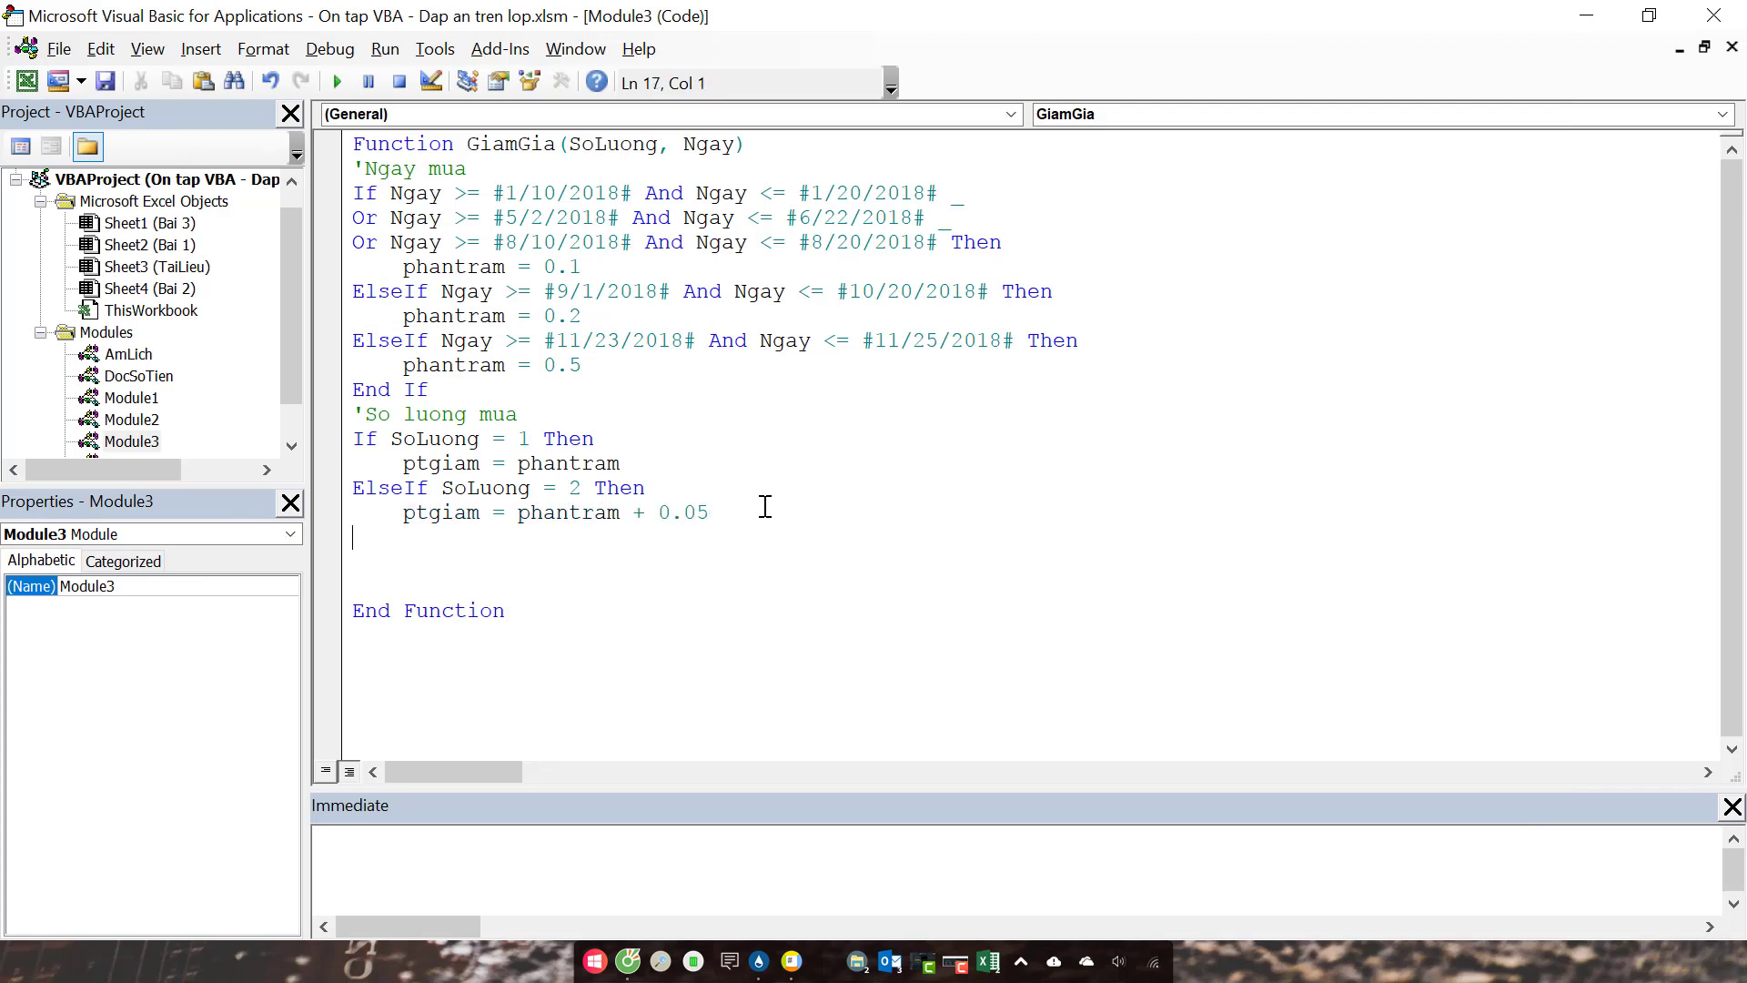
Step: Add Else and End If, pasting ptgiam = phantram + 0.05 into Else and appending + (soluong
type("else")
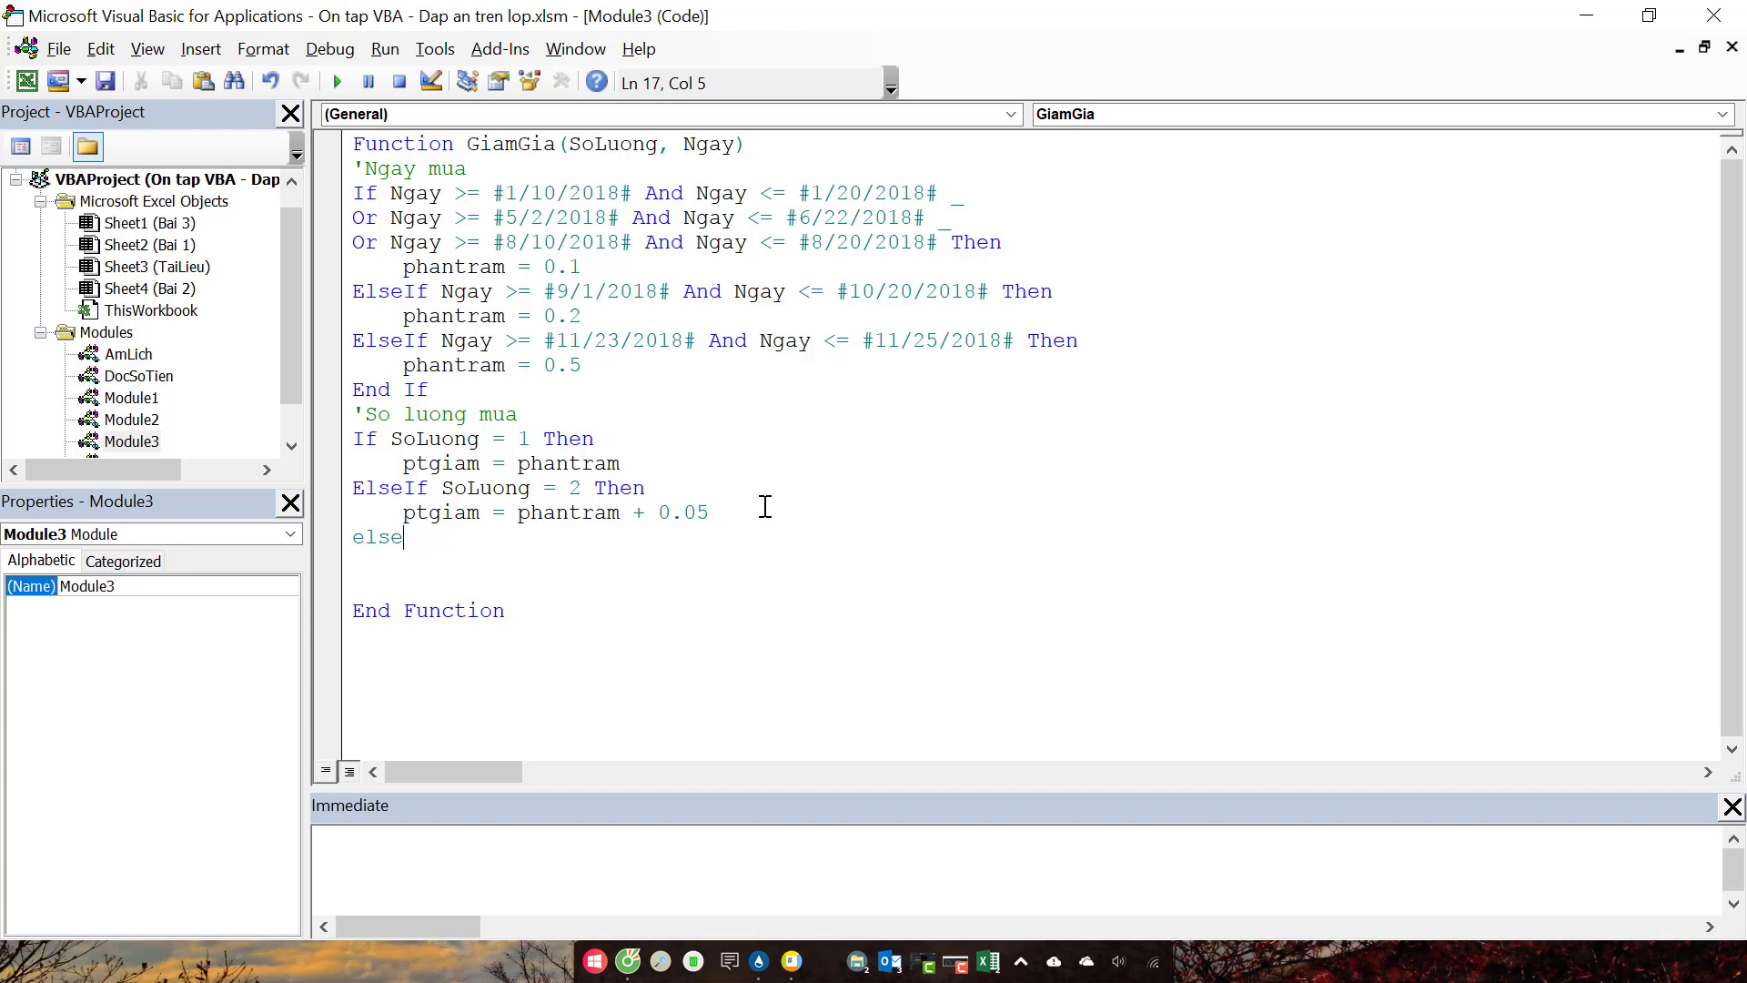
key("Return")
key("Return")
type("end if")
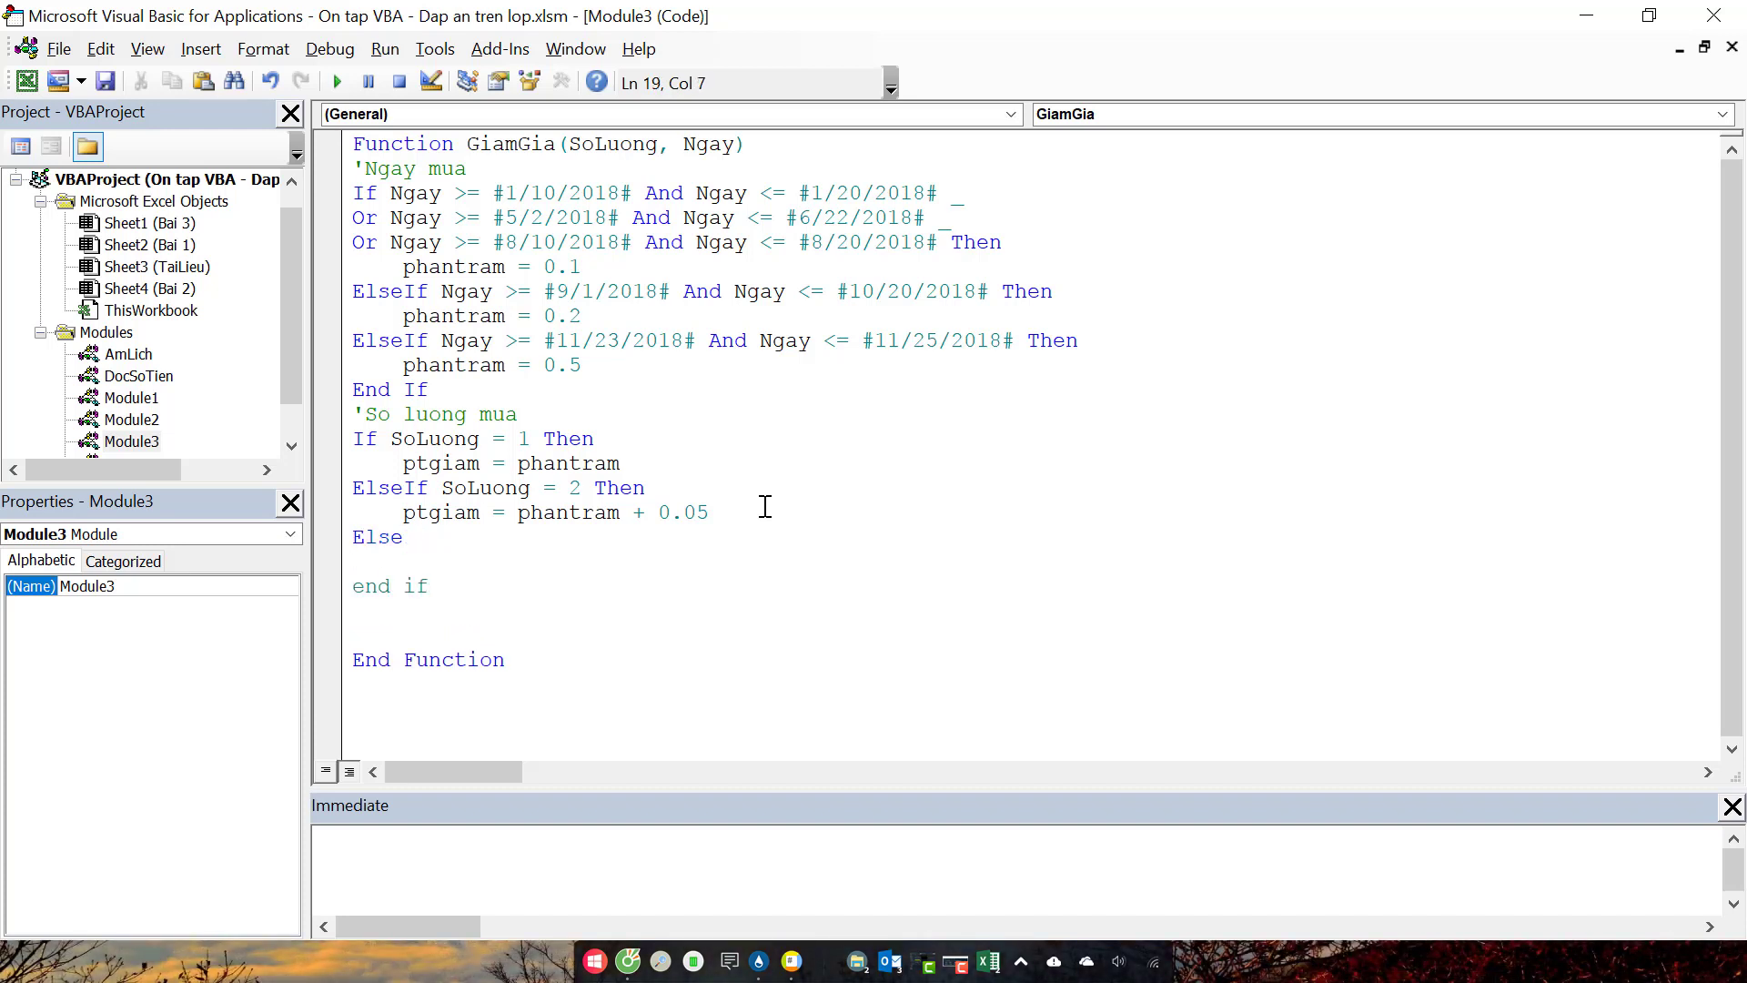
key("Up")
left_click_drag(406, 515, 709, 536)
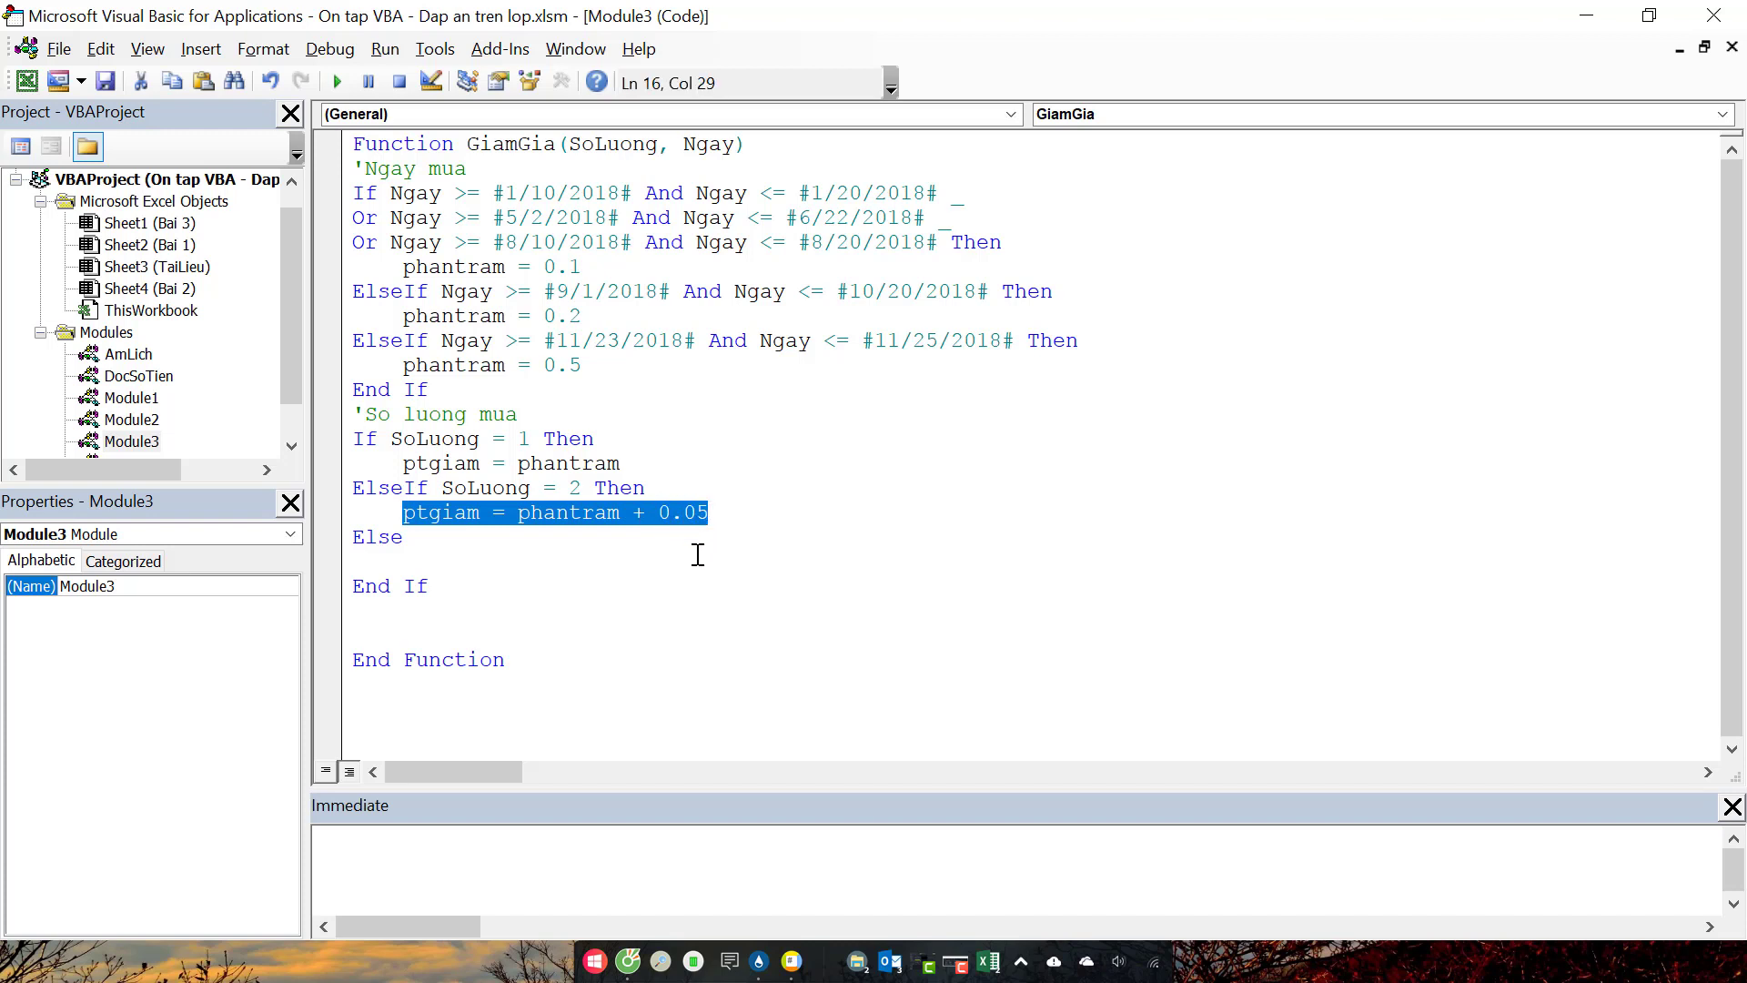
key("ctrl+c")
left_click(698, 554)
key("ctrl+v")
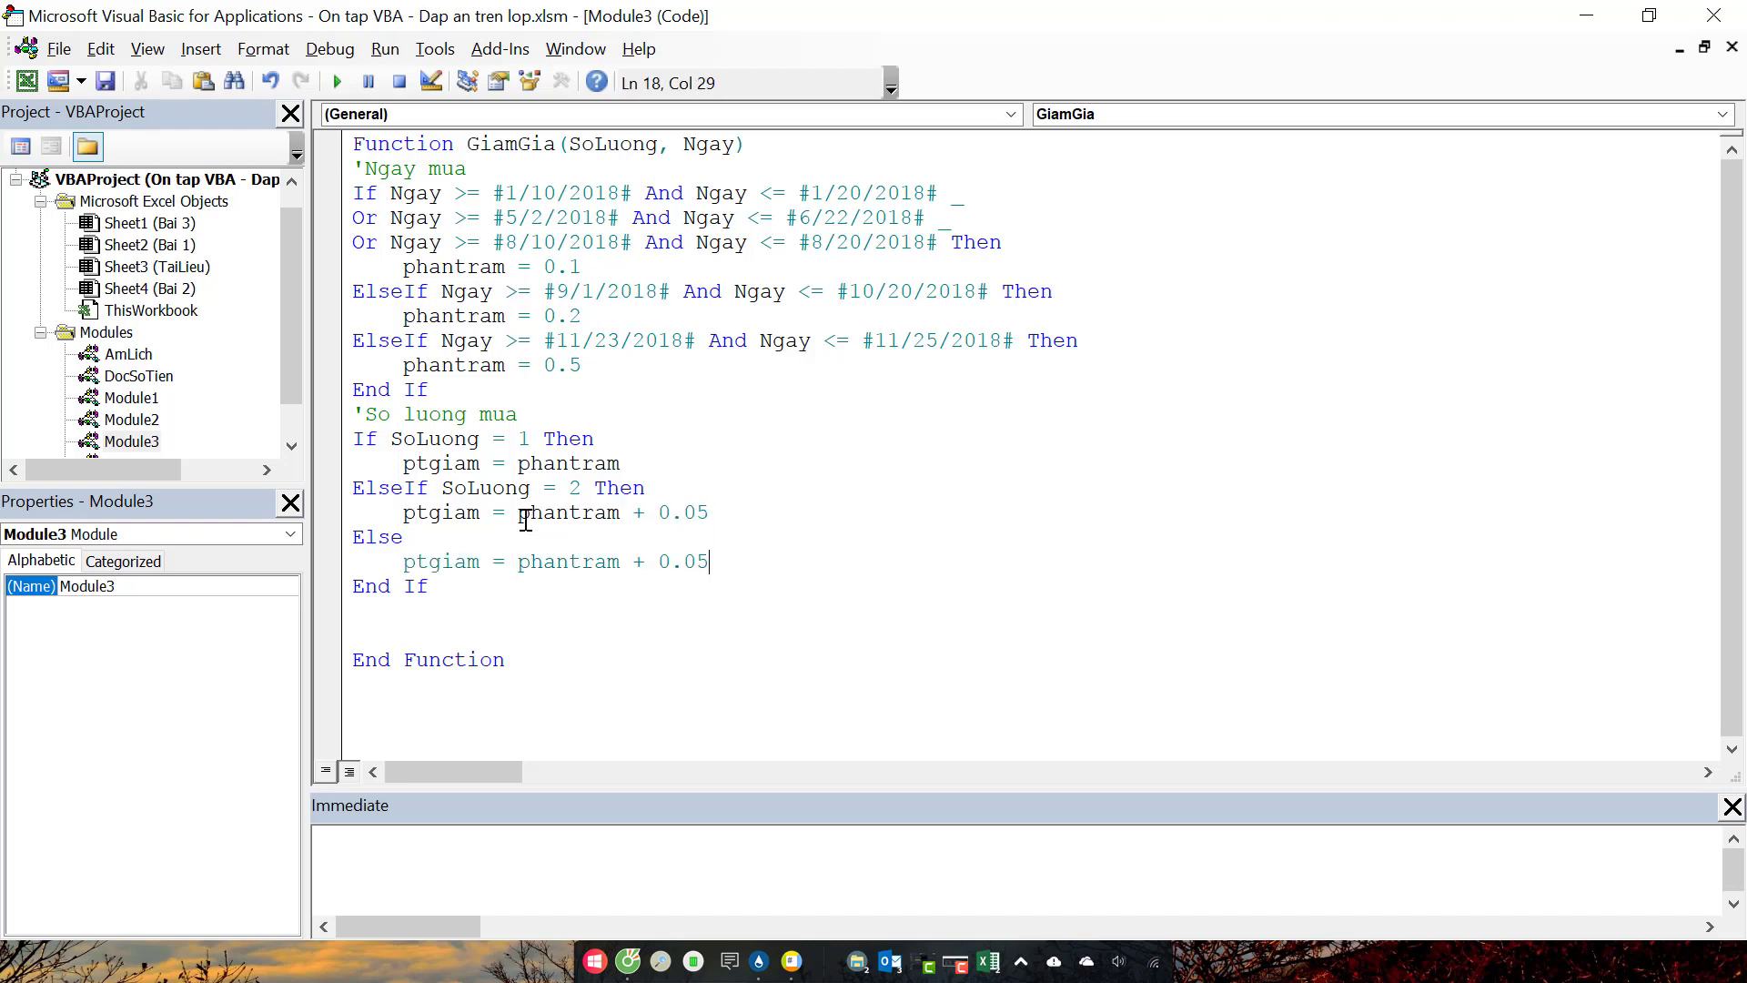
double_click(579, 489)
left_click(722, 562)
type("+ (solu")
type("ong")
Step: Finish the Else line as + (SoLuong - 2) * 0.02 after checking the extra-item rule
key("BackSpace")
key("BackSpace")
key("BackSpace")
key("BackSpace")
key("BackSpace")
key("BackSpace")
type("SoLu")
type("ong2")
type("02")
key("alt+F11")
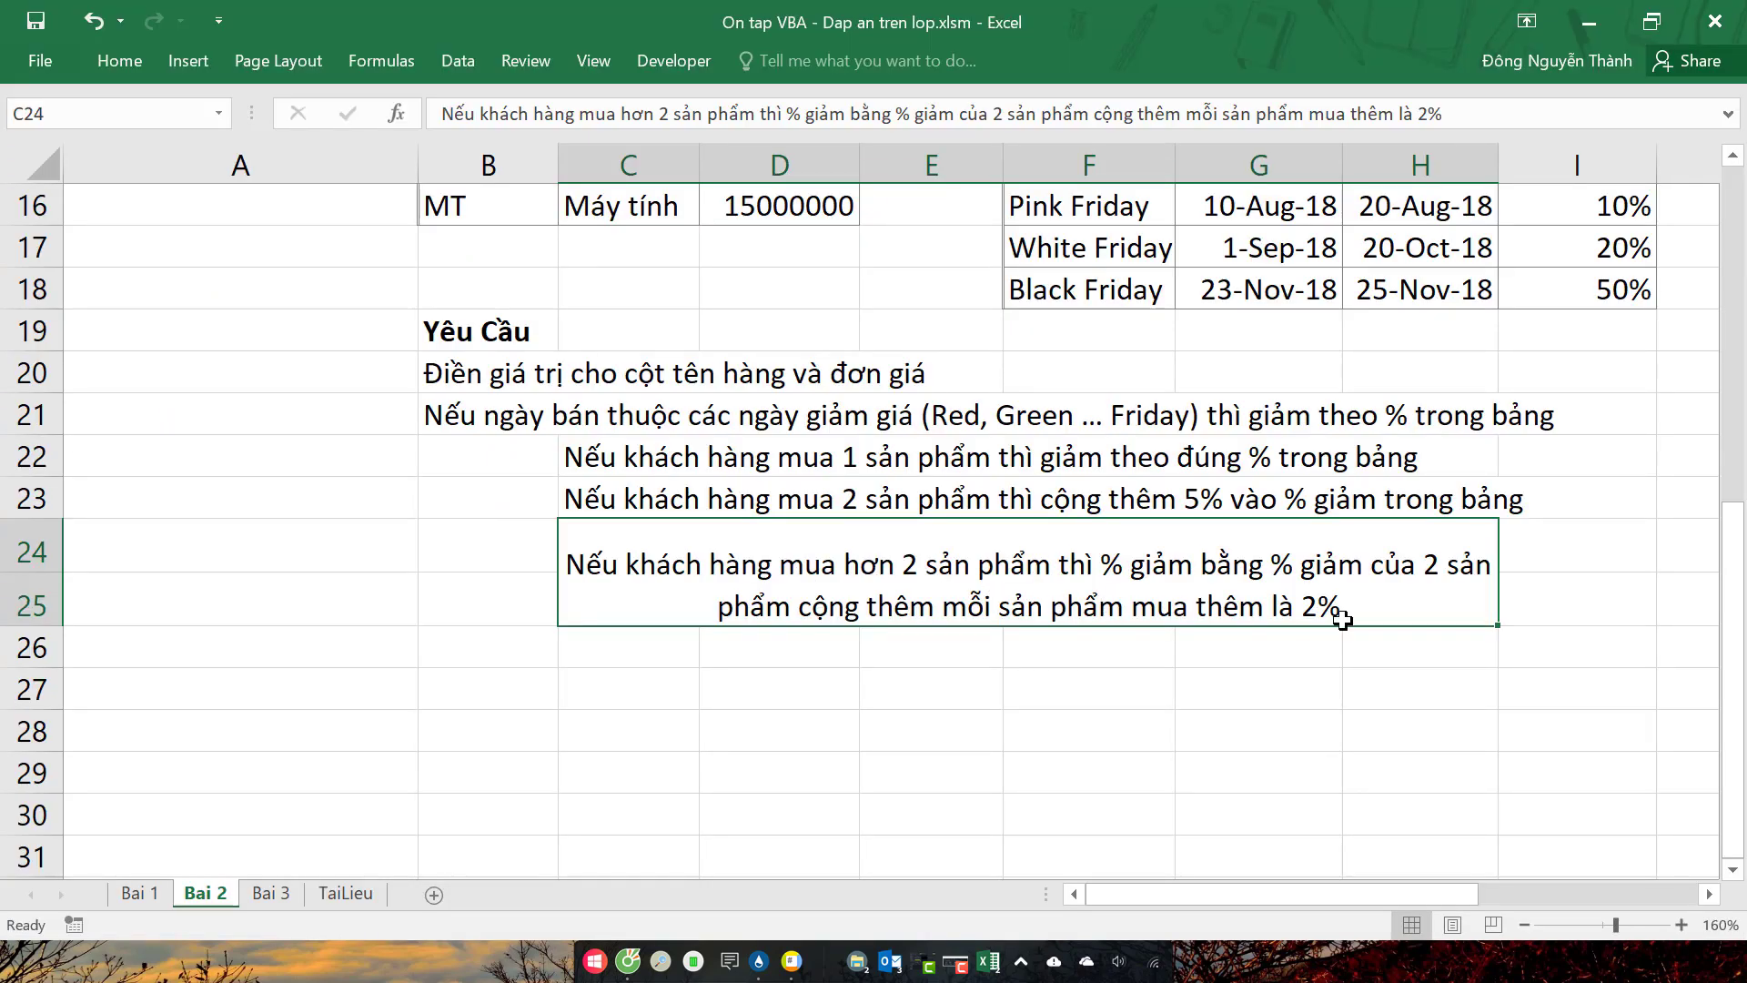
key("alt+F11")
Step: Add the return line GiamGia = SoLuong * ptgiam before End Function
left_click(606, 631)
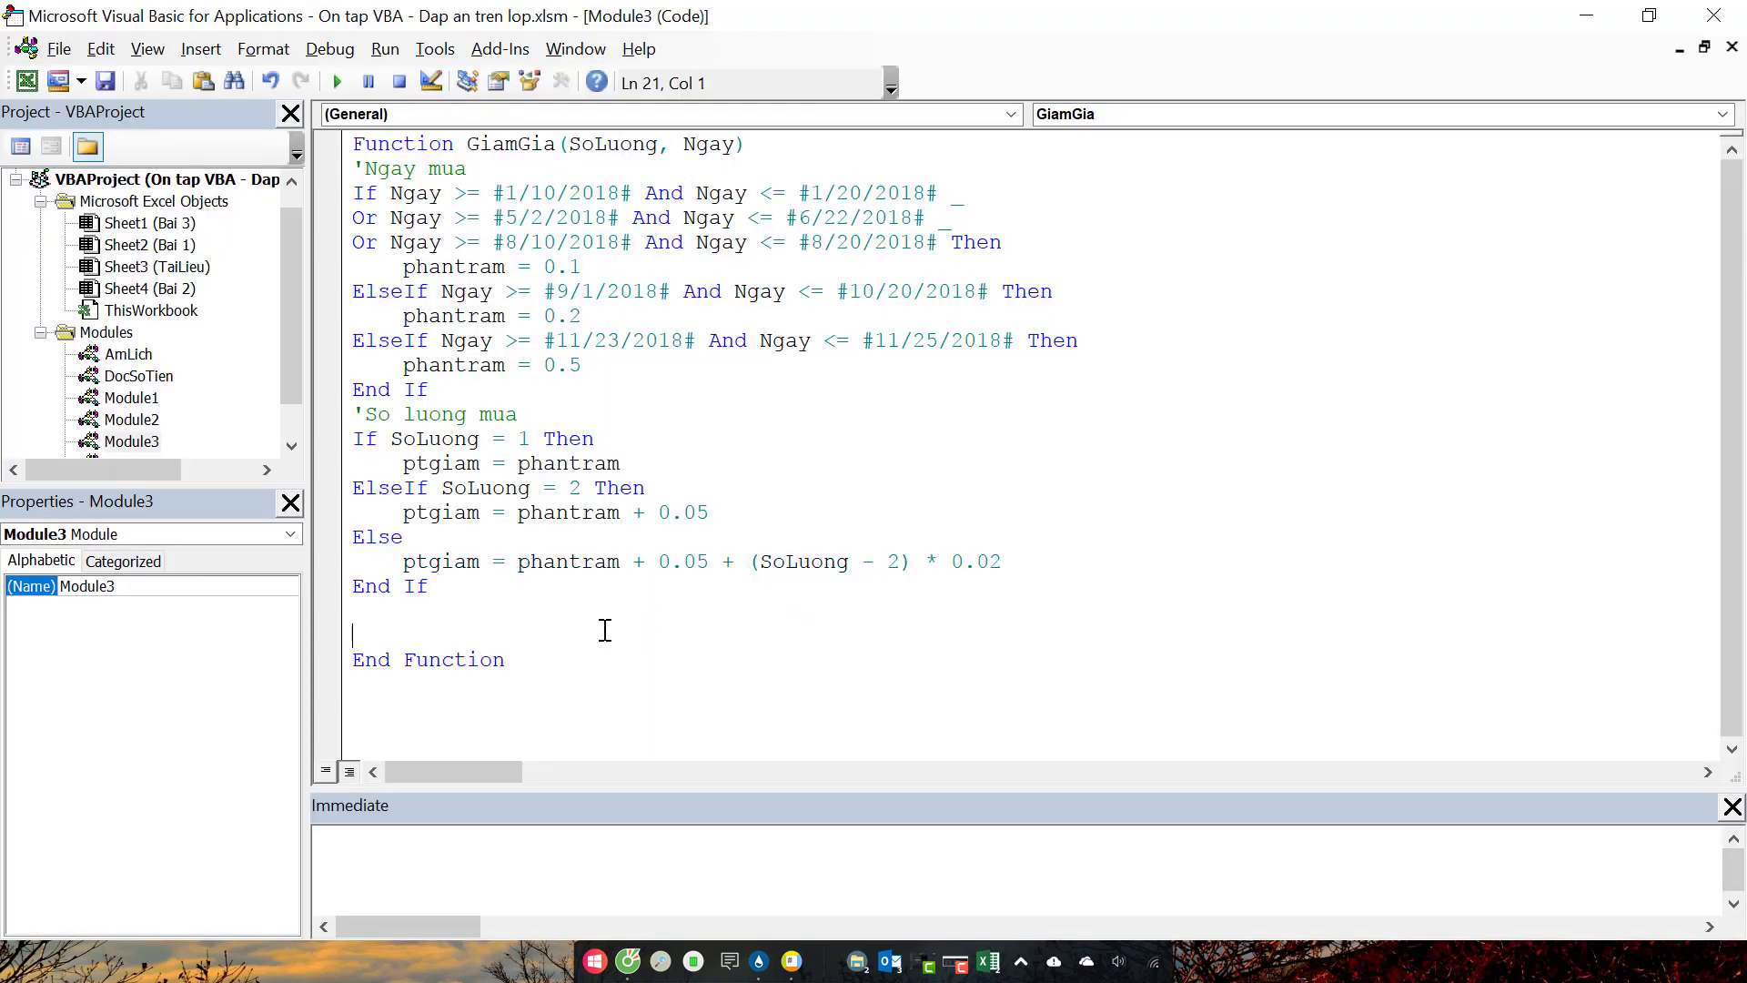
type("Gi")
type("amGia = ")
type("Sp")
key("BackSpace")
type("oLuong * pt")
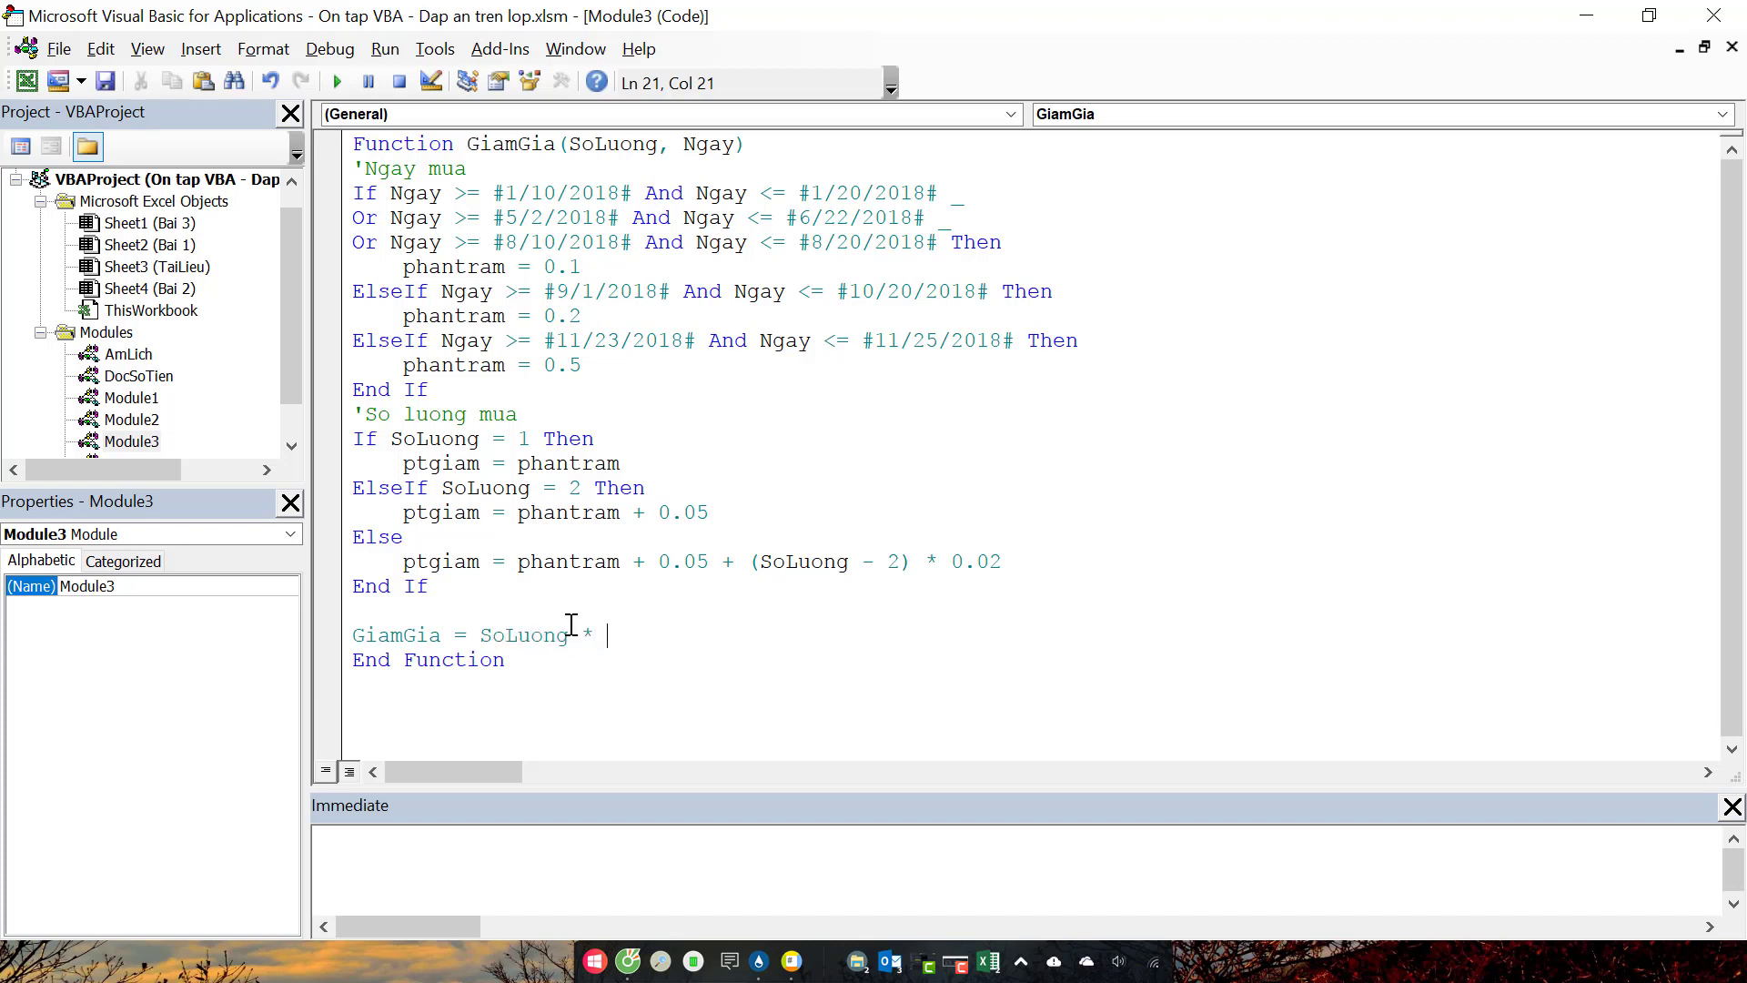
type("giam")
Step: Insert DonGia as GiamGia's first parameter and make it return SoLuong * ptgiam * DonGia
left_click(570, 144)
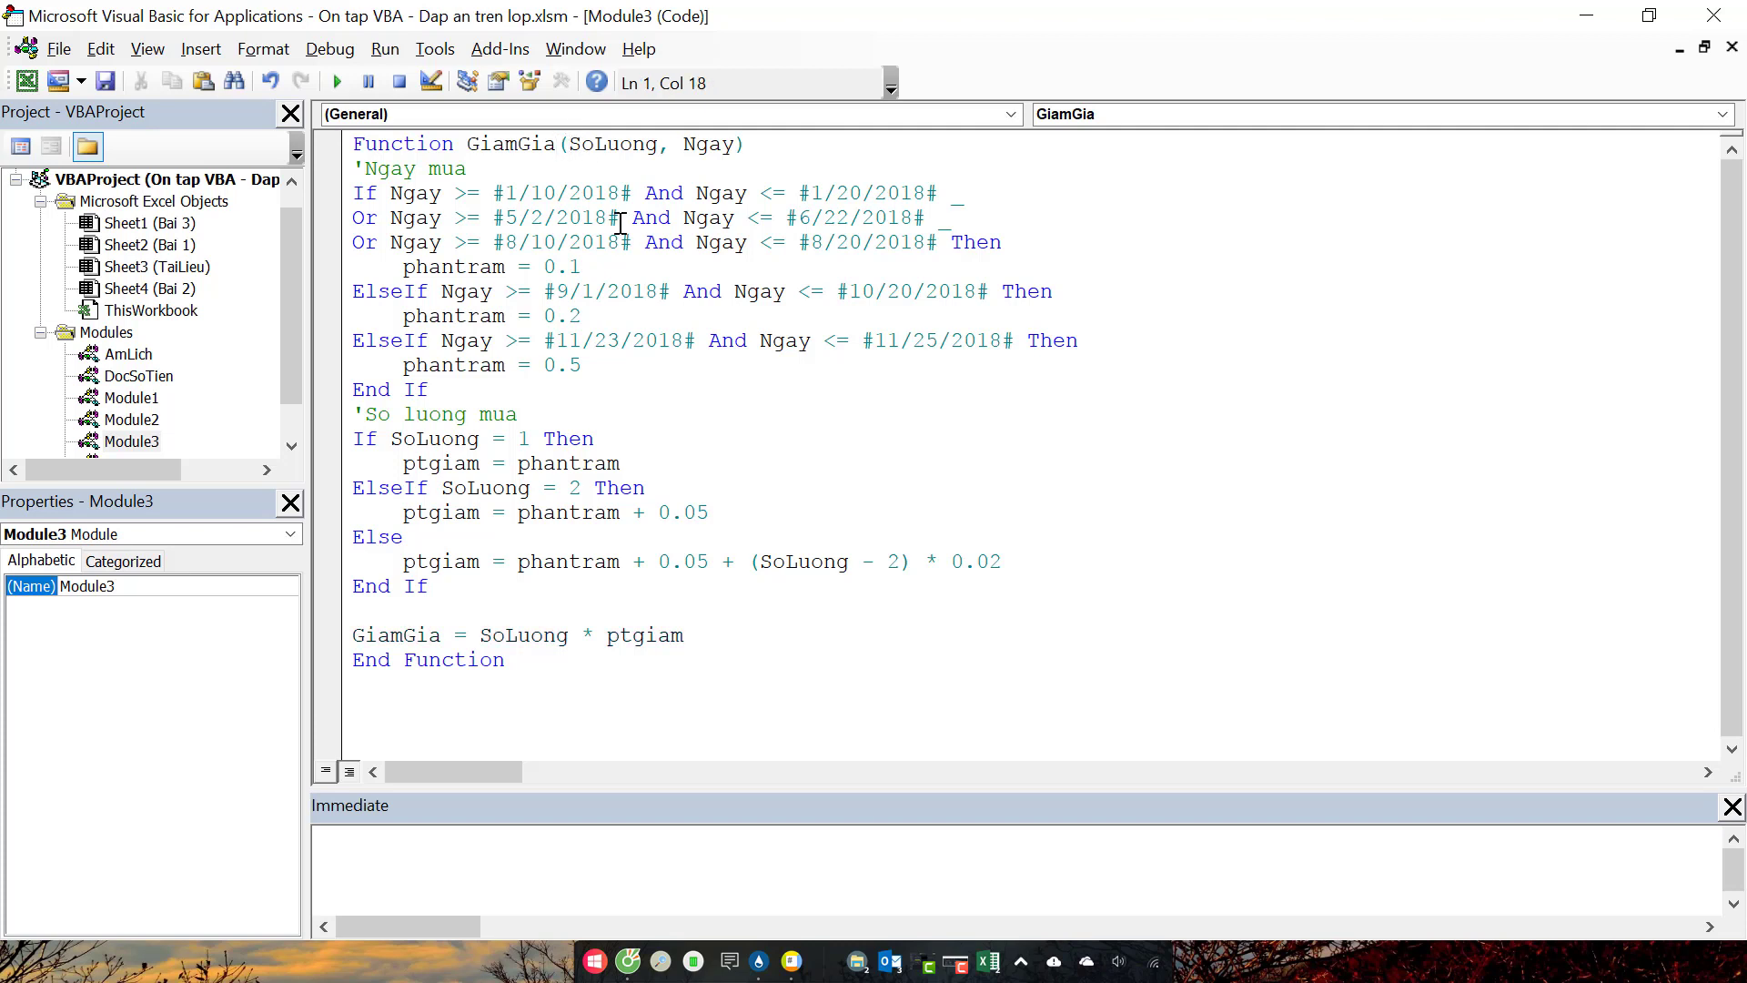
type("DonGia")
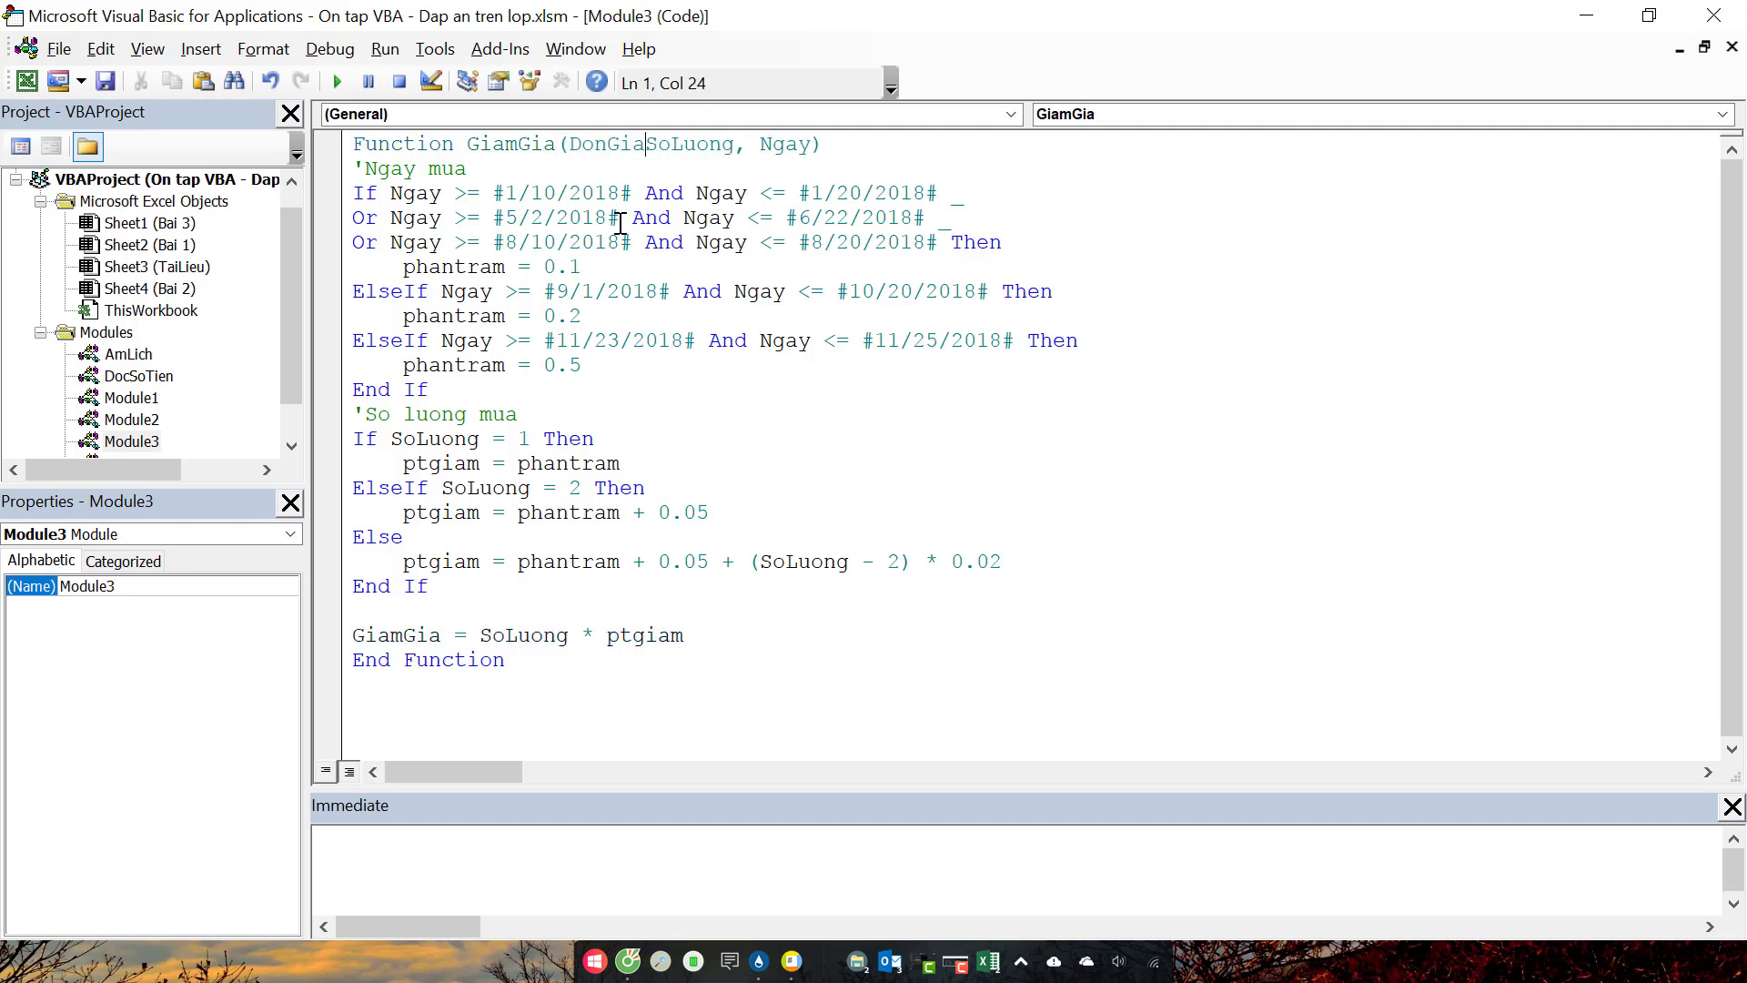
type(",")
left_click(719, 634)
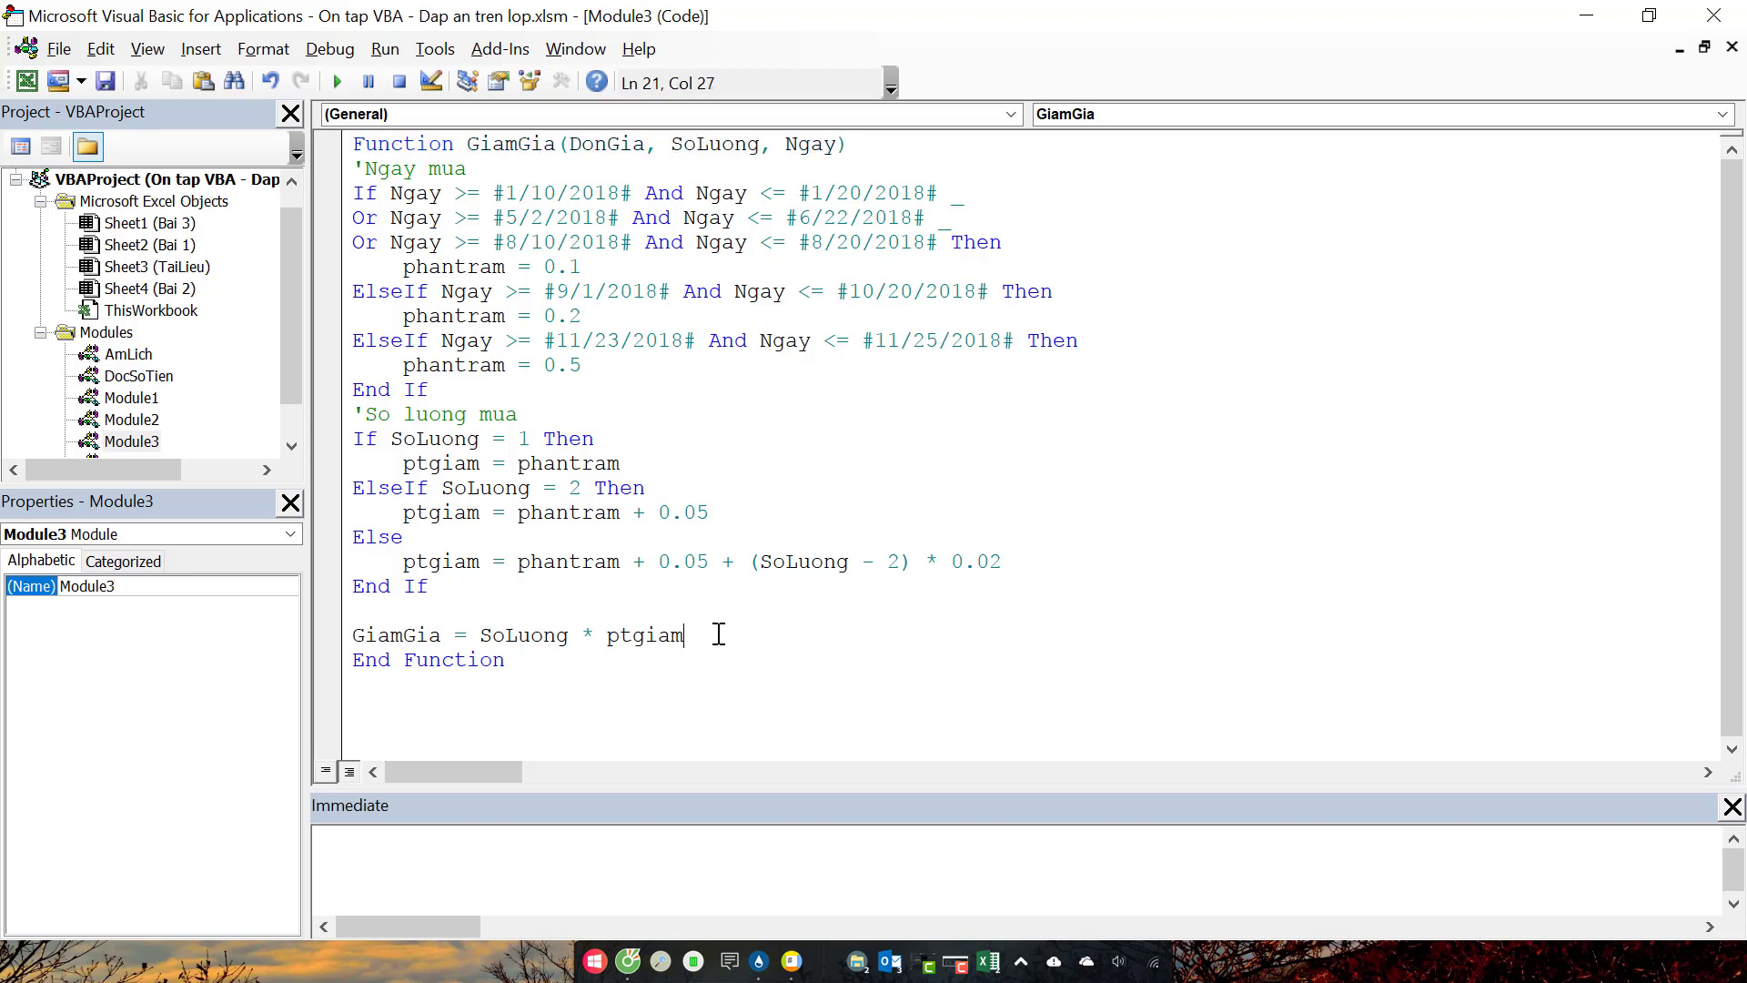
type(" * dongia")
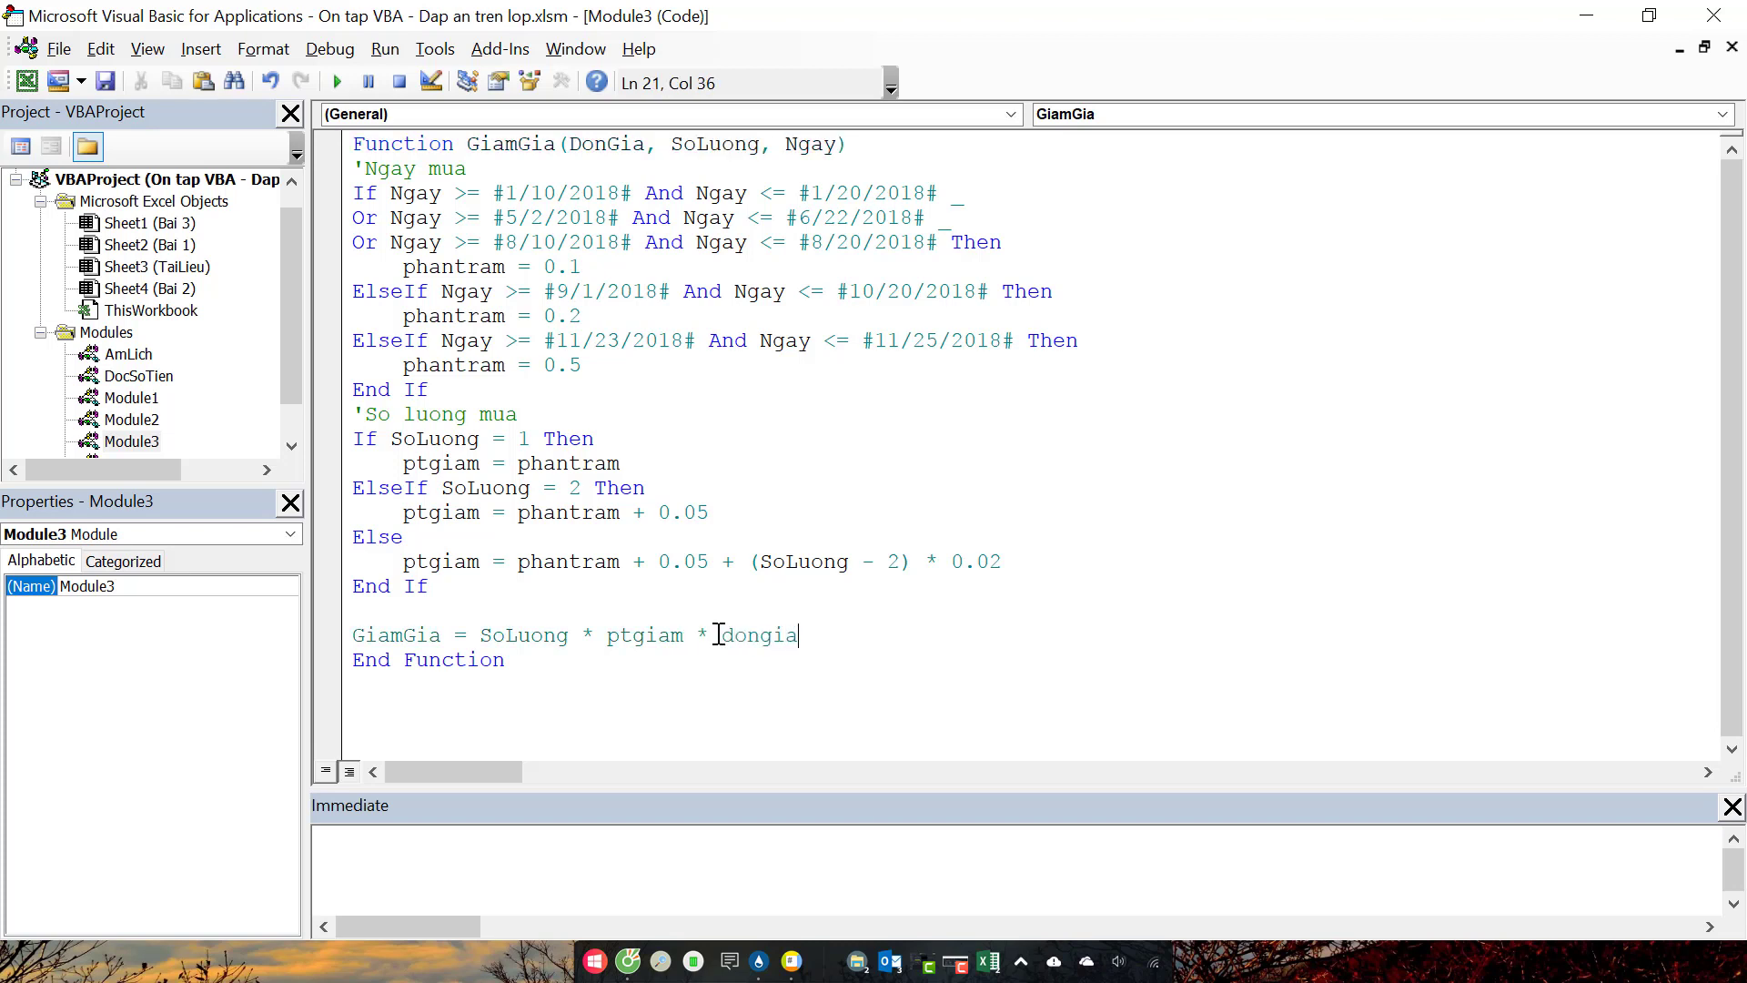
left_click_drag(722, 635, 773, 640)
type("DonG")
left_click(877, 656)
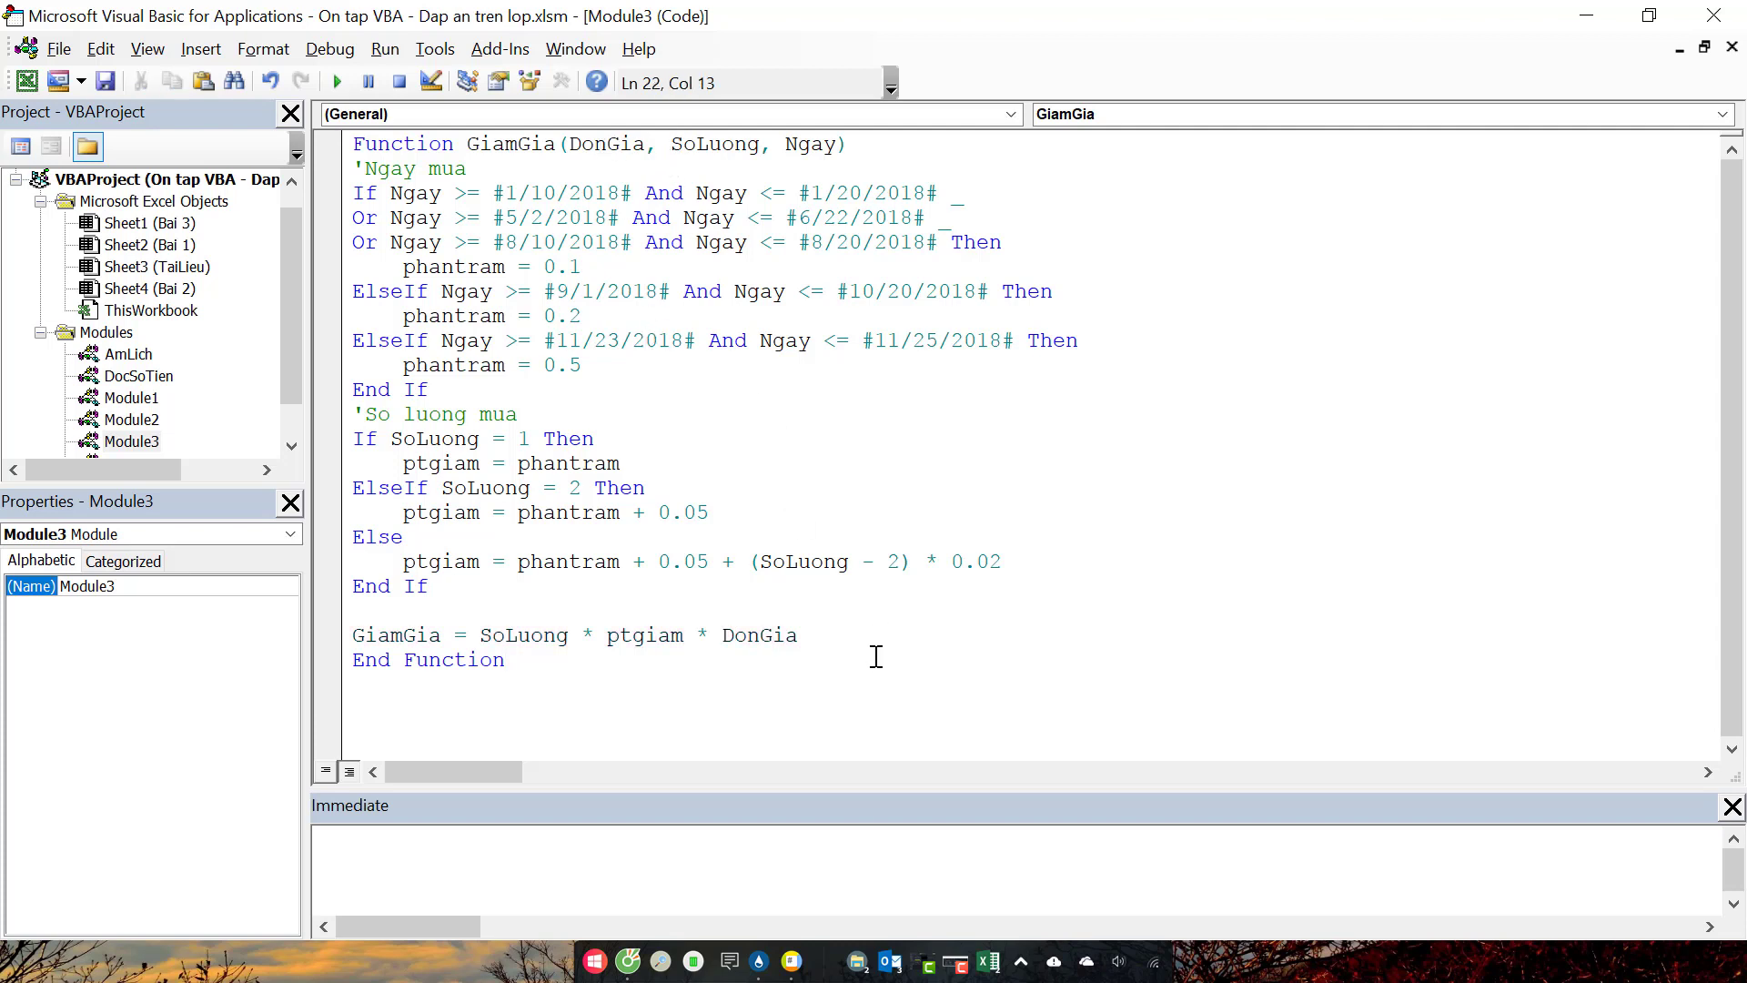
key("alt+F11")
Step: Compare G4's formula arguments with GiamGia's DonGia, SoLuong and Ngay parameters
scroll(1220, 327, "up", 5)
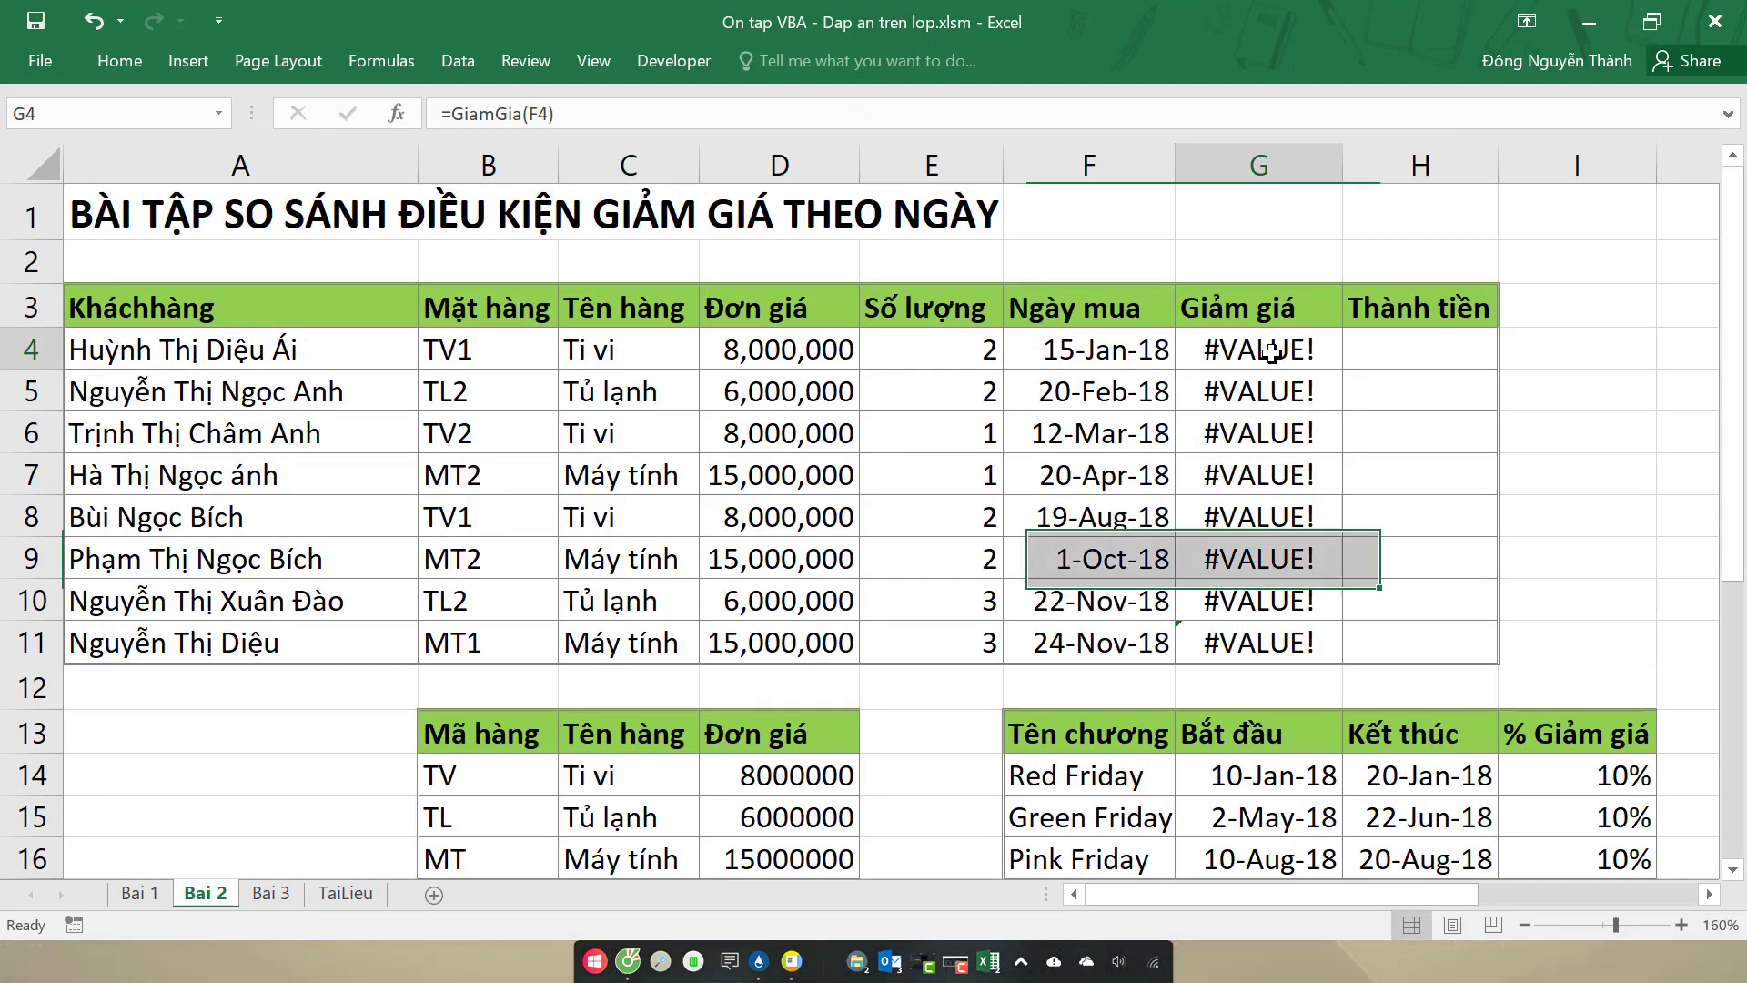
double_click(1271, 354)
key("Return")
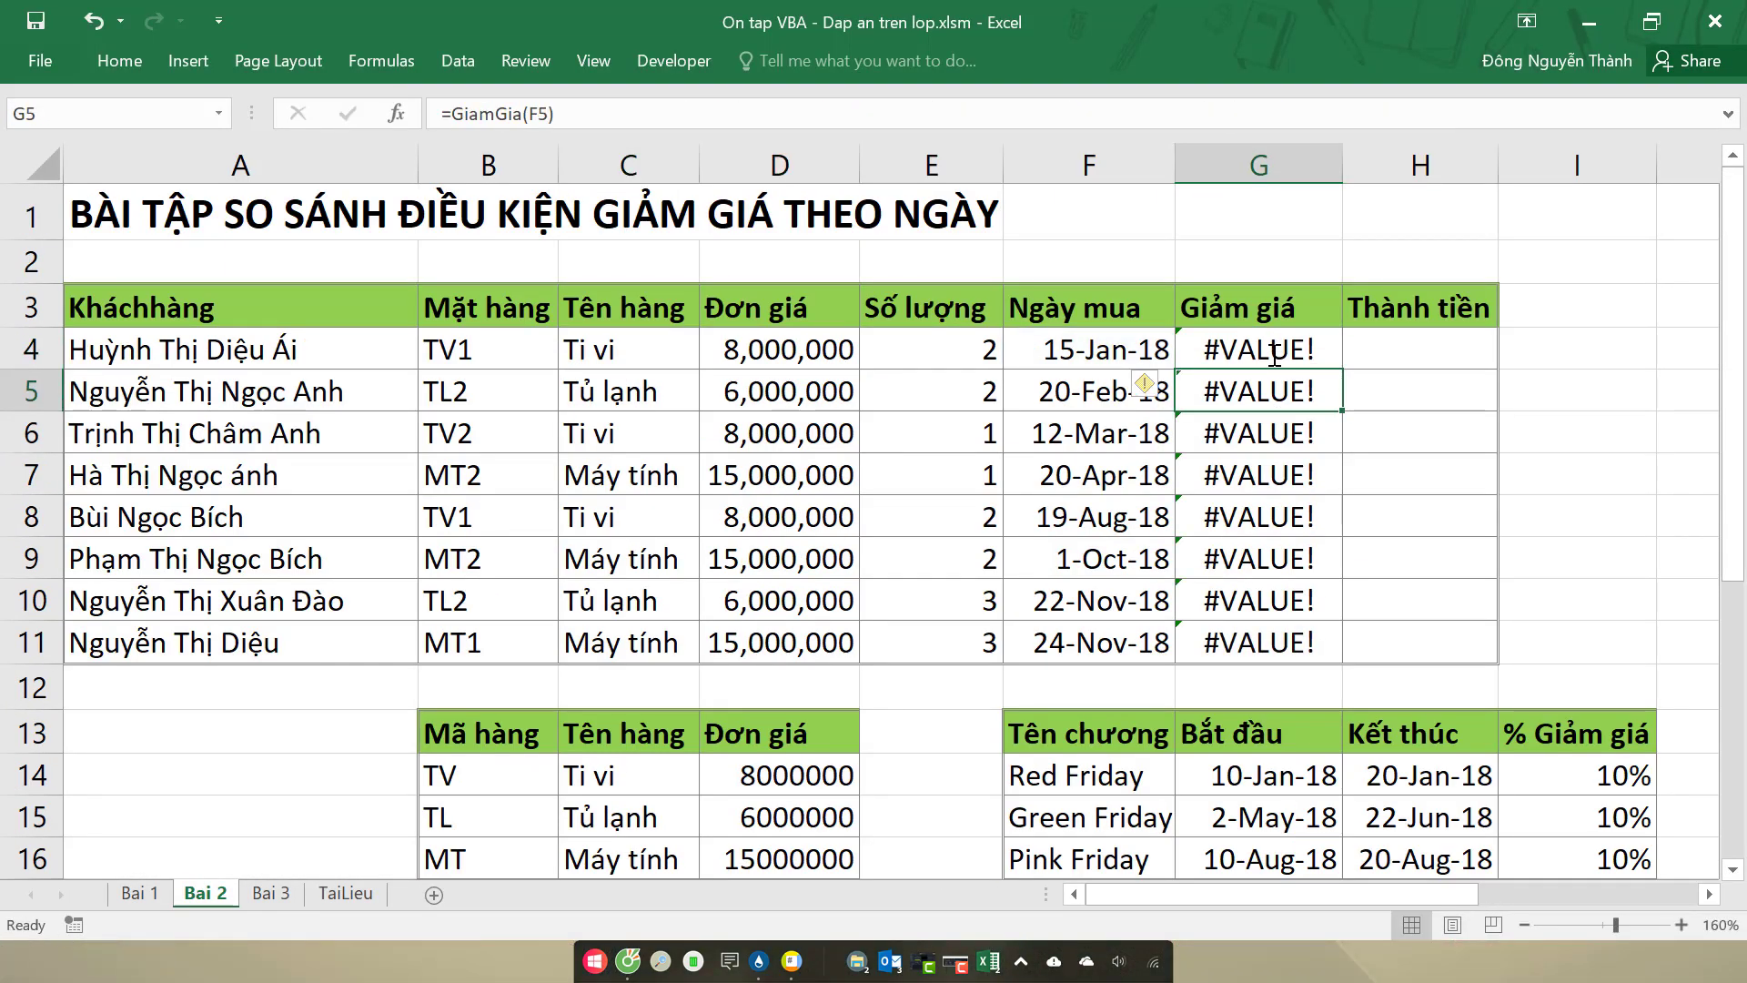
left_click(1274, 355)
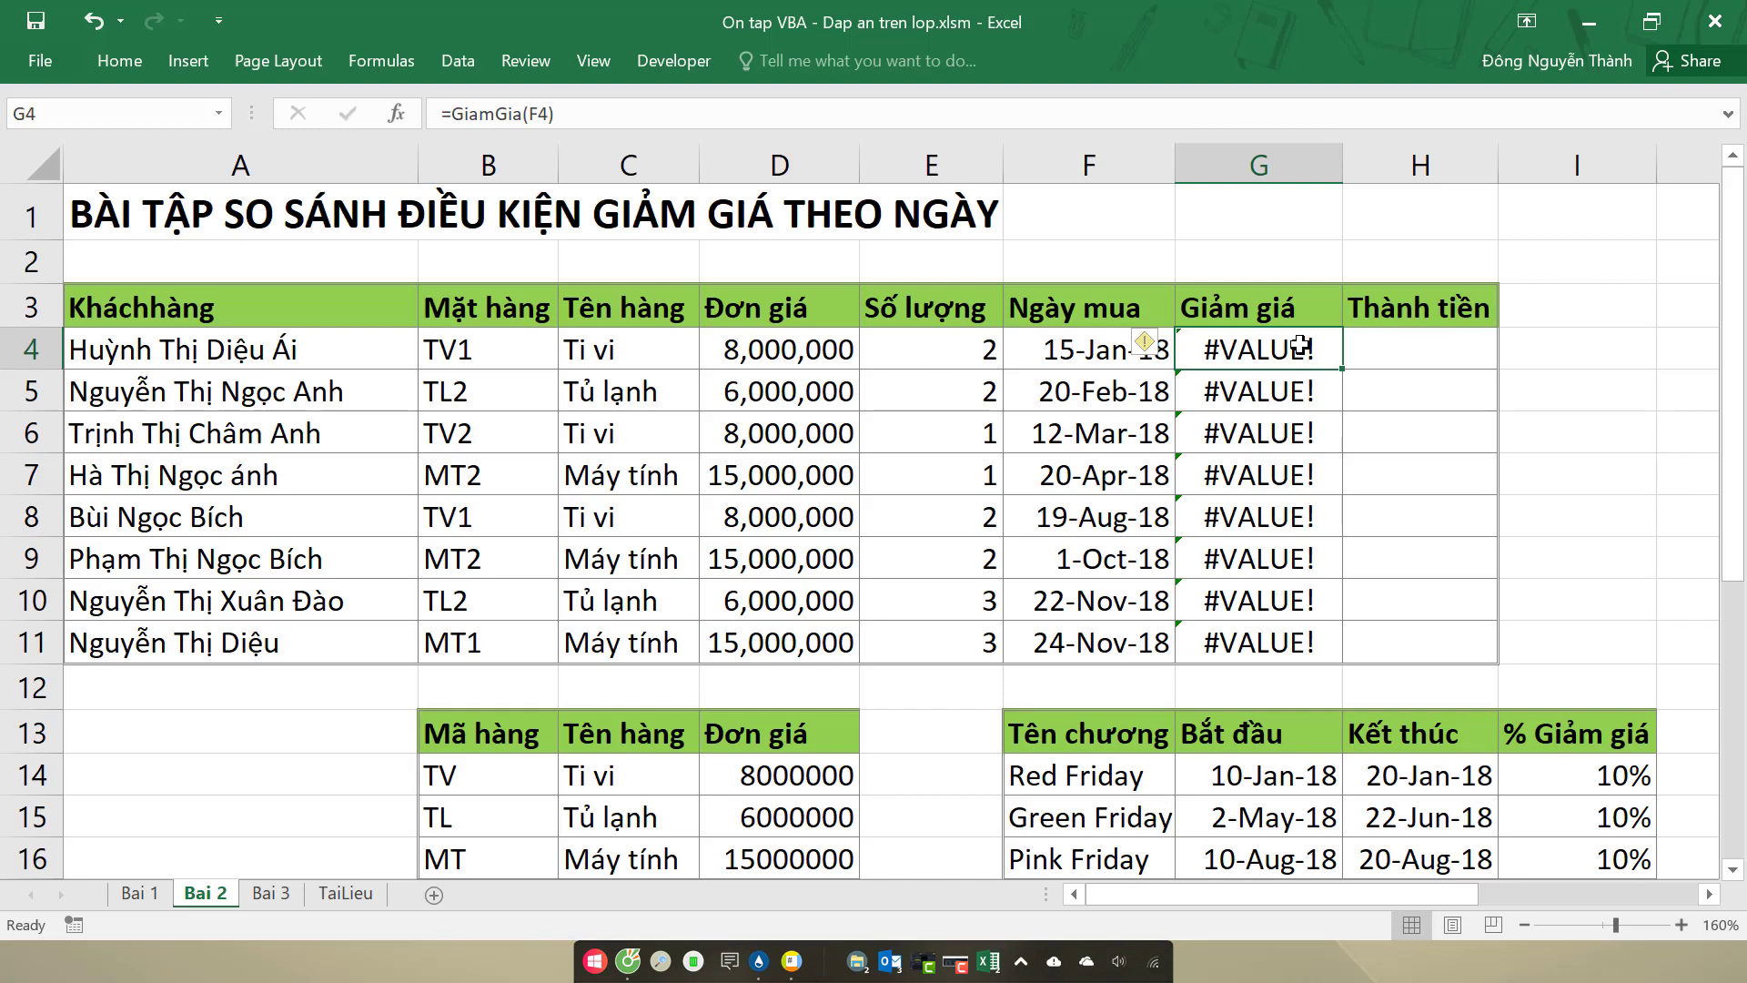
key("alt+F11")
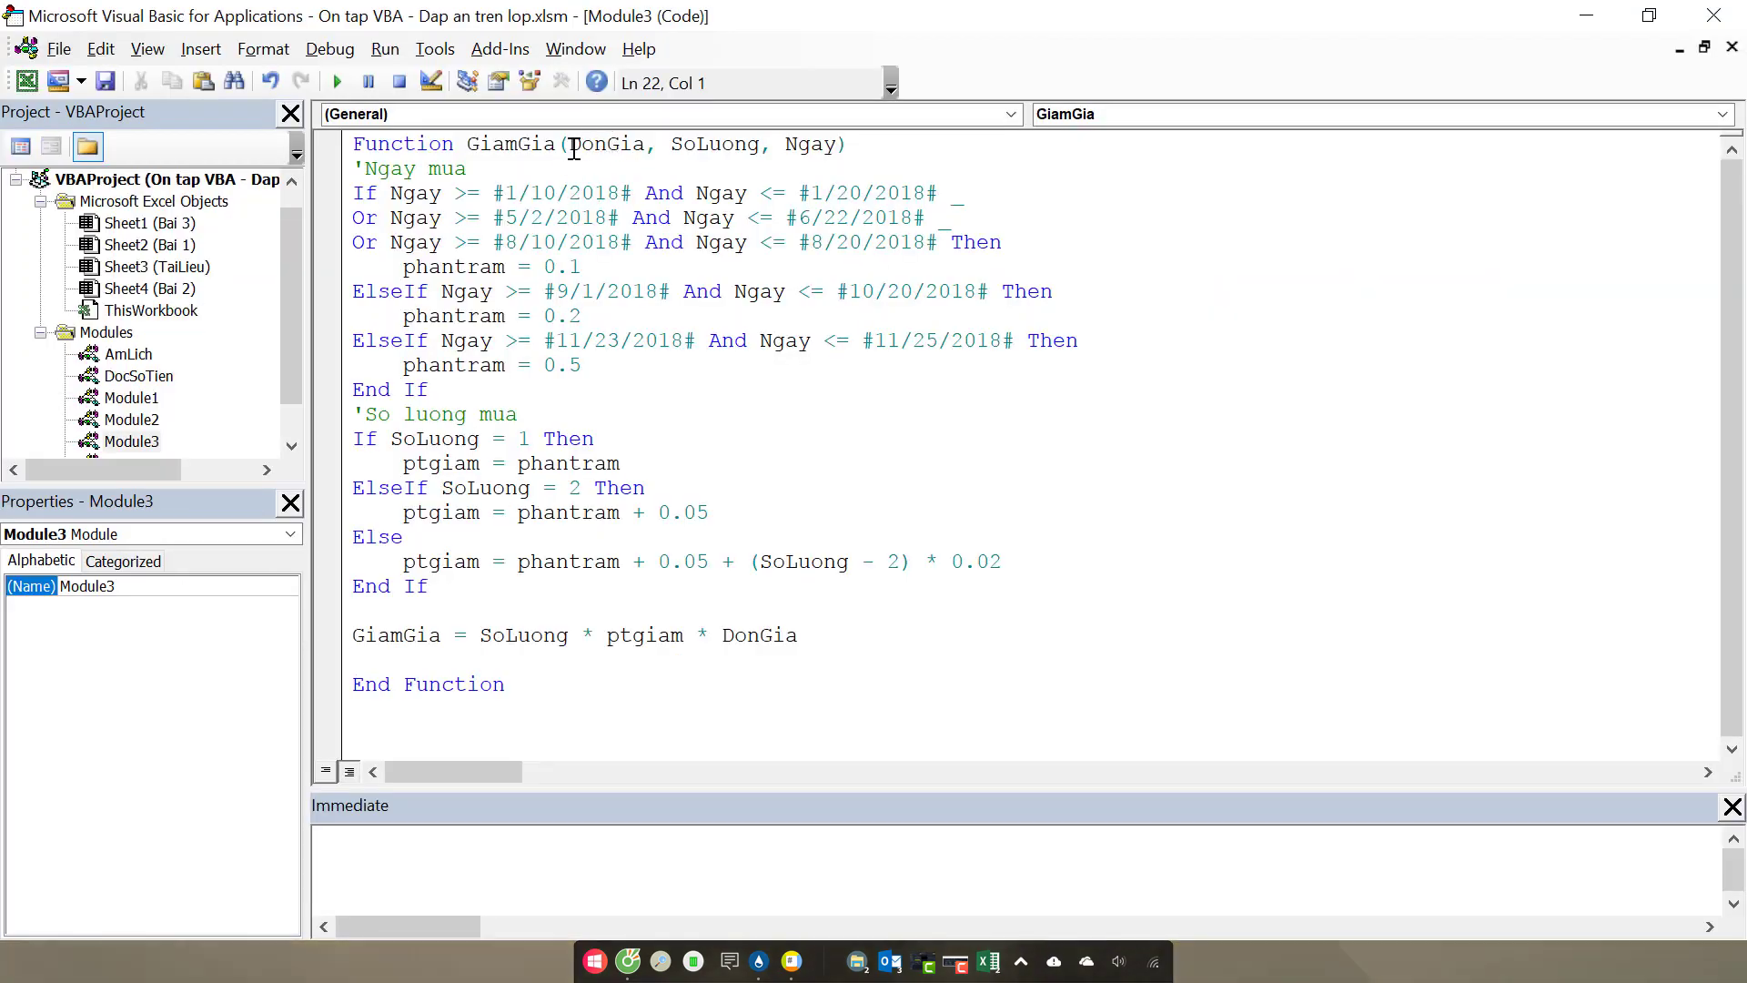
left_click_drag(569, 146, 837, 145)
key("alt+F11")
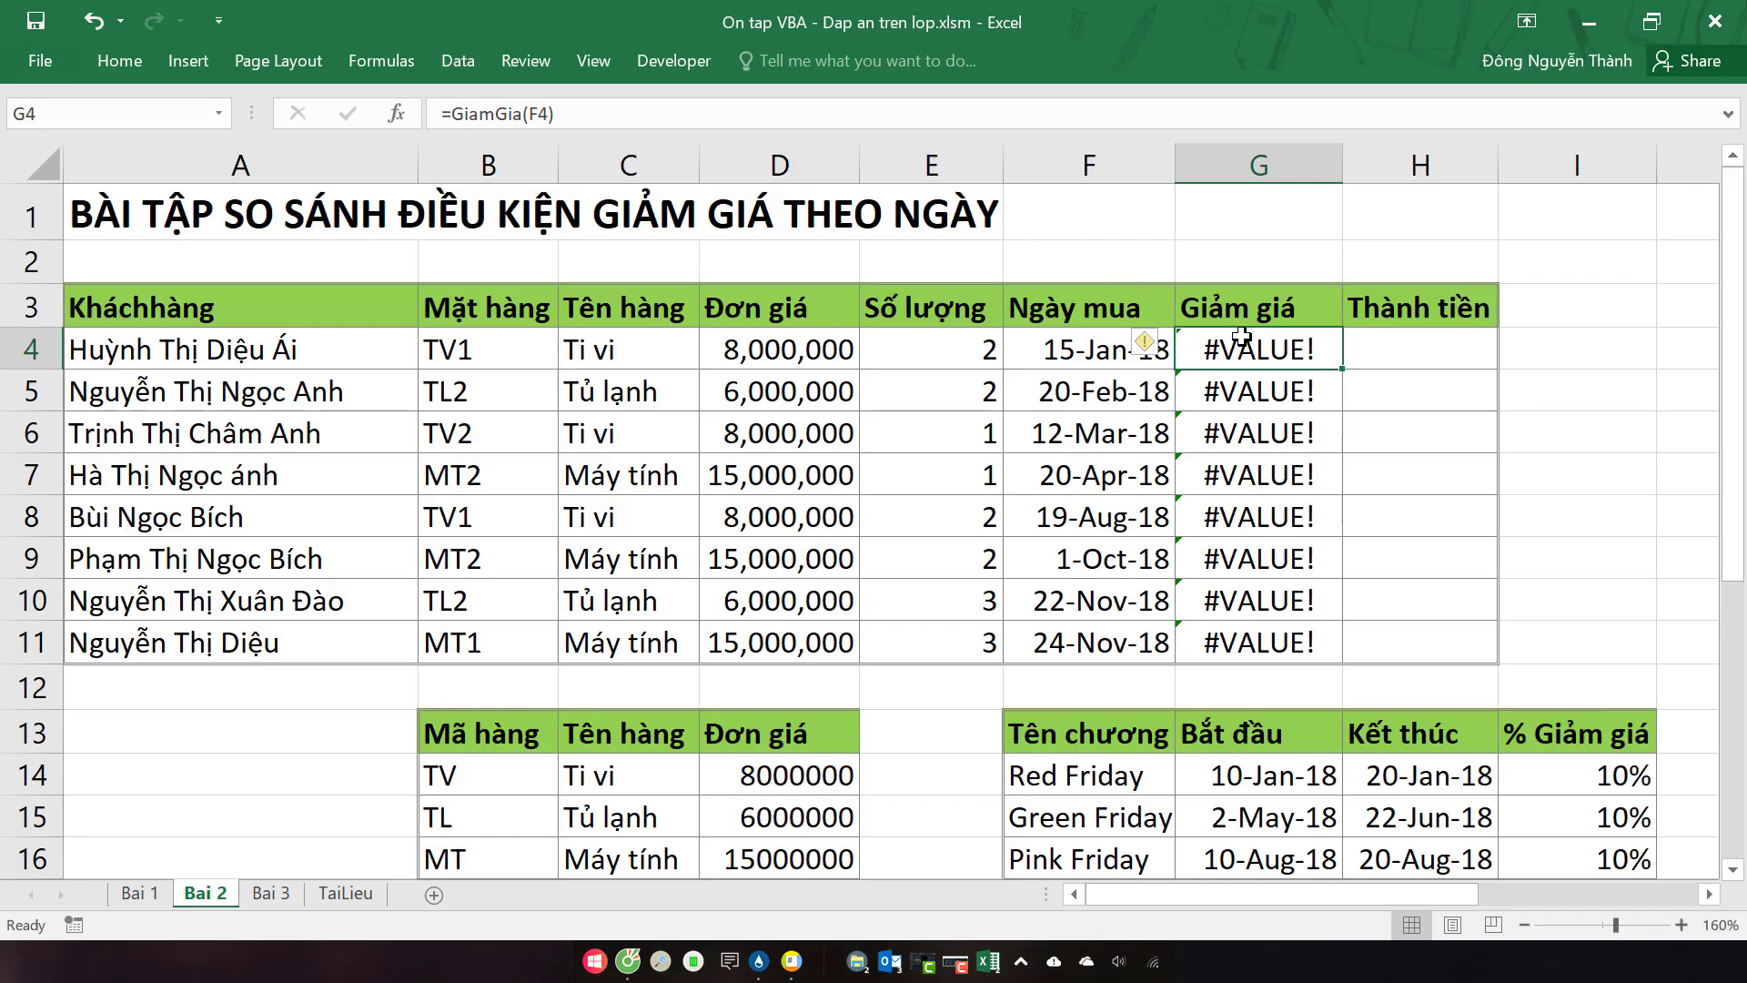
left_click(528, 124)
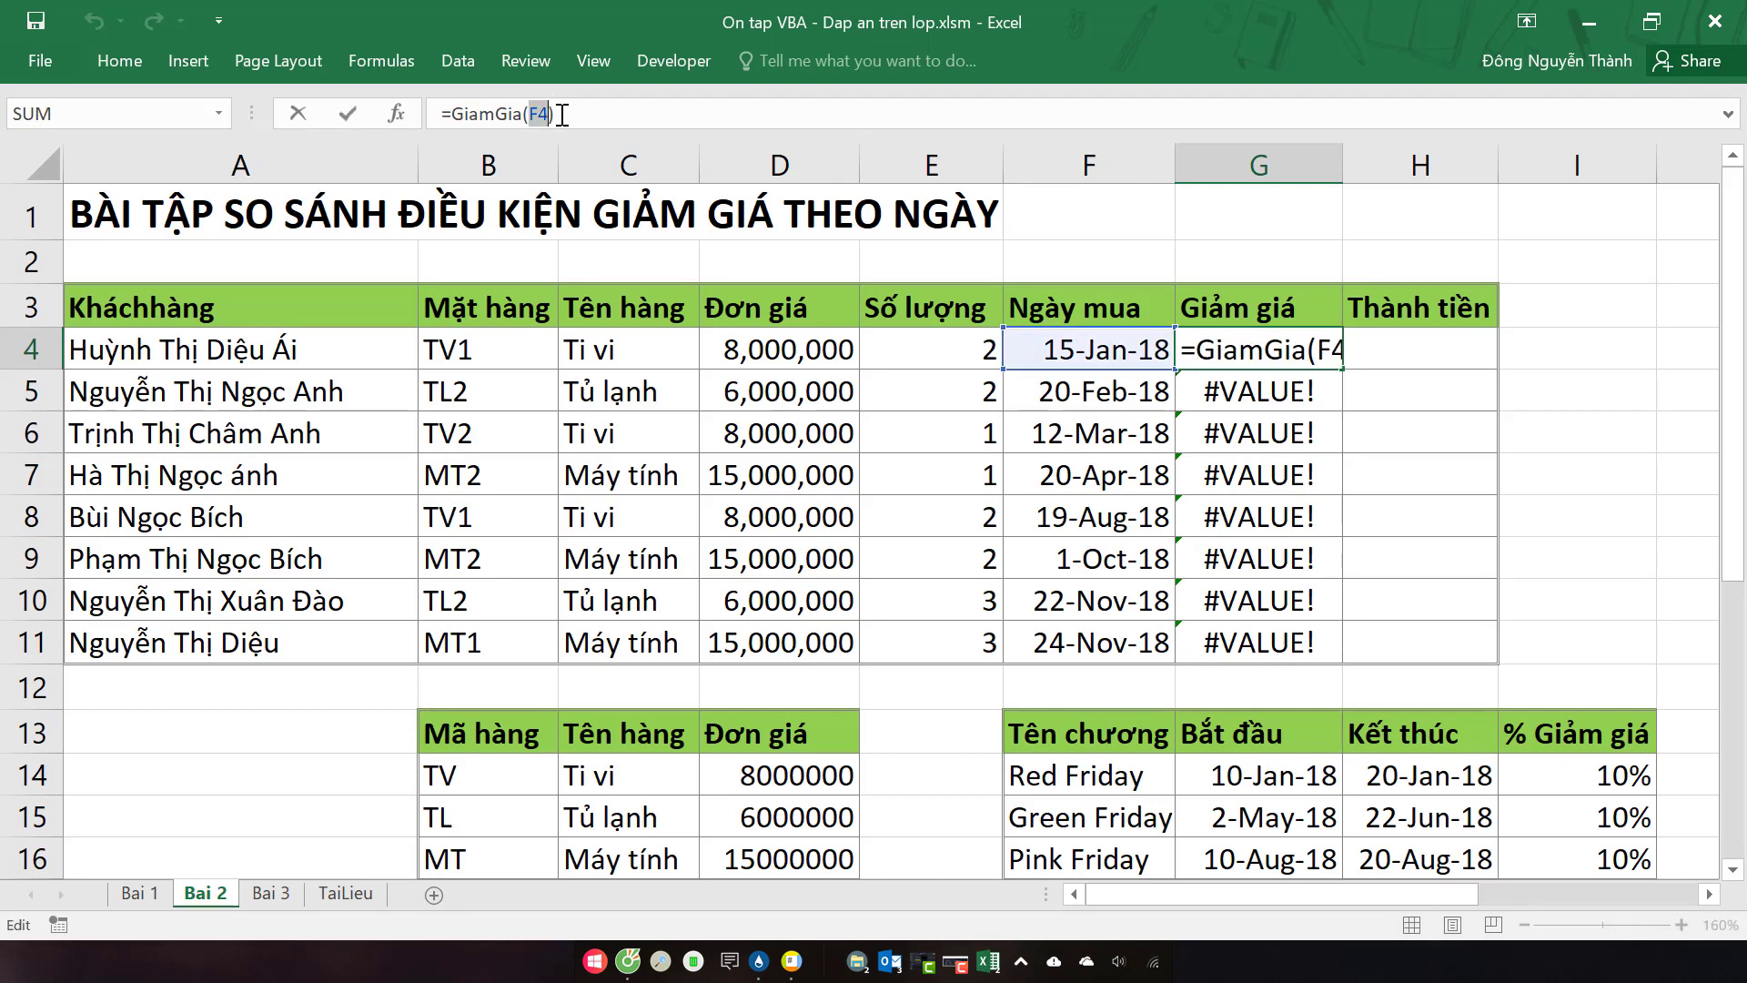
key("Escape")
key("alt+F11")
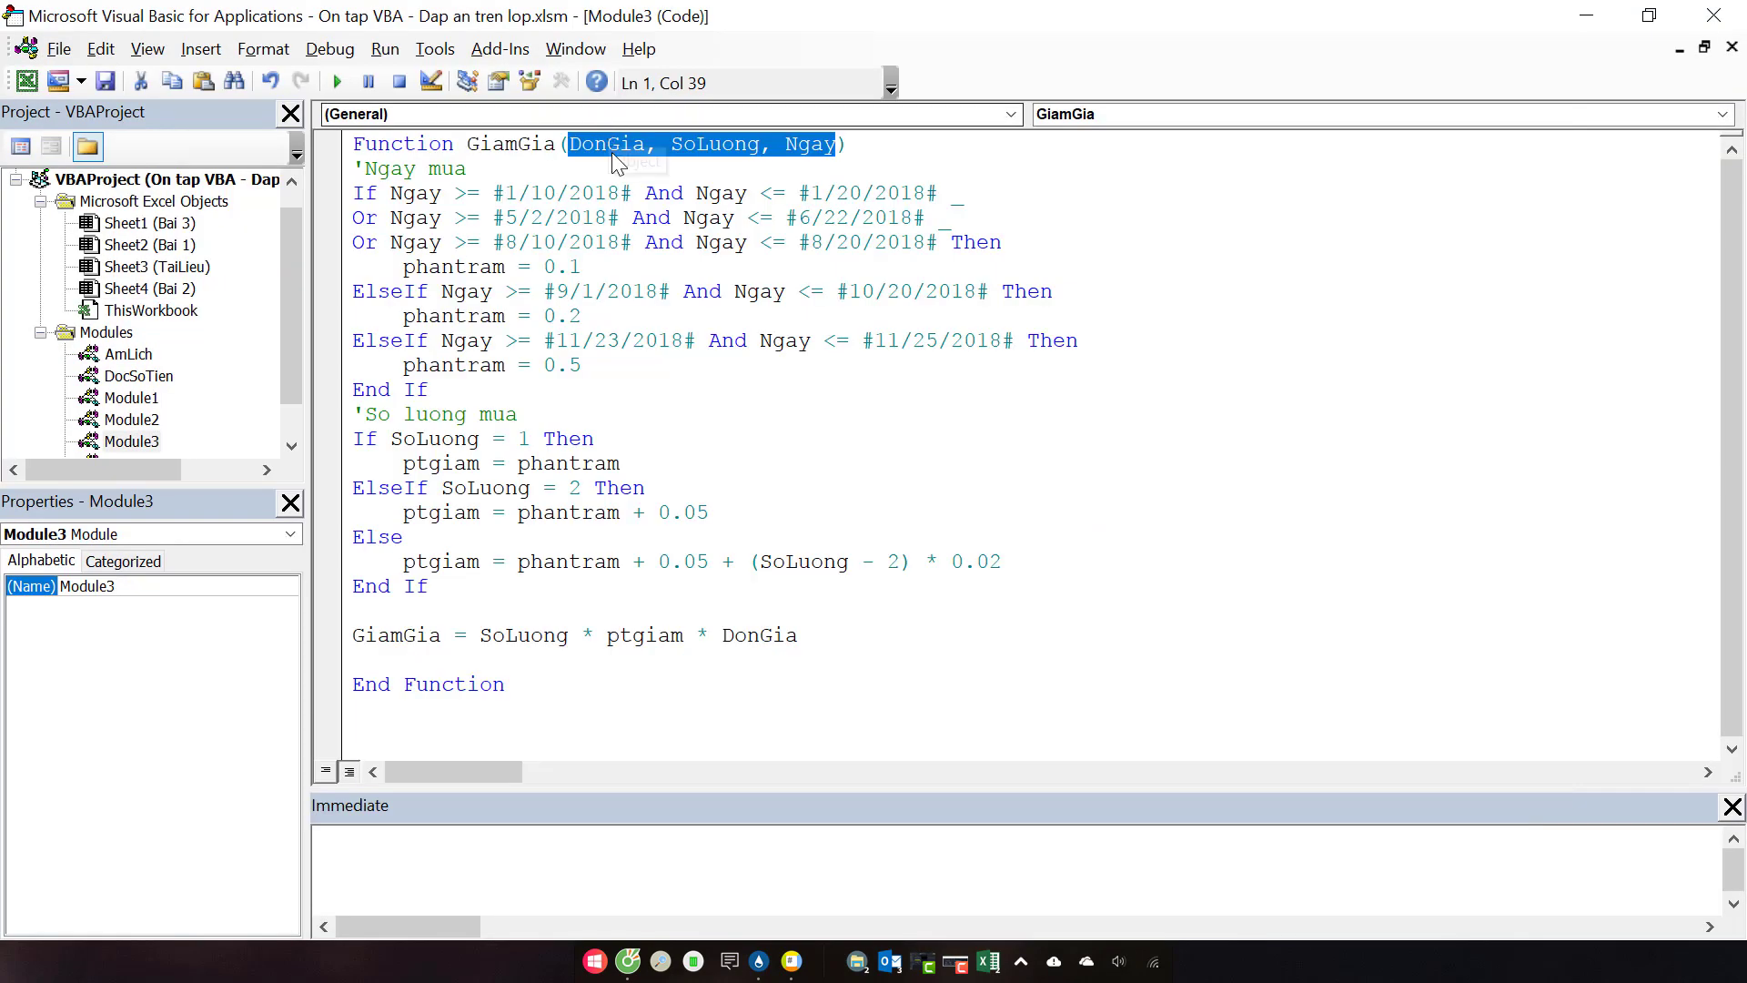
double_click(610, 146)
double_click(702, 146)
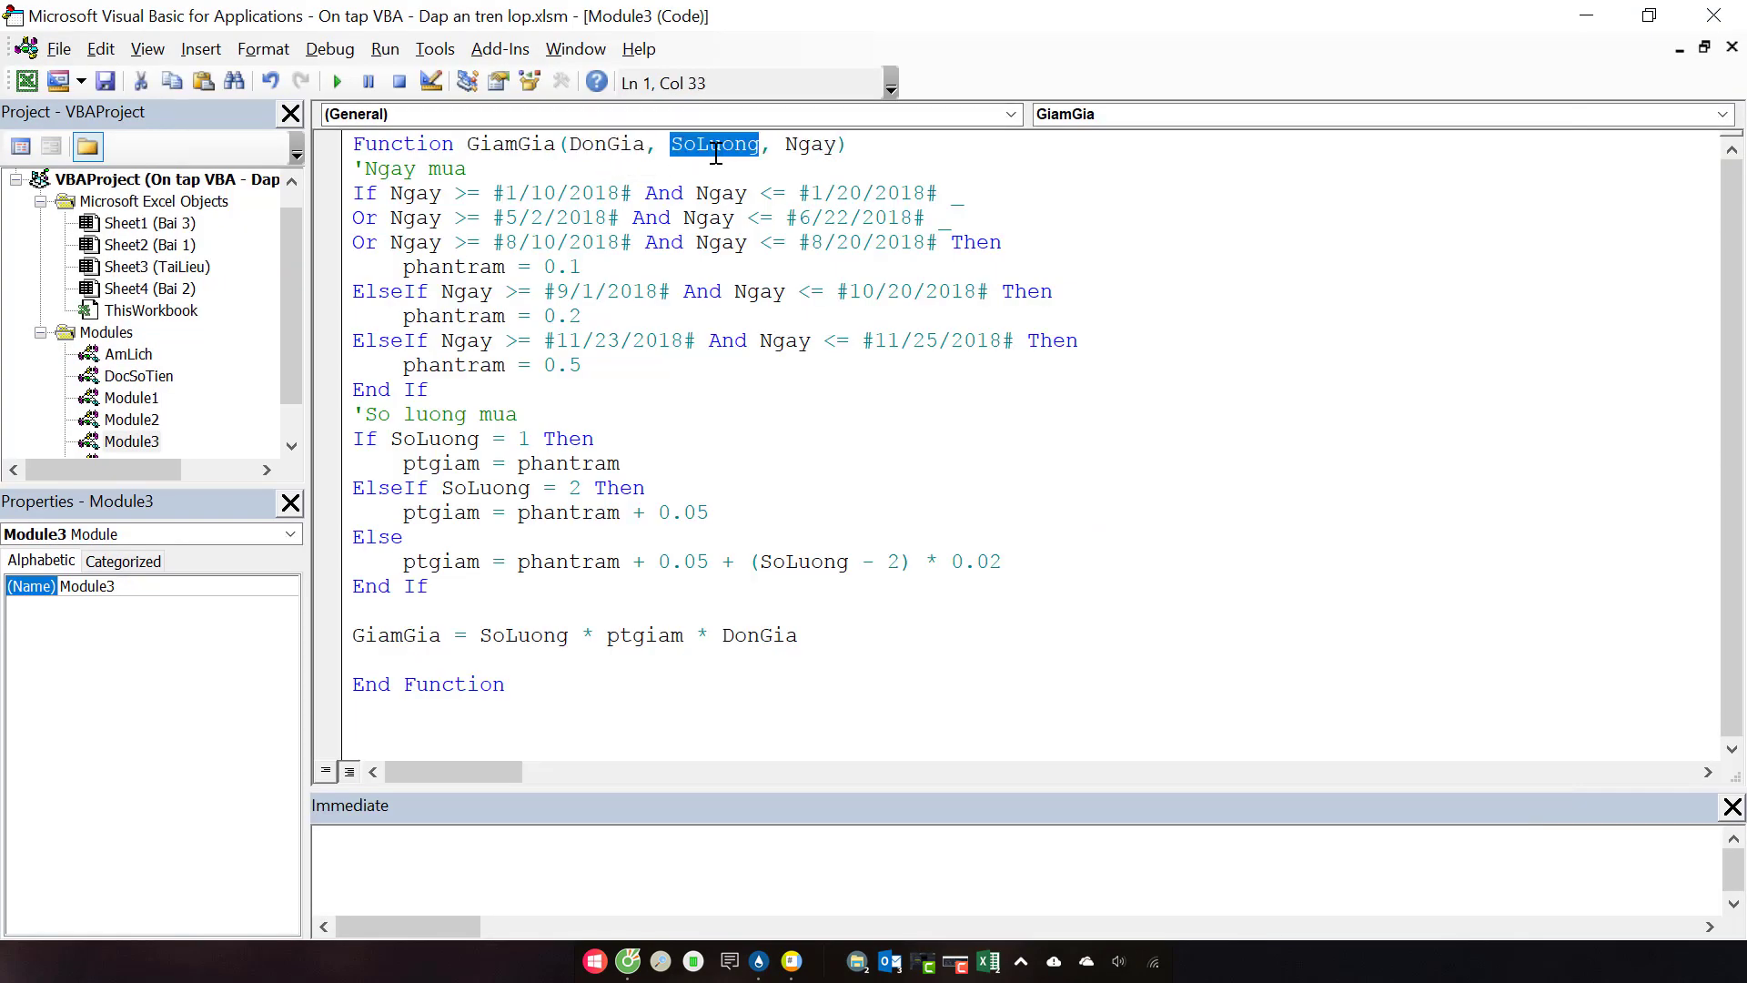
double_click(809, 146)
key("alt+F11")
Step: Rewrite G4's formula as =GiamGia(D4,E4,F4), giving a 2,400,000.00 discount
left_click(551, 114)
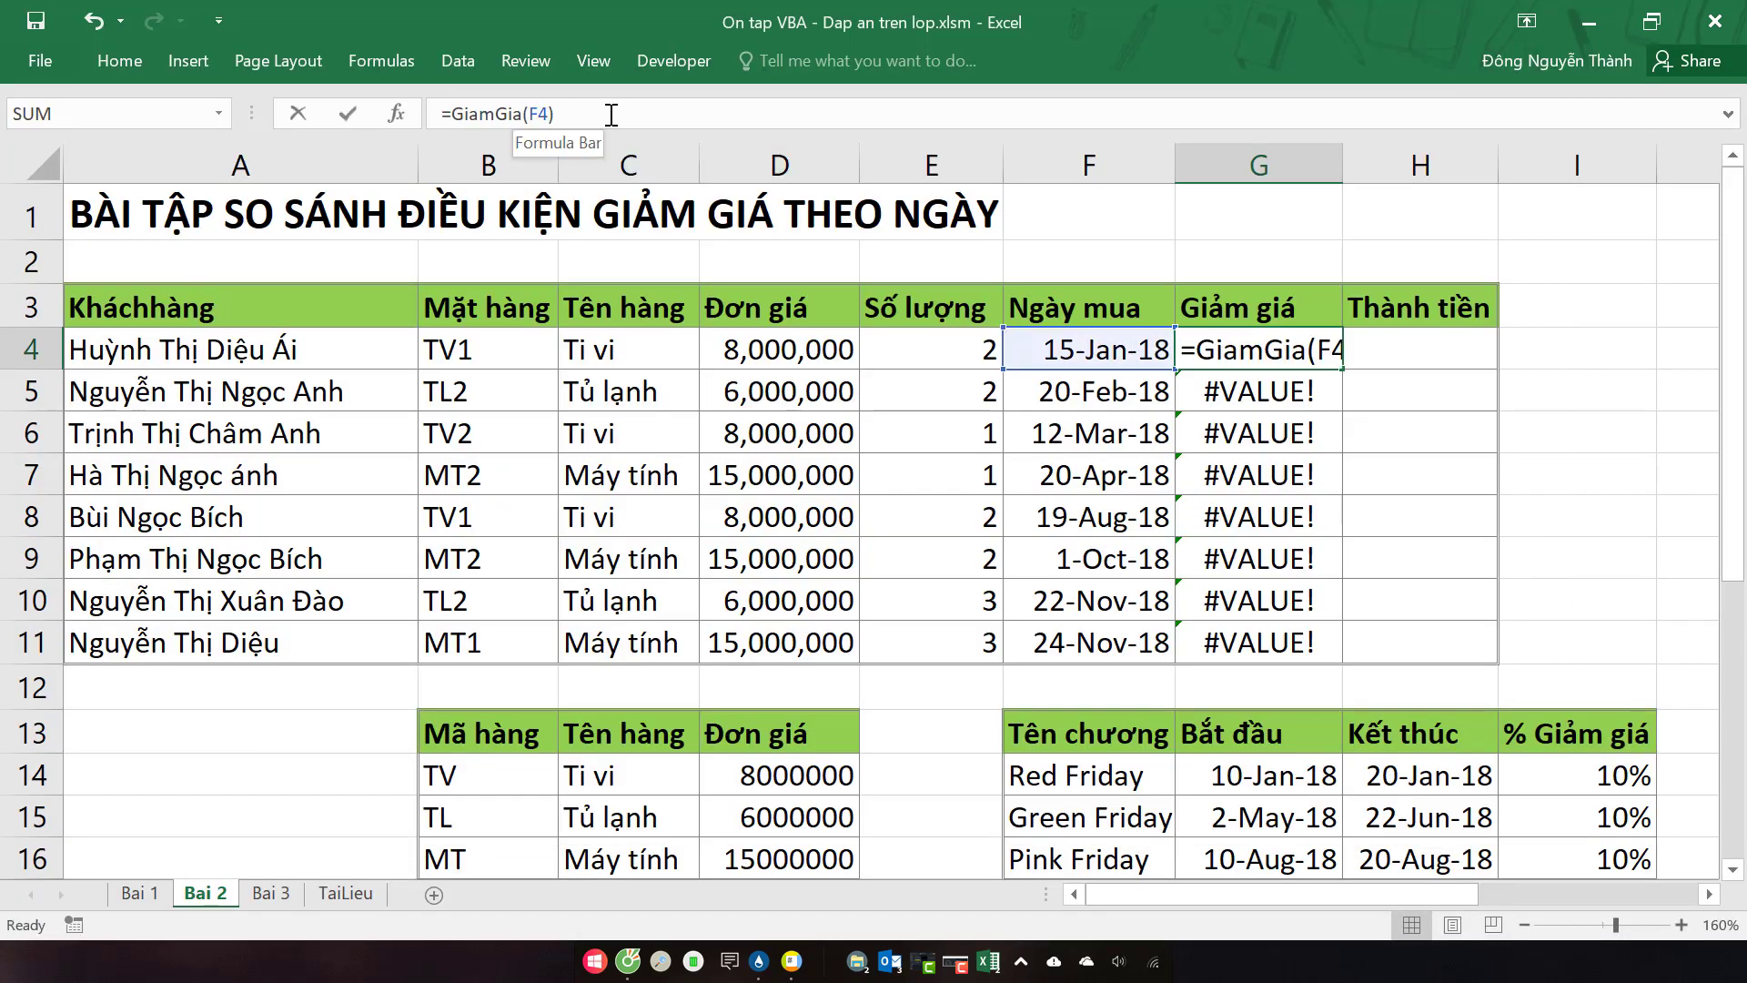
key("BackSpace")
key("BackSpace")
key("BackSpace")
left_click(781, 349)
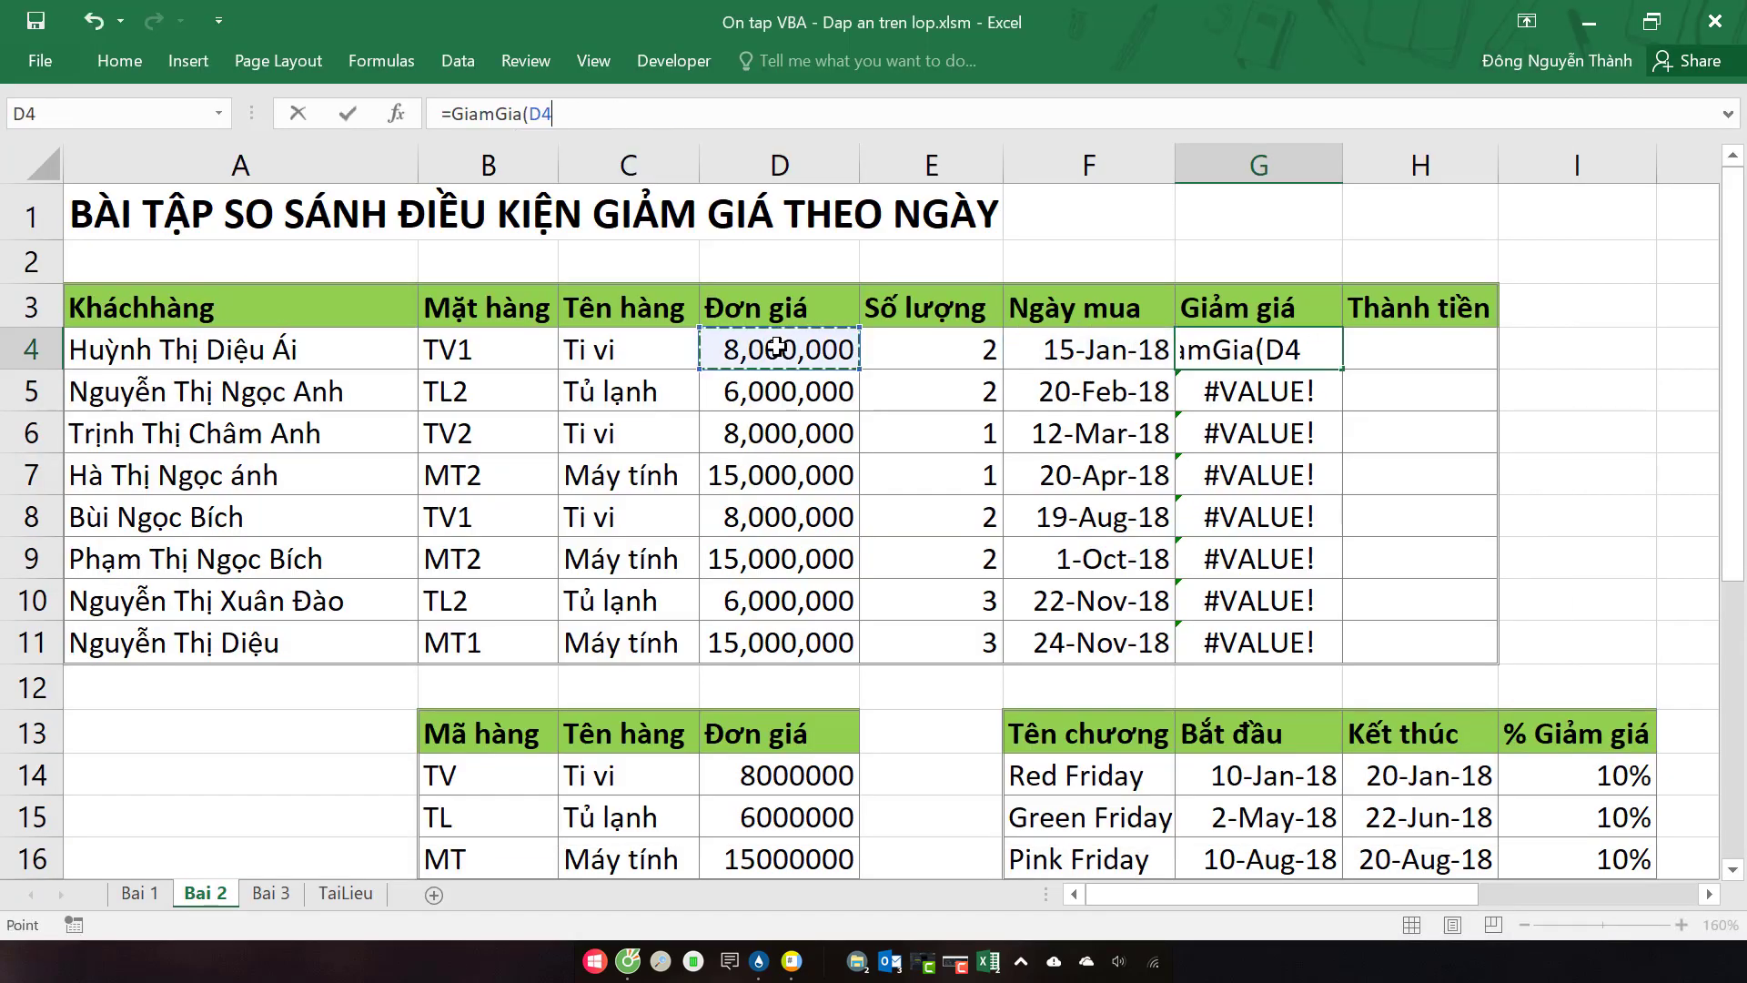
type(",")
type(",")
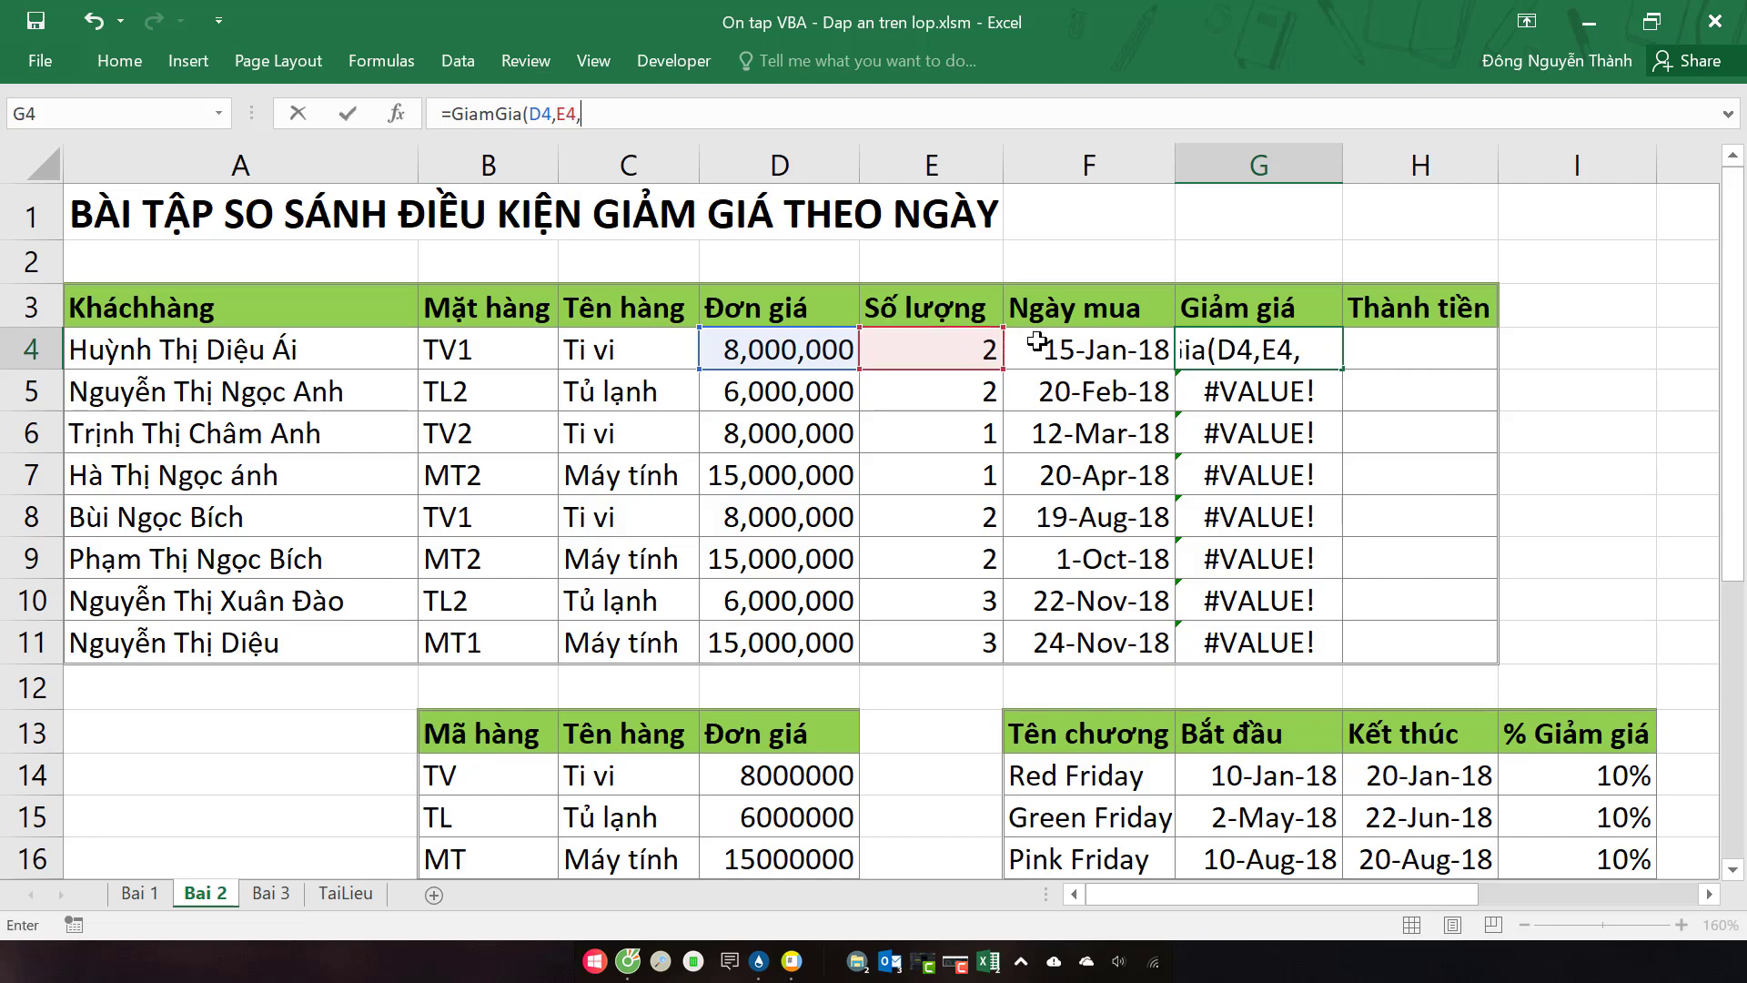
left_click(1038, 341)
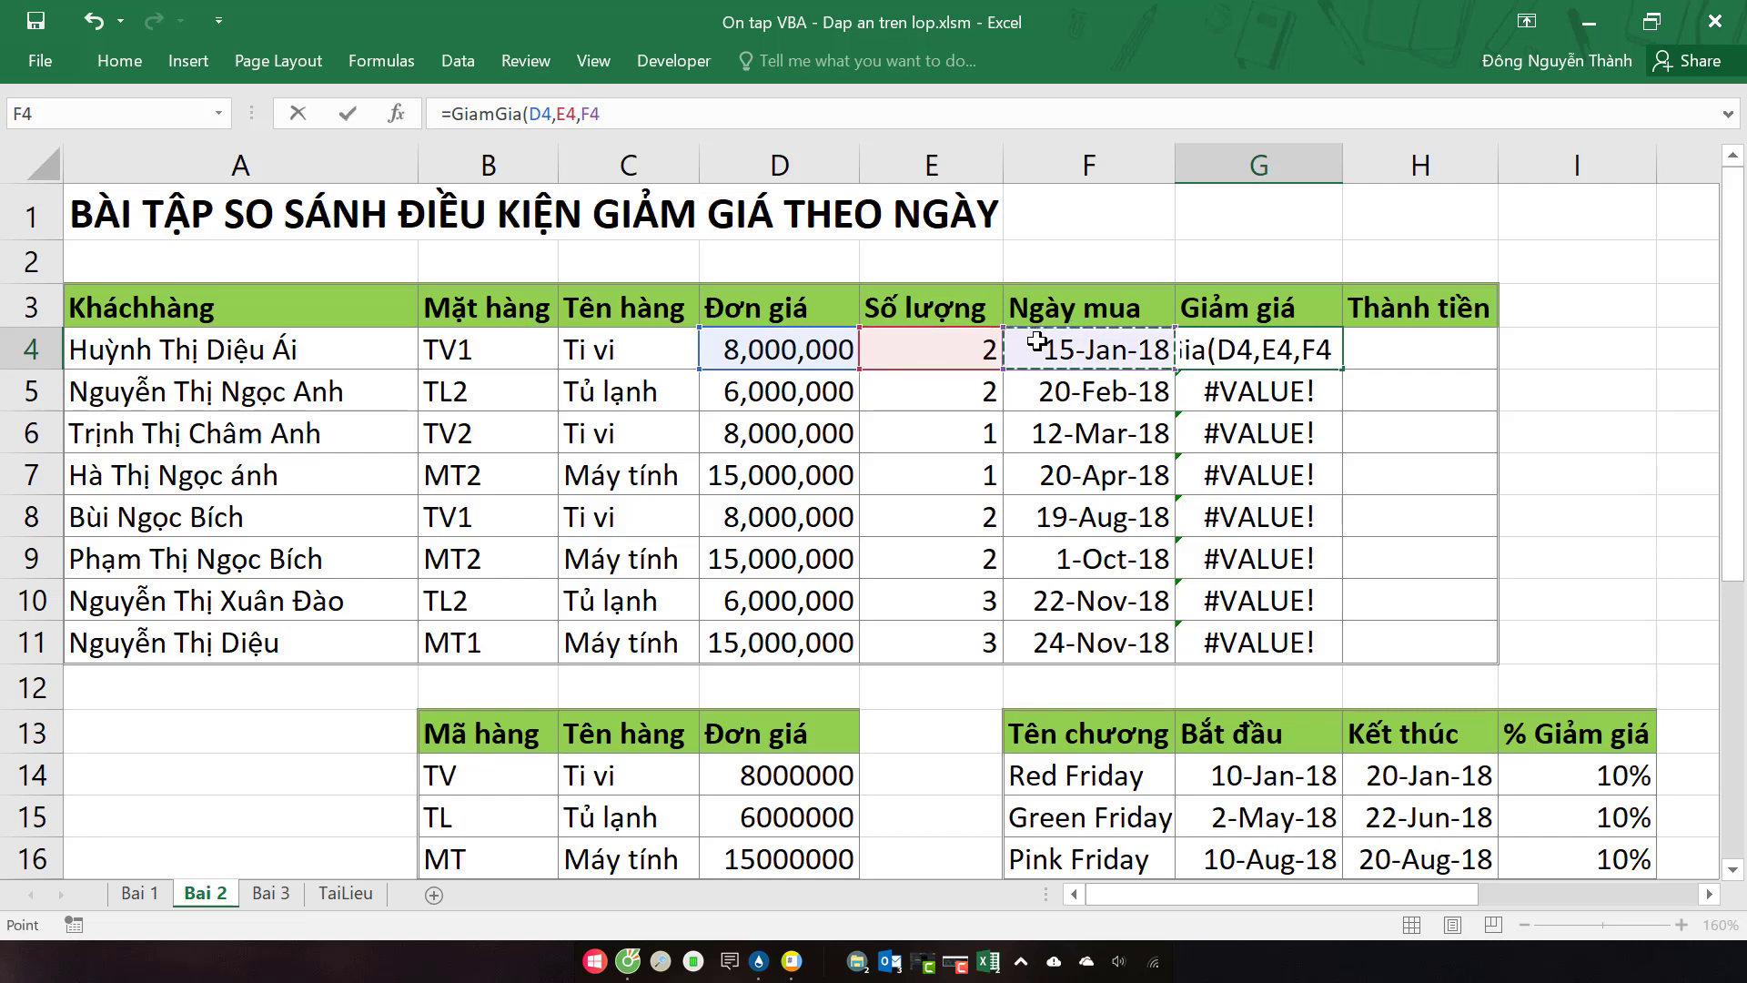
type(")")
key("Return")
key("alt+F11")
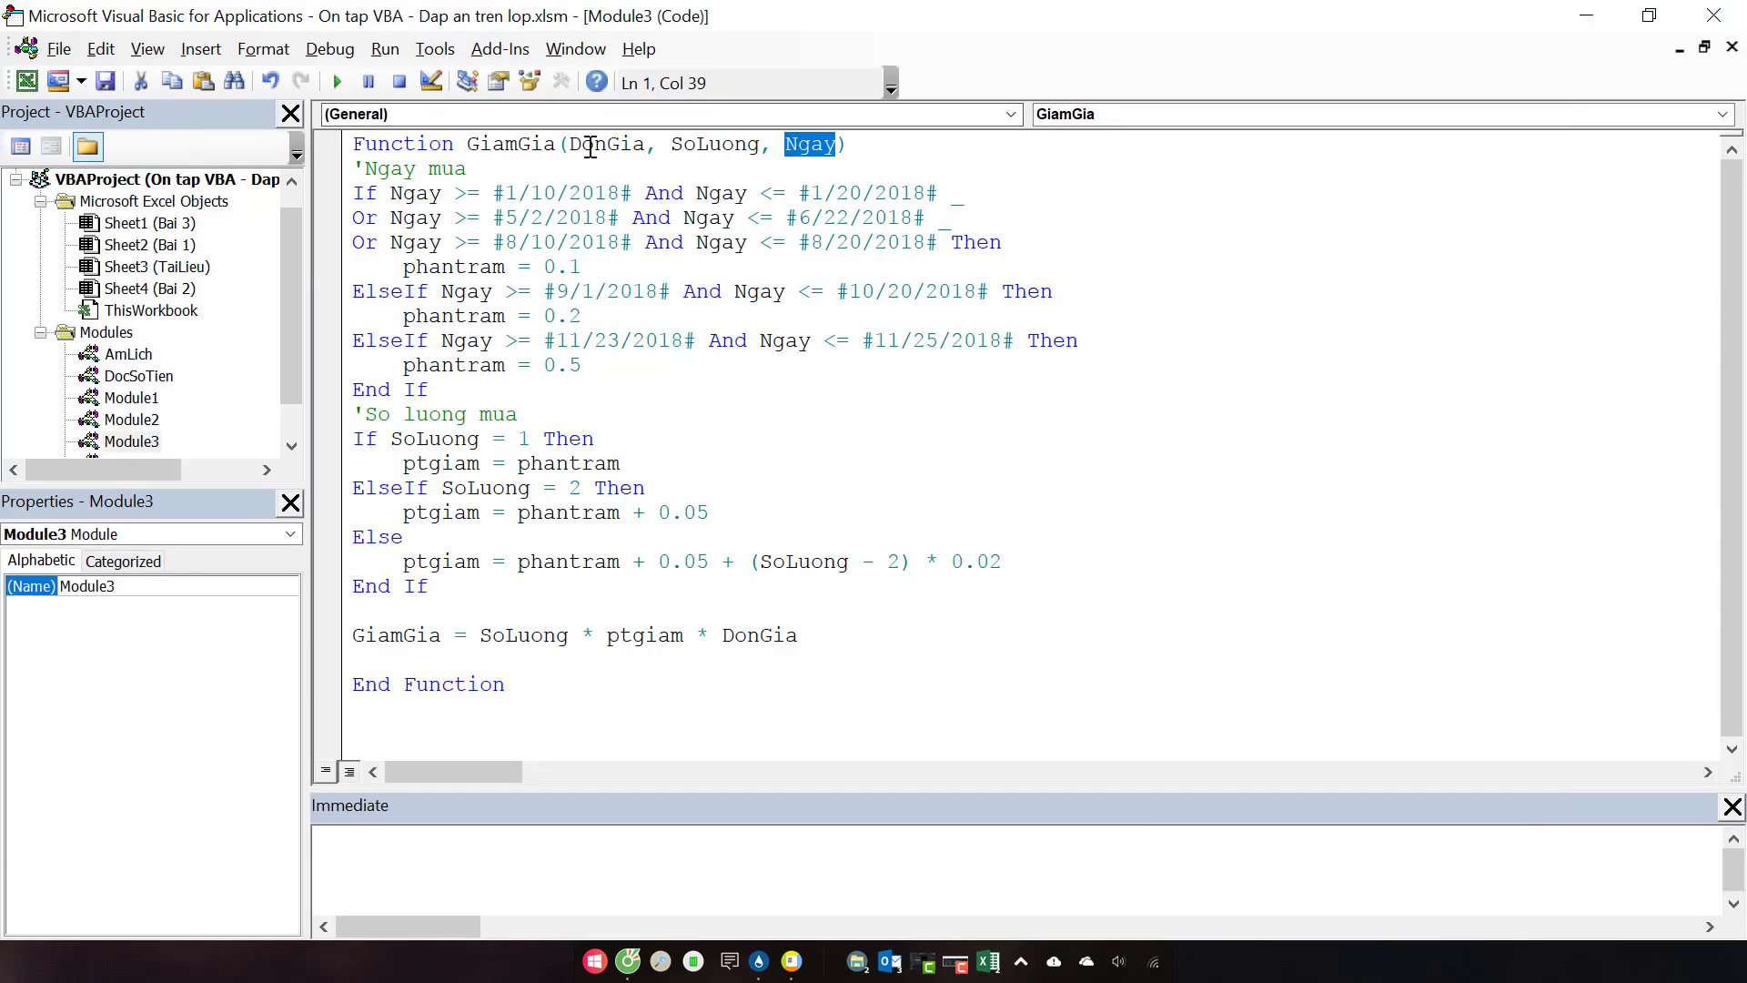
key("alt+F11")
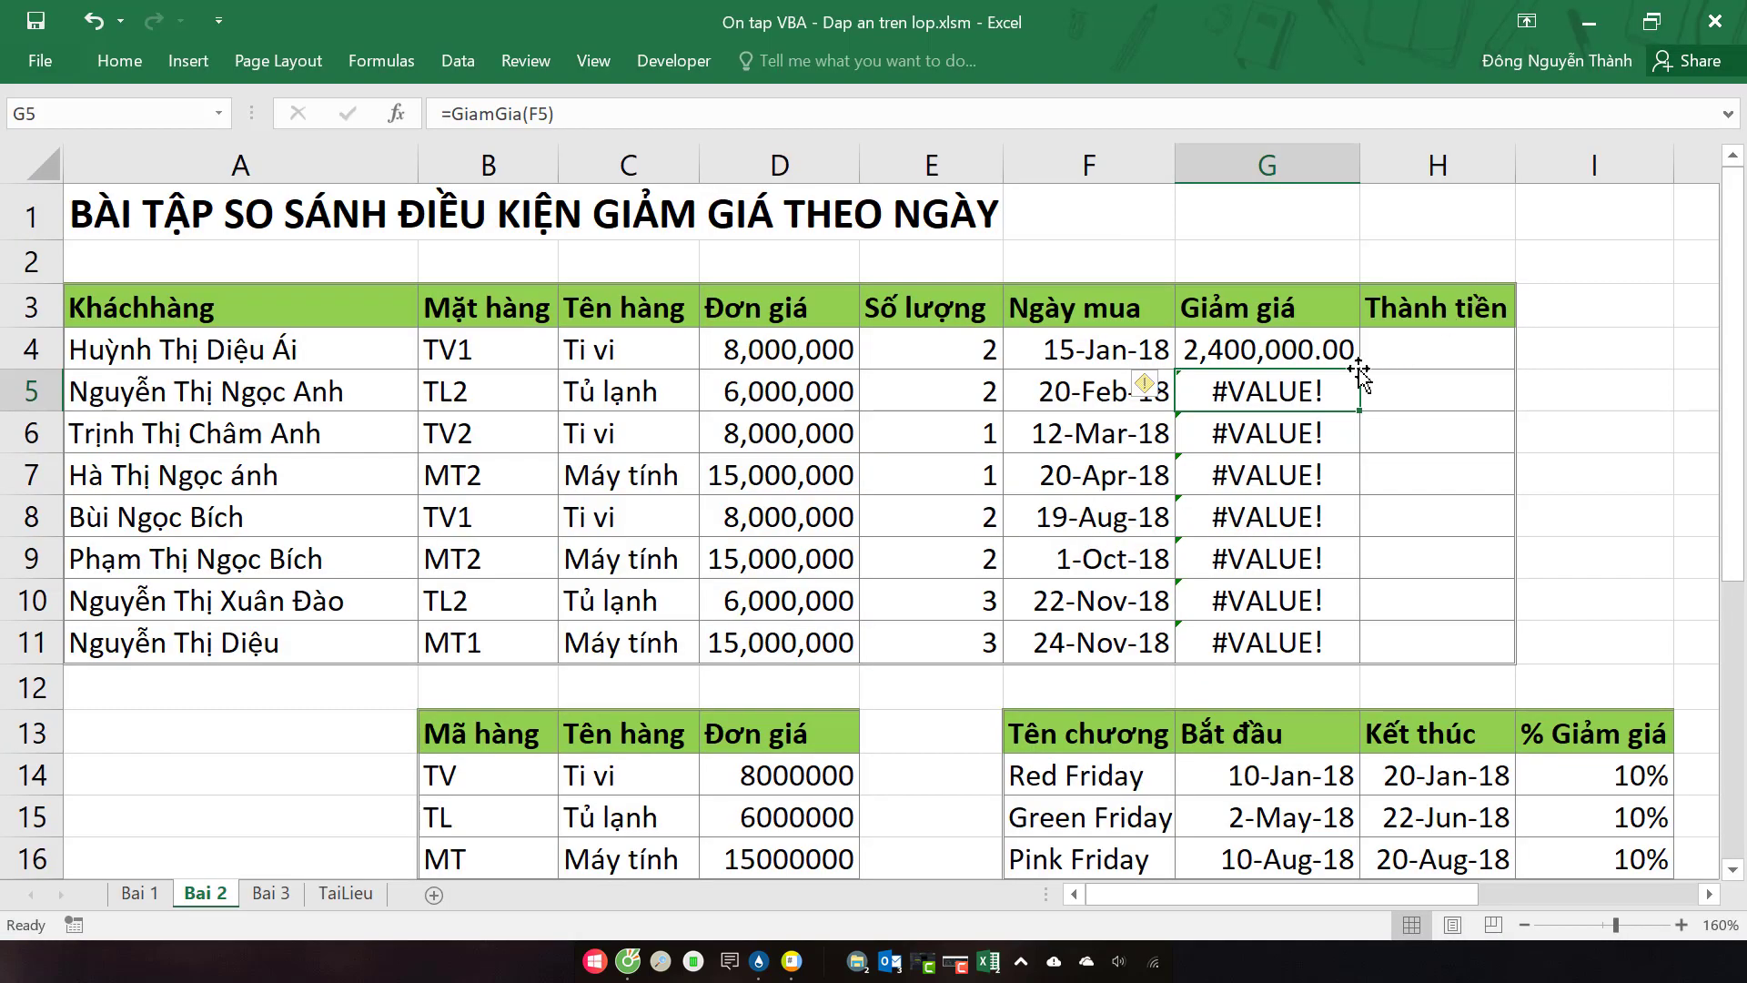
left_click(1355, 362)
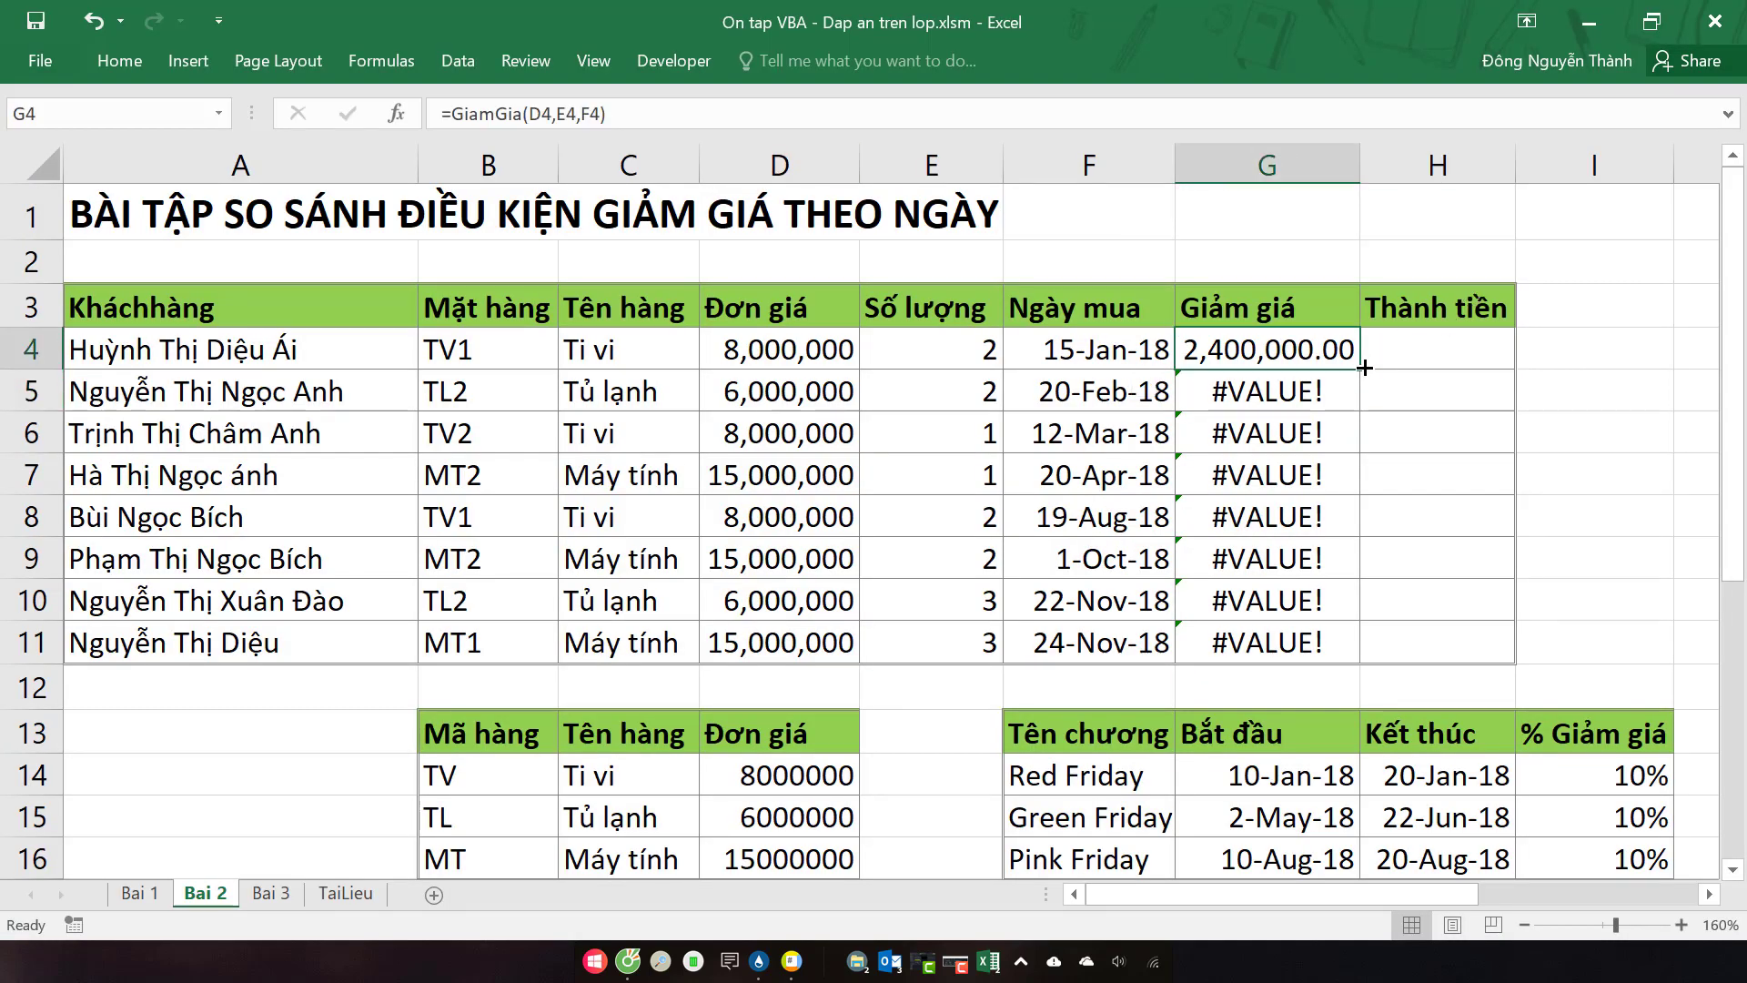
Step: Fill G4's formula down to G11 without formatting and widen column G to fit
left_click_drag(1364, 367, 1354, 658)
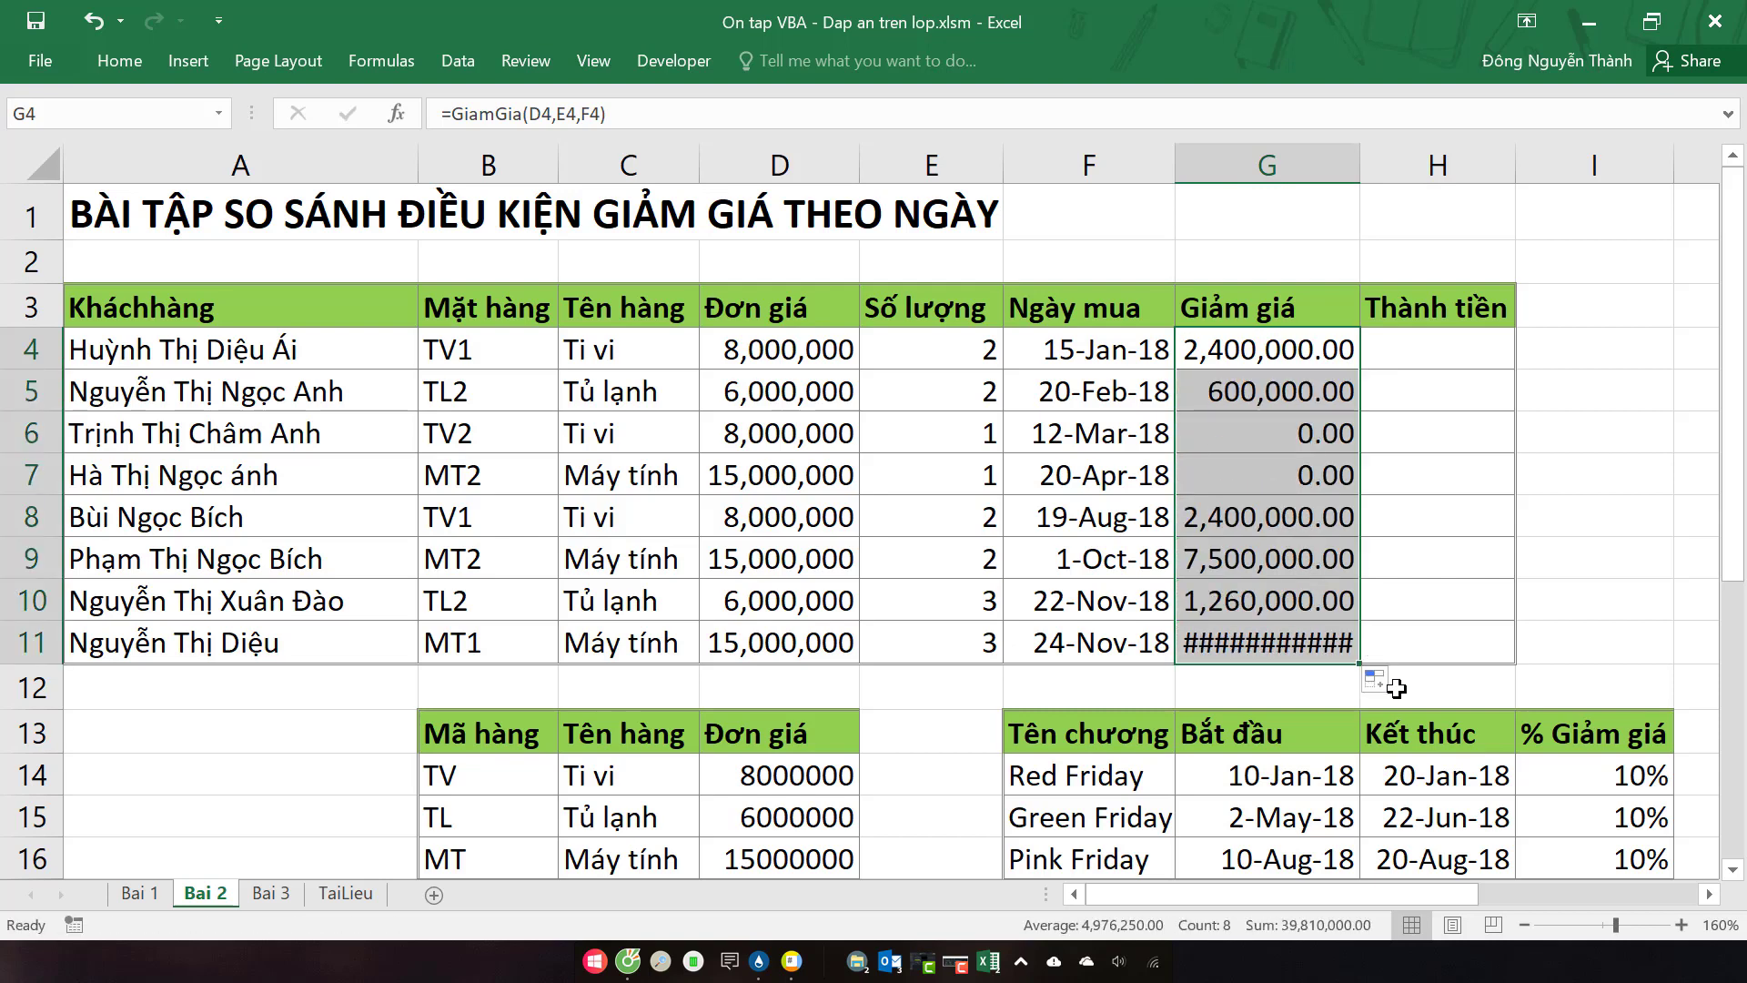
left_click(1385, 680)
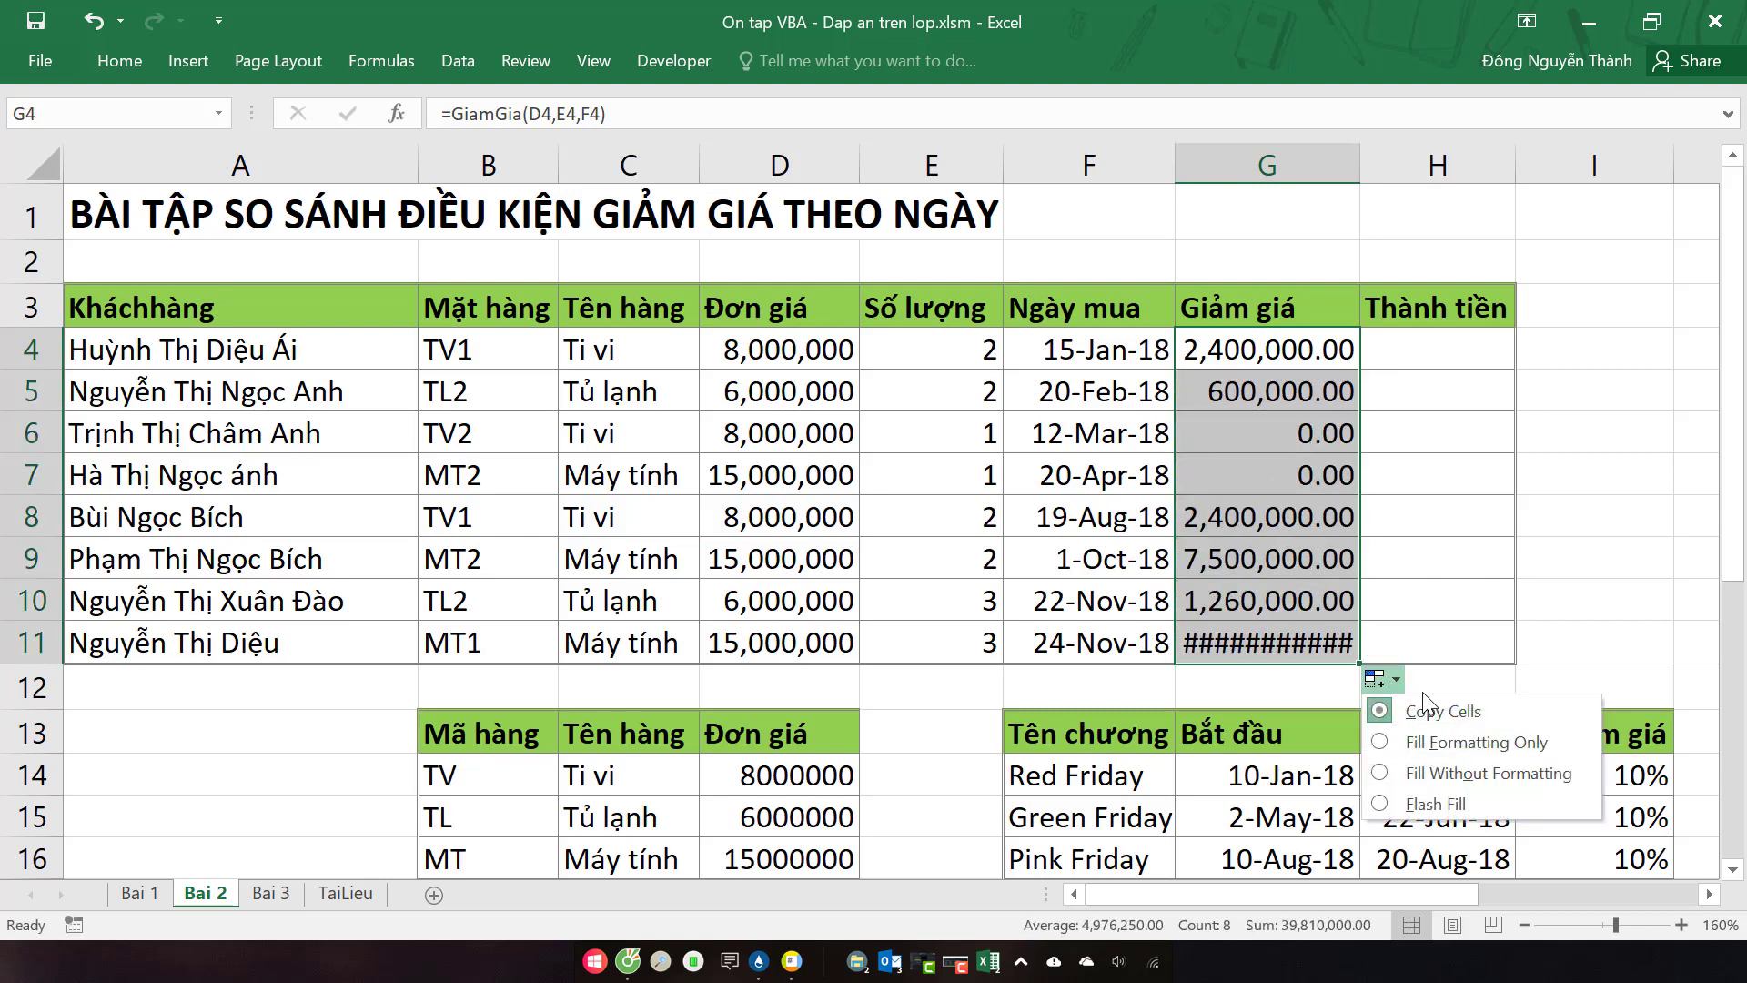
left_click(1467, 774)
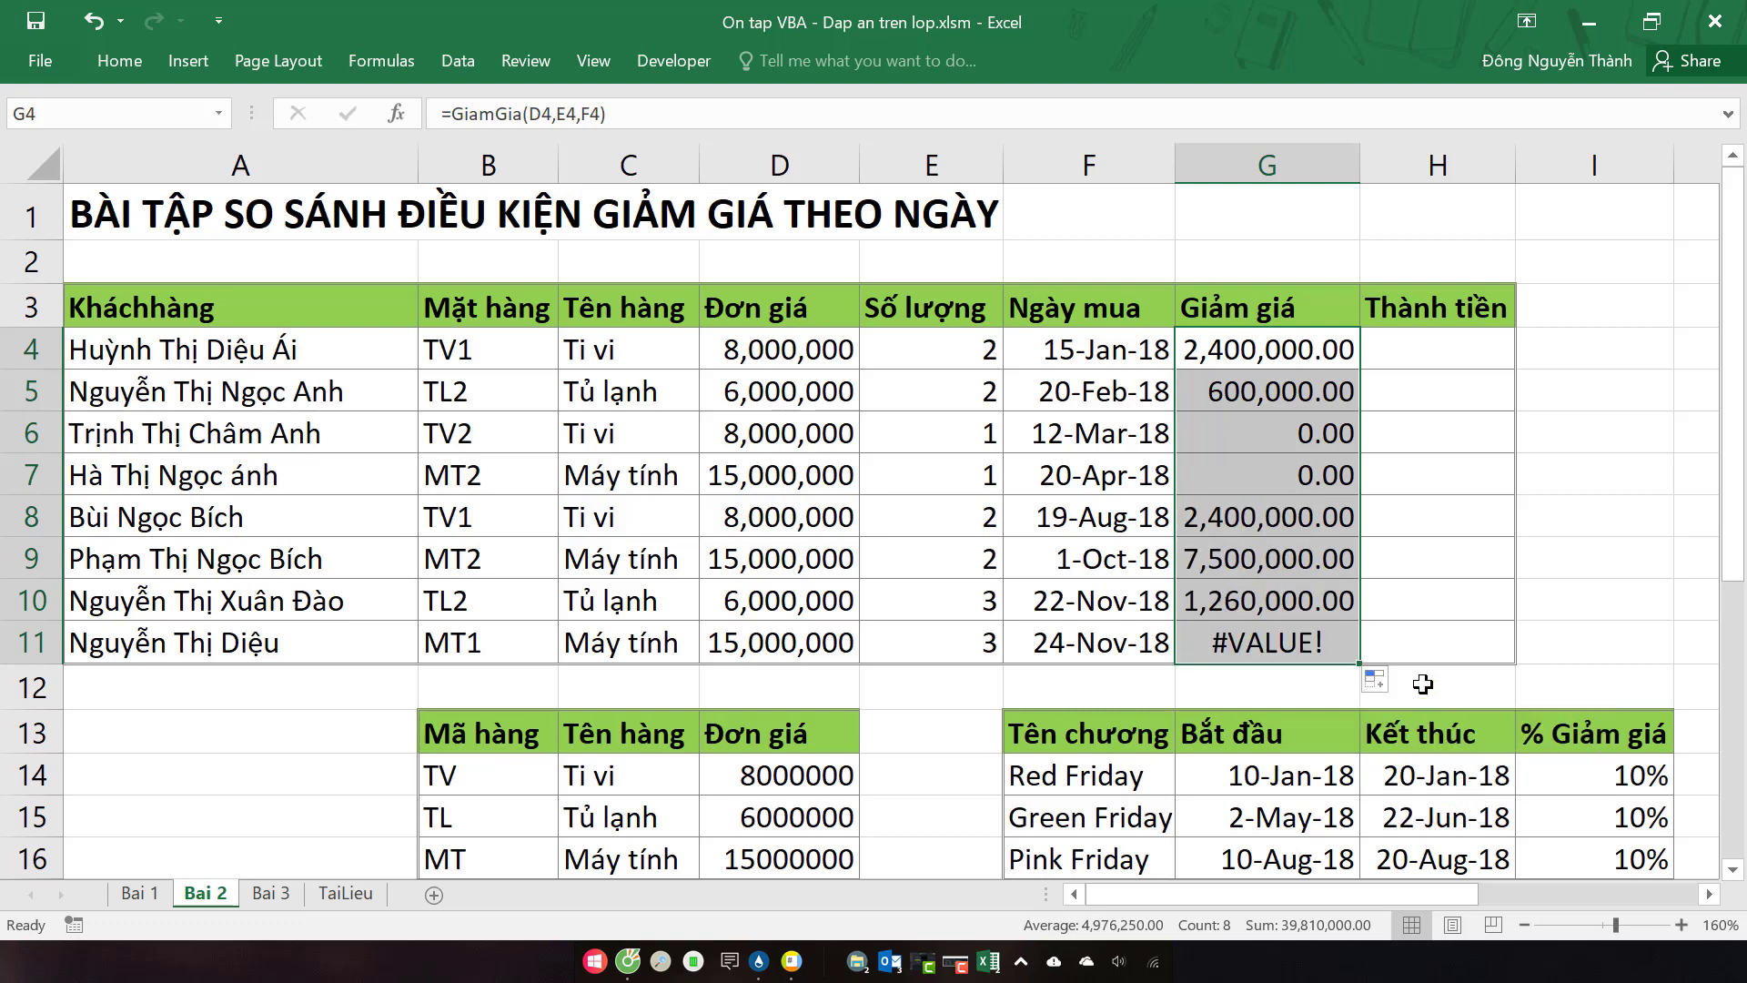
double_click(1364, 164)
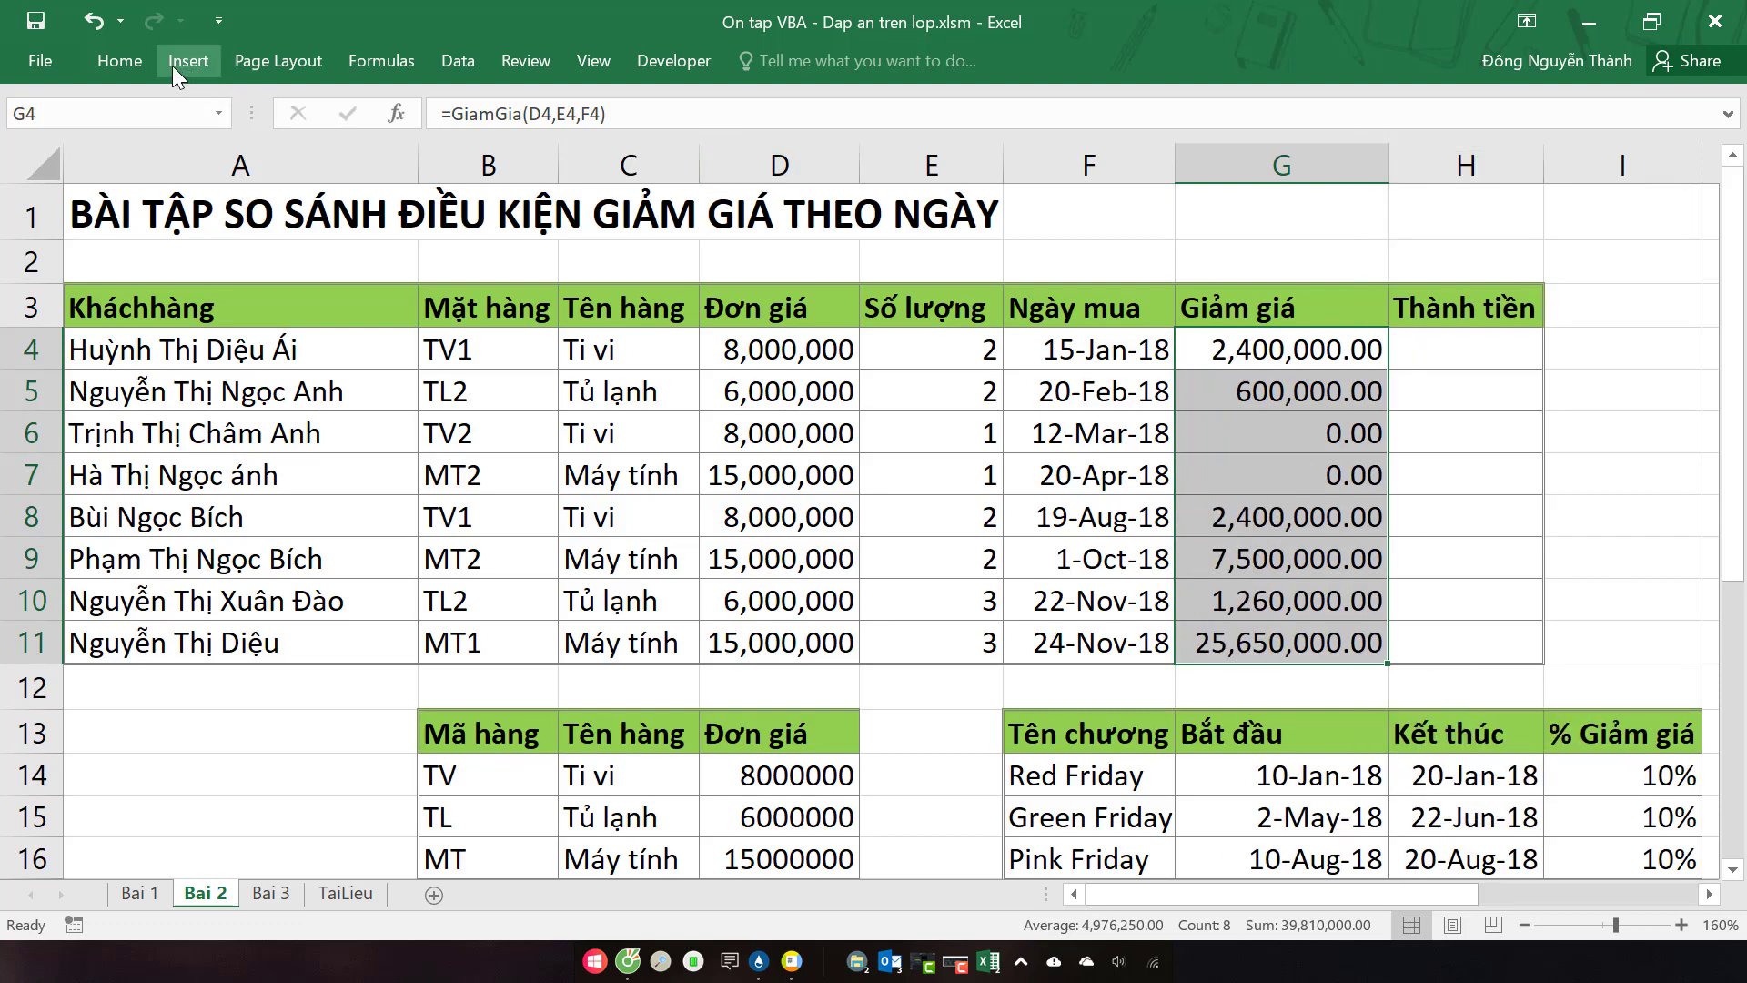
Step: Remove both decimal places from the discounts and check row 10's date and discount
key("ctrl+F1")
left_click(914, 144)
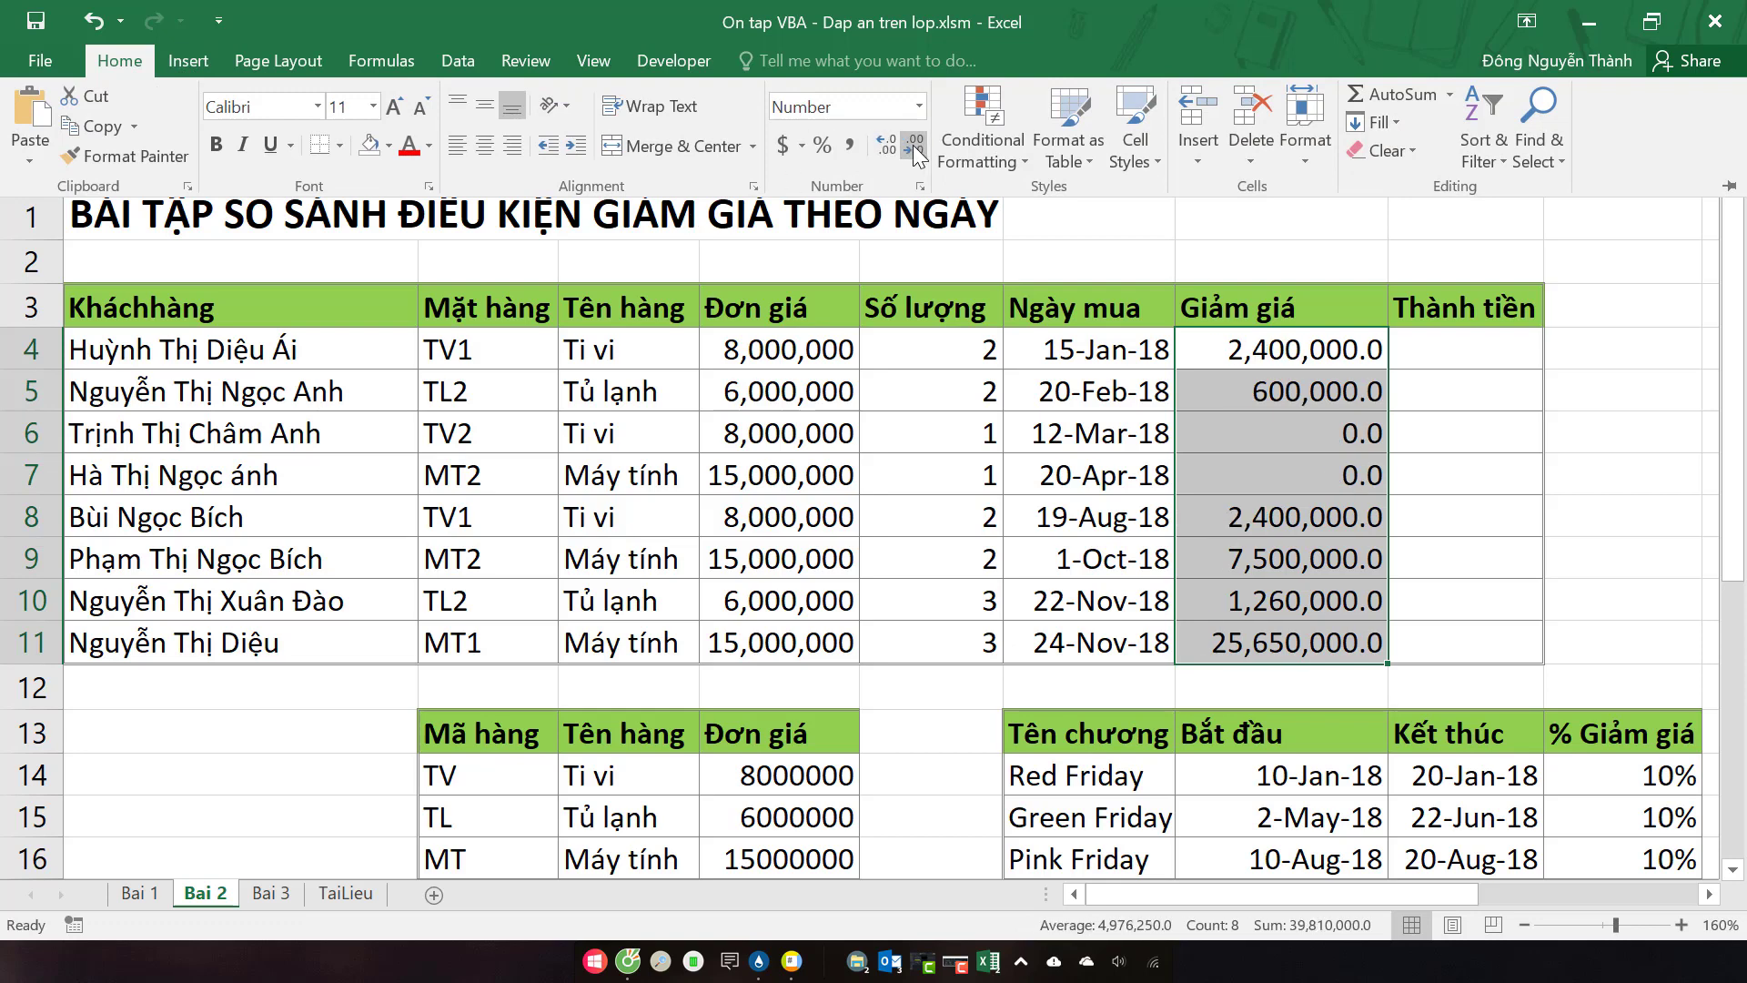
left_click(914, 145)
left_click(1467, 459)
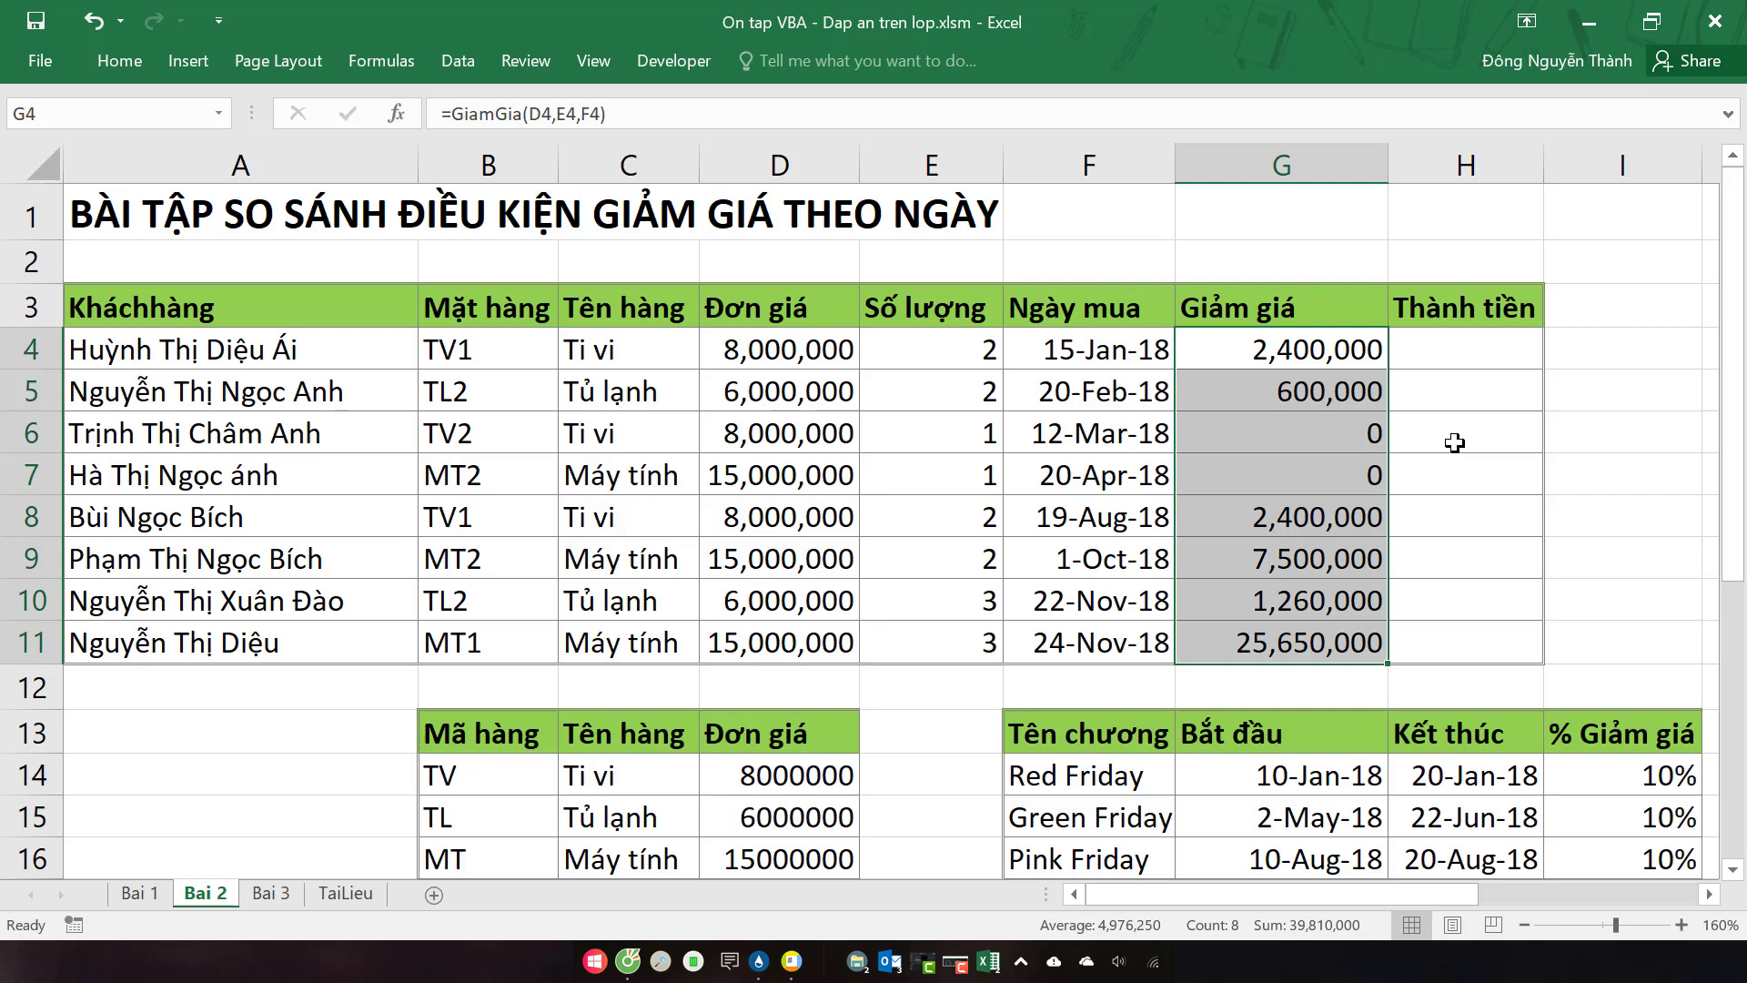
left_click(1131, 596)
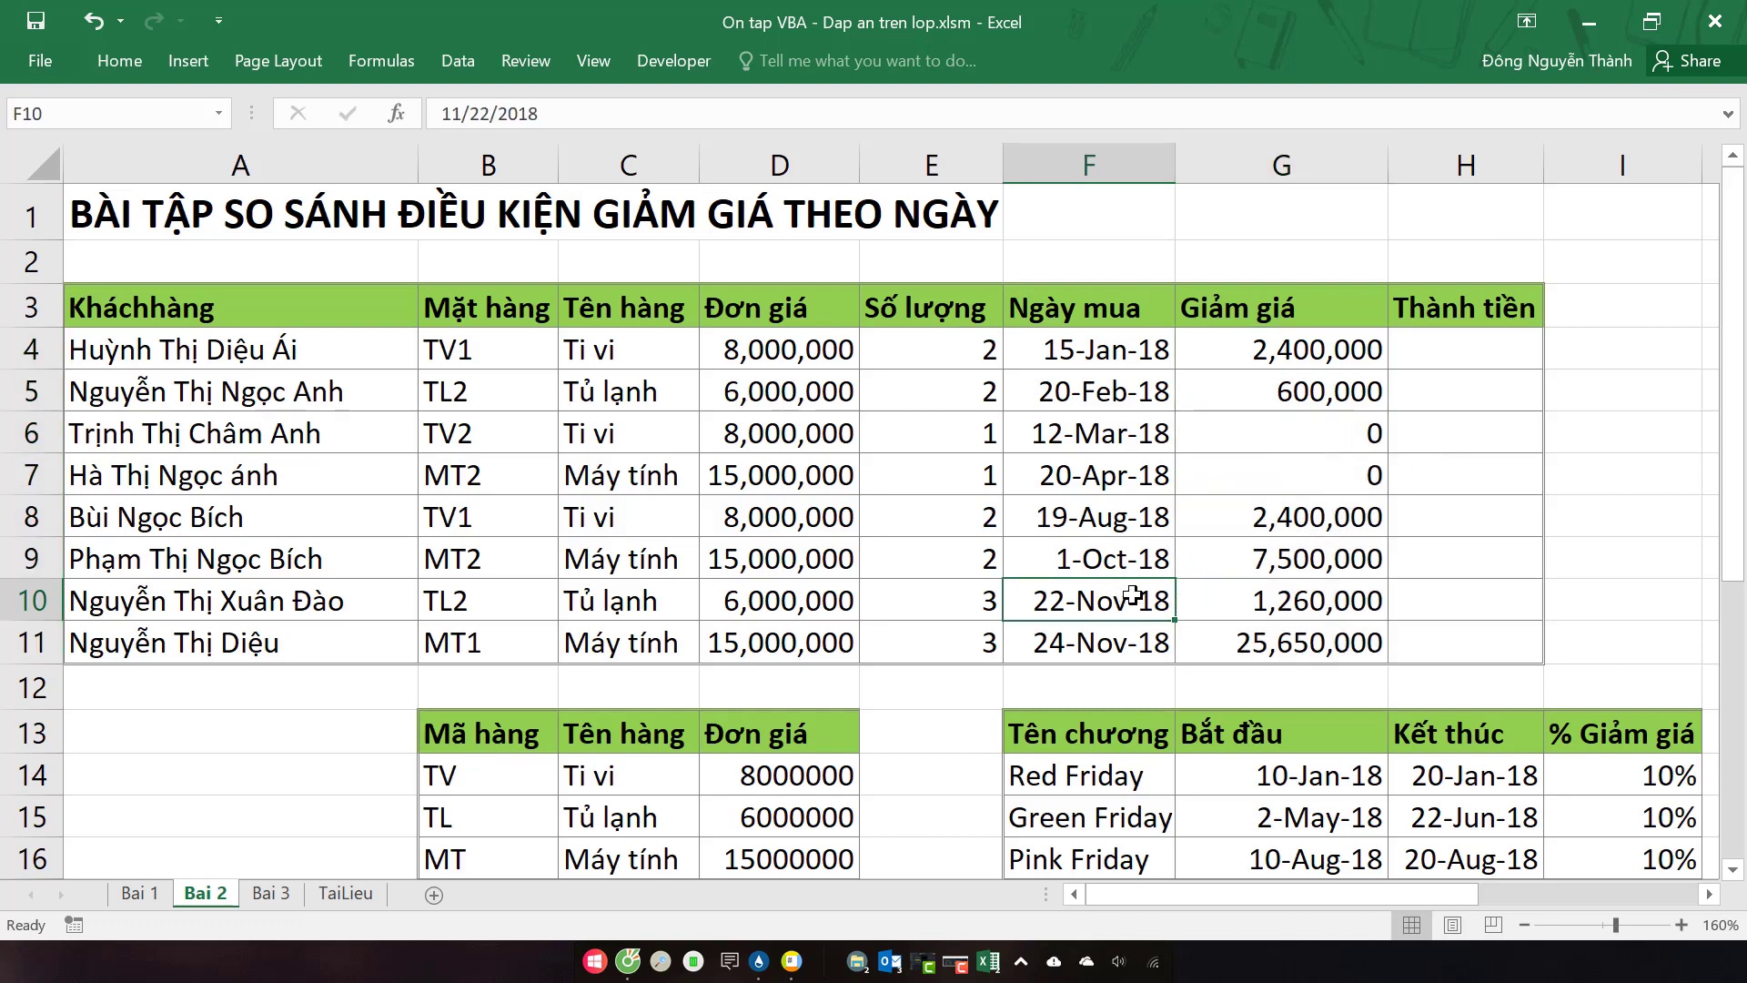
left_click_drag(1132, 599, 1236, 599)
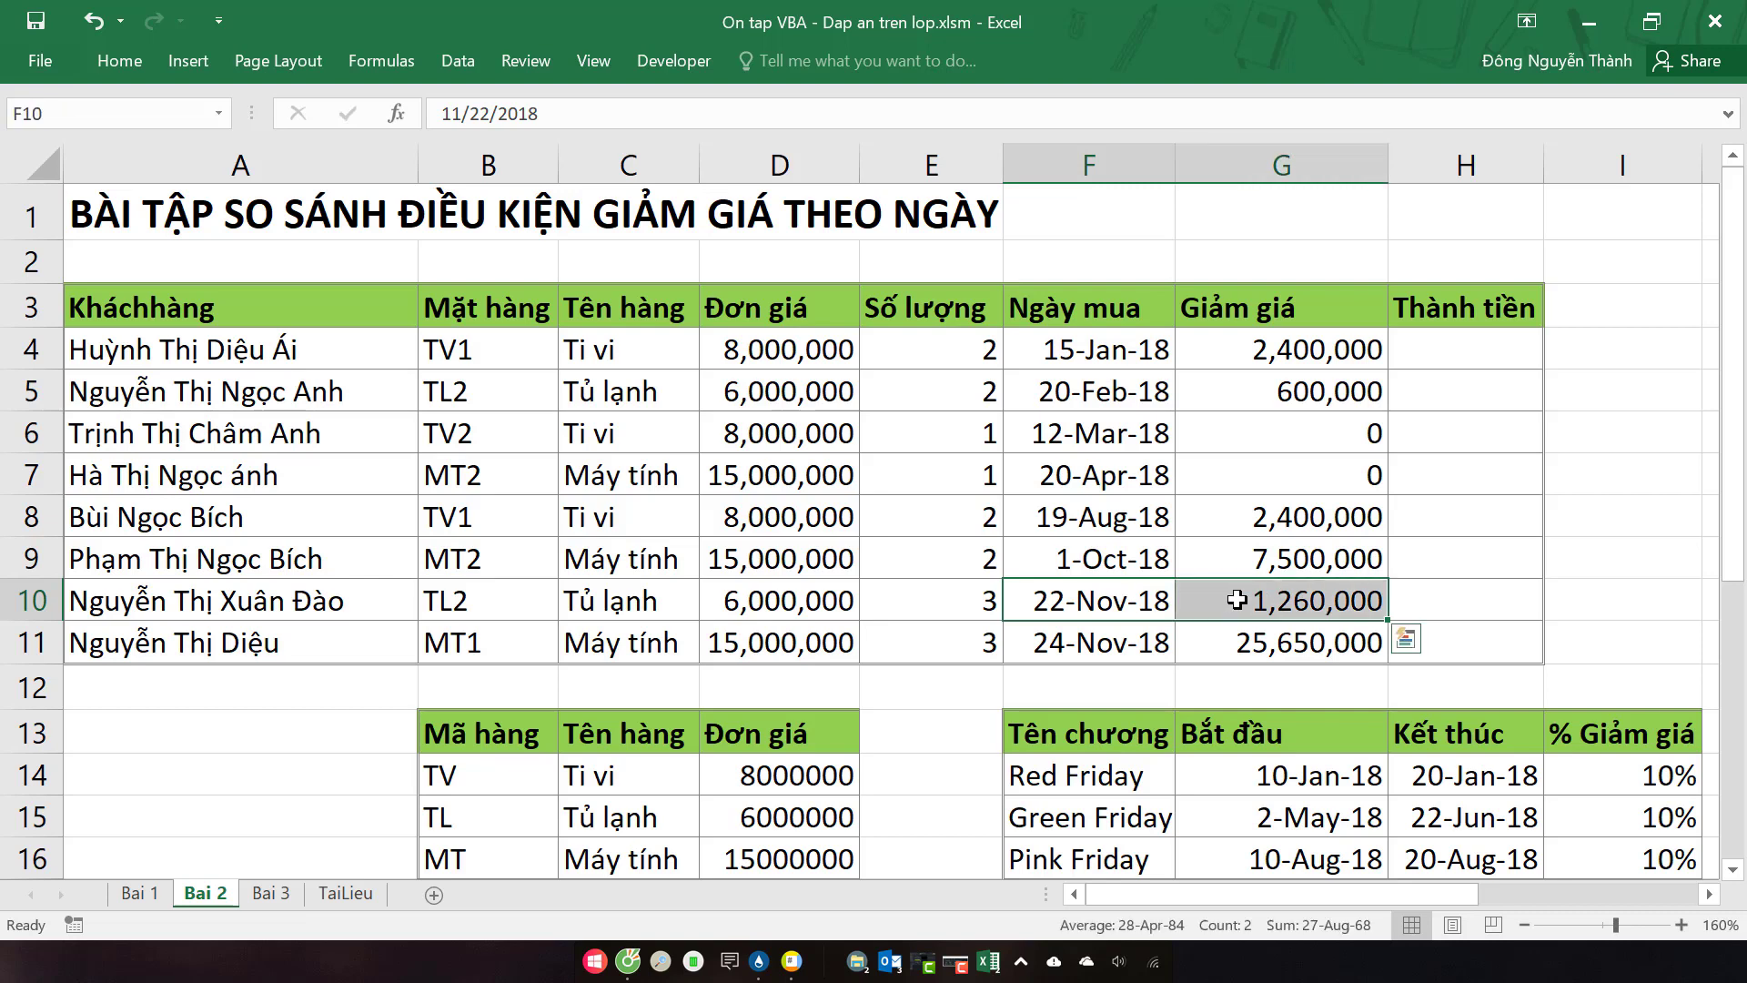
scroll(1201, 601, "down", 3)
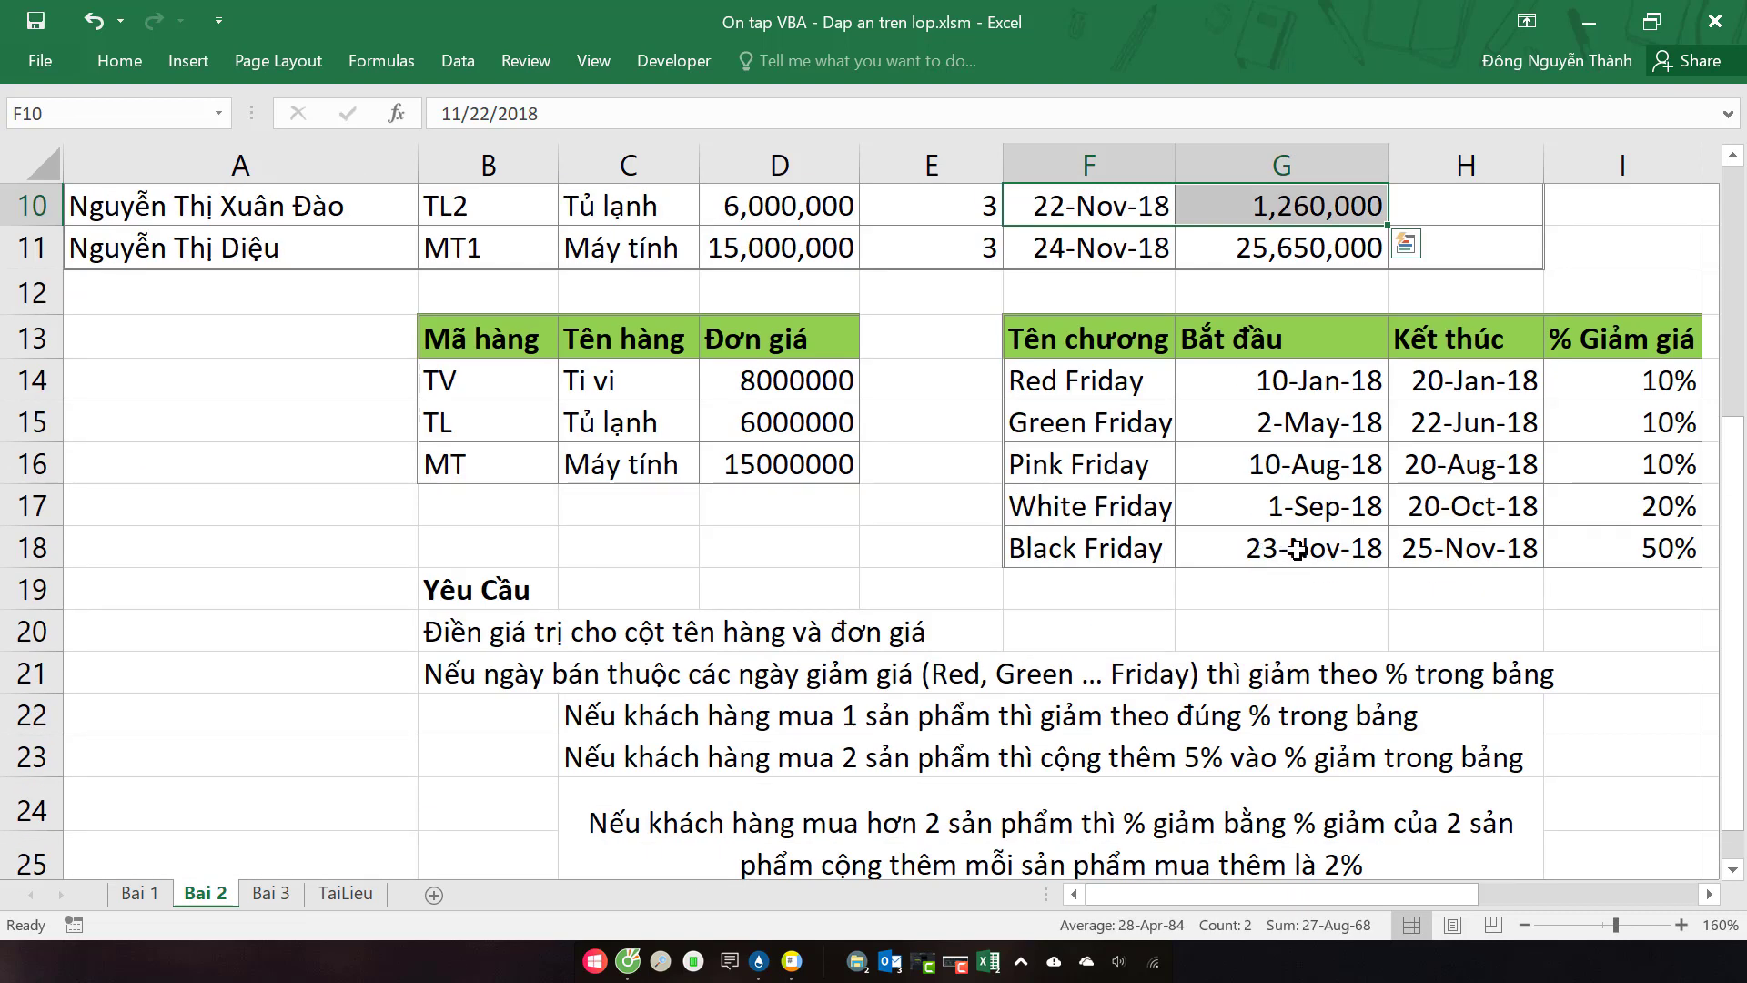
scroll(1297, 548, "up", 2)
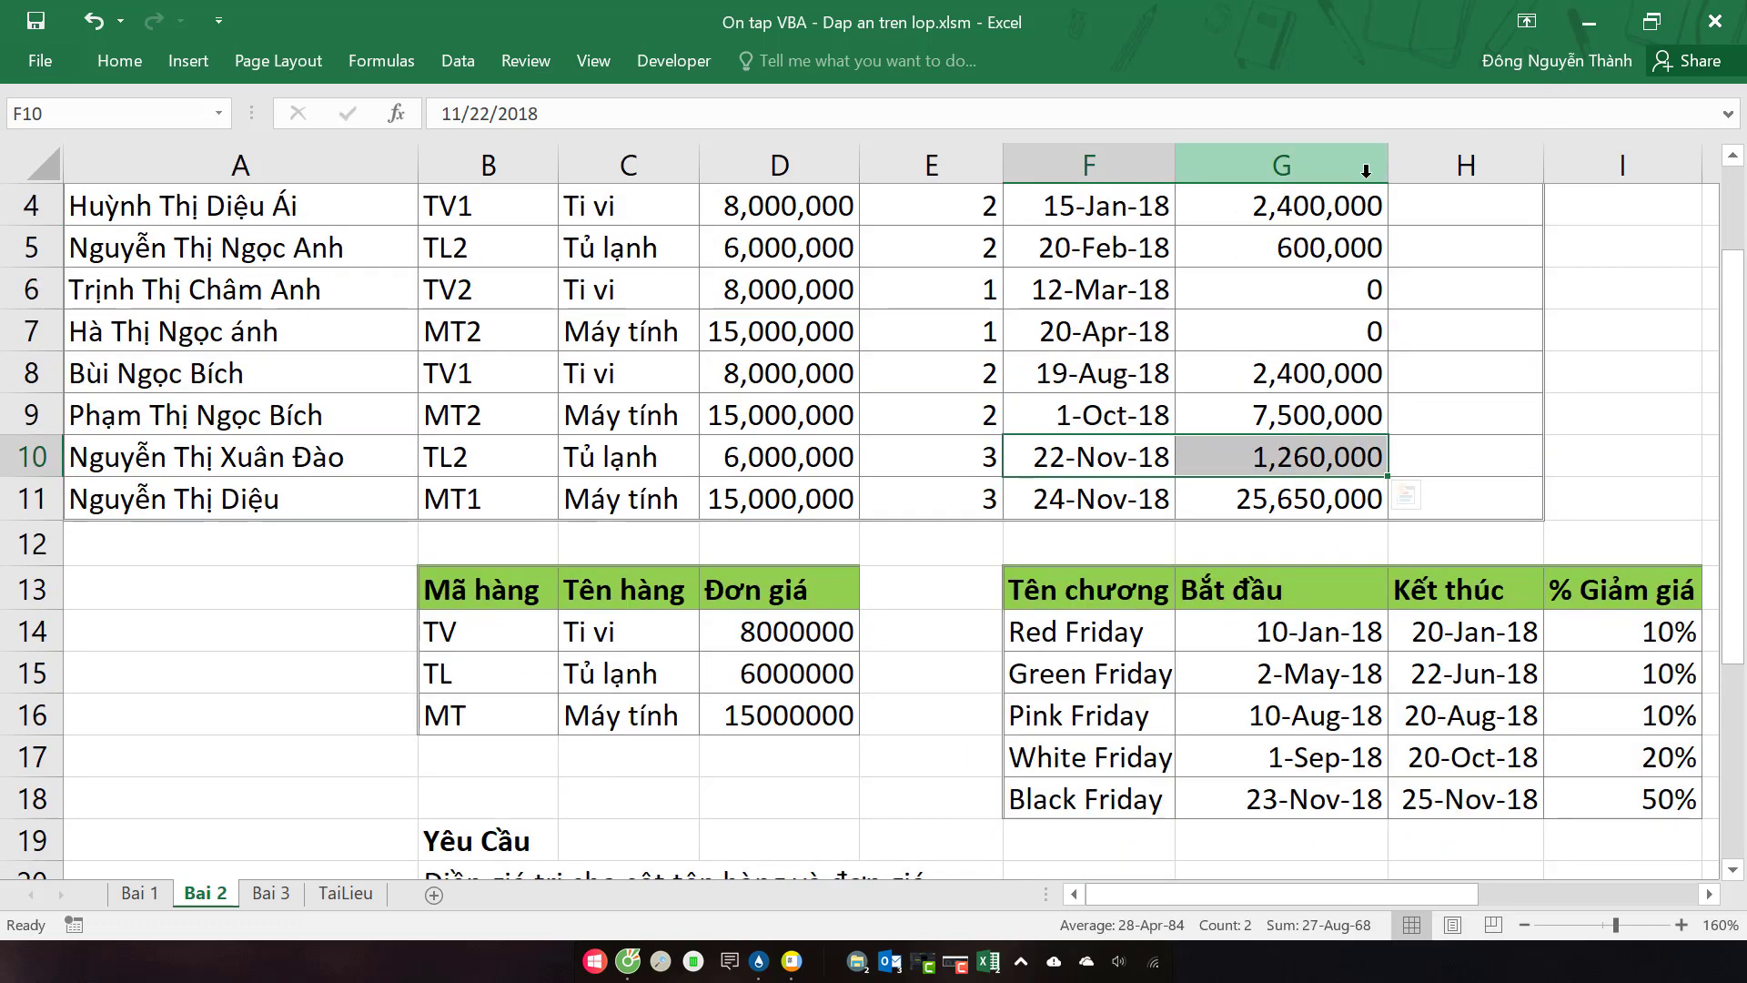
Step: Highlight the sale-date and quantity If blocks in GiamGia to review them
key("alt+F11")
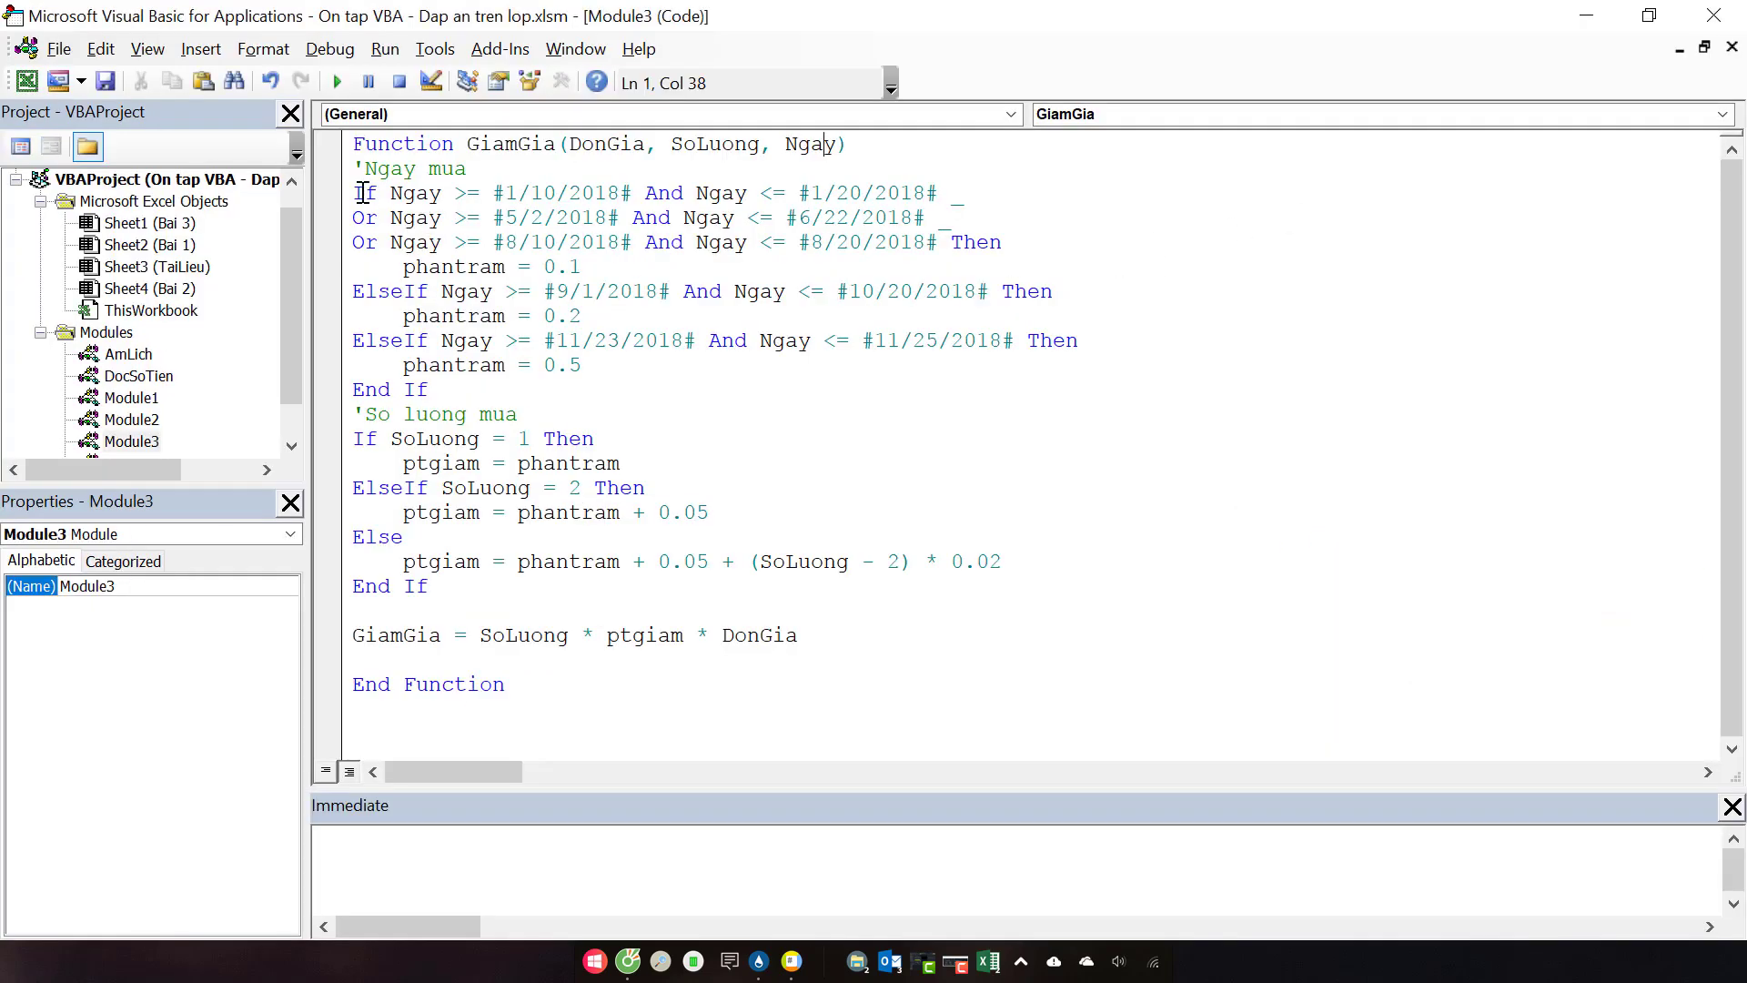
left_click_drag(364, 193, 556, 592)
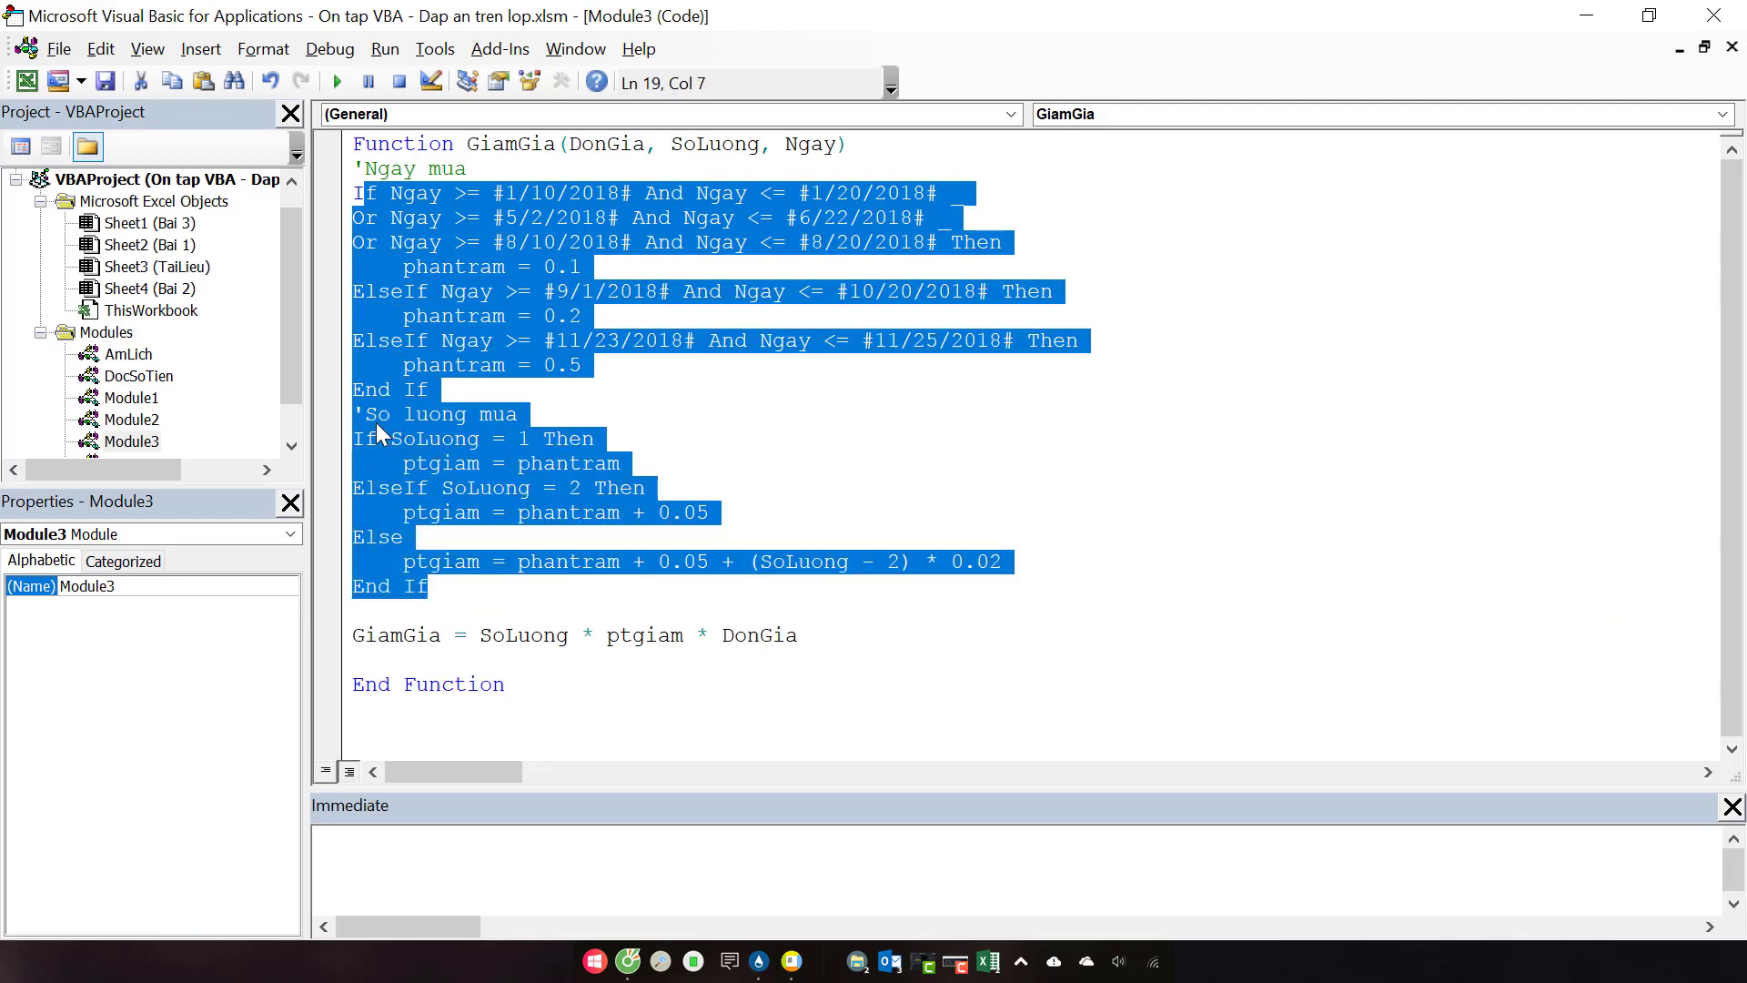
left_click(436, 414)
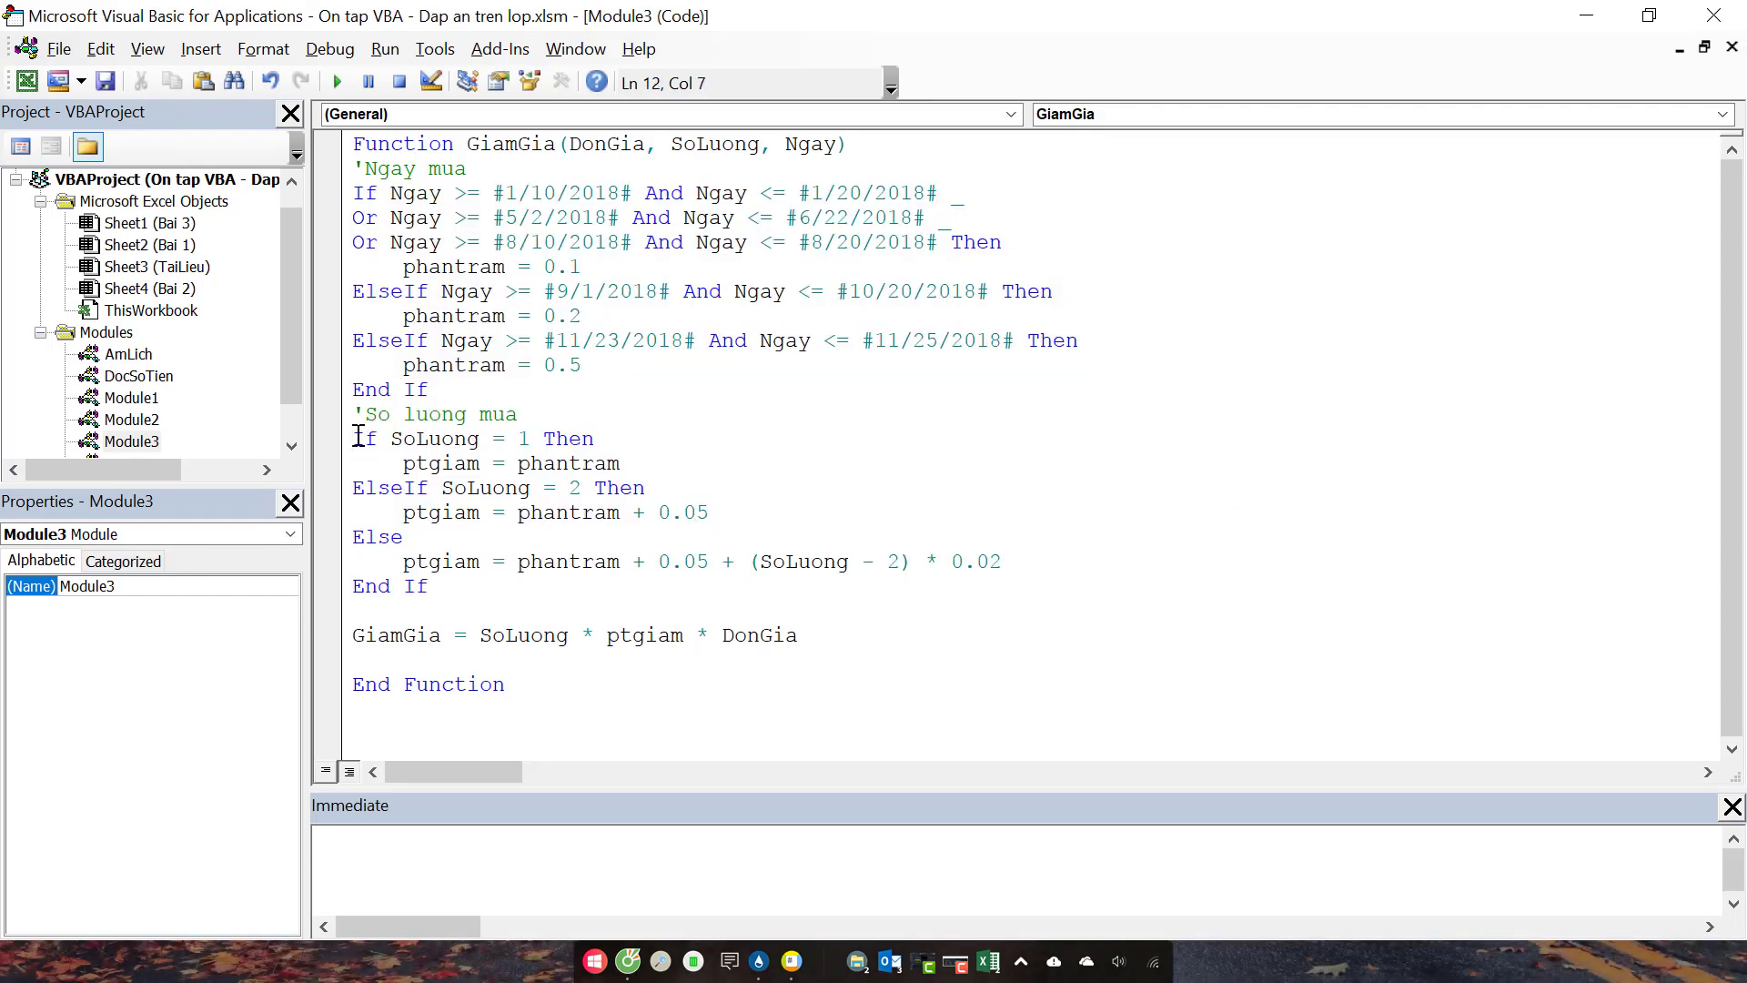
left_click_drag(354, 439, 533, 584)
left_click_drag(525, 361, 450, 246)
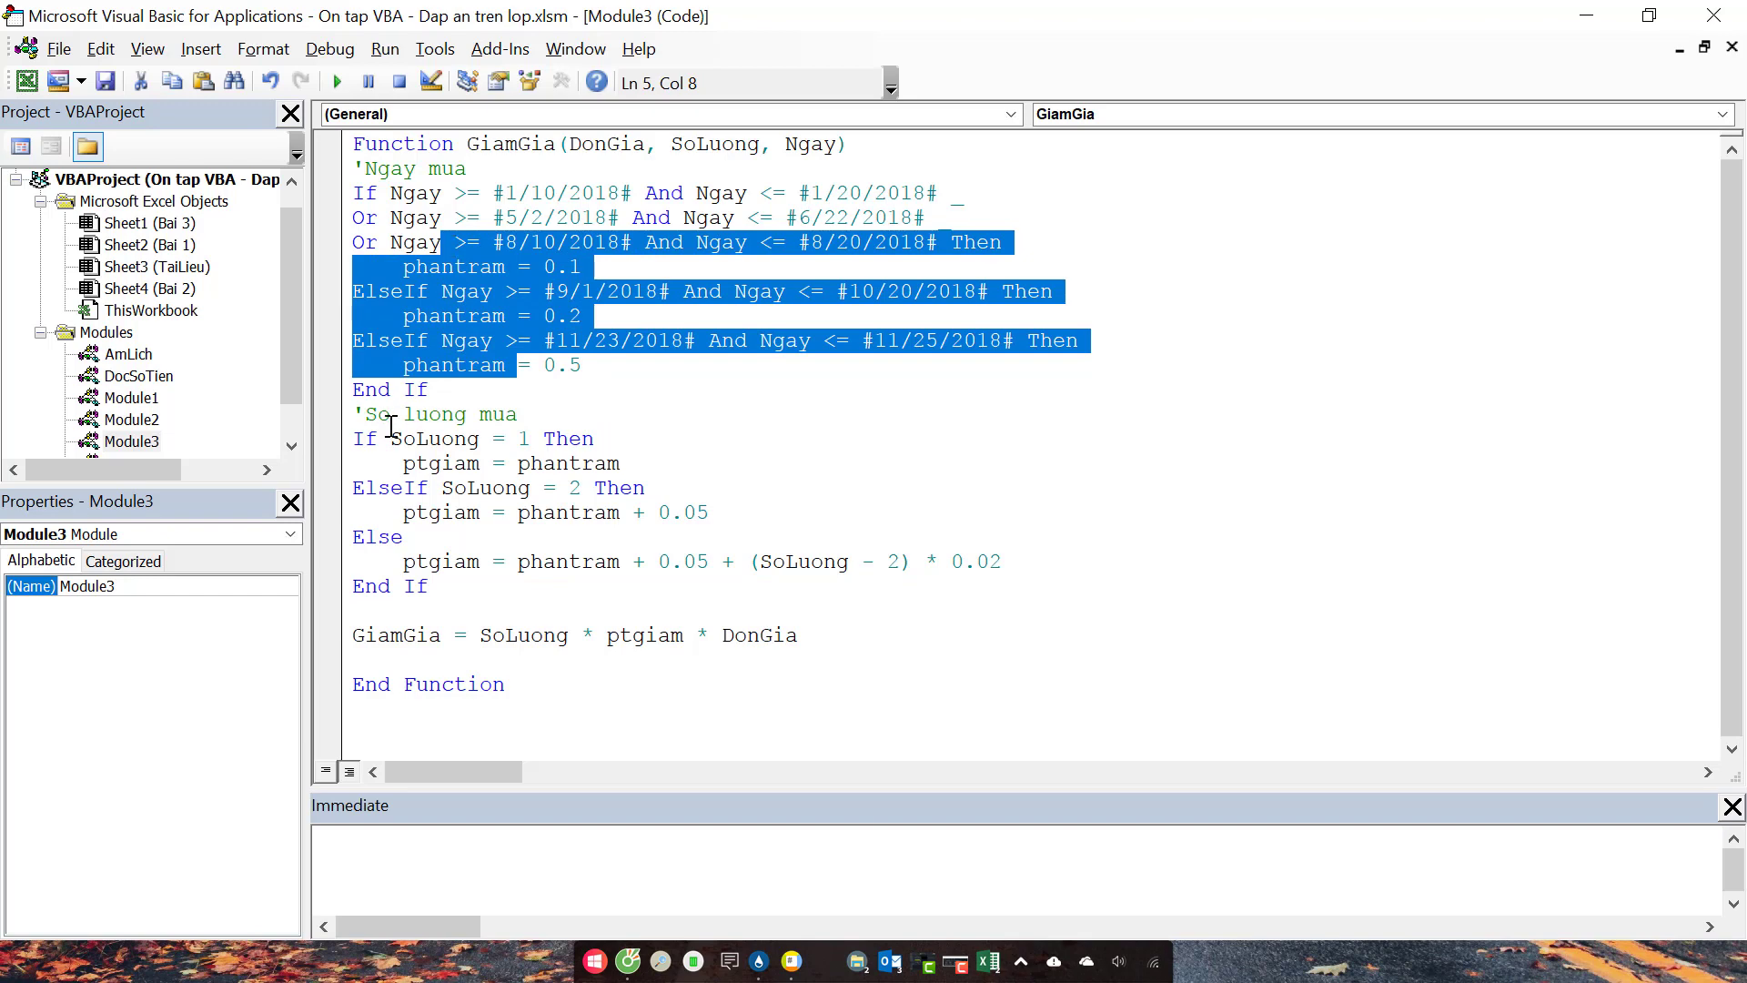
left_click_drag(365, 439, 447, 604)
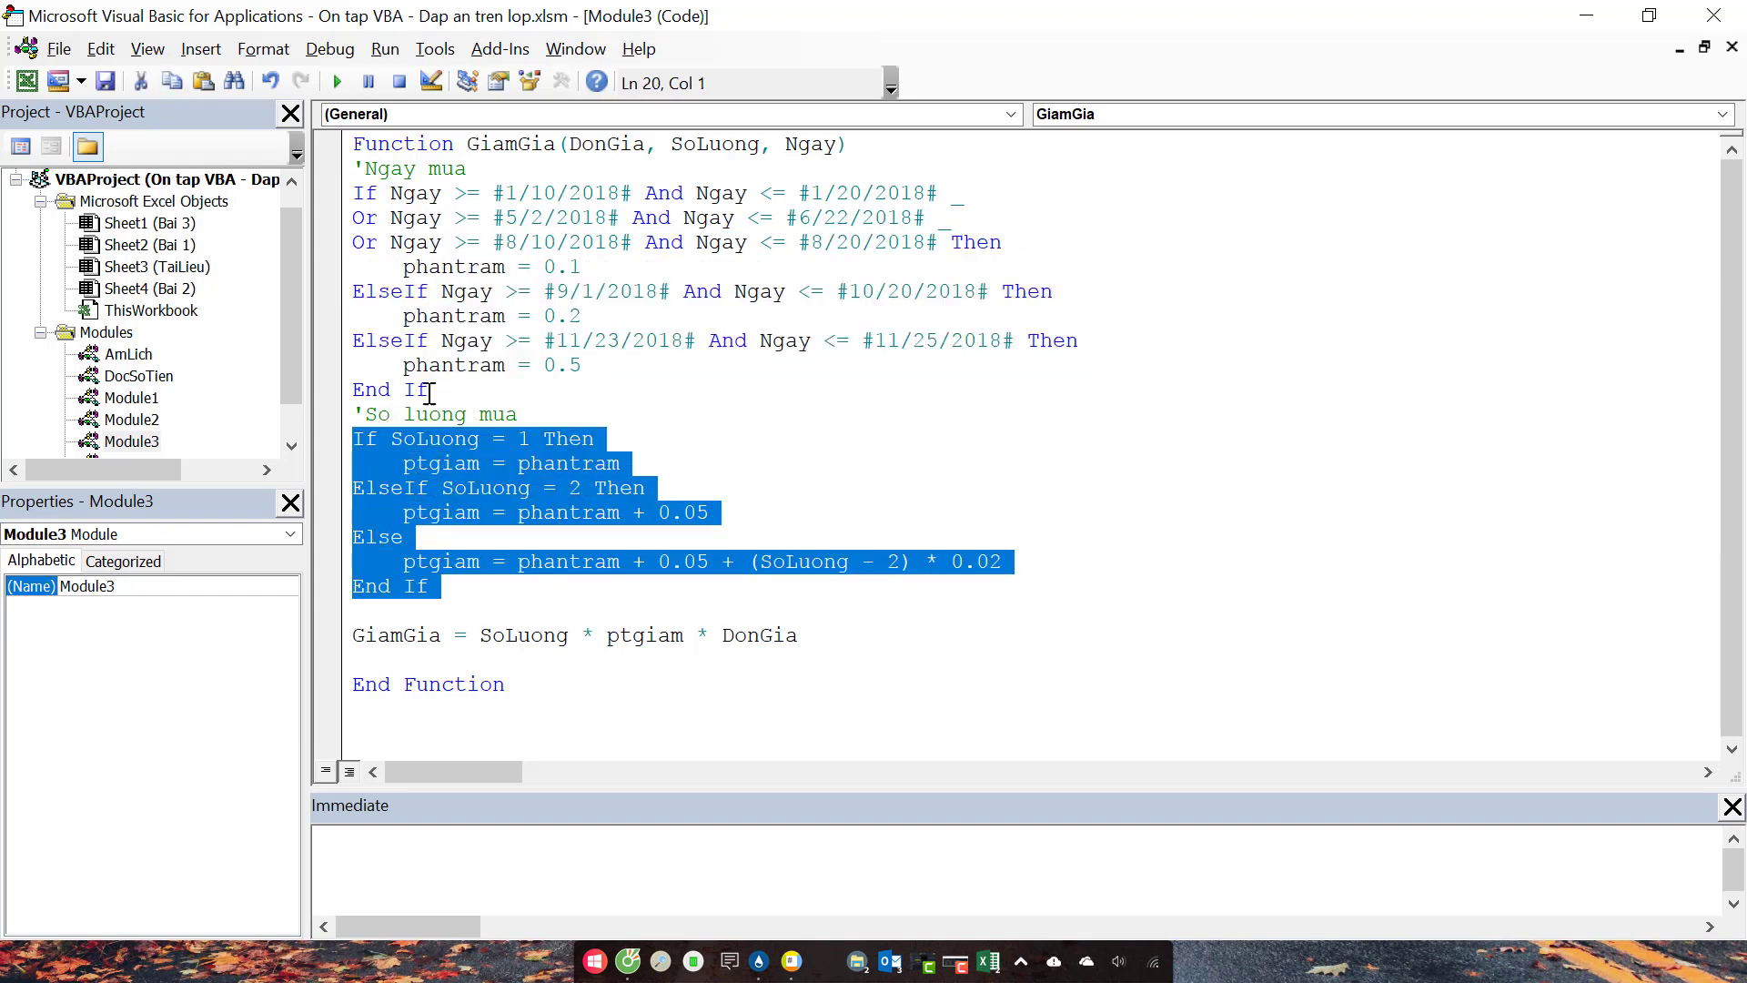
left_click(415, 338)
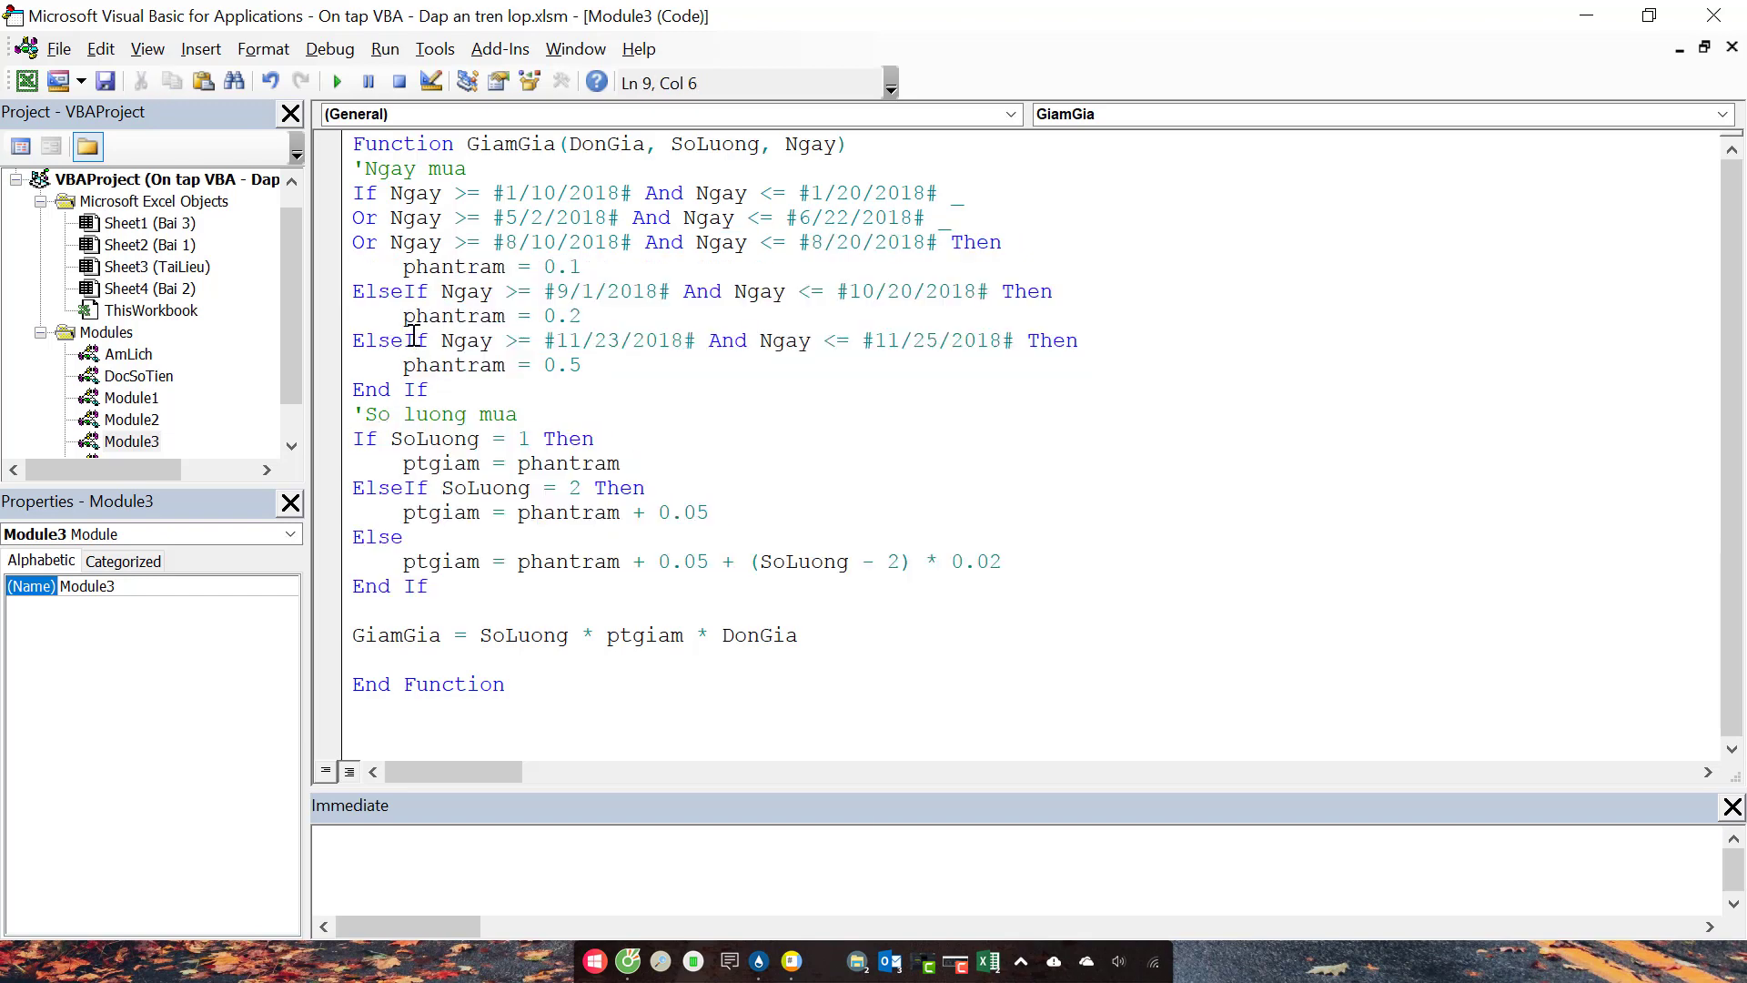
Step: Compare quantities in E10 and E11 and G10's discount with the more-than-two-items rule
key("alt+F11")
left_click(923, 503)
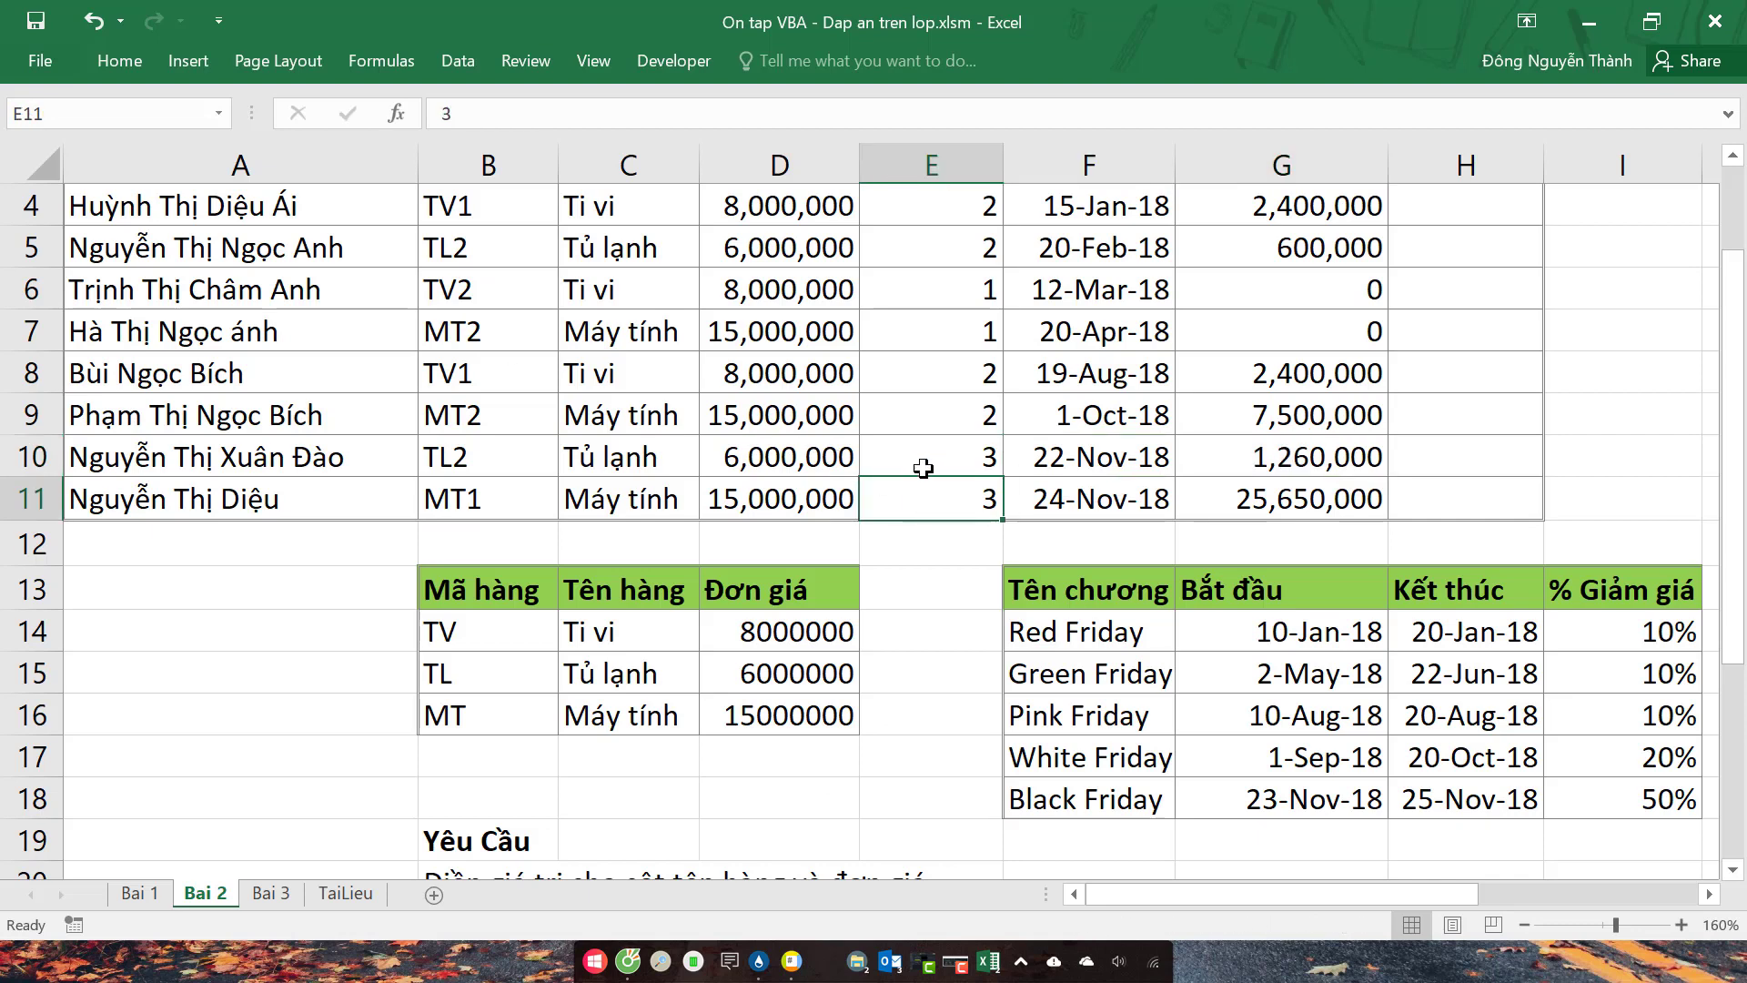
left_click(922, 461)
key("alt+F11")
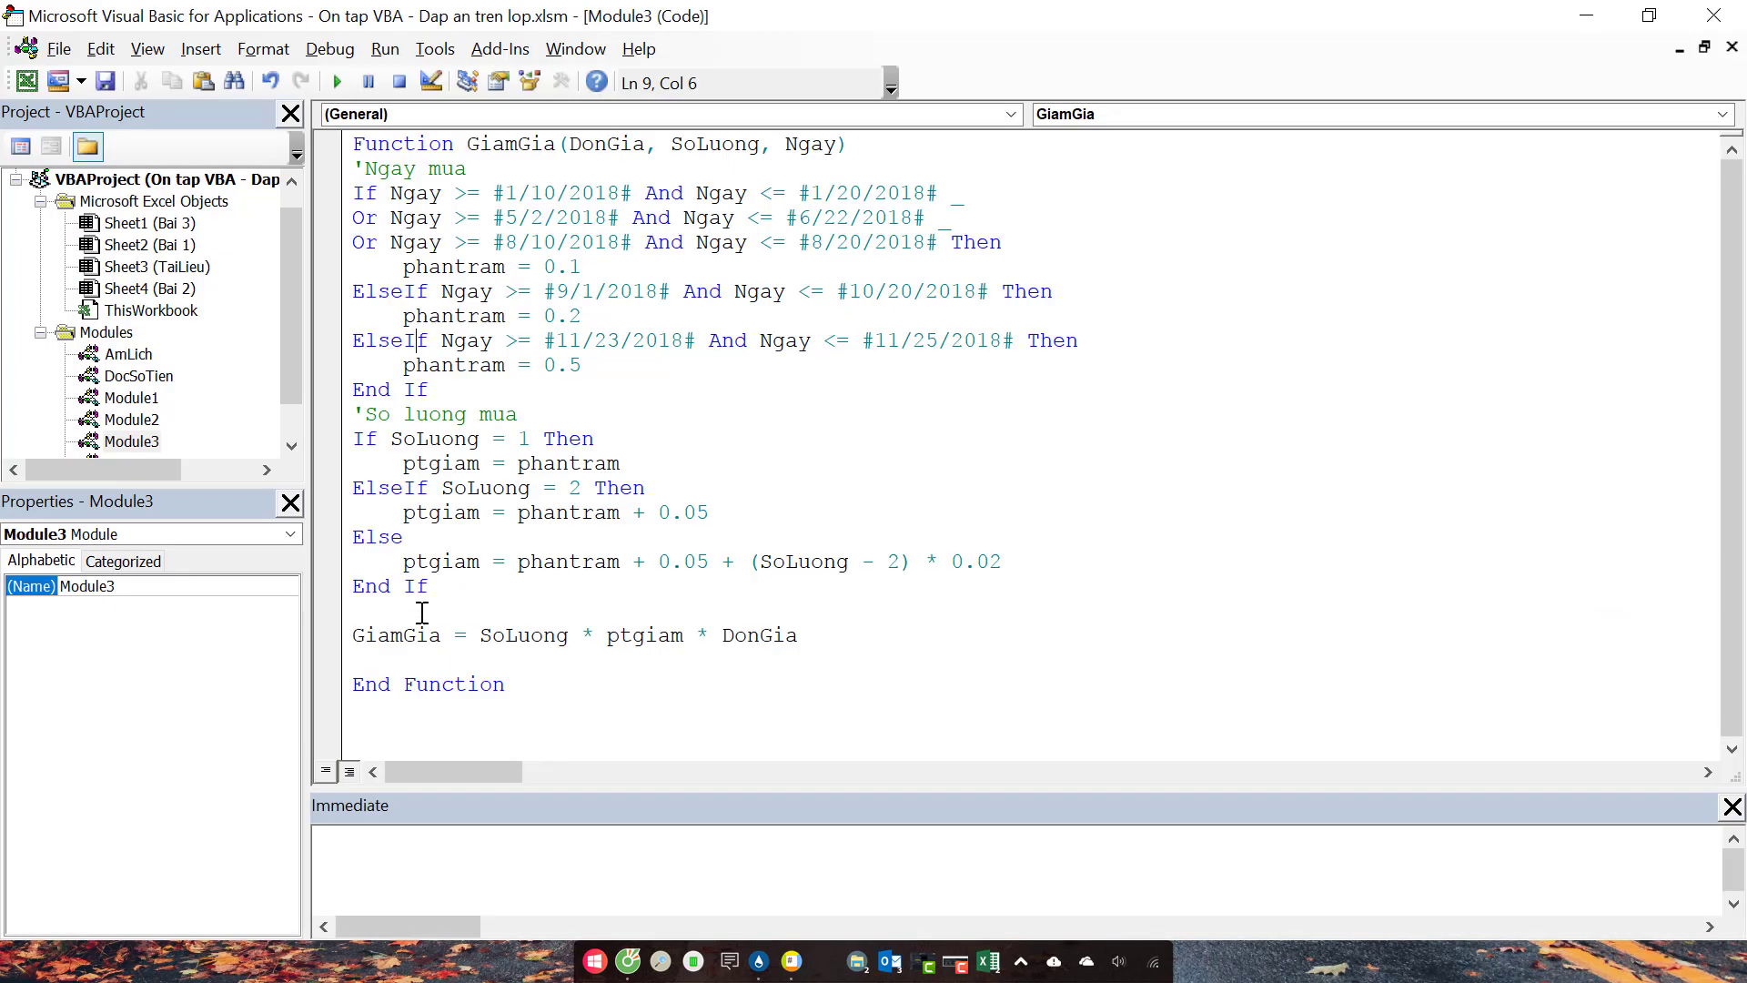
left_click_drag(404, 561, 1026, 558)
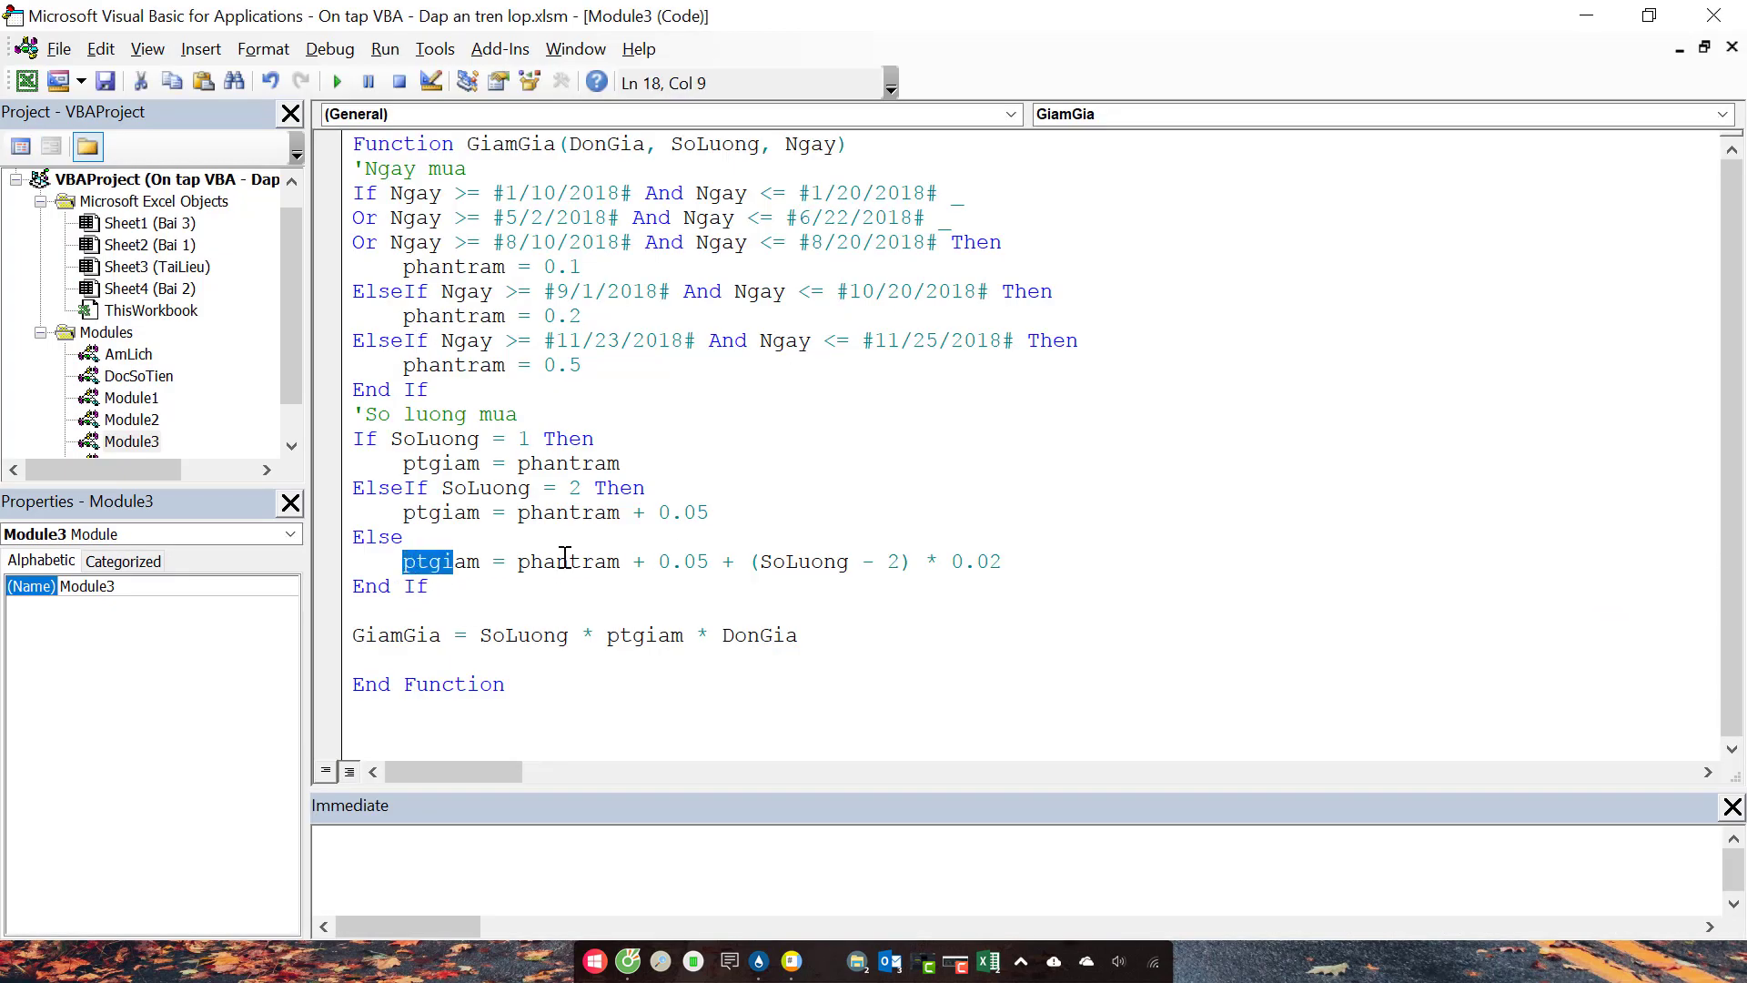
left_click(1159, 506)
key("alt+F11")
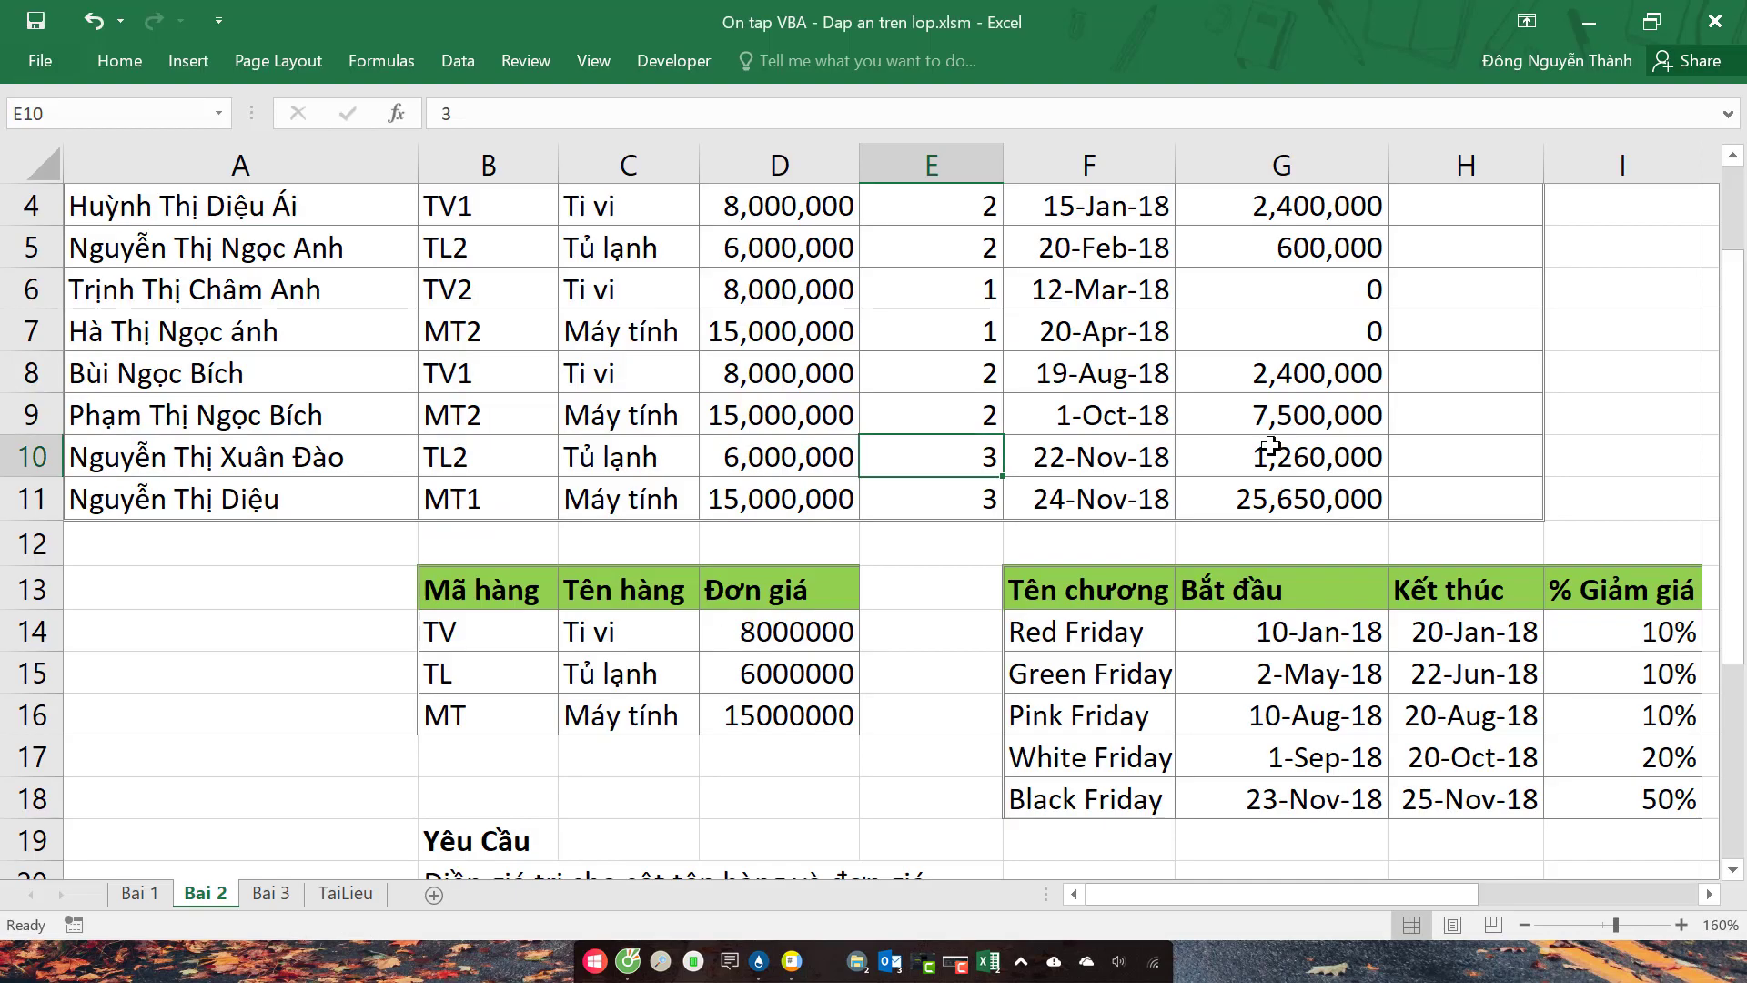
left_click(1265, 447)
key("alt+F11")
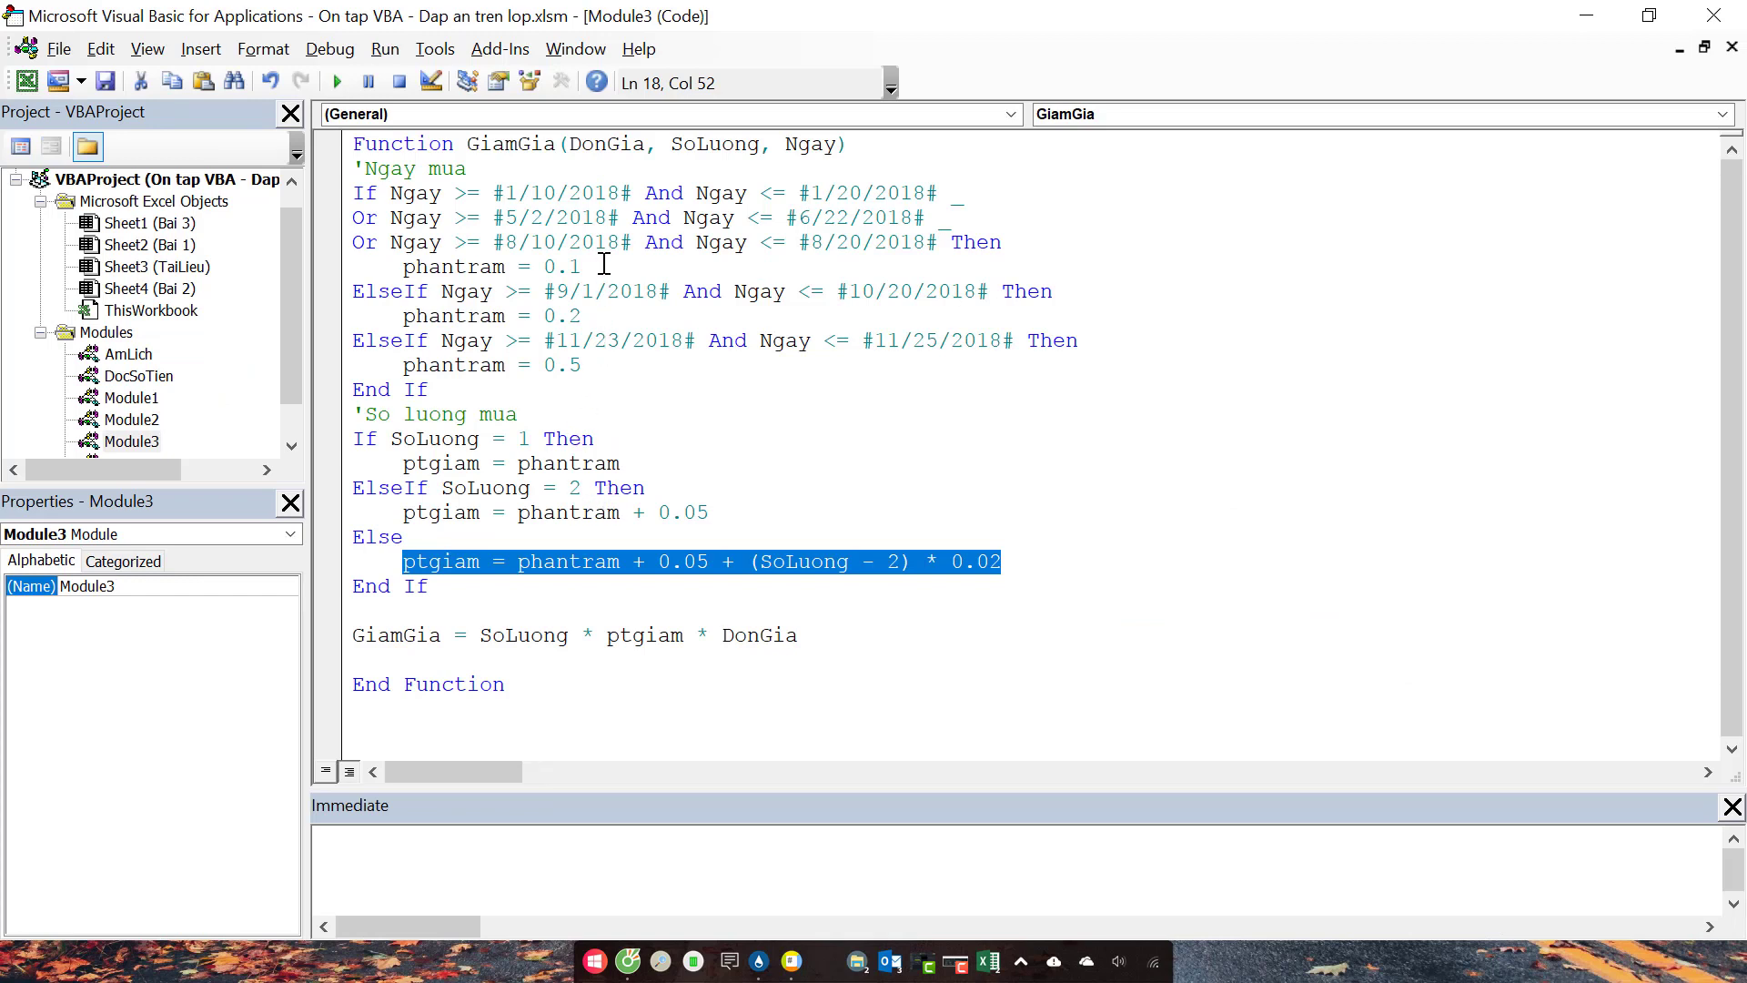
Step: Add the line duocgiam = 1 after phantram = 0.1
left_click_drag(602, 264, 410, 263)
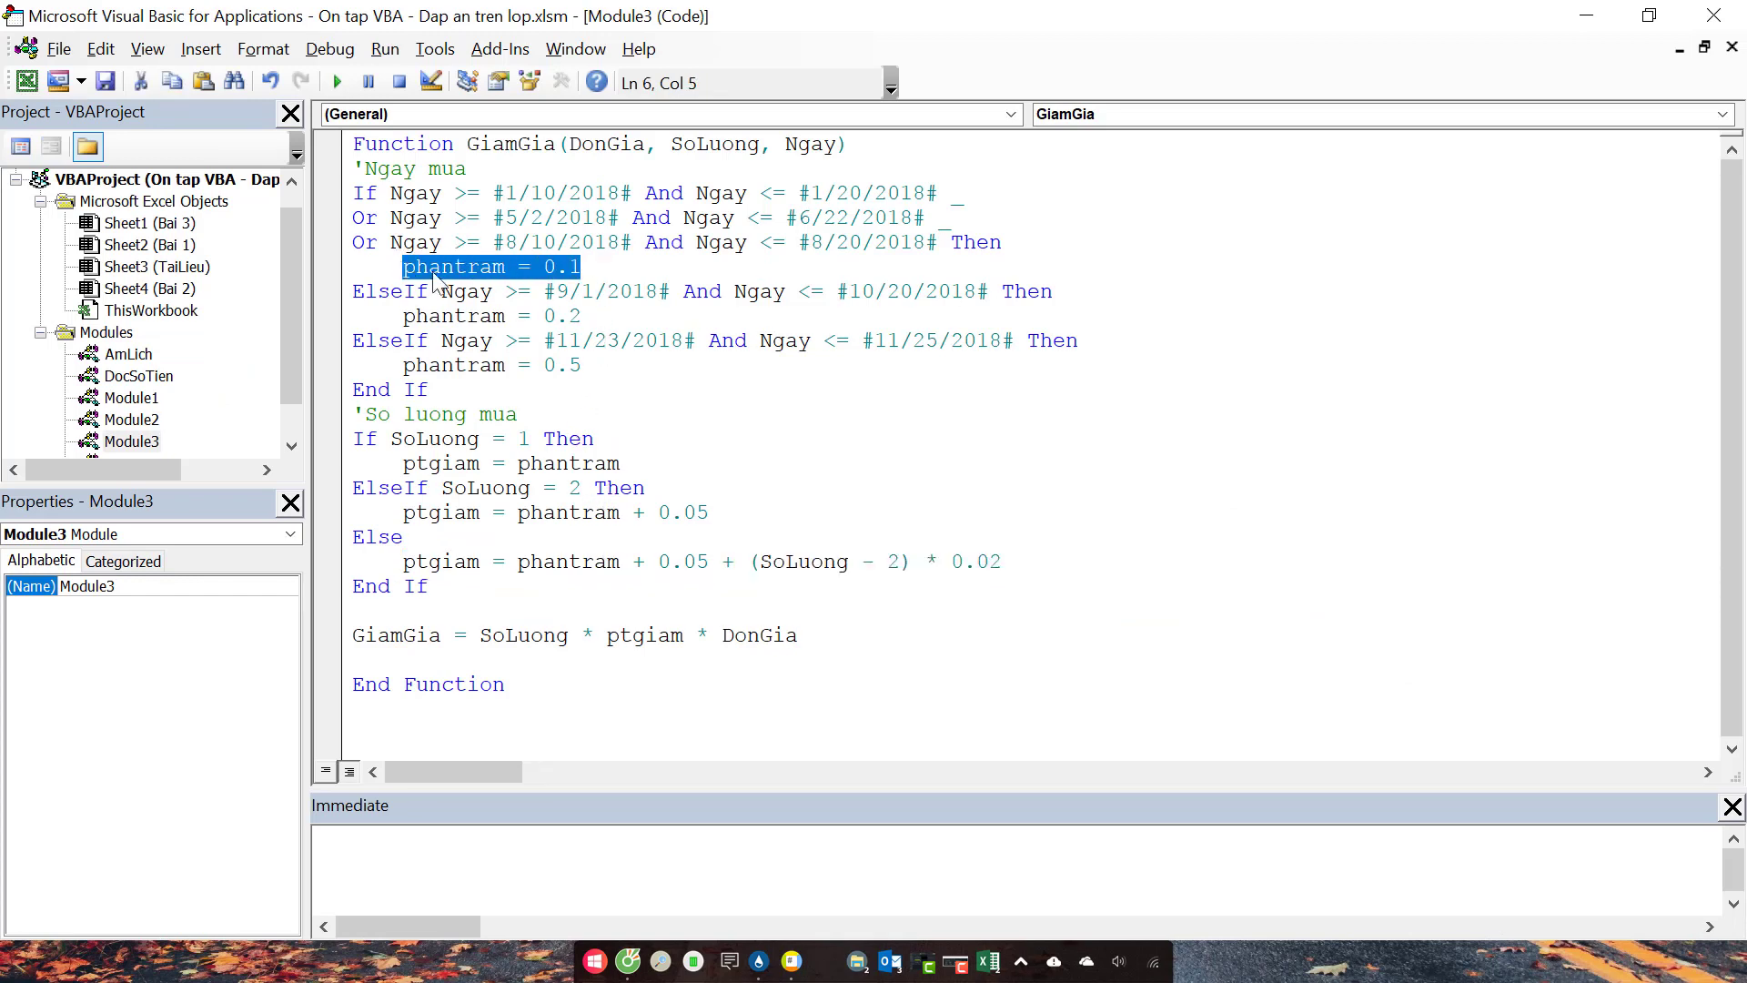
key("End")
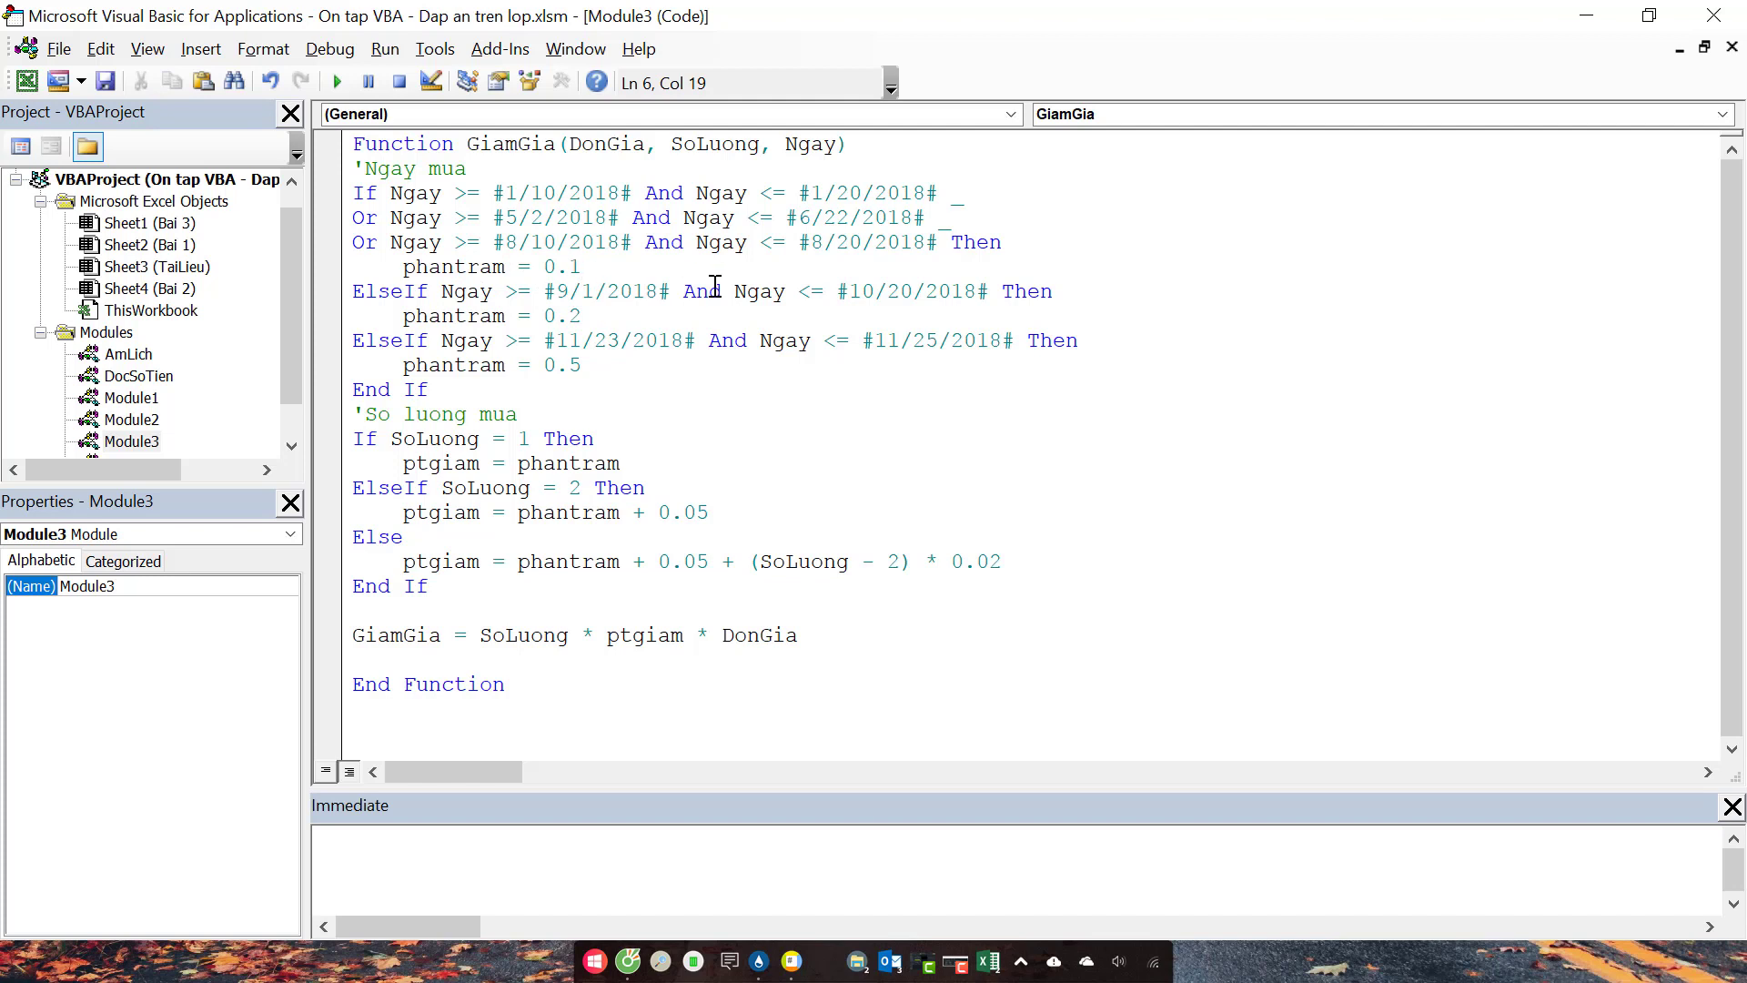
key("Return")
type("duocgiam = ")
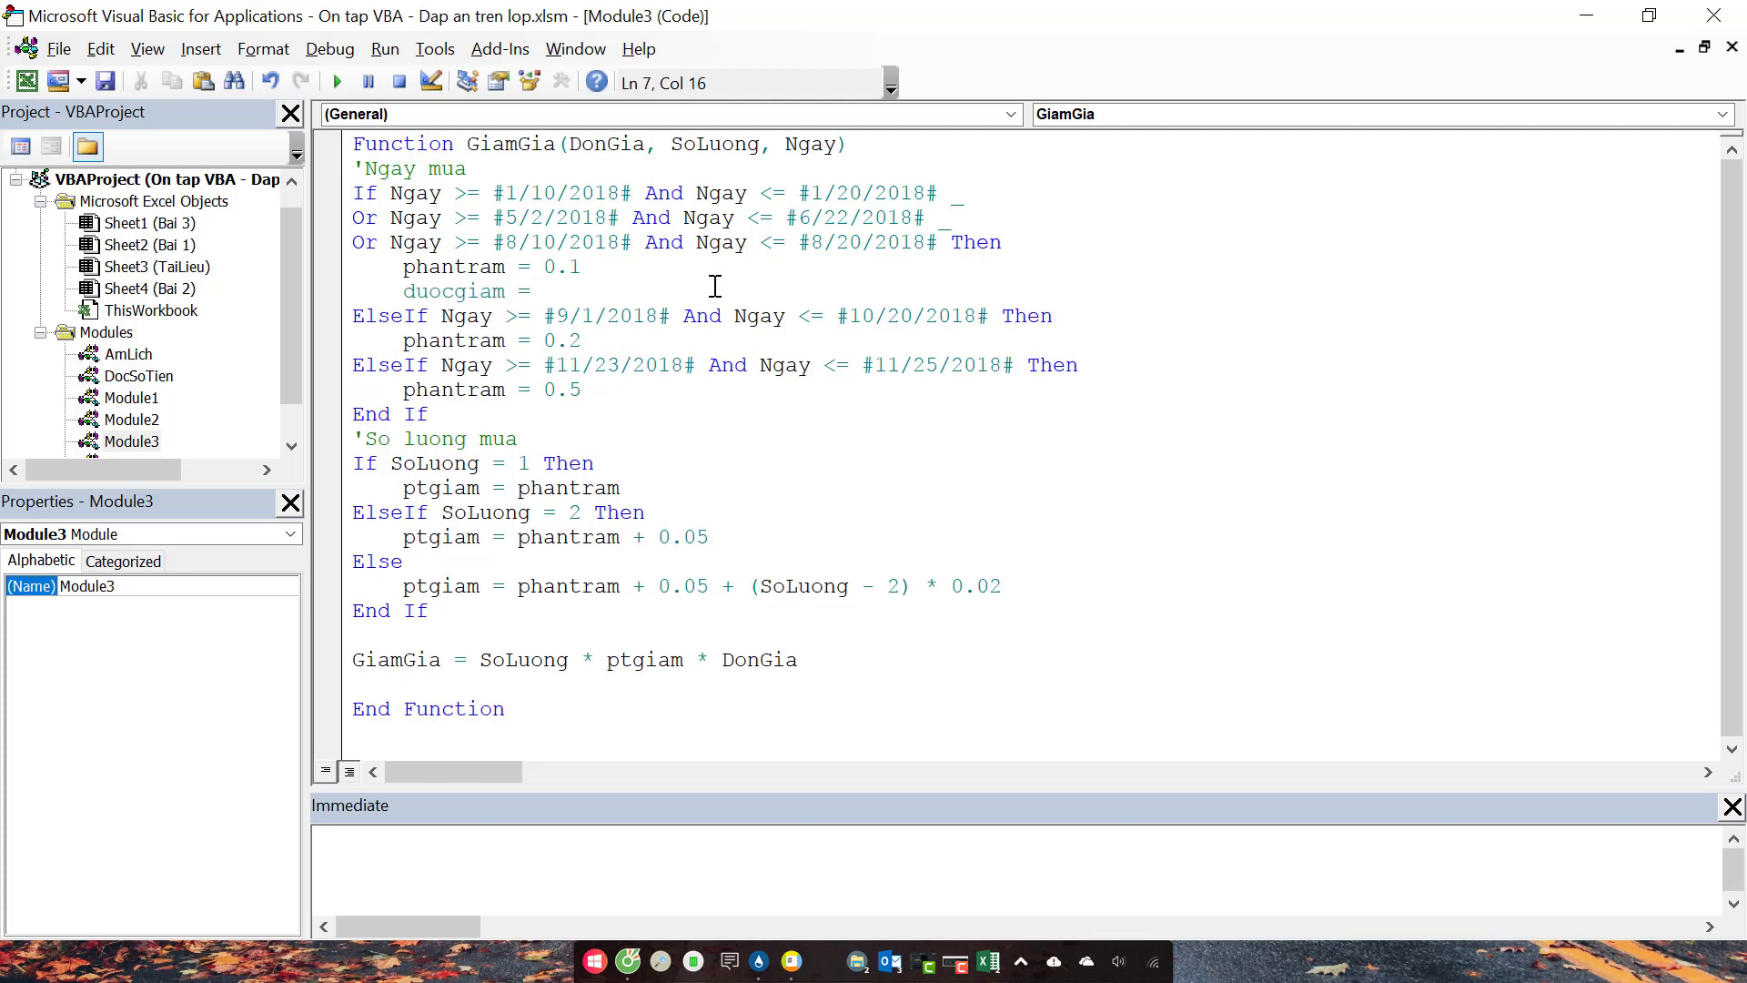
type("1")
key("Down")
Step: Copy duocgiam = 1 into the new lines after phantram = 0.2 and phantram = 0.5
double_click(477, 292)
left_click(470, 463)
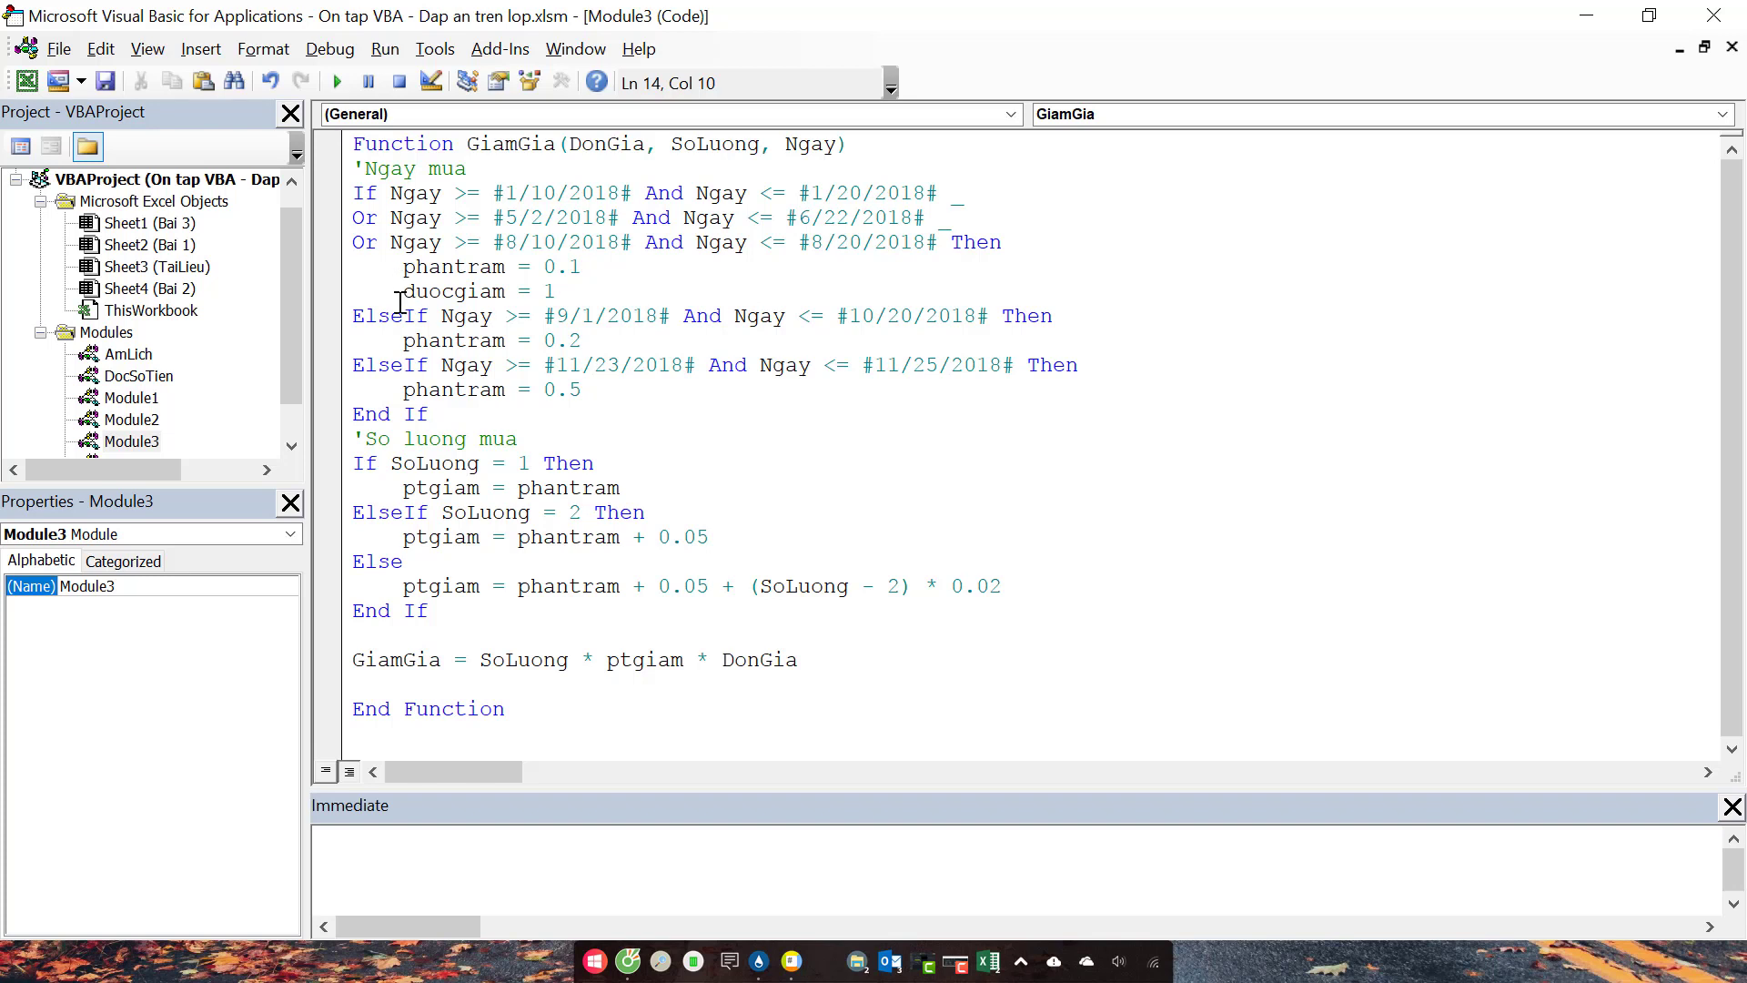
left_click_drag(400, 302, 566, 301)
key("ctrl+c")
left_click(615, 333)
key("Return")
key("ctrl+v")
left_click(609, 418)
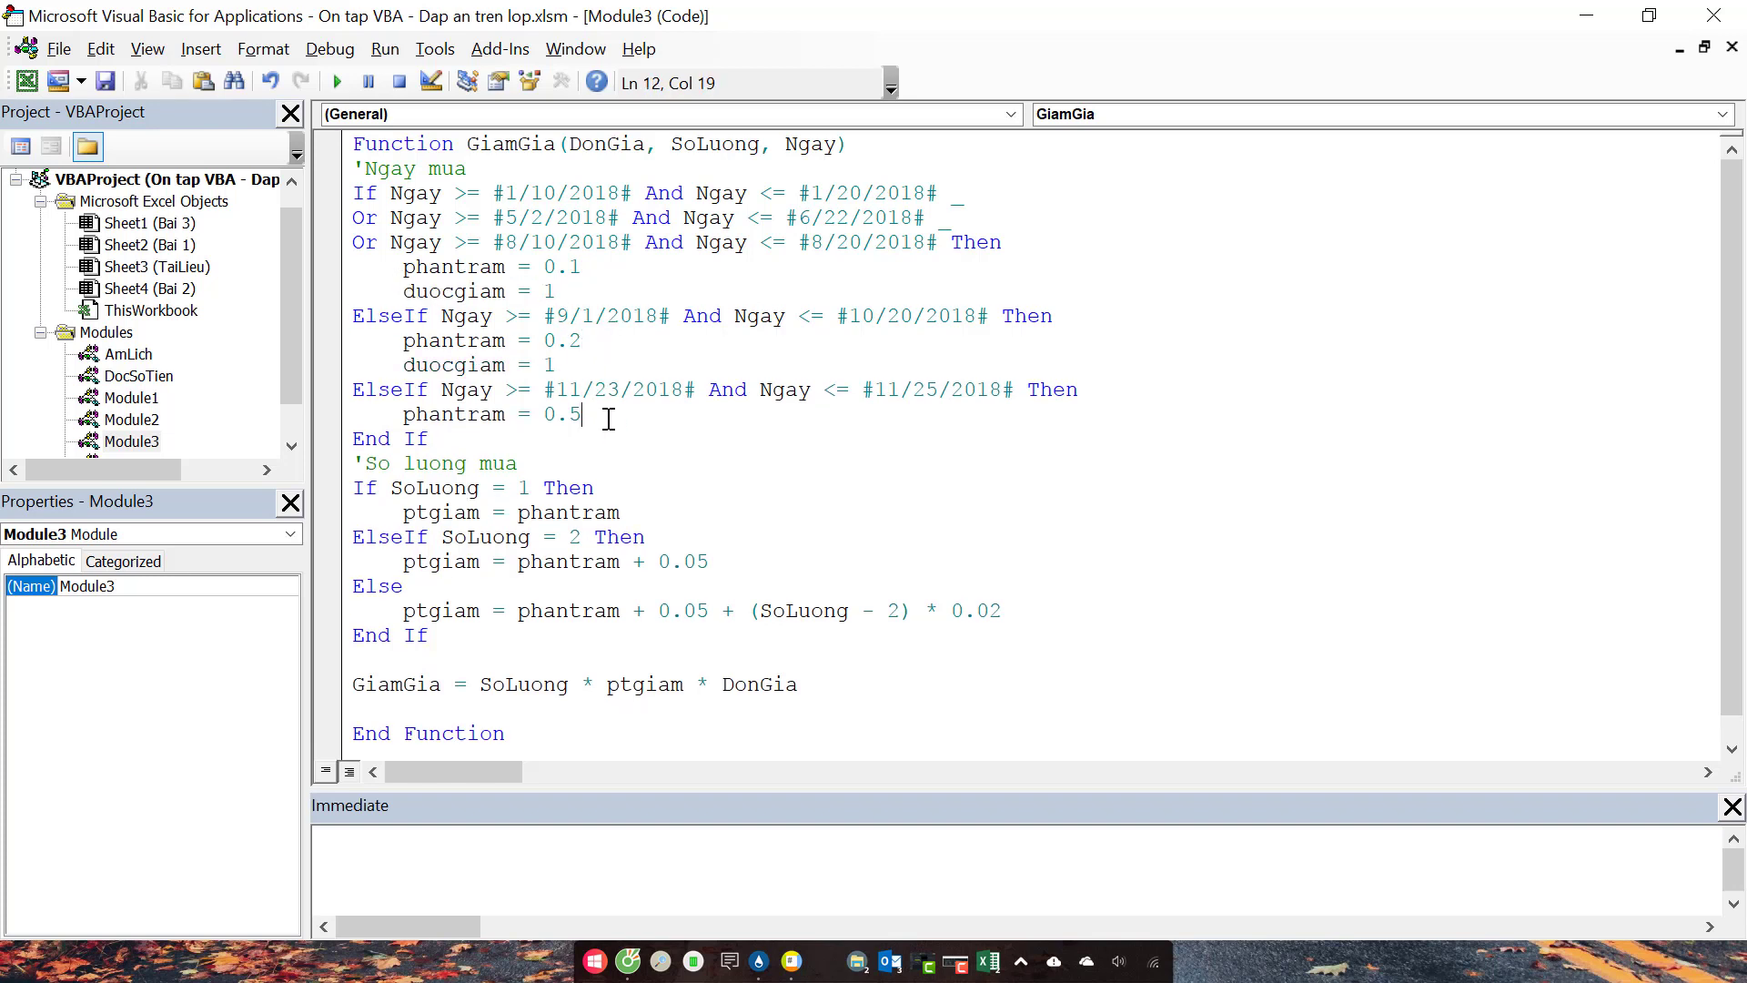
key("Return")
key("ctrl+v")
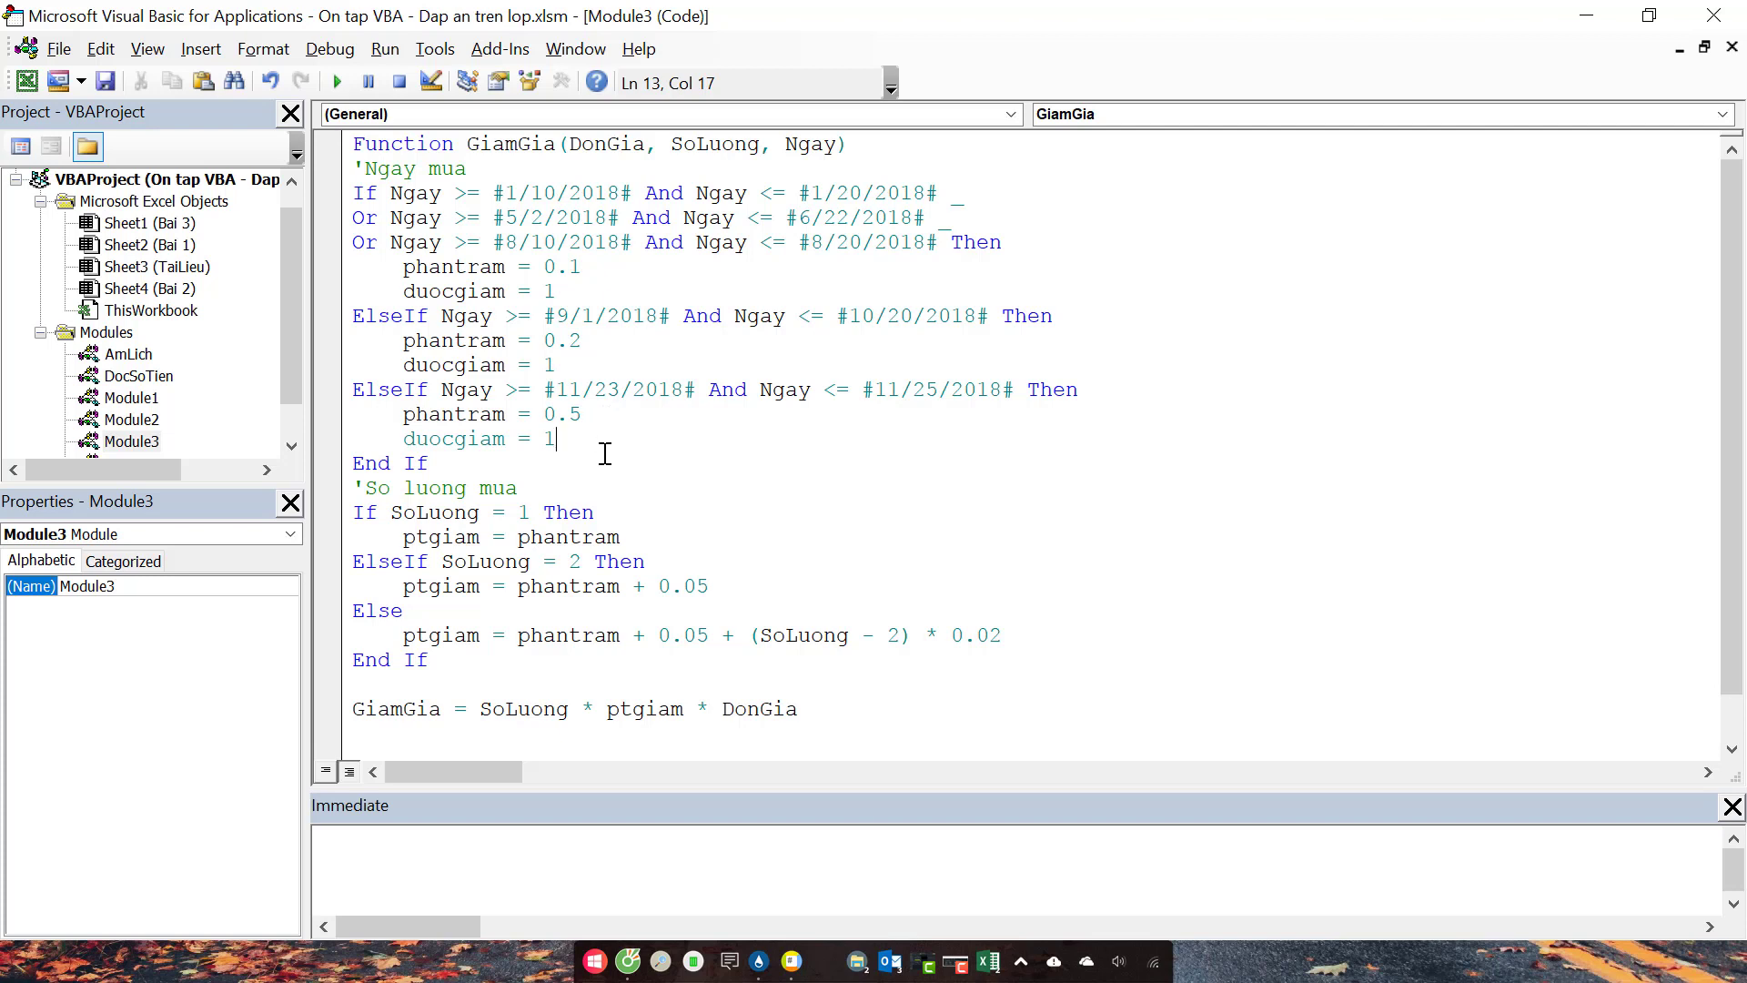
Step: Append 'And duocgiam = 1' to both quantity conditions, starting with SoLuong = 1
left_click(586, 471)
left_click(541, 514)
type("and ")
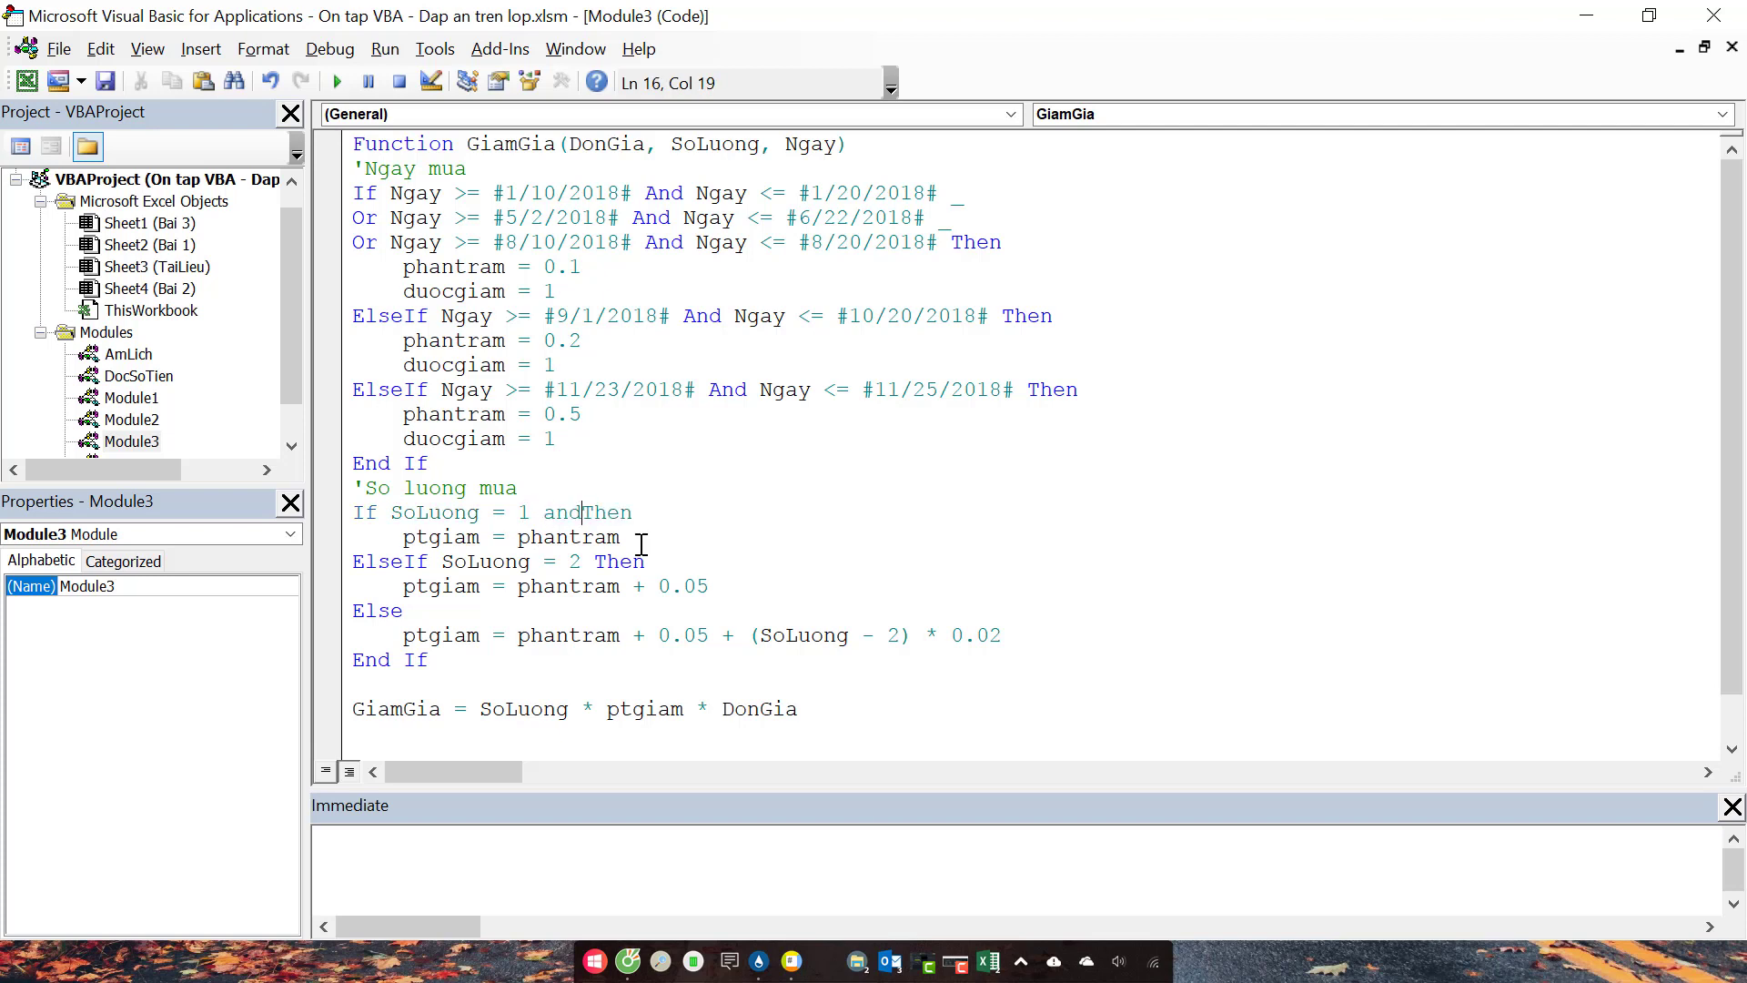
type("duocgiam = 1")
left_click(642, 544)
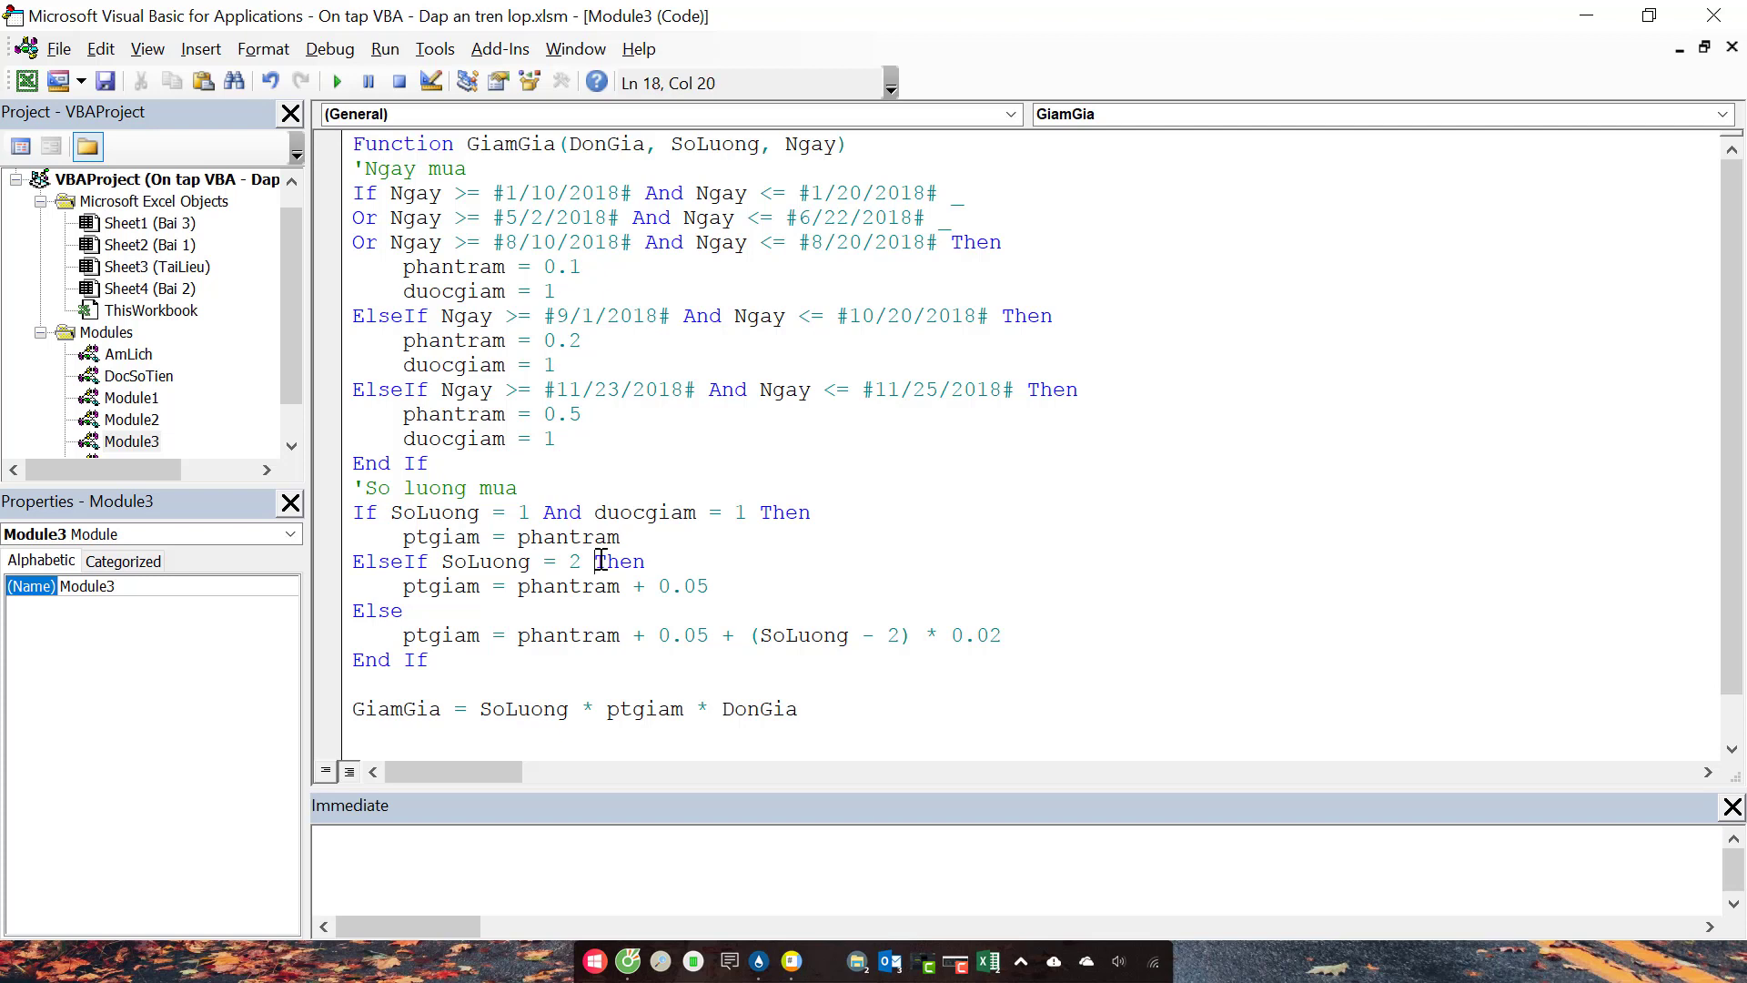
type("duocgiam = 1 ")
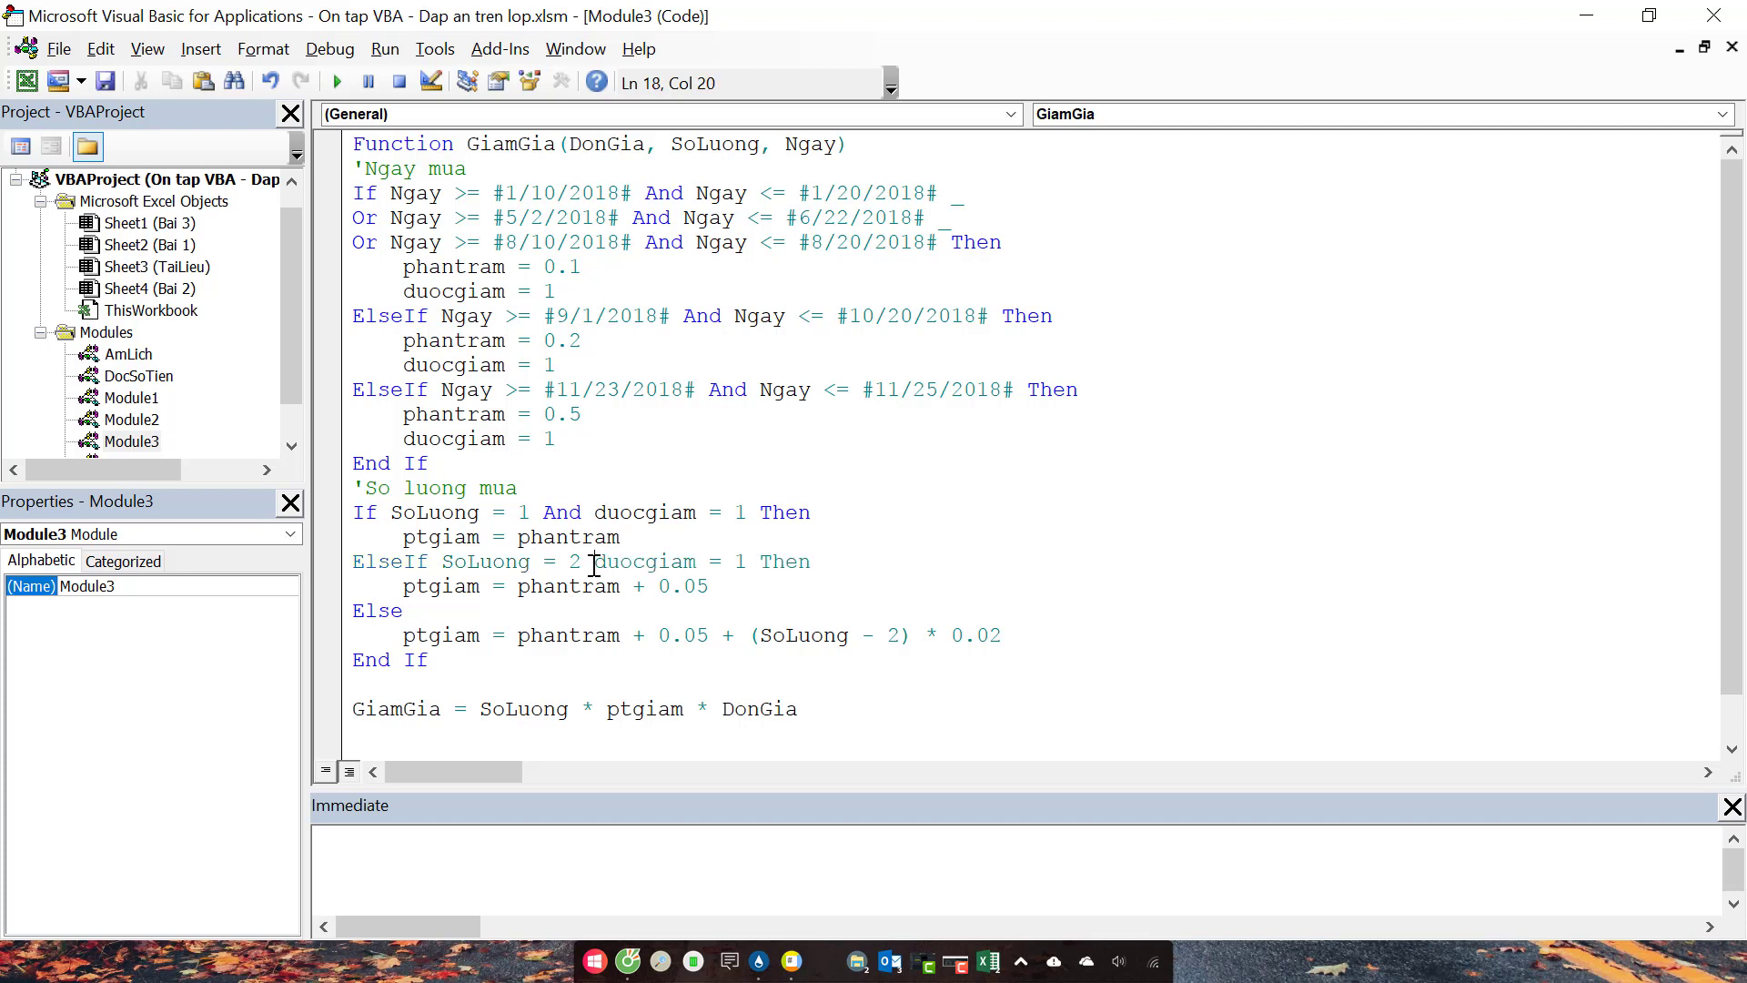
type("and")
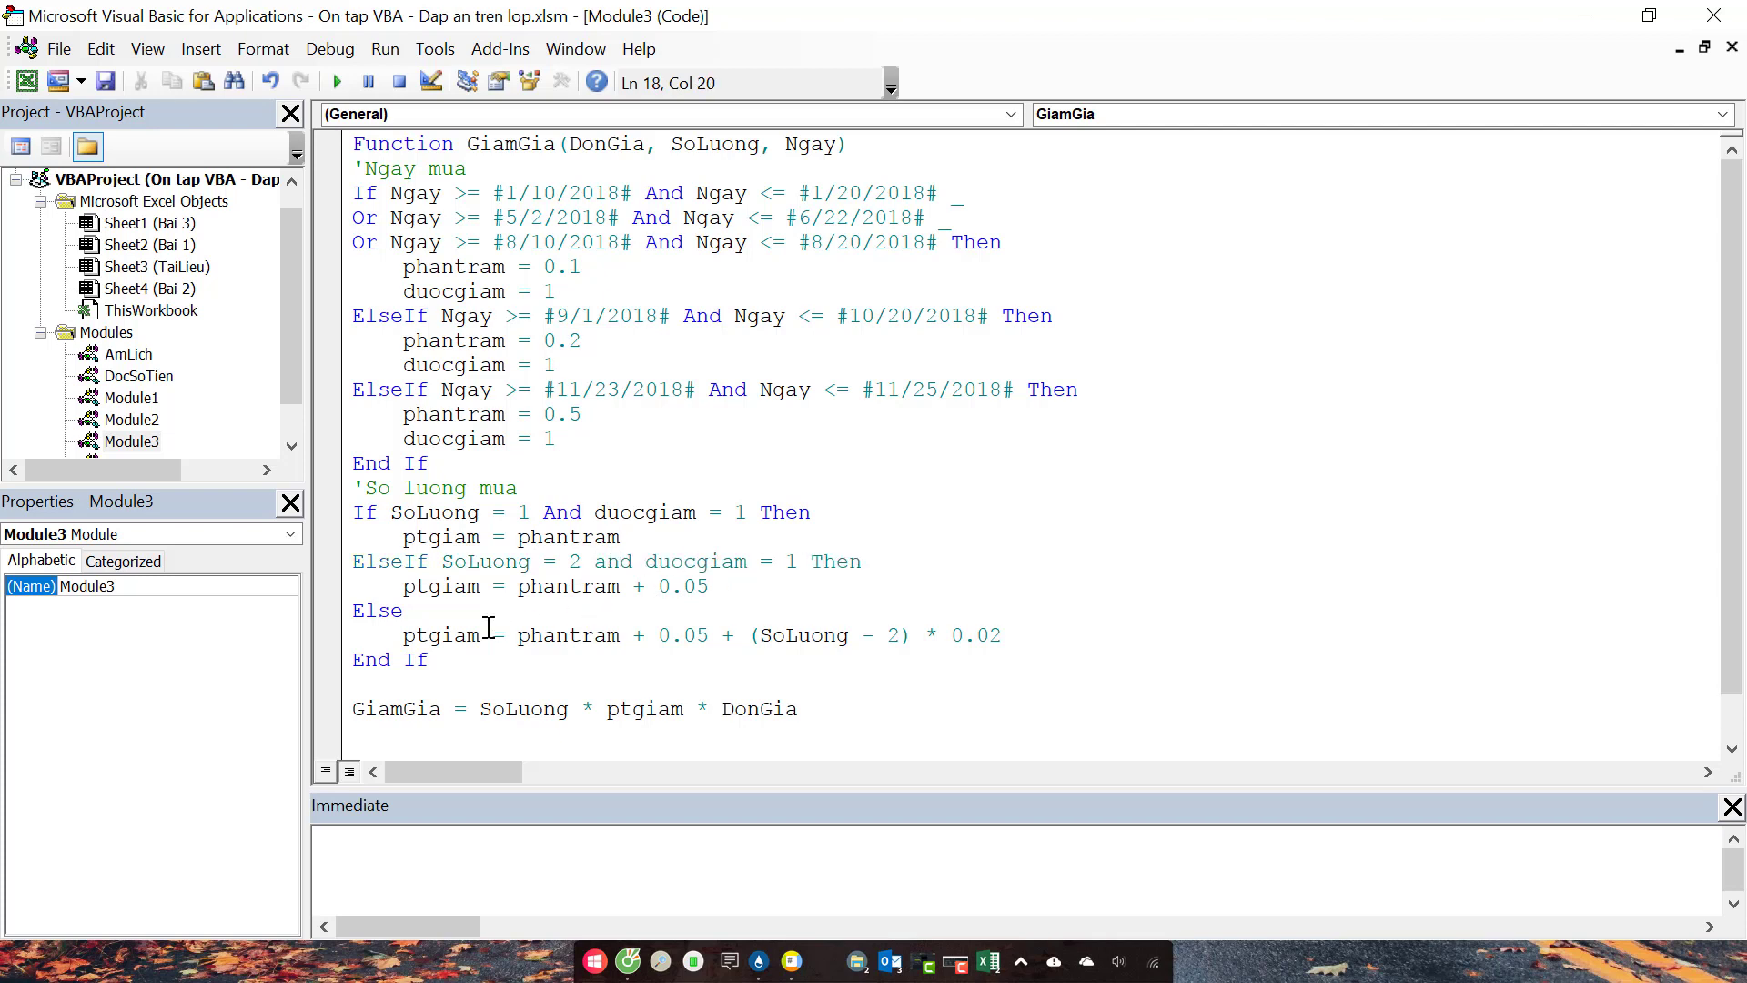
Step: Turn the final Else into 'ElseIf SoLuong > 2 And duocgiam = 1 Then' and return to Excel
left_click(443, 614)
type("if ")
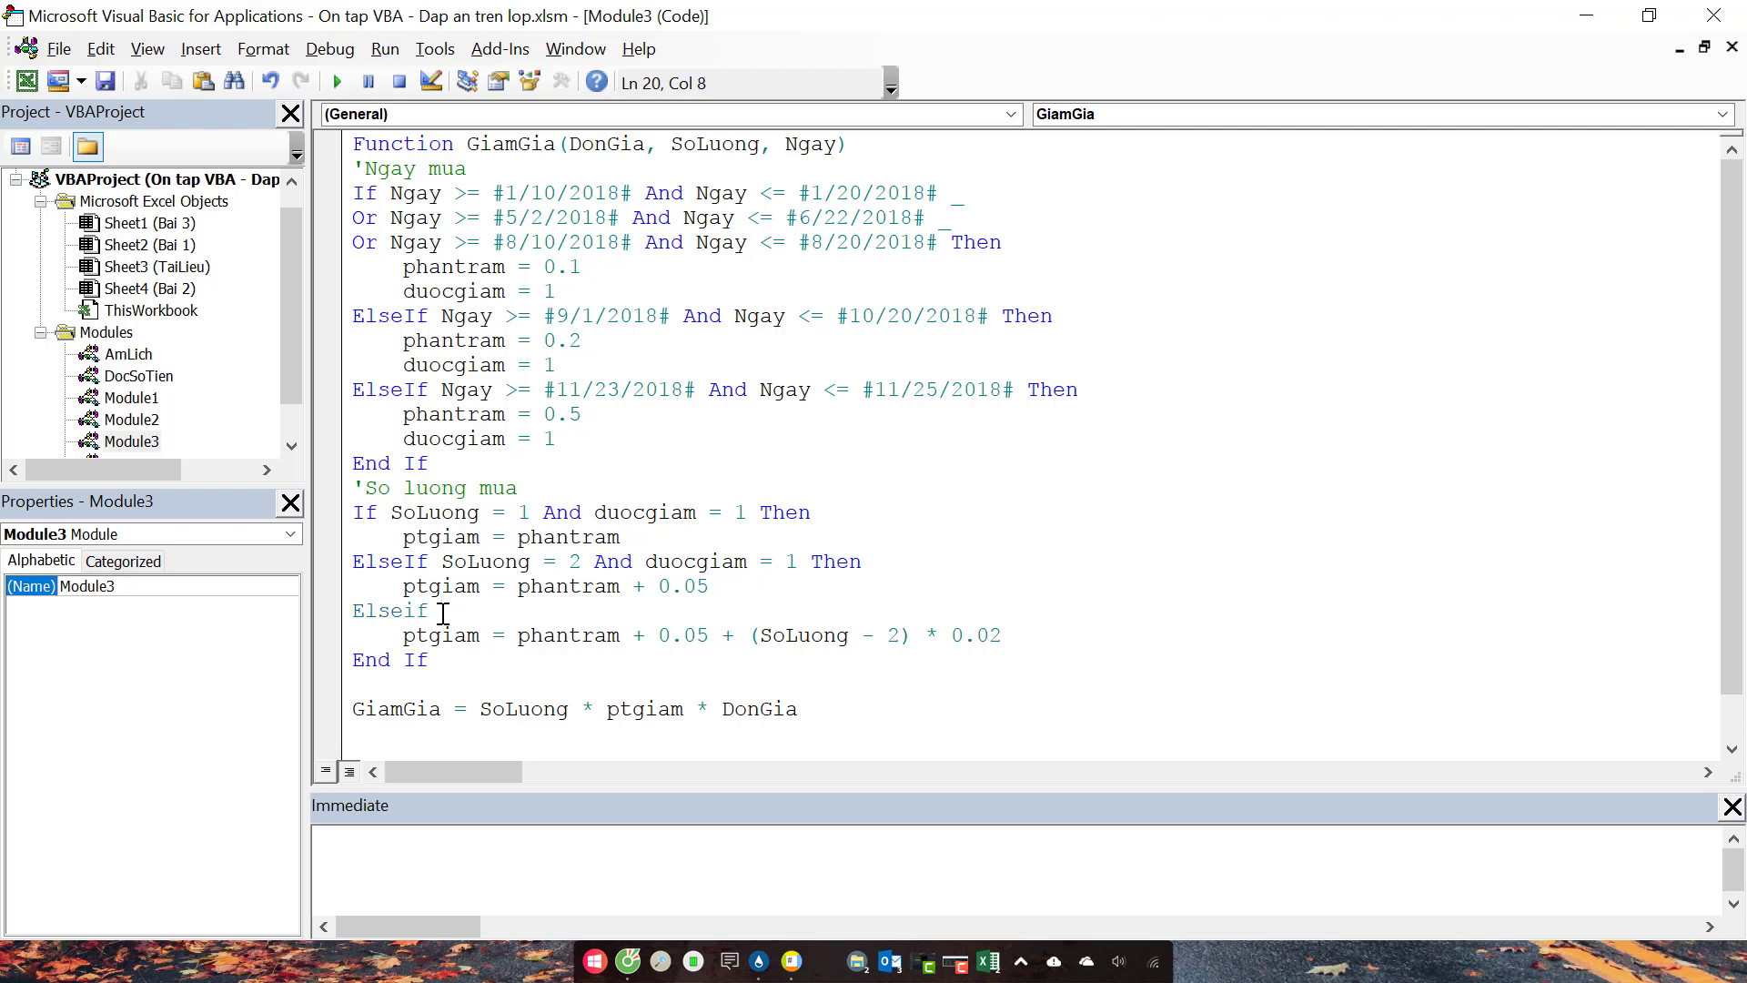
type("SoLuong>")
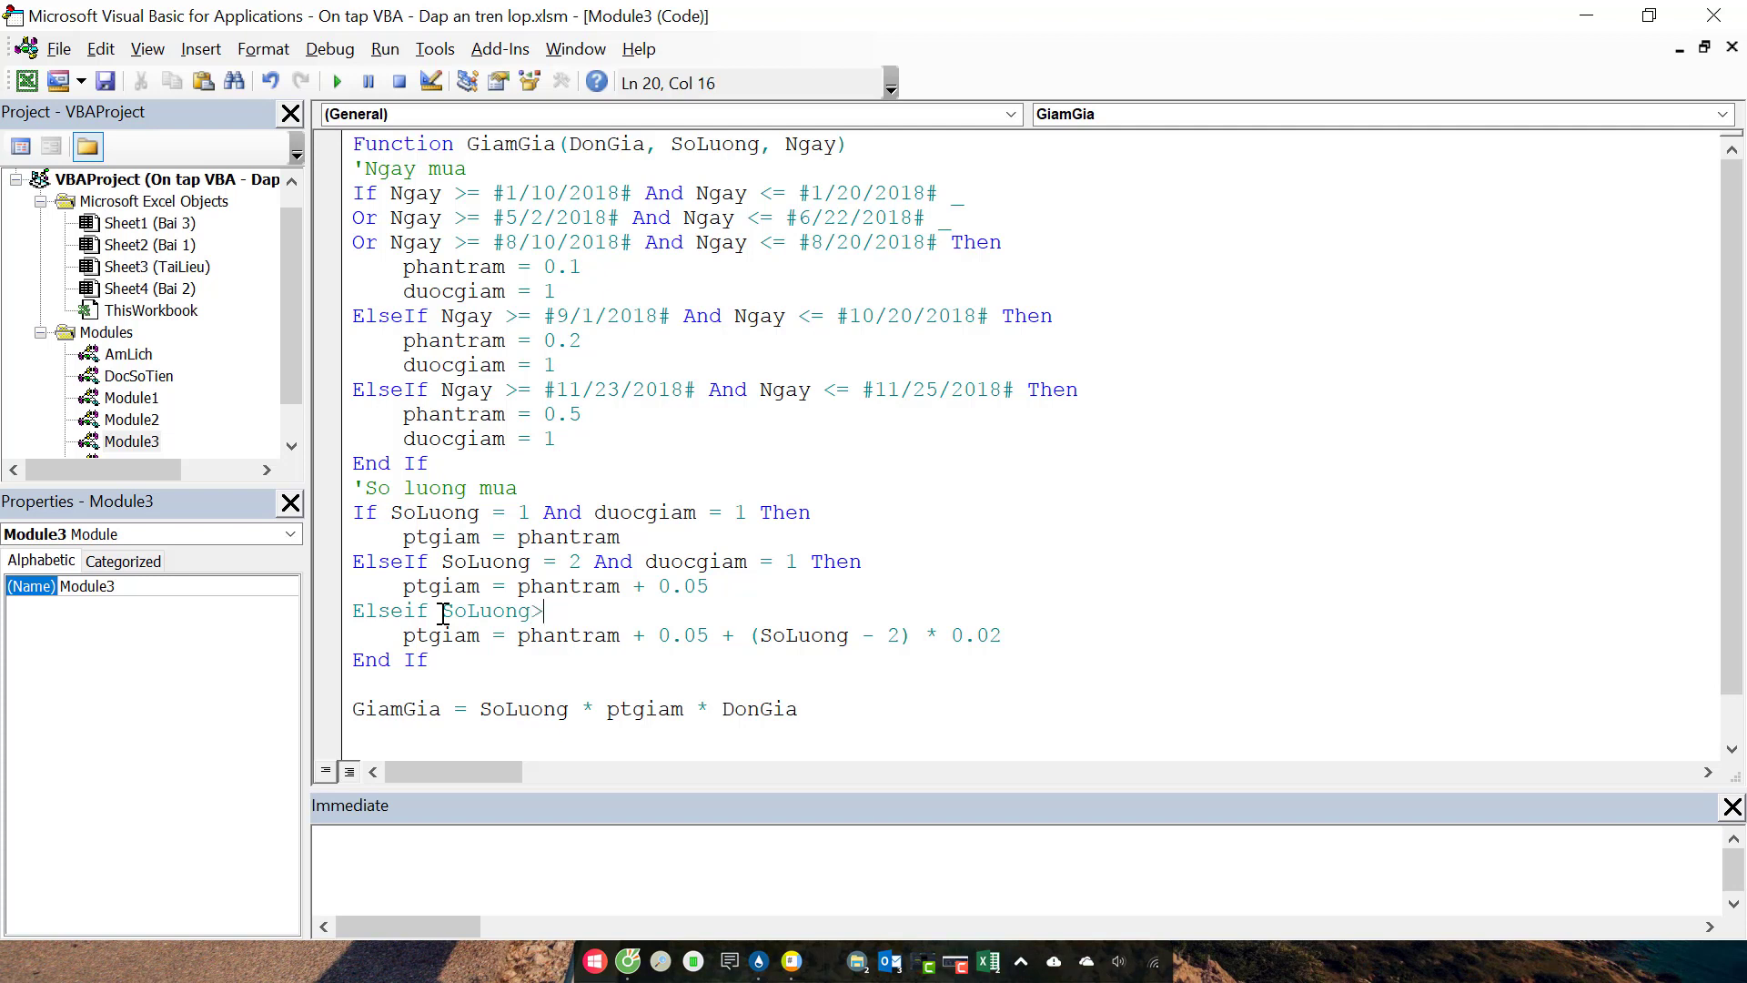
type("2 and duocgiam = 1")
type(" then")
key("Down")
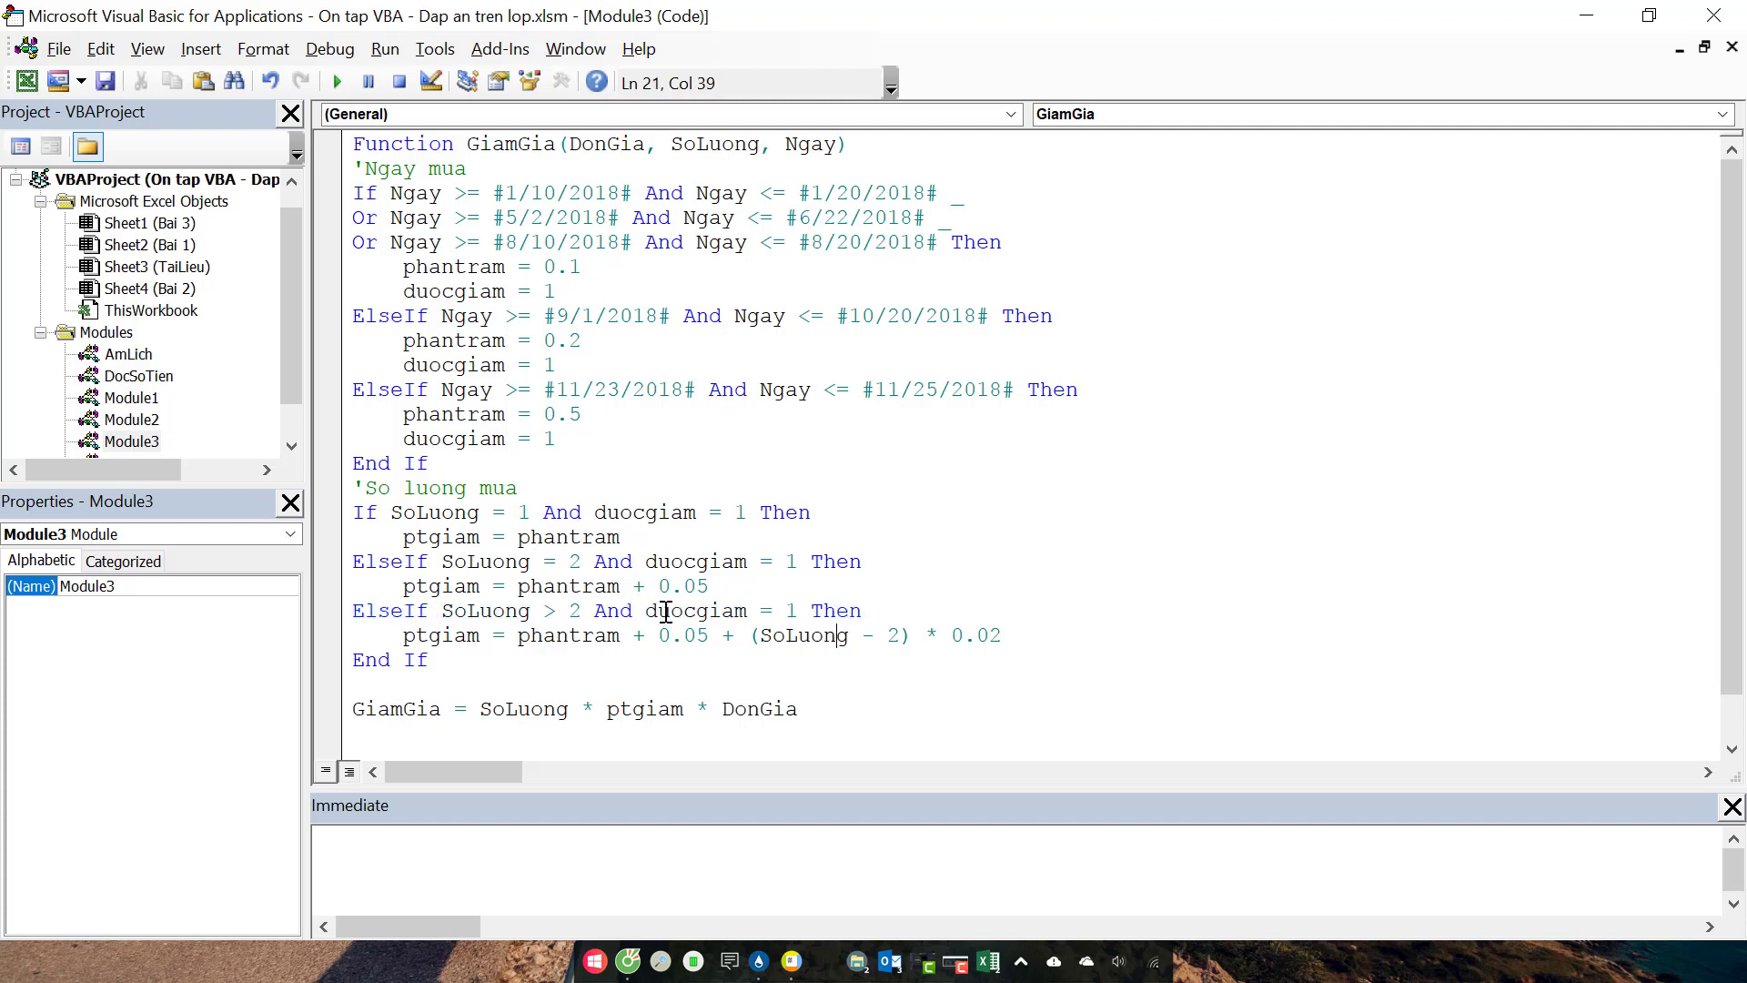
key("alt+F11")
Step: Re-enter the GiamGia formula in G4 to recalculate it with the updated function
scroll(1274, 346, "up", 1)
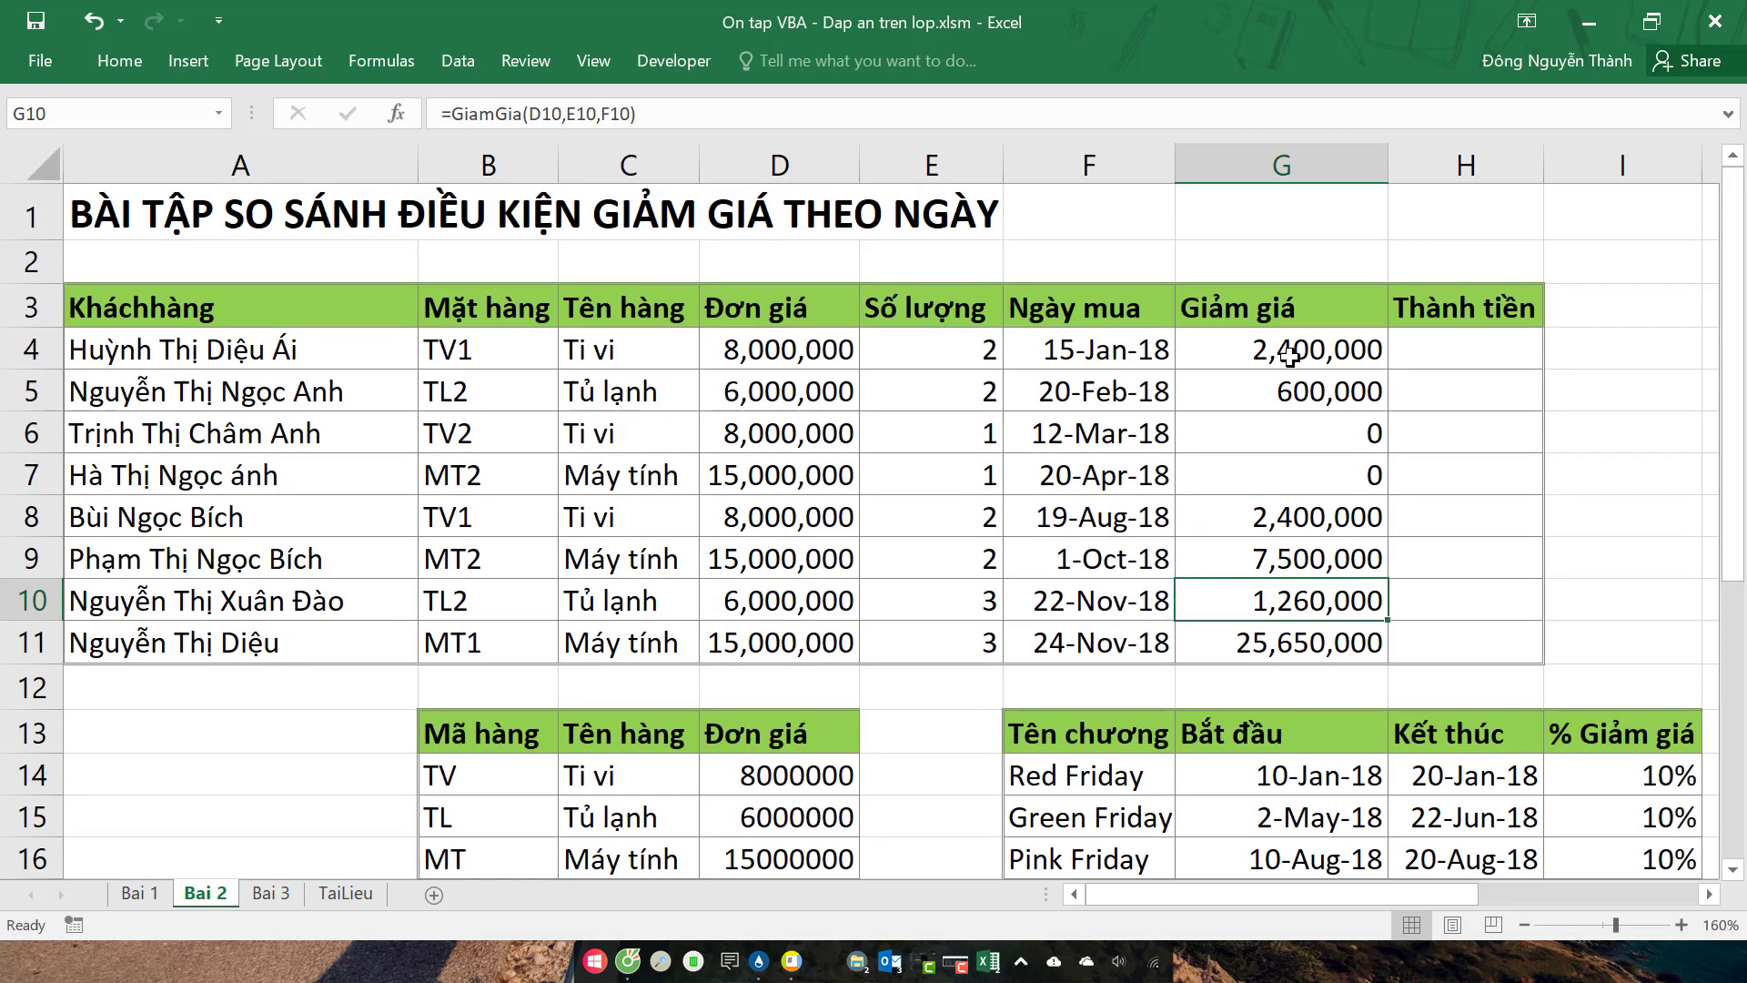
double_click(1292, 350)
key("Return")
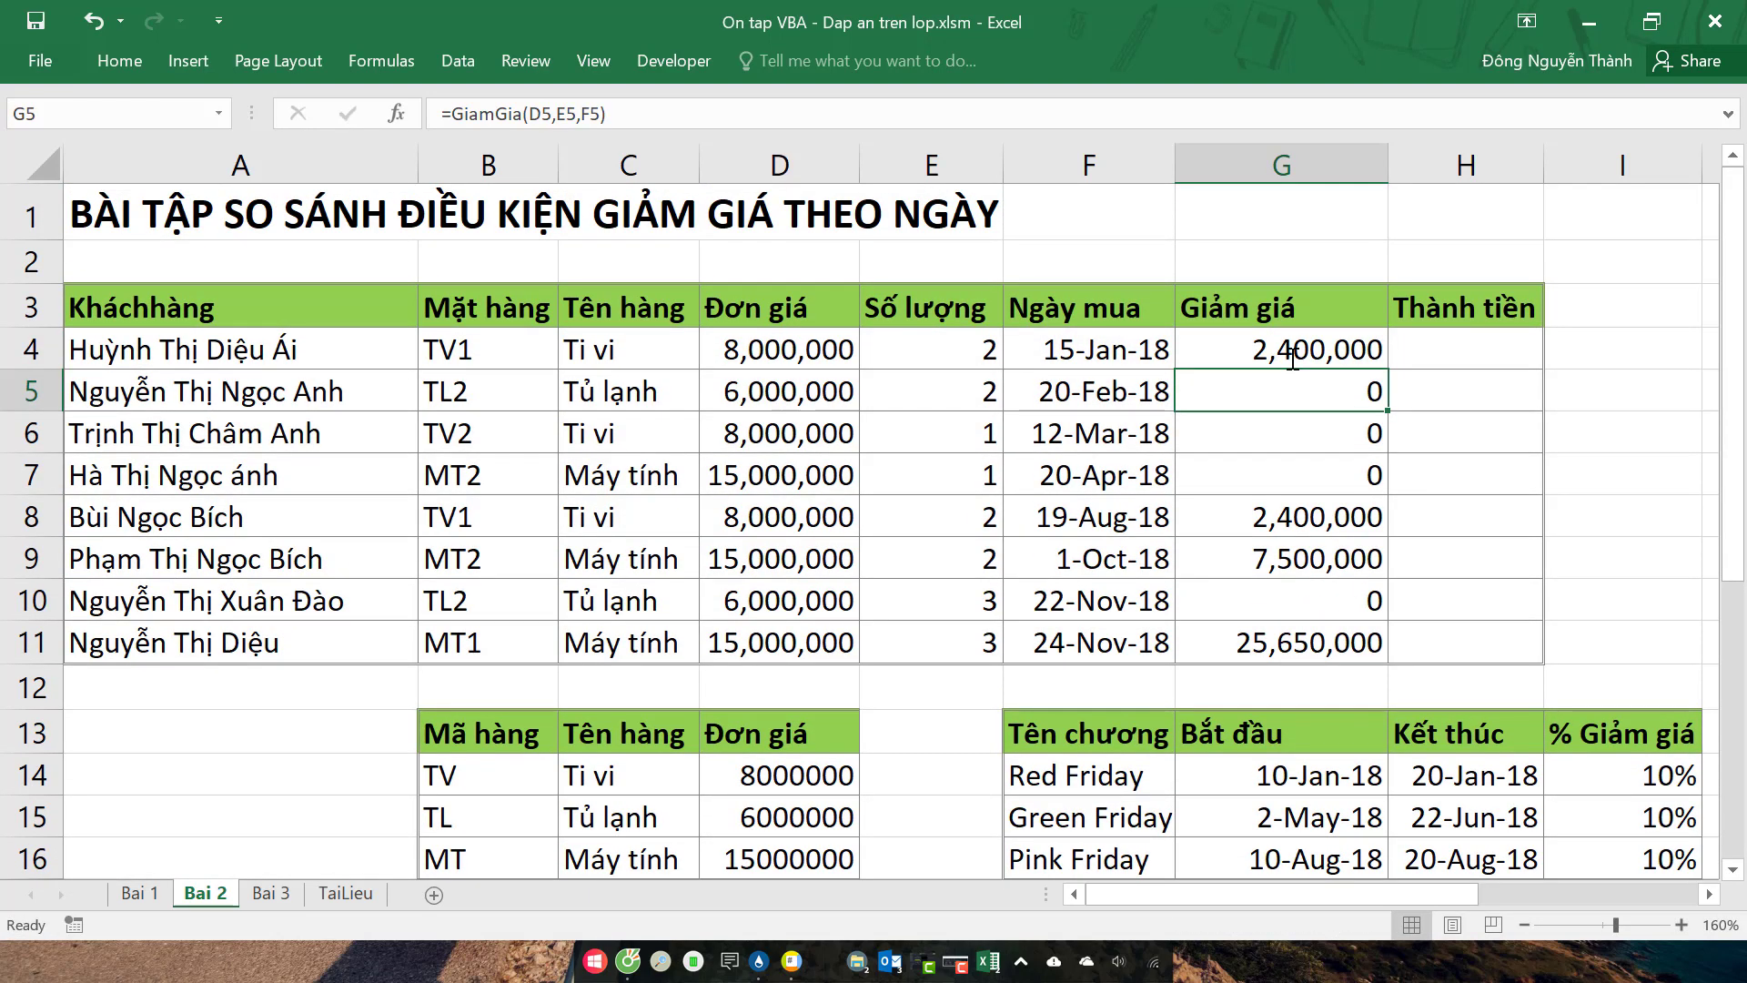
Step: Enter =D4*E4-G4 in H4 to compute Thành tiền
left_click(1440, 341)
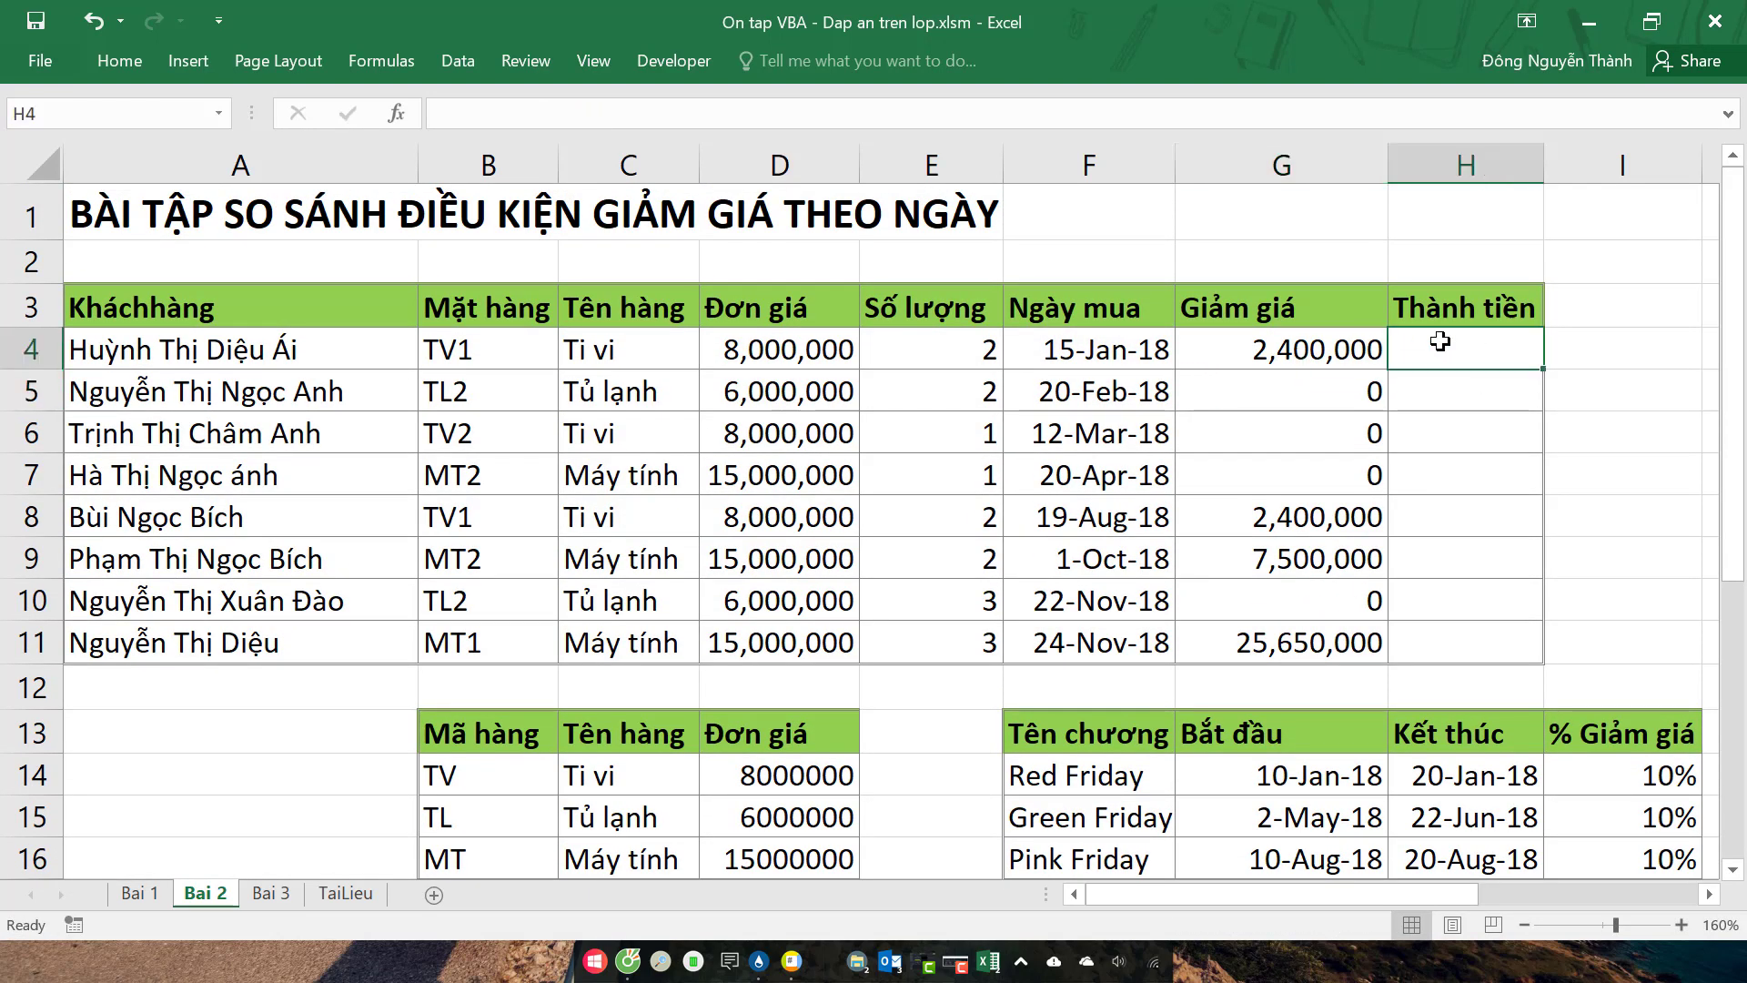
type("=")
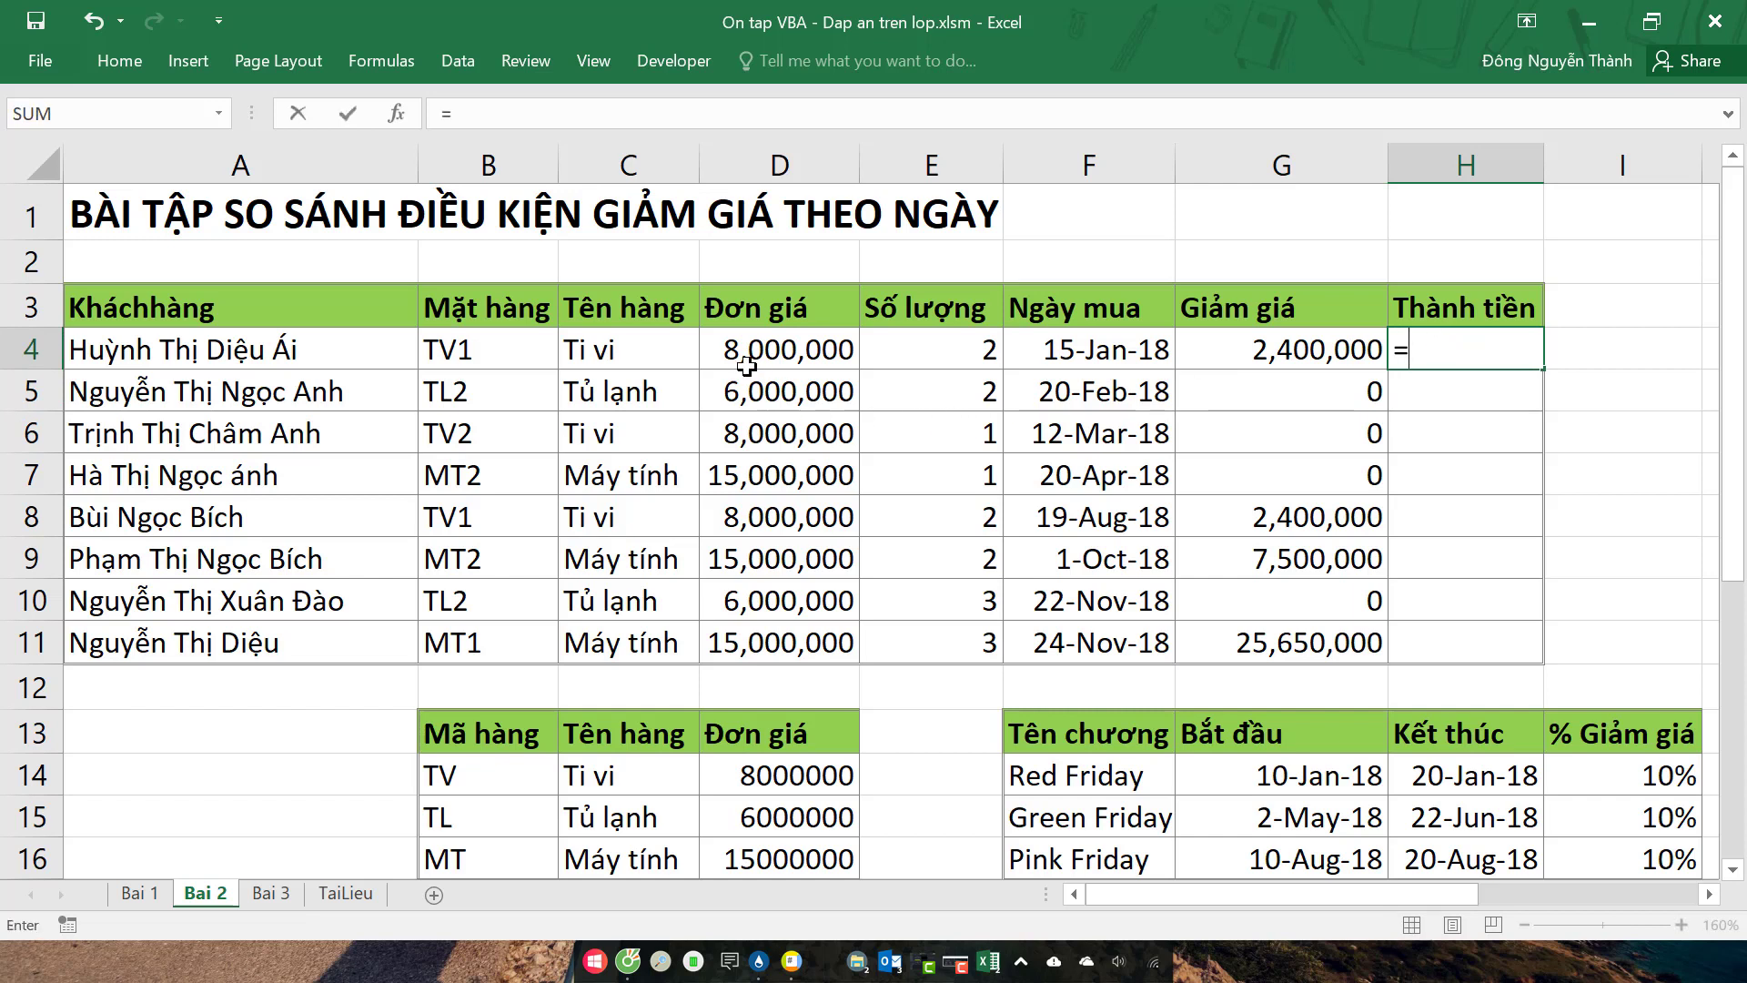
left_click(800, 356)
type("*")
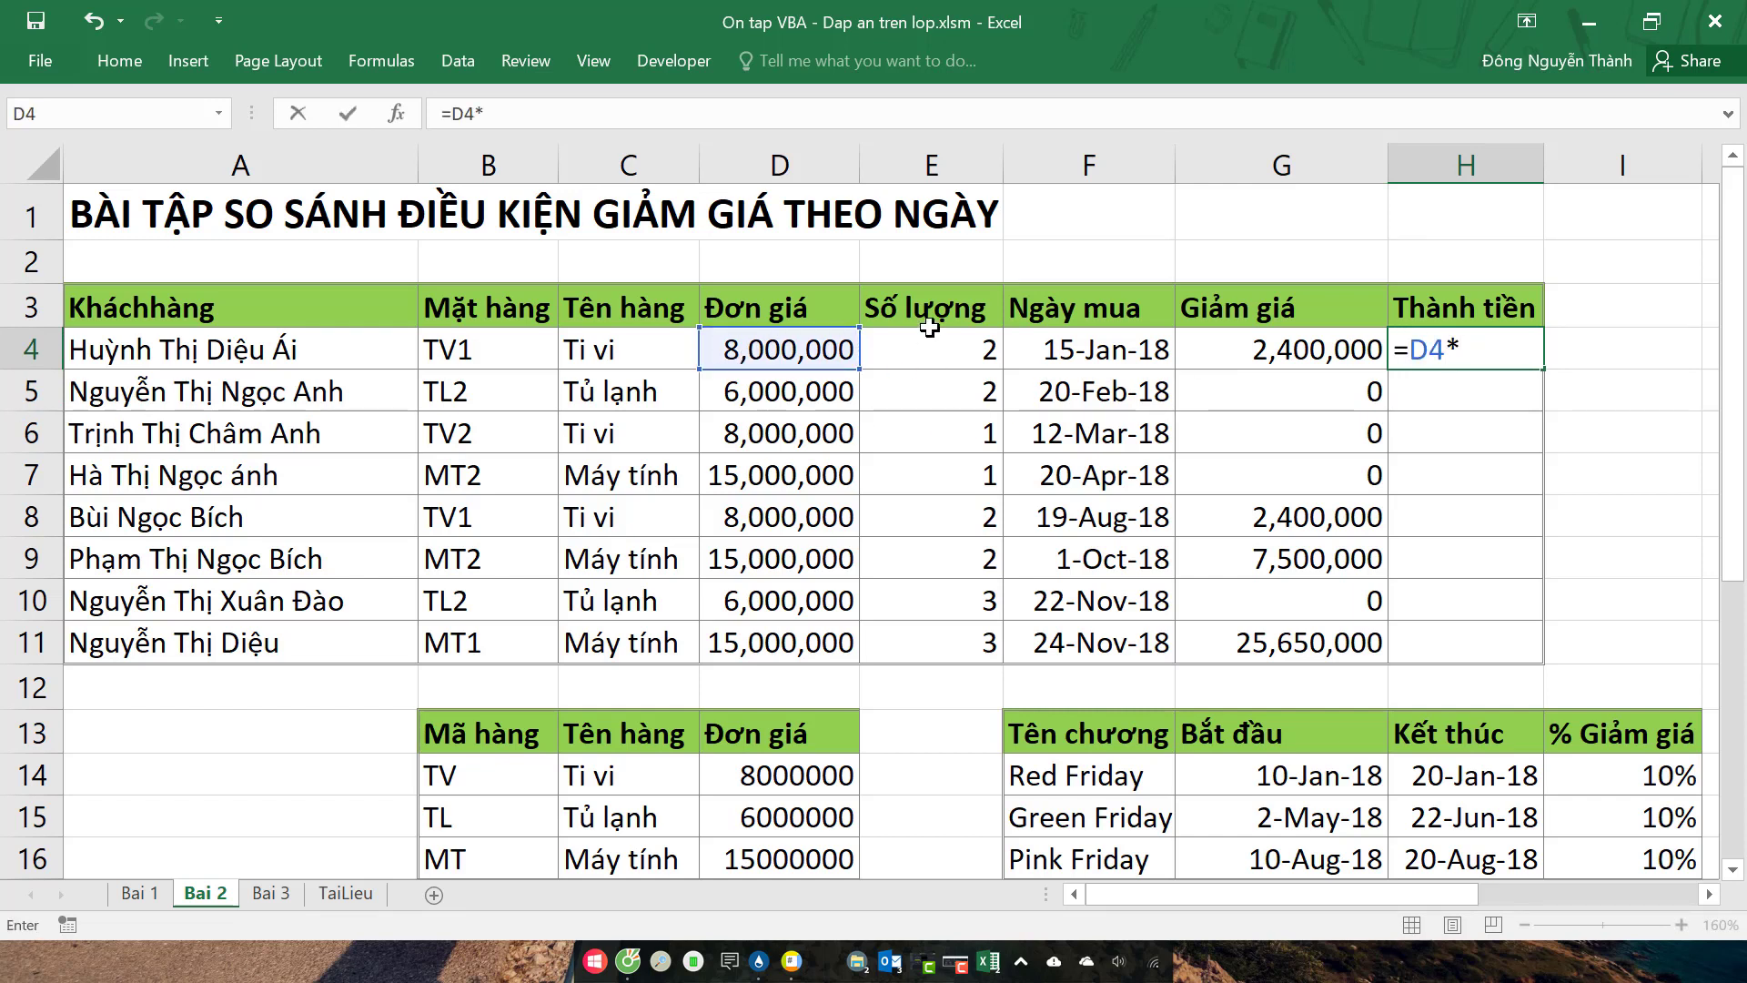
left_click(932, 334)
type("-")
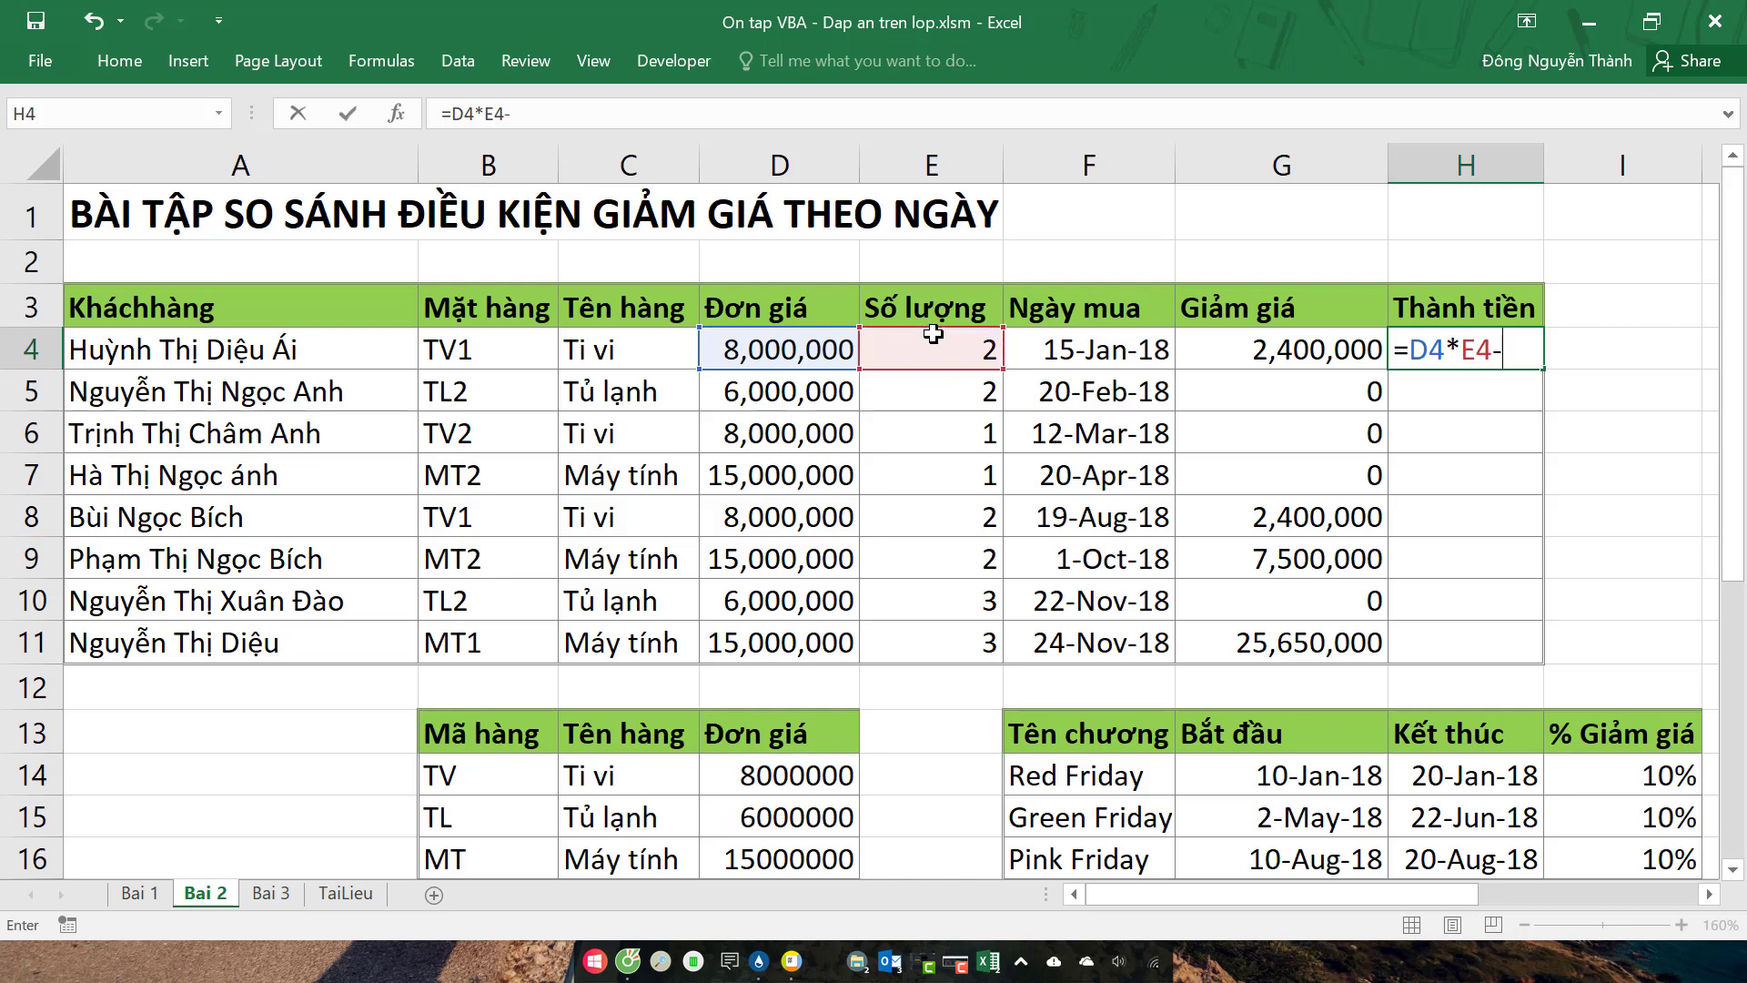
left_click(1189, 345)
key("Return")
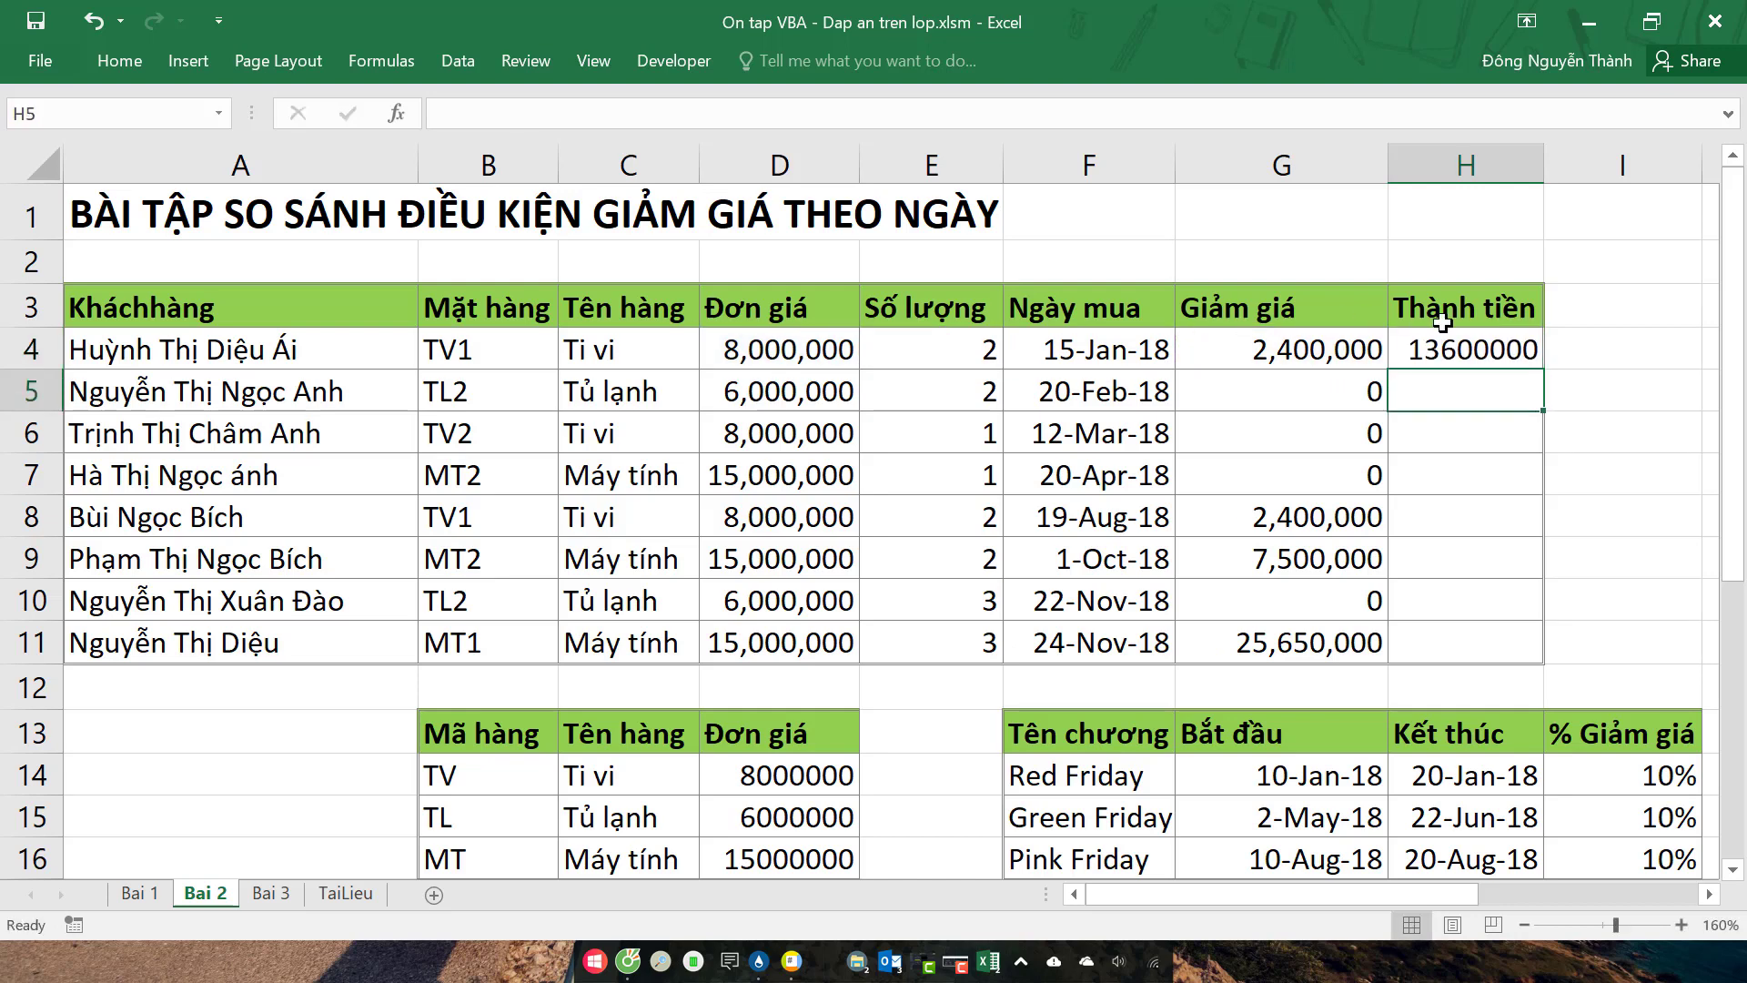
Step: Autofit column G, then fill H4 down and undo the fill
double_click(1388, 164)
left_click(1416, 349)
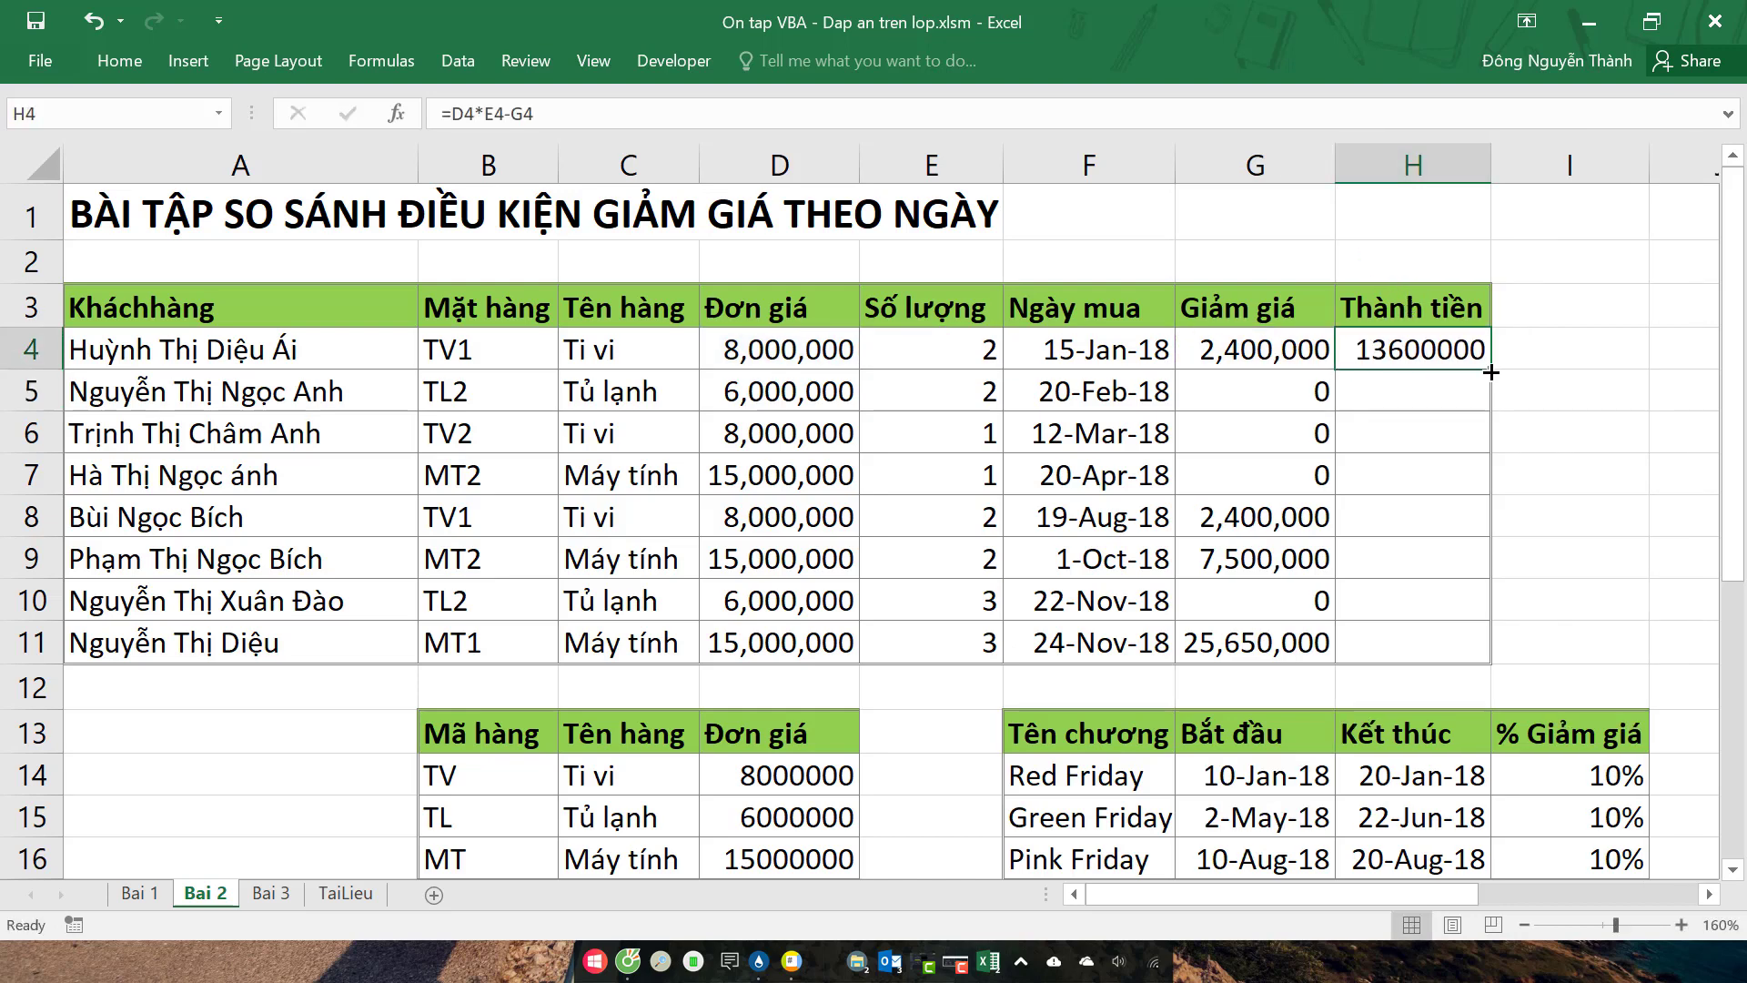
double_click(1490, 369)
left_click(1467, 438)
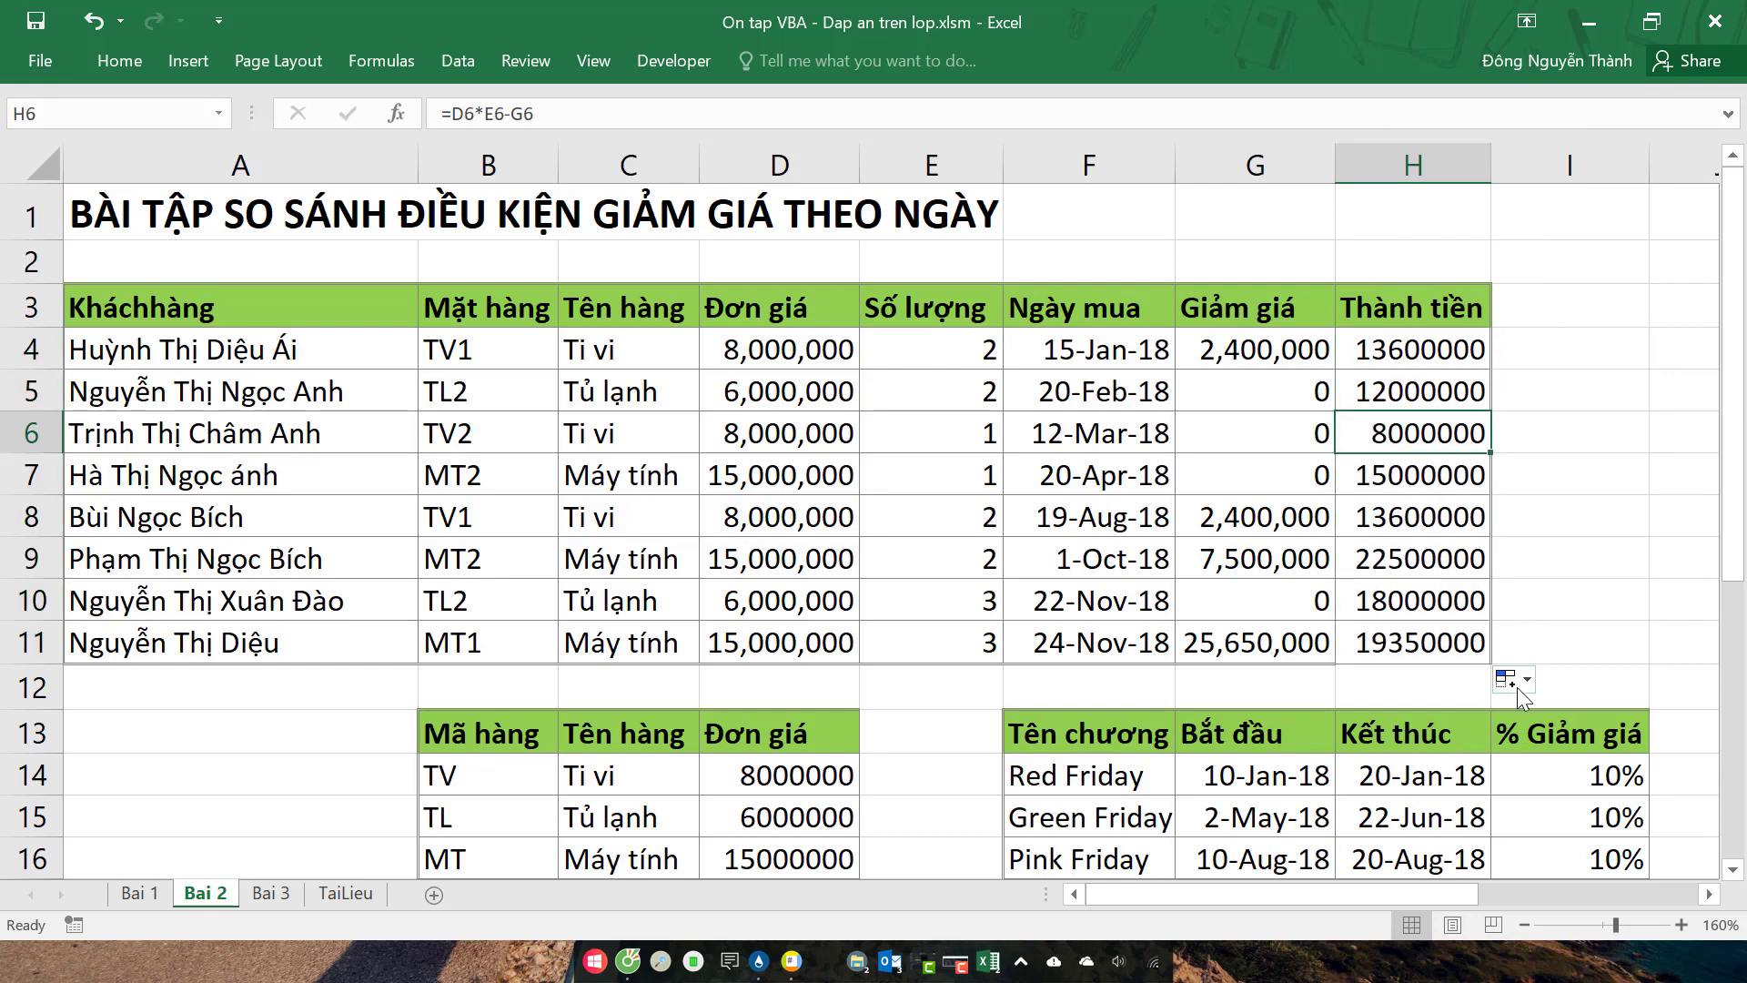
key("ctrl+z")
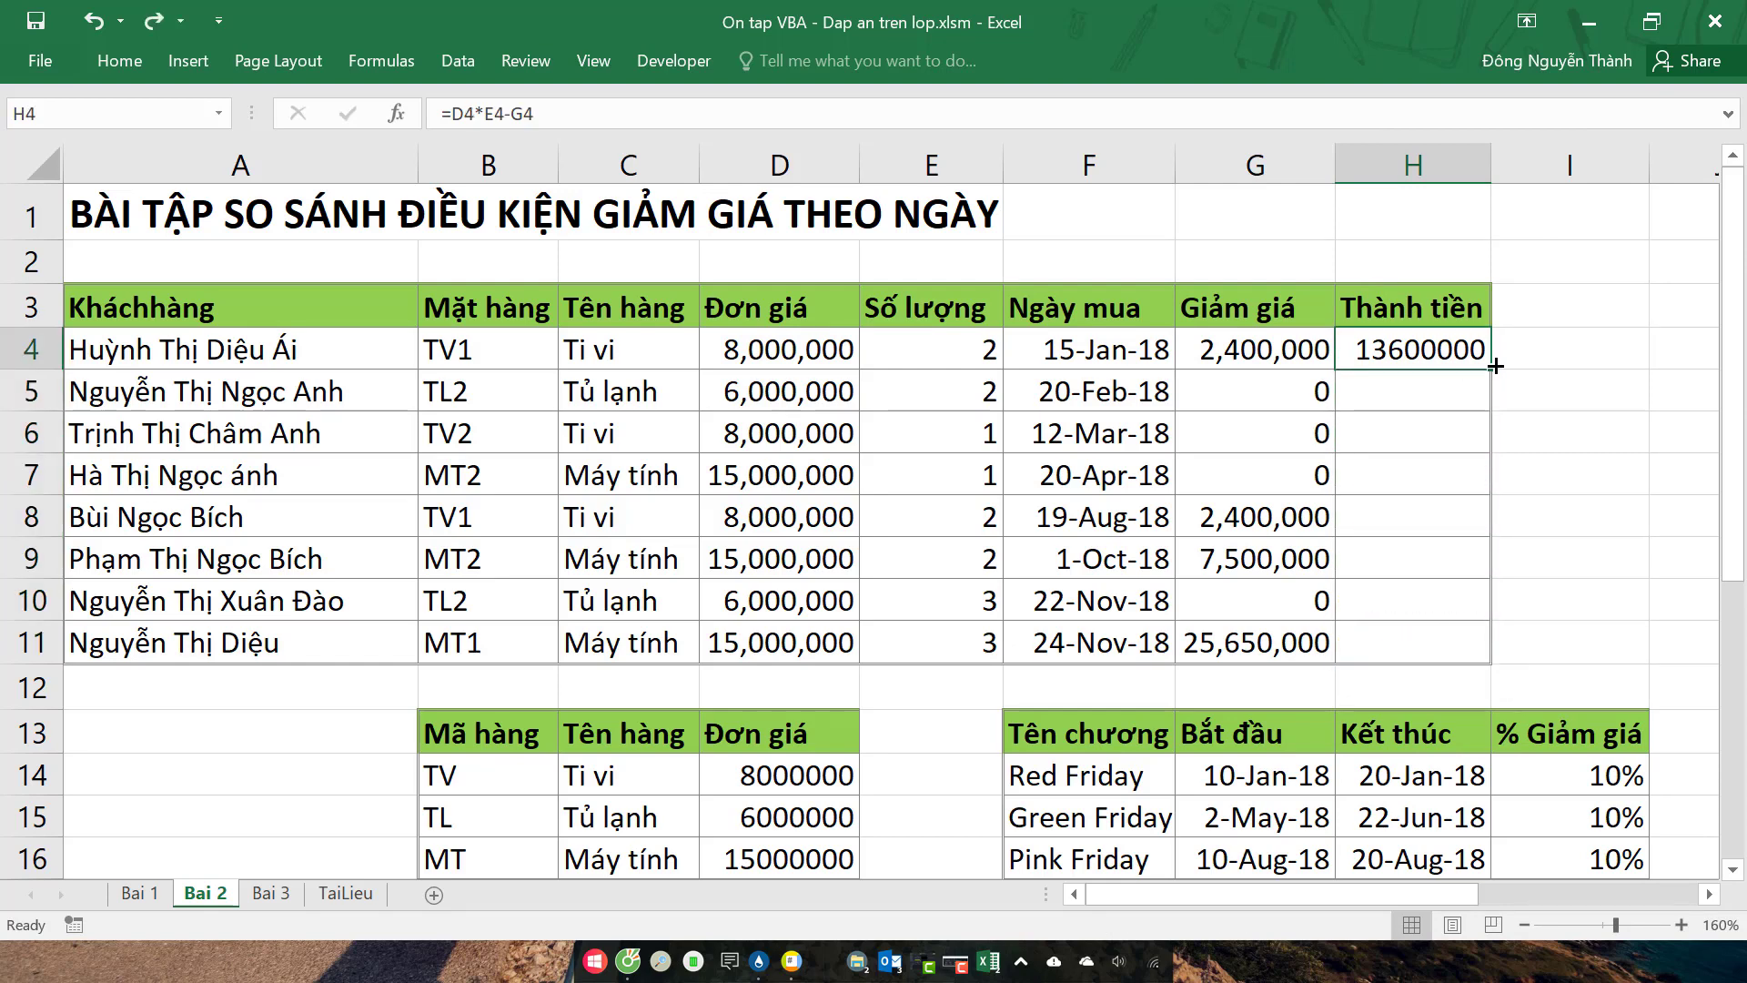
Step: Drag H4's formula down through H11, leaving the fill options unchanged
left_click_drag(1495, 365, 1493, 660)
left_click(1516, 679)
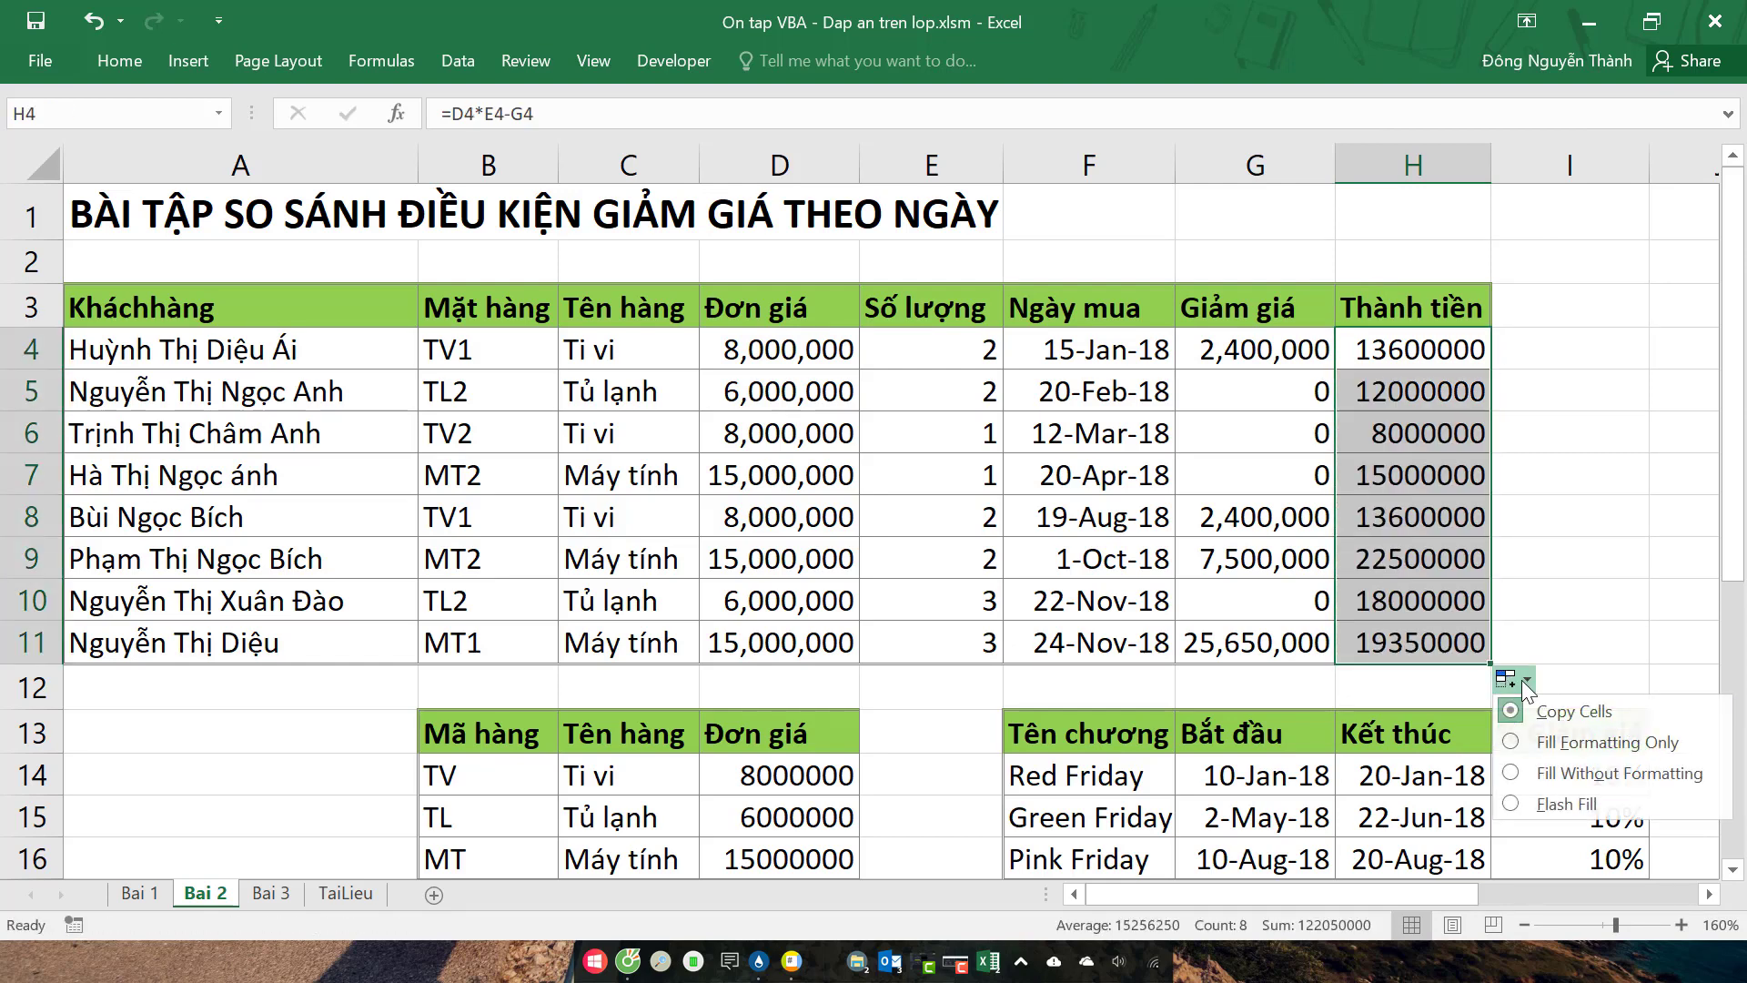
left_click(1608, 775)
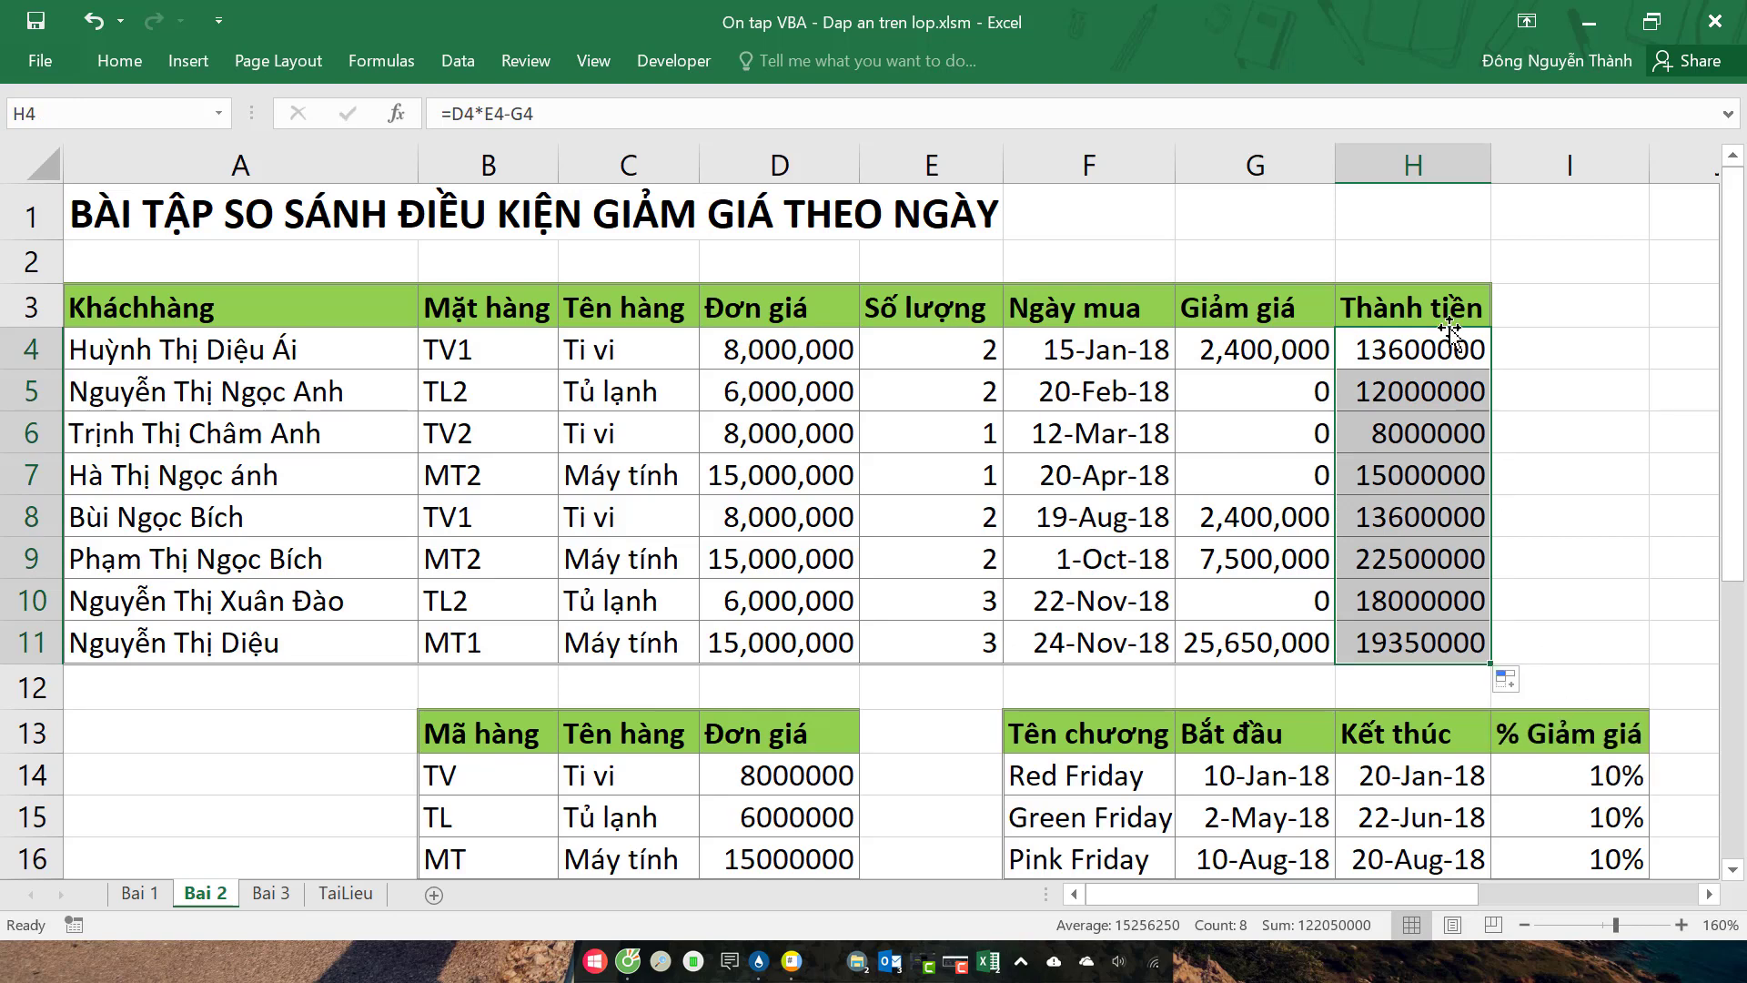
Step: Format the H4:H11 totals as Accounting with no decimals and autofit column H
key("ctrl+shift+1")
left_click(101, 73)
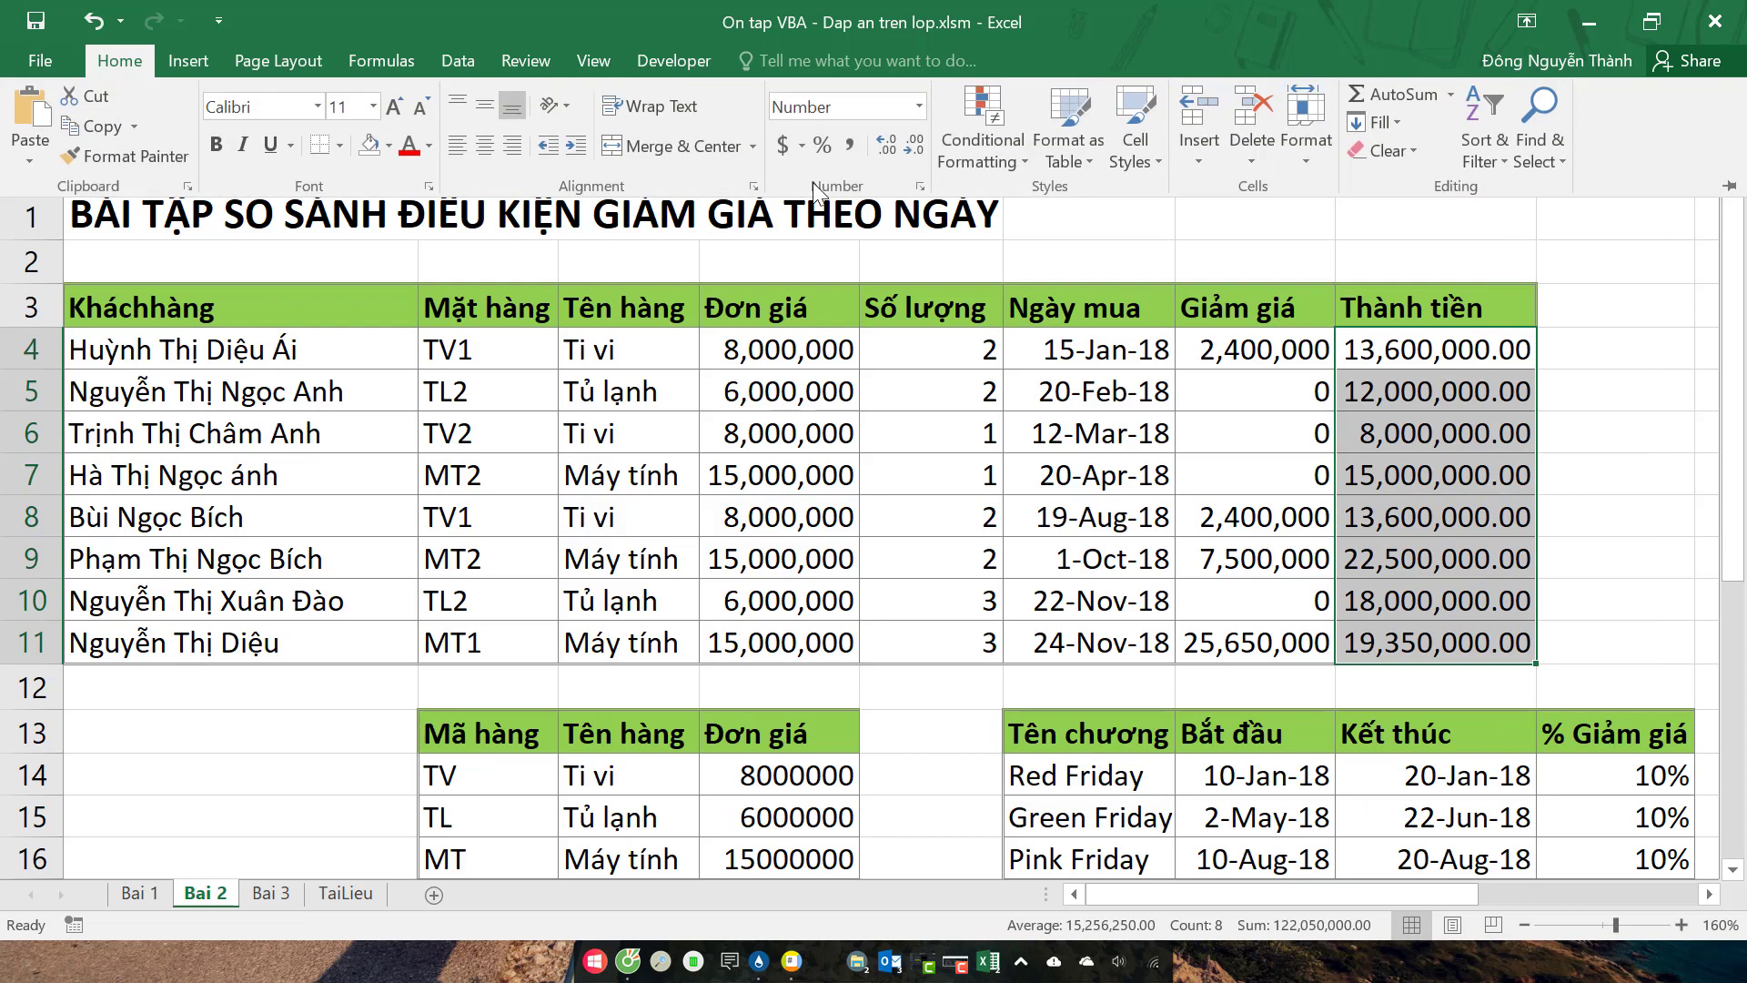
left_click(846, 153)
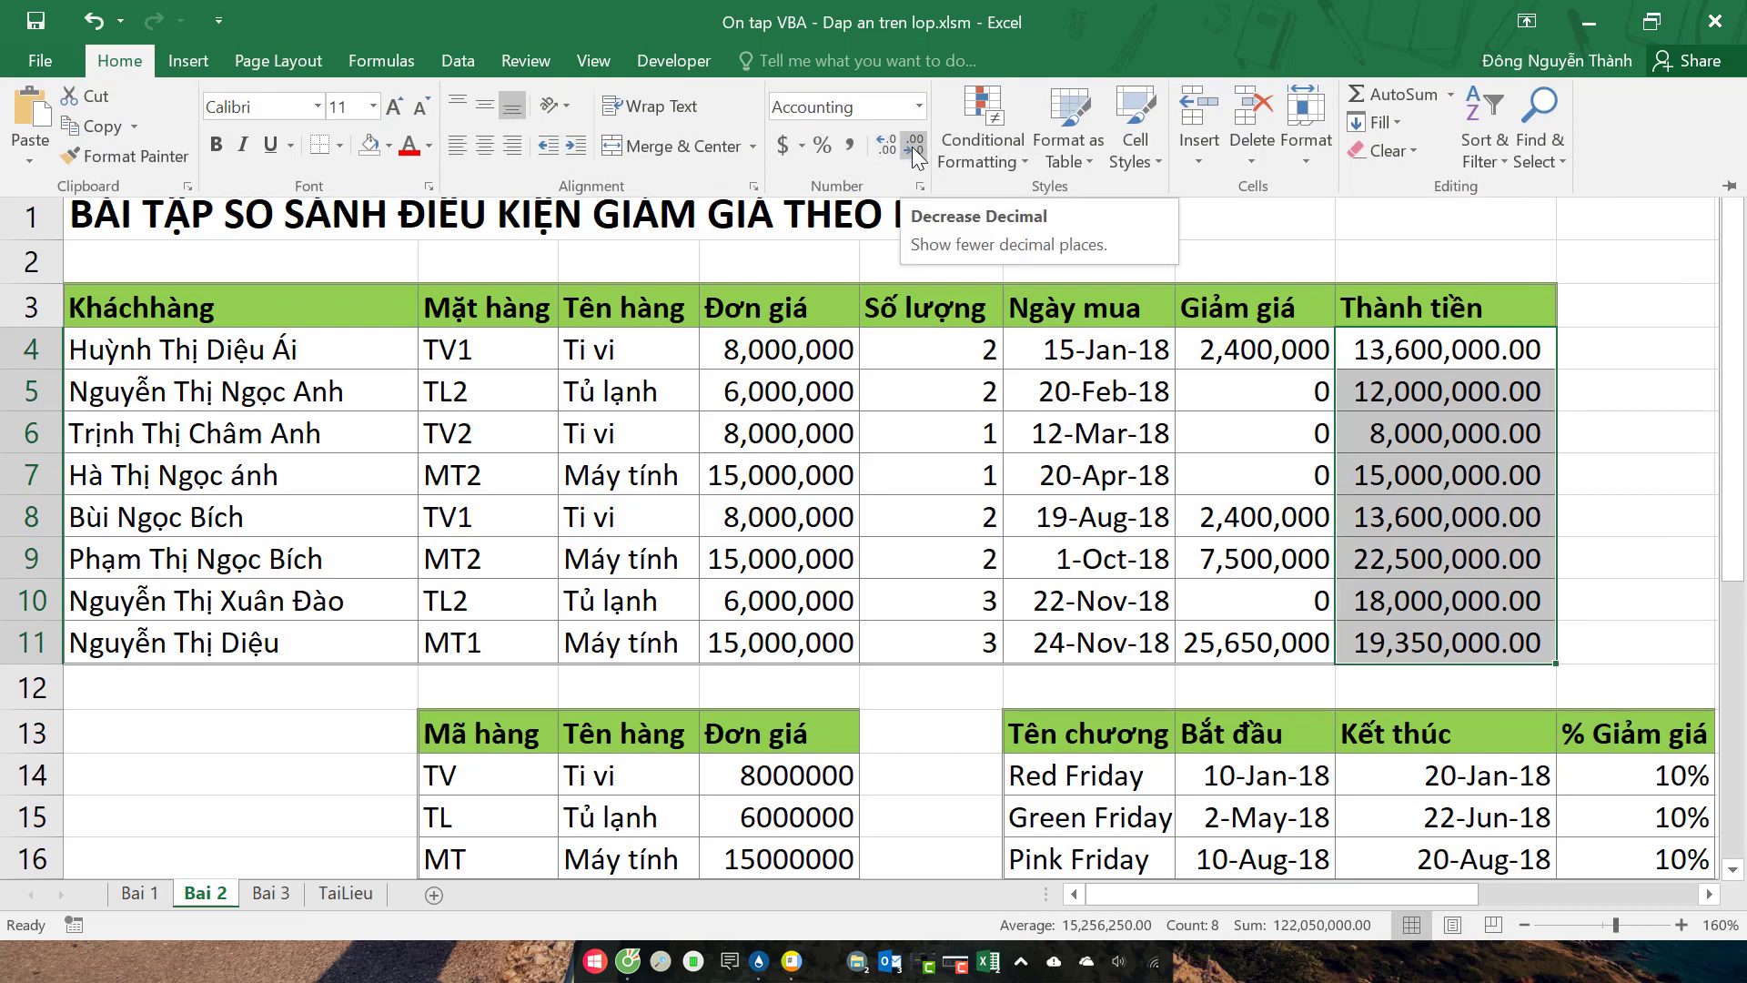
left_click(912, 145)
left_click(912, 146)
left_click(1569, 405)
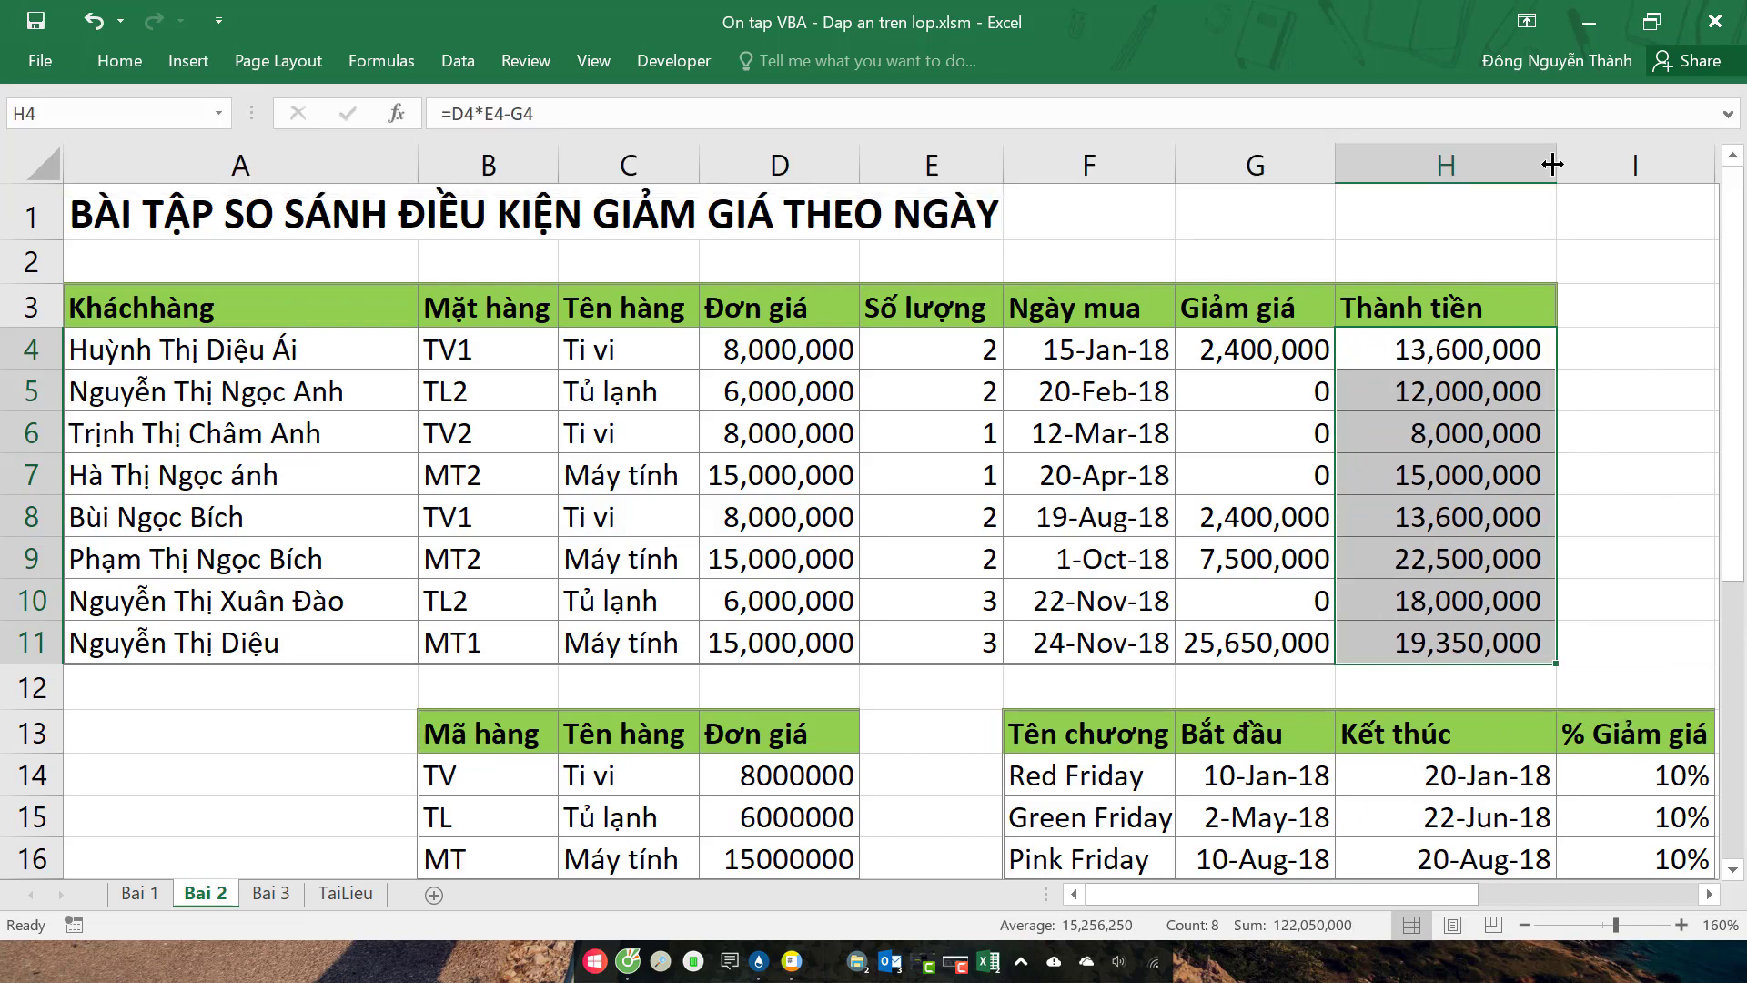
left_click(1456, 391)
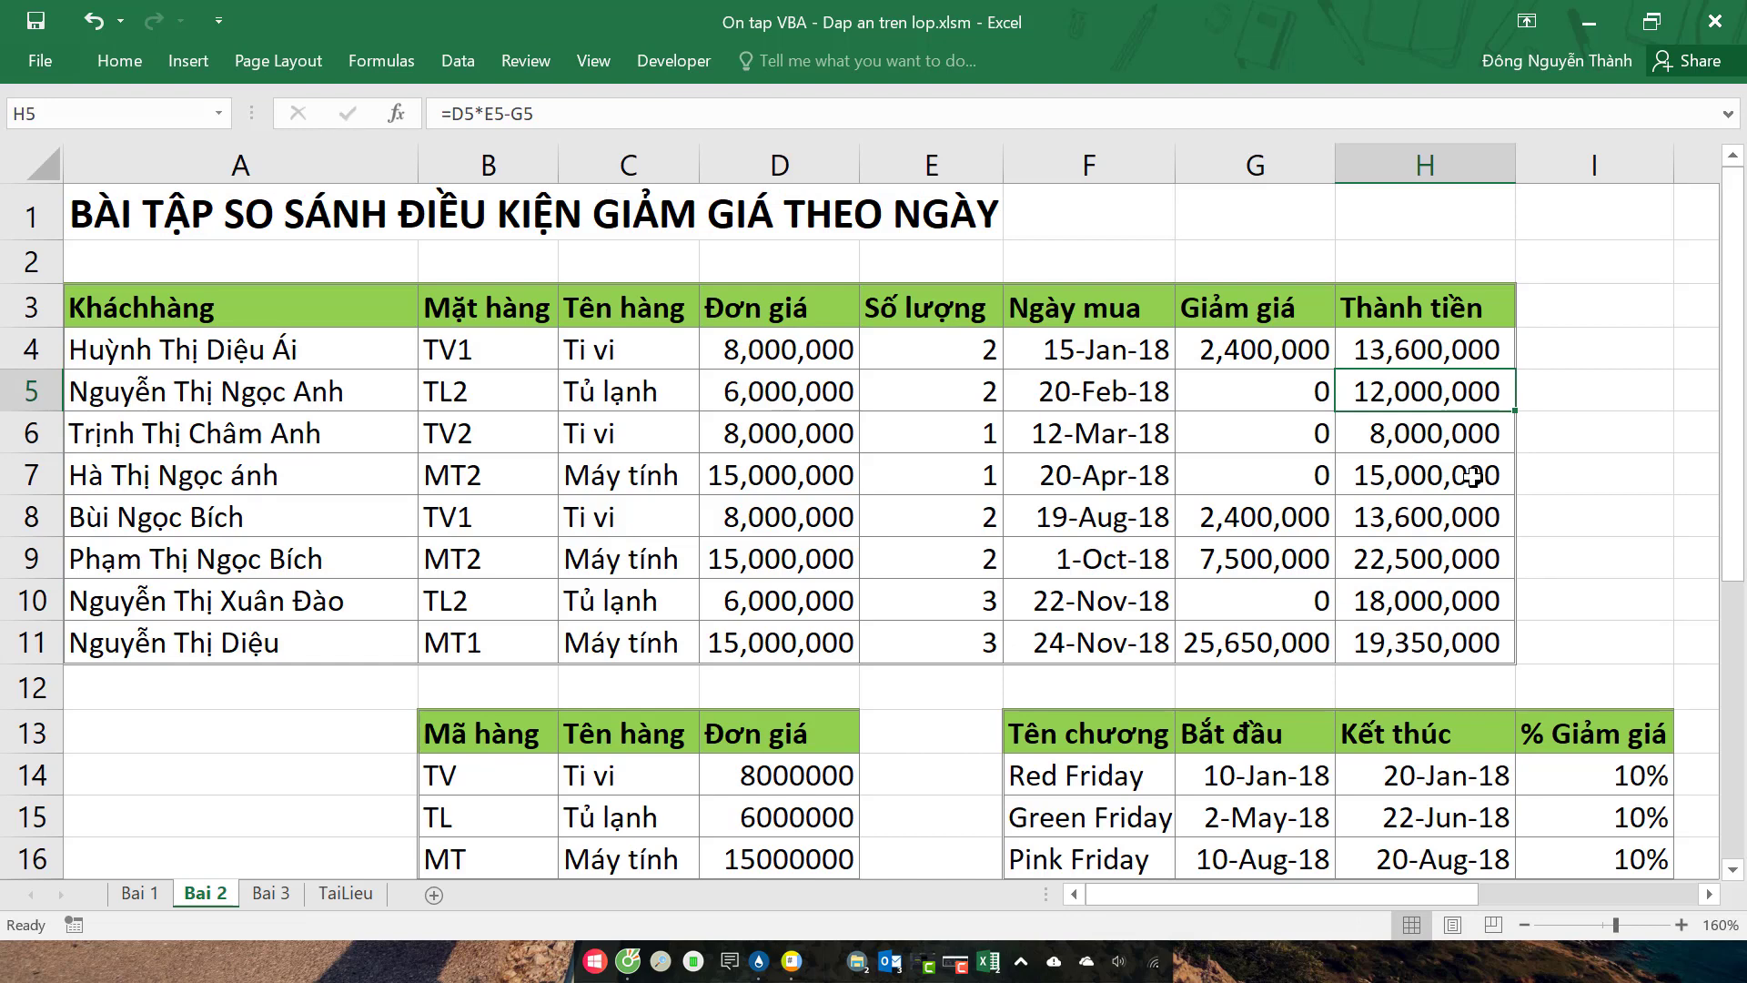